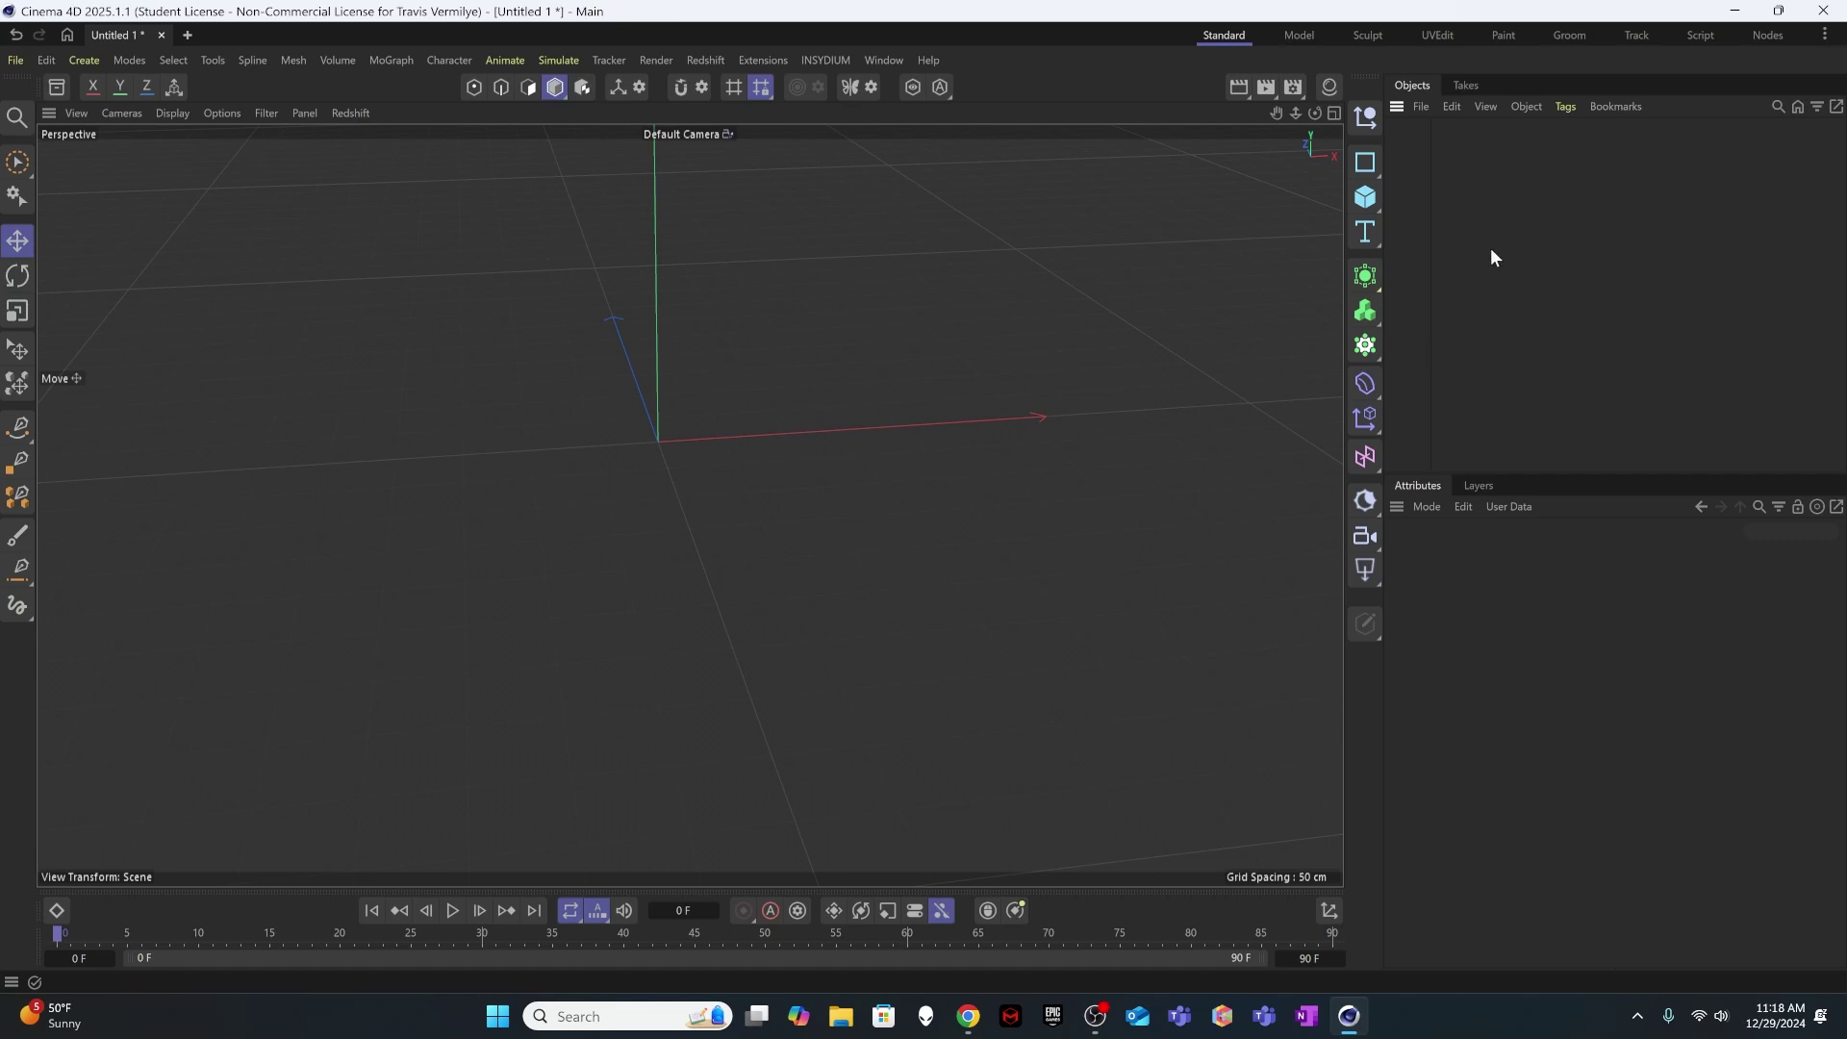
- Add a Landscape object and set both its width segments and depth segments to 50
left_click(1371, 199)
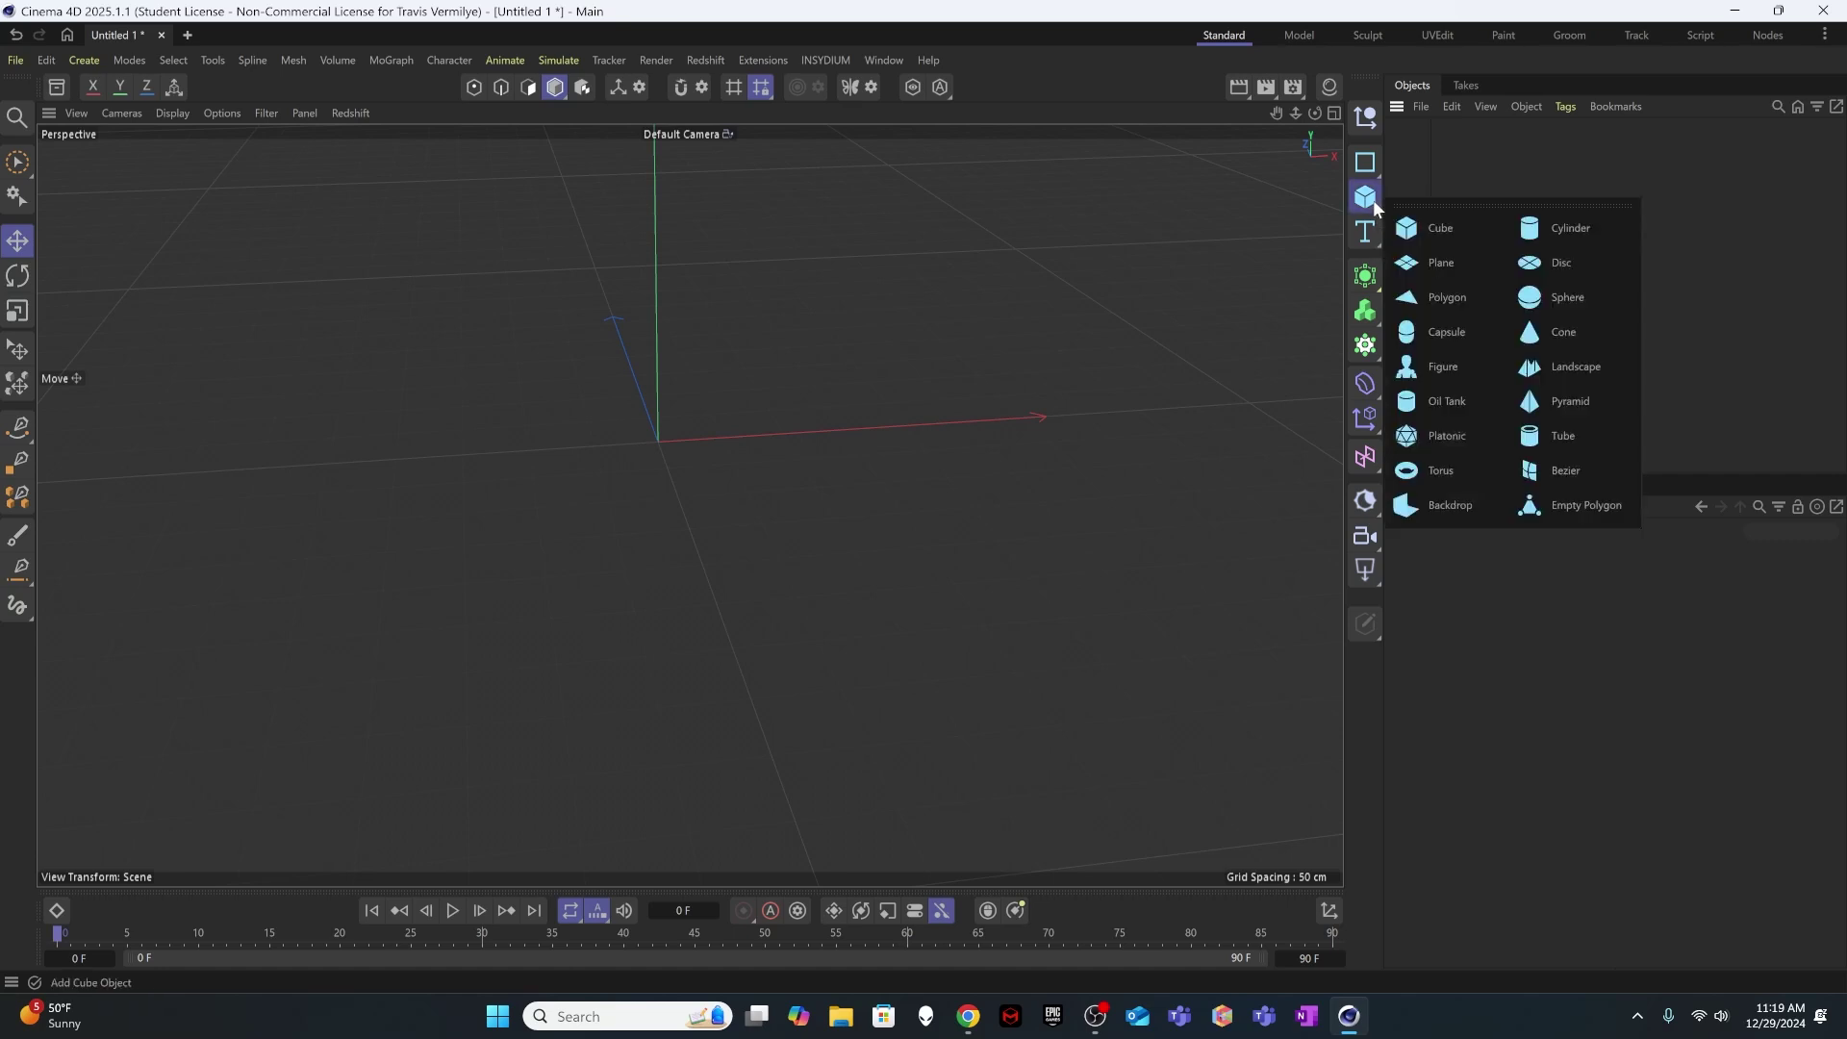
left_click(1550, 365)
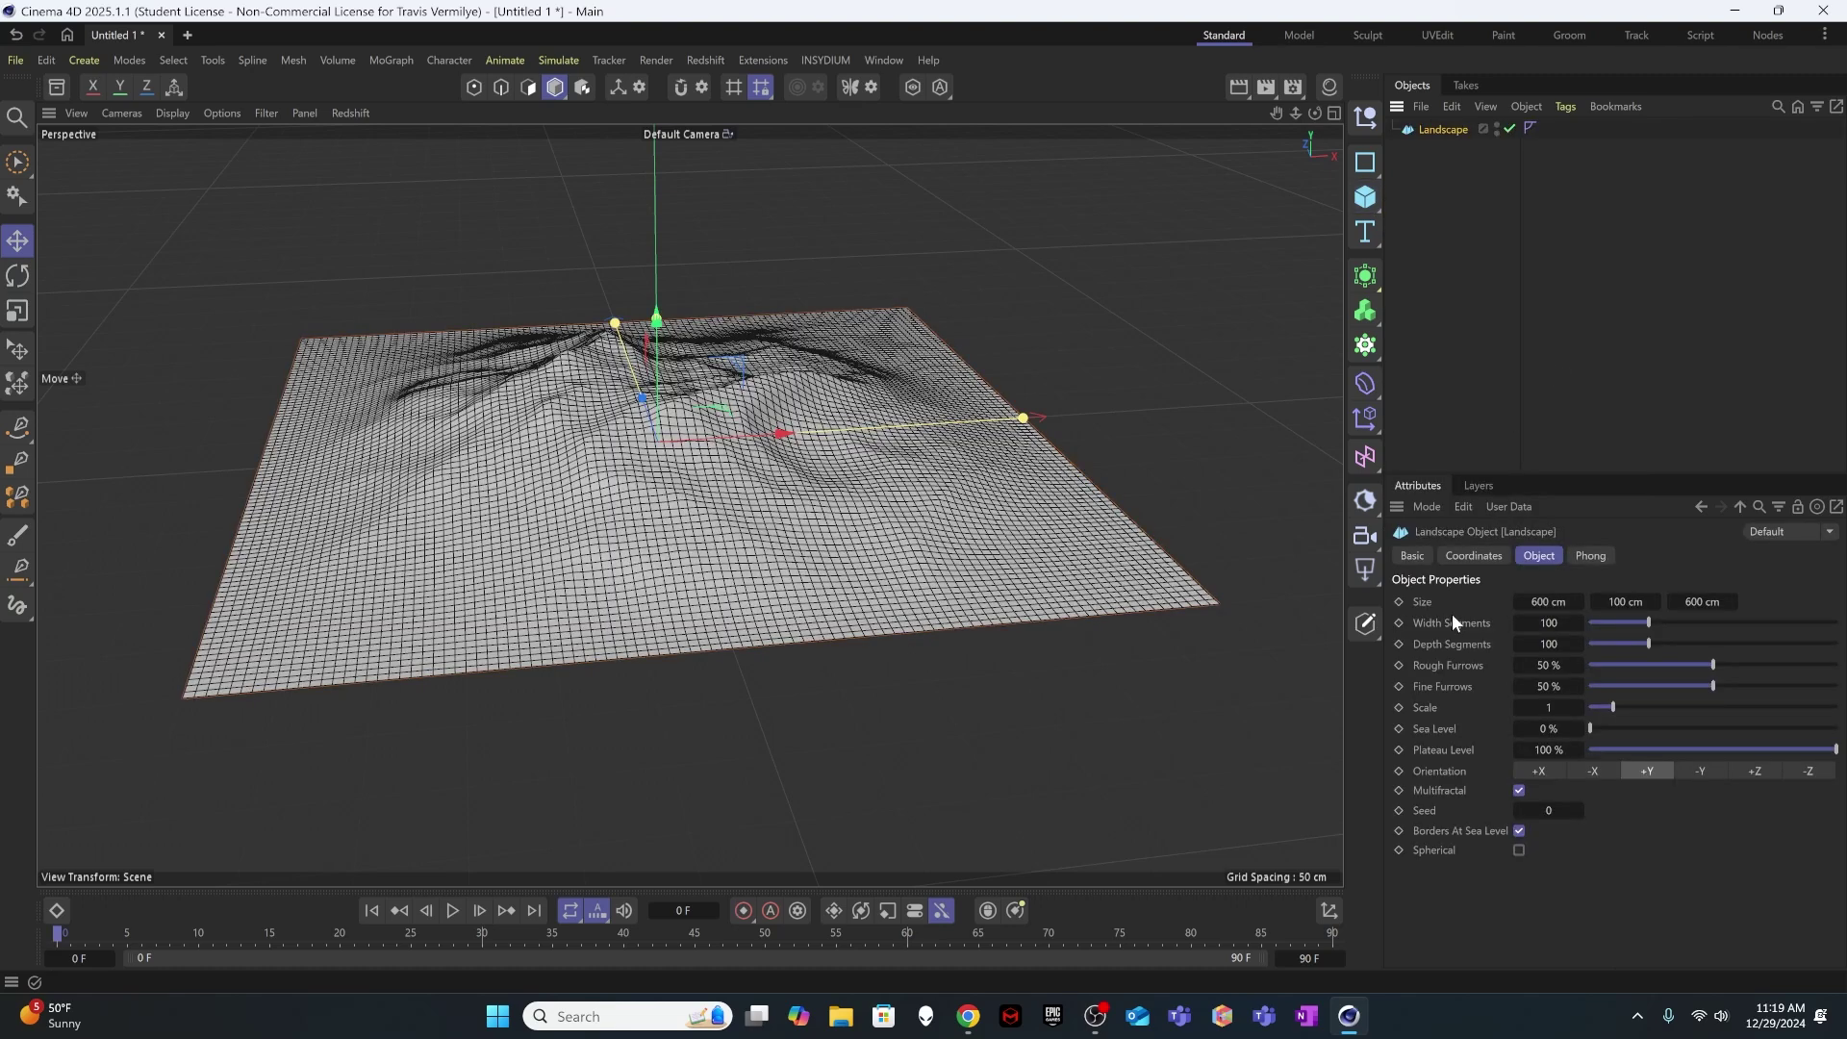
left_click(1557, 622)
type("50")
key("Tab")
type("50")
key("Tab")
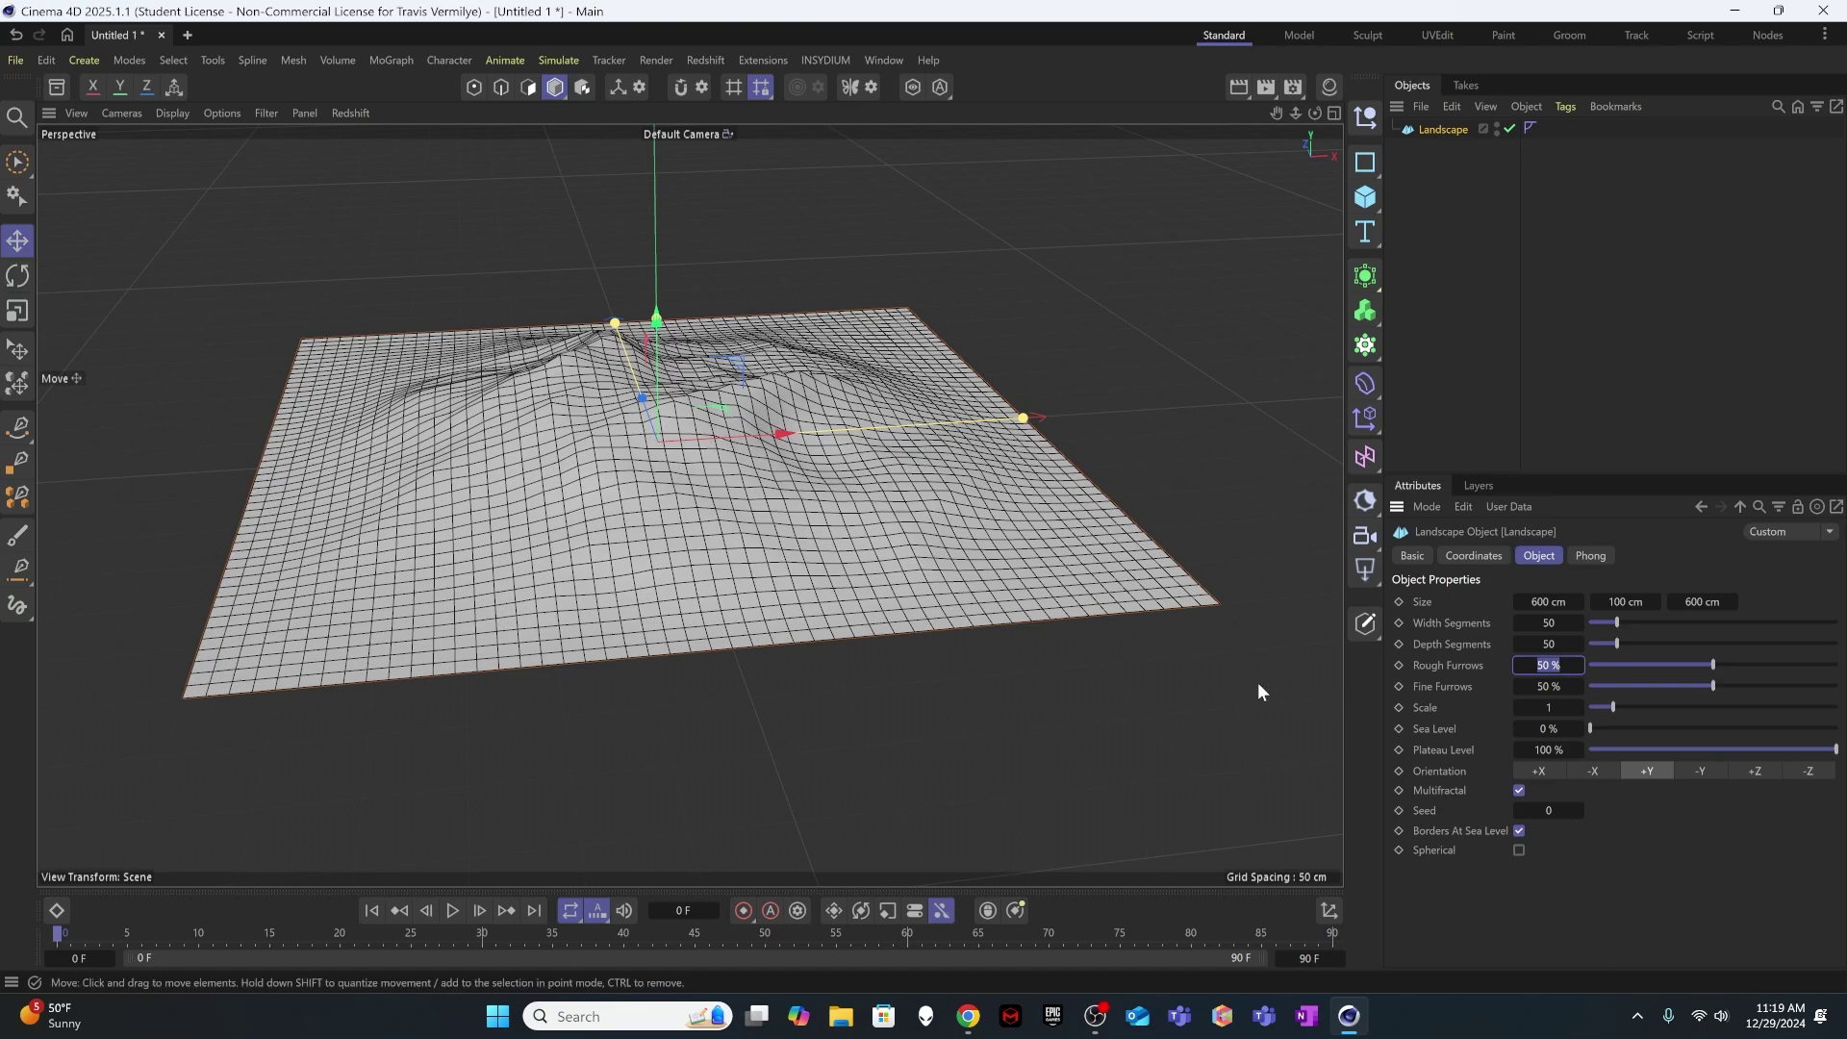
left_click_drag(855, 529, 894, 577, "alt")
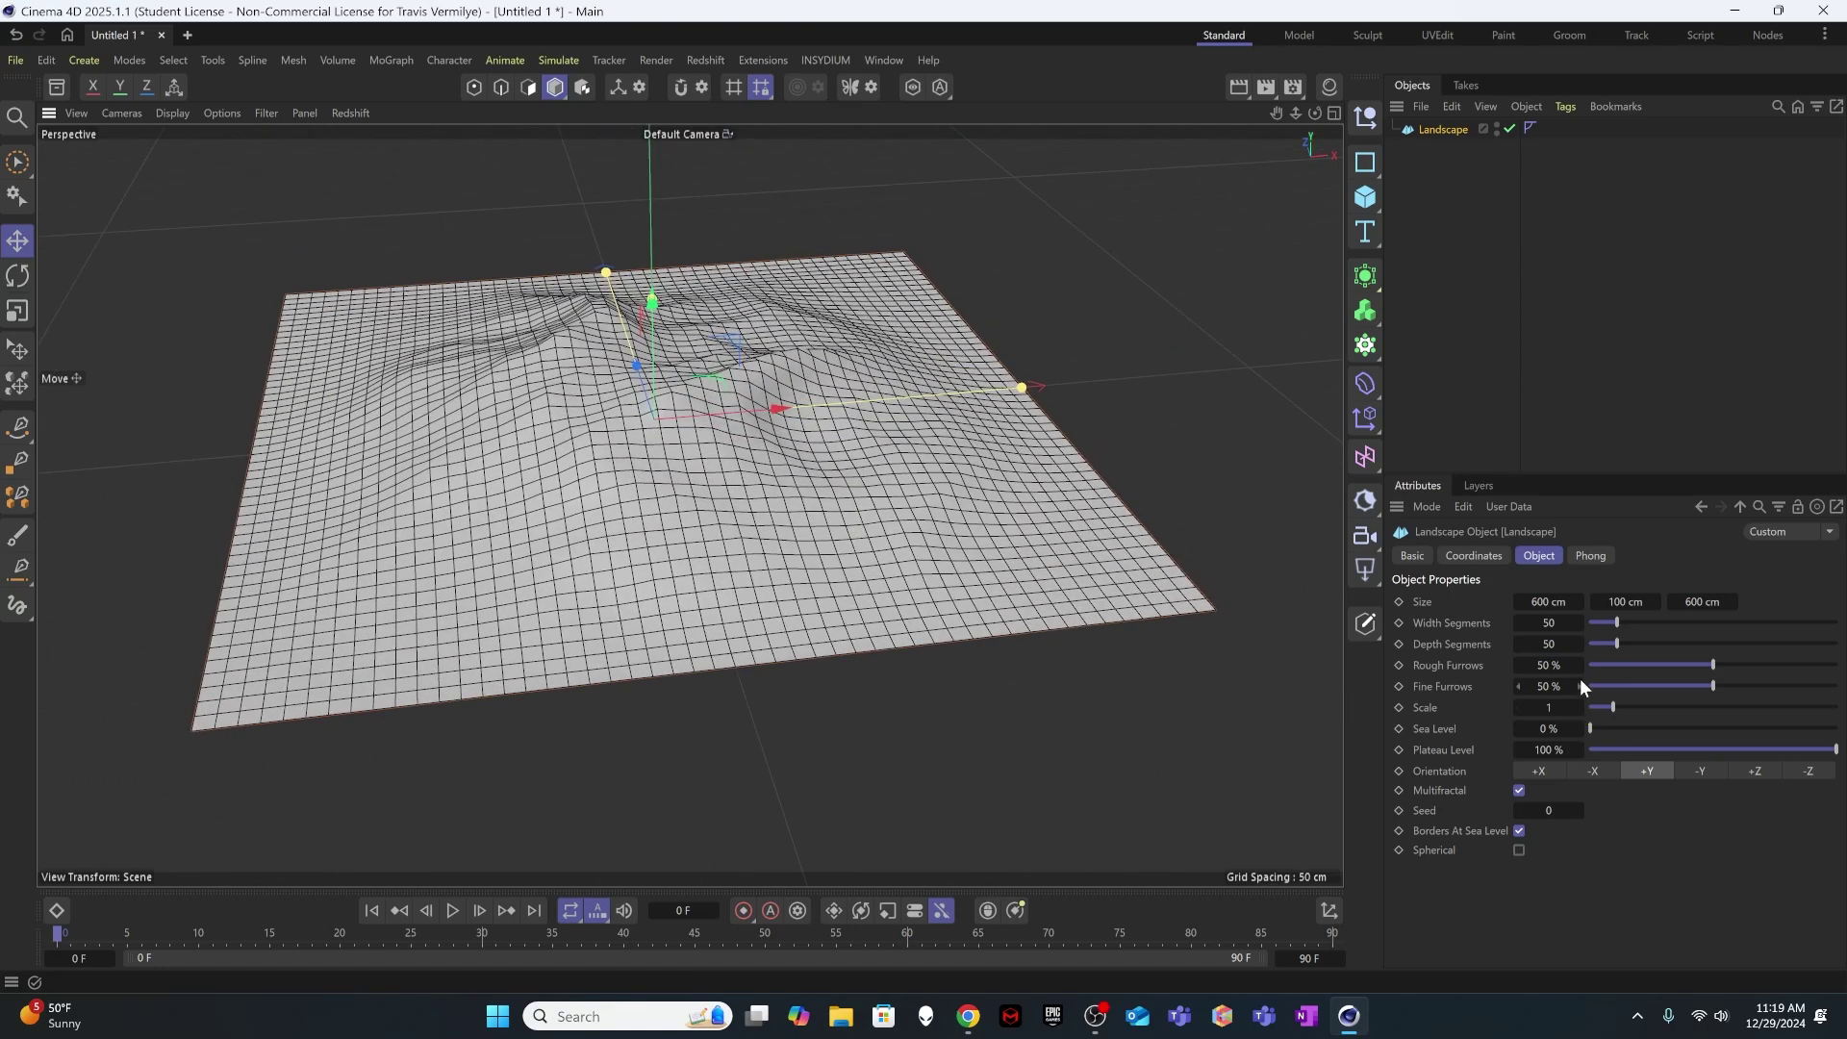
left_click_drag(596, 539, 609, 625, "alt")
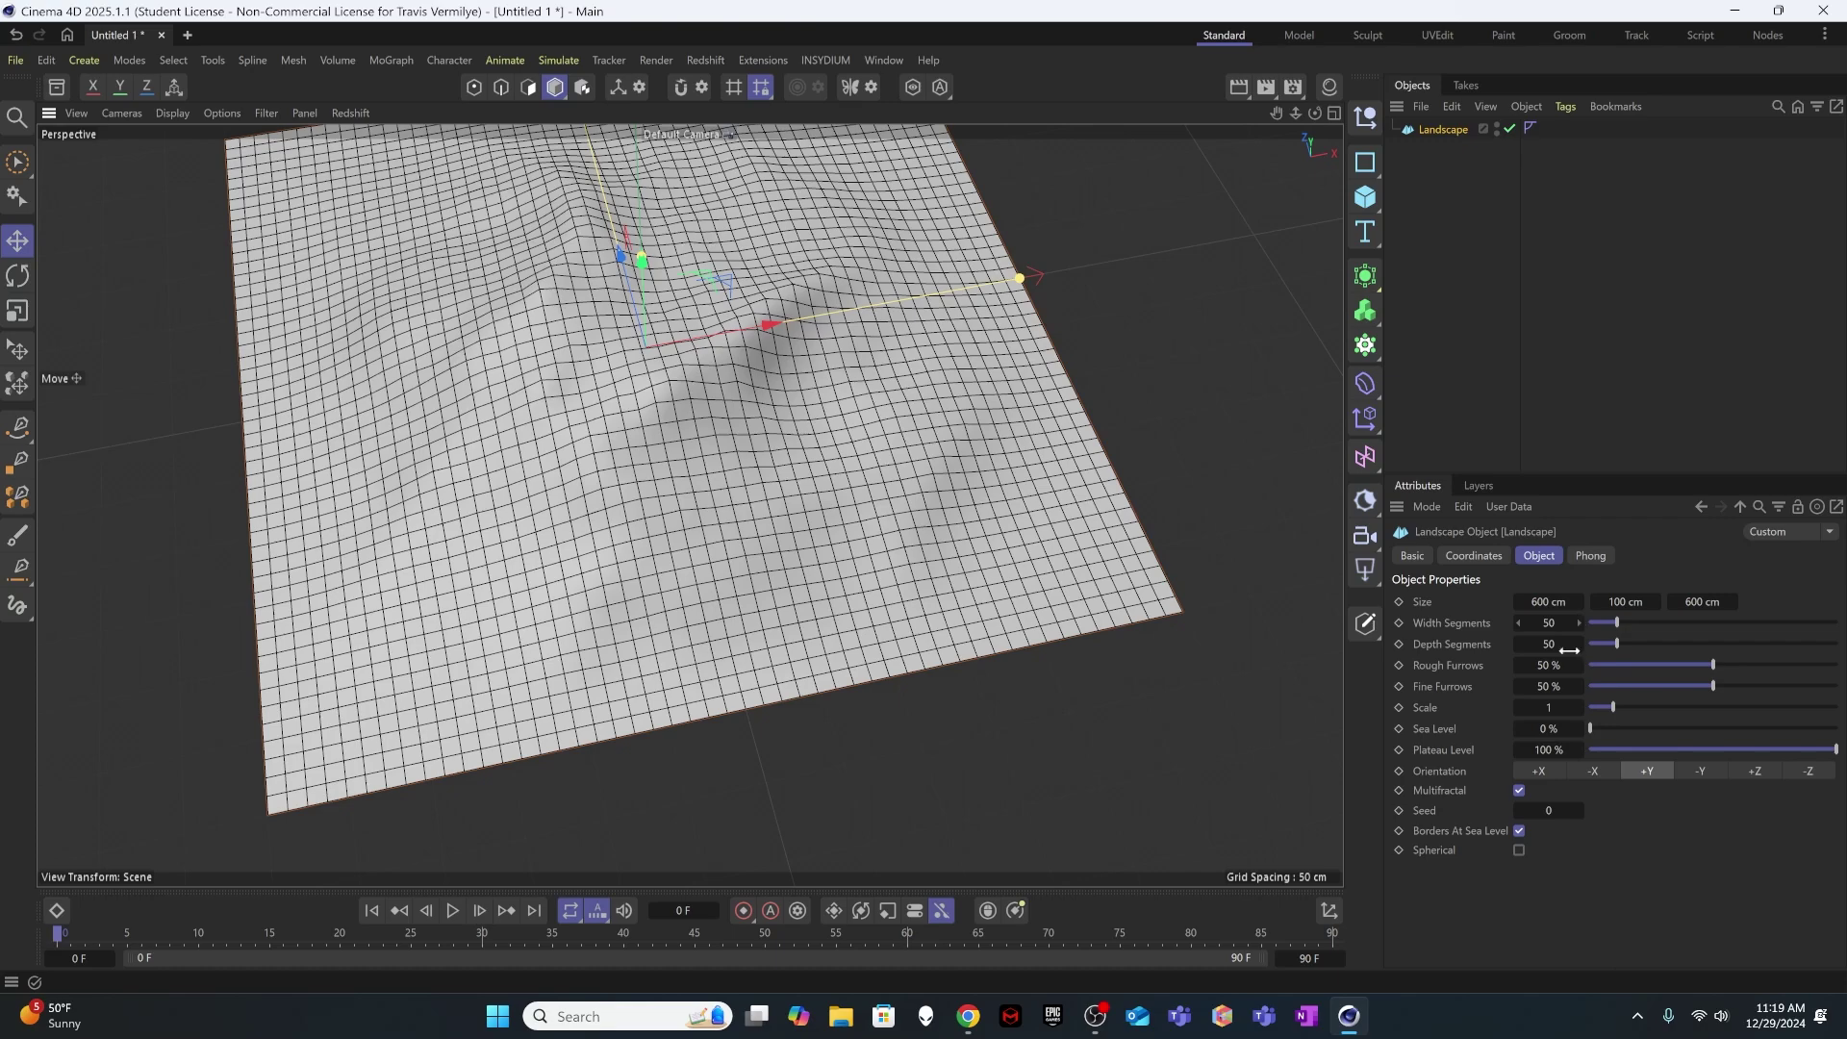
- Turn off Borders At Sea Level for the landscape and set its height to 15 cm
left_click(1519, 830)
left_click_drag(946, 452, 913, 395, "alt")
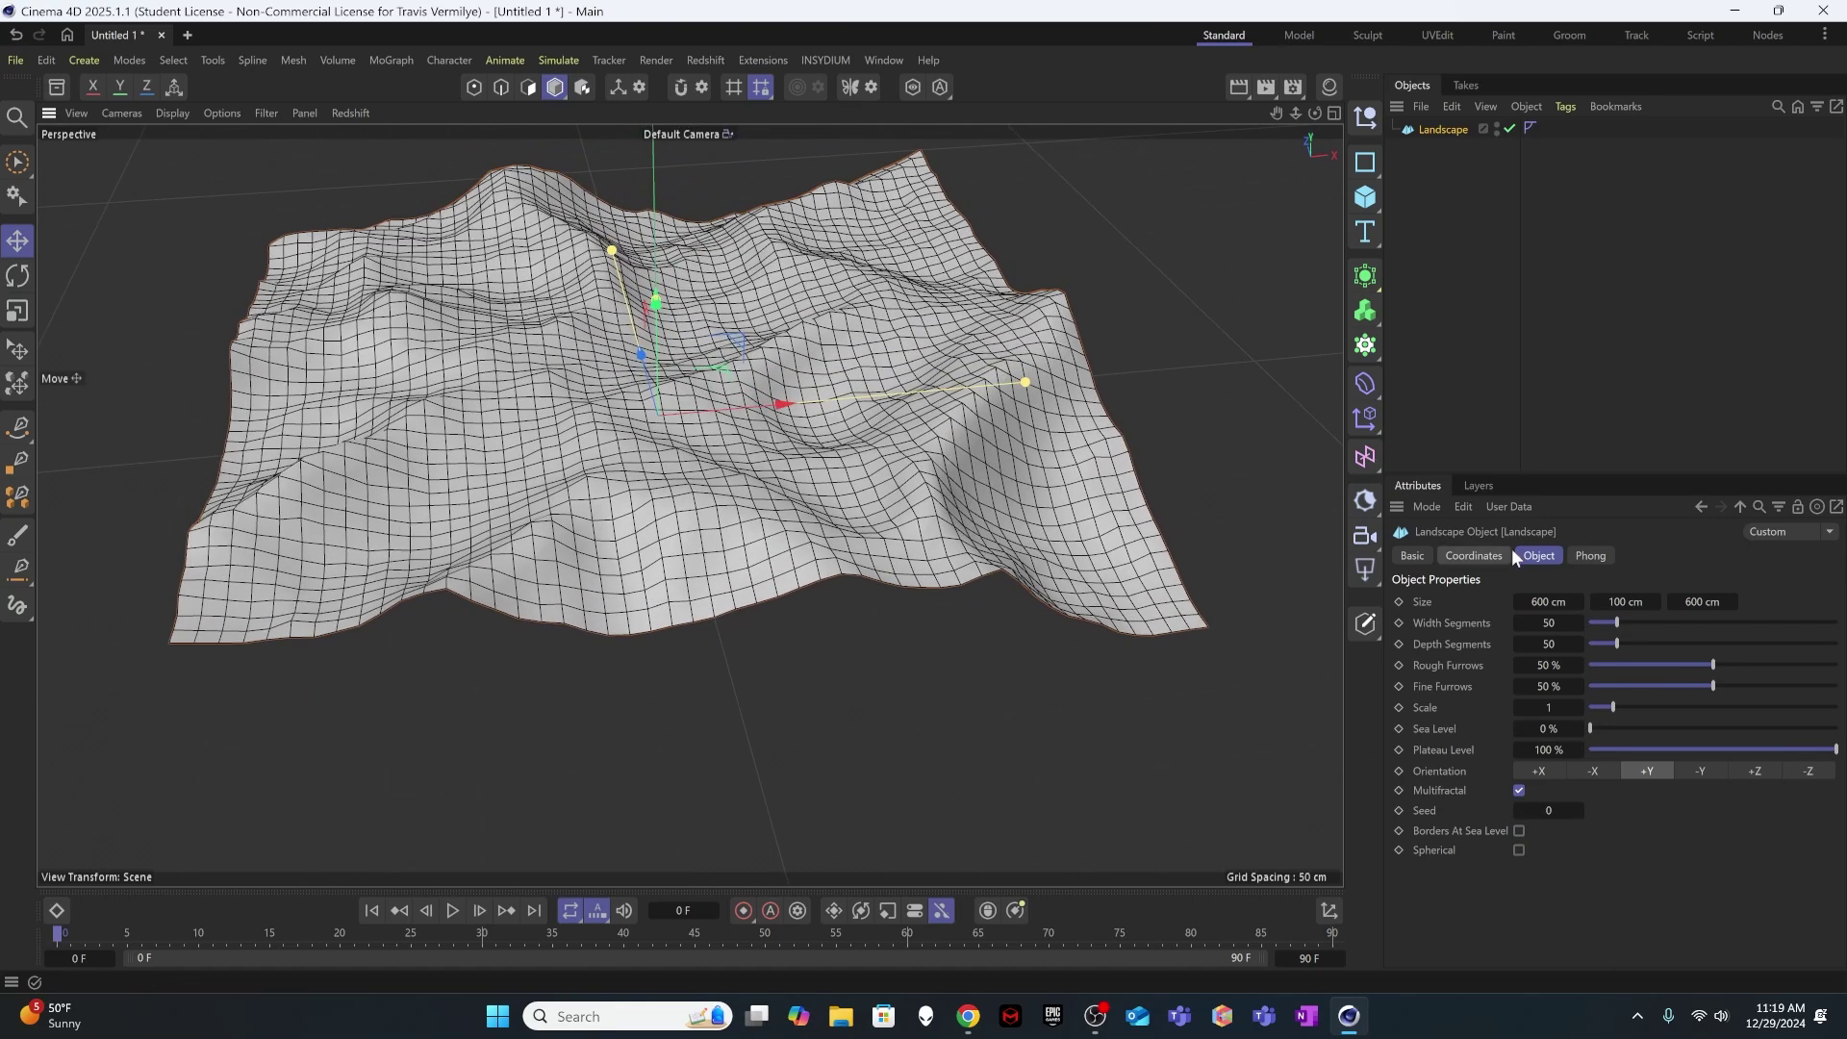
left_click(1626, 601)
type("15")
key("Return")
left_click_drag(947, 546, 768, 514, "alt")
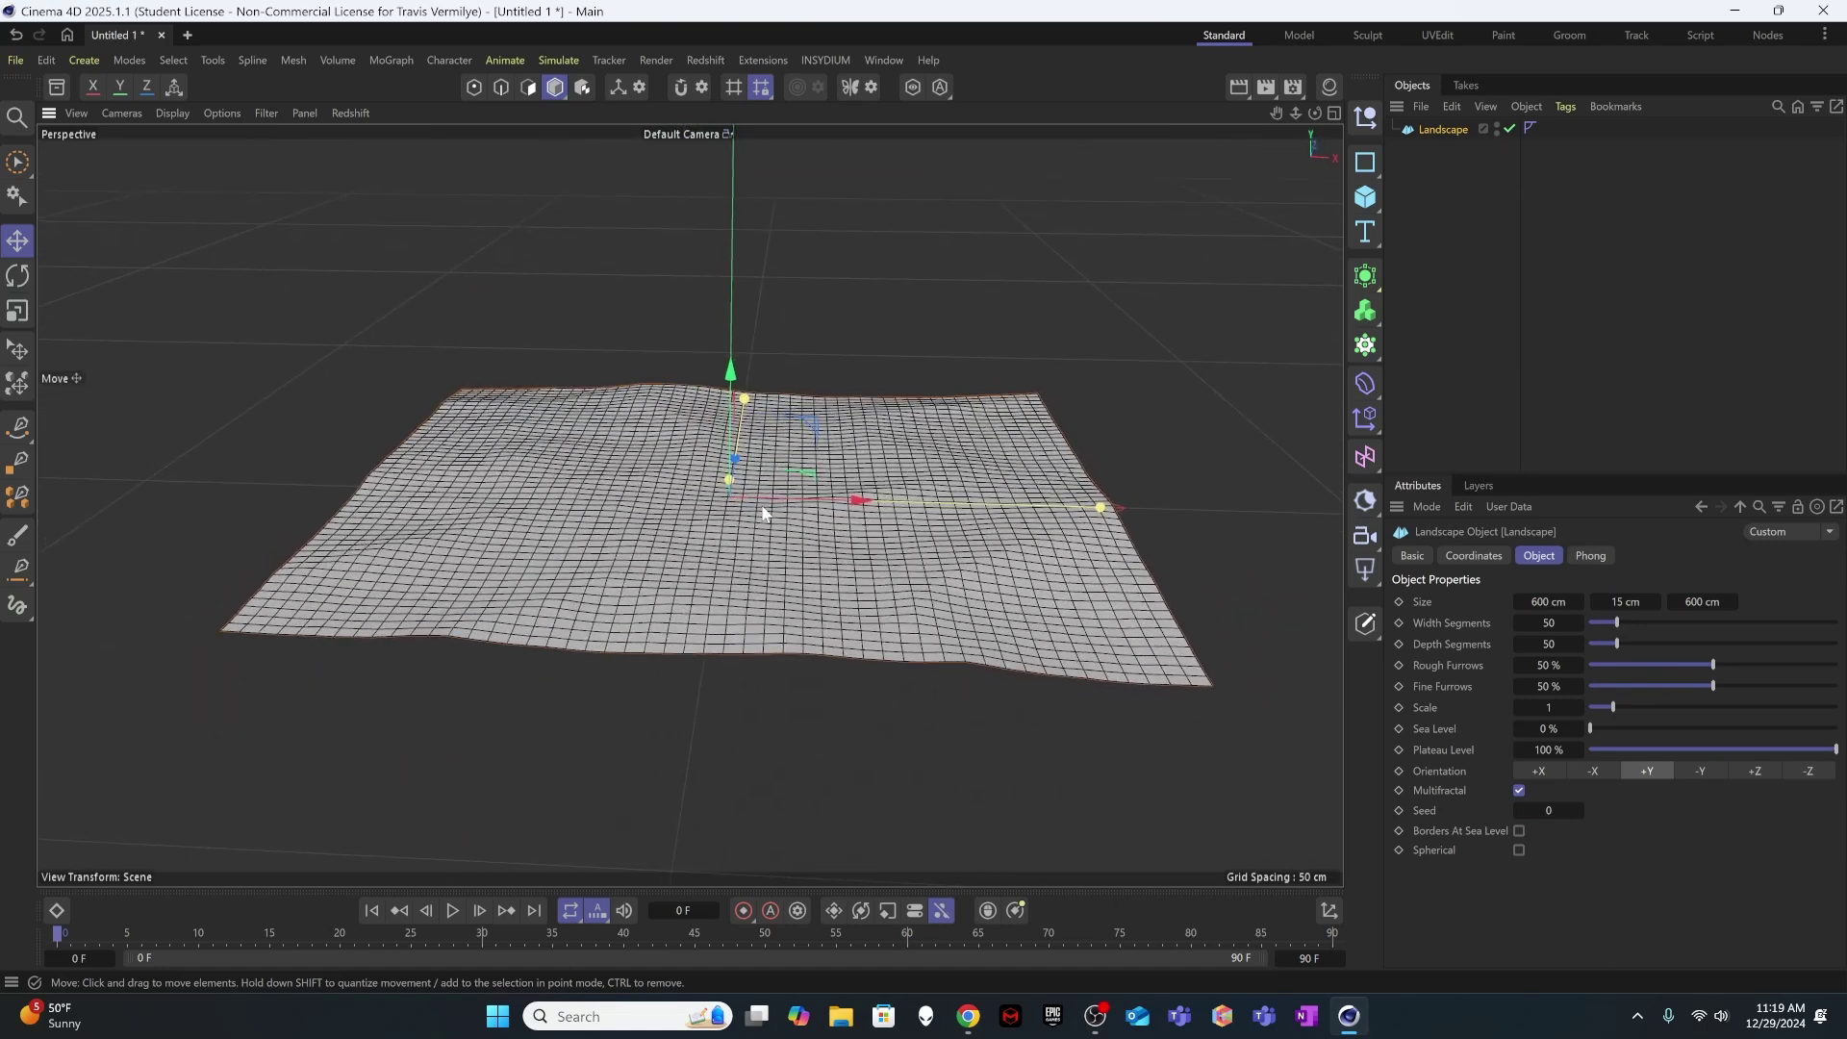
- Add a Hair object to the landscape
left_click(1461, 305)
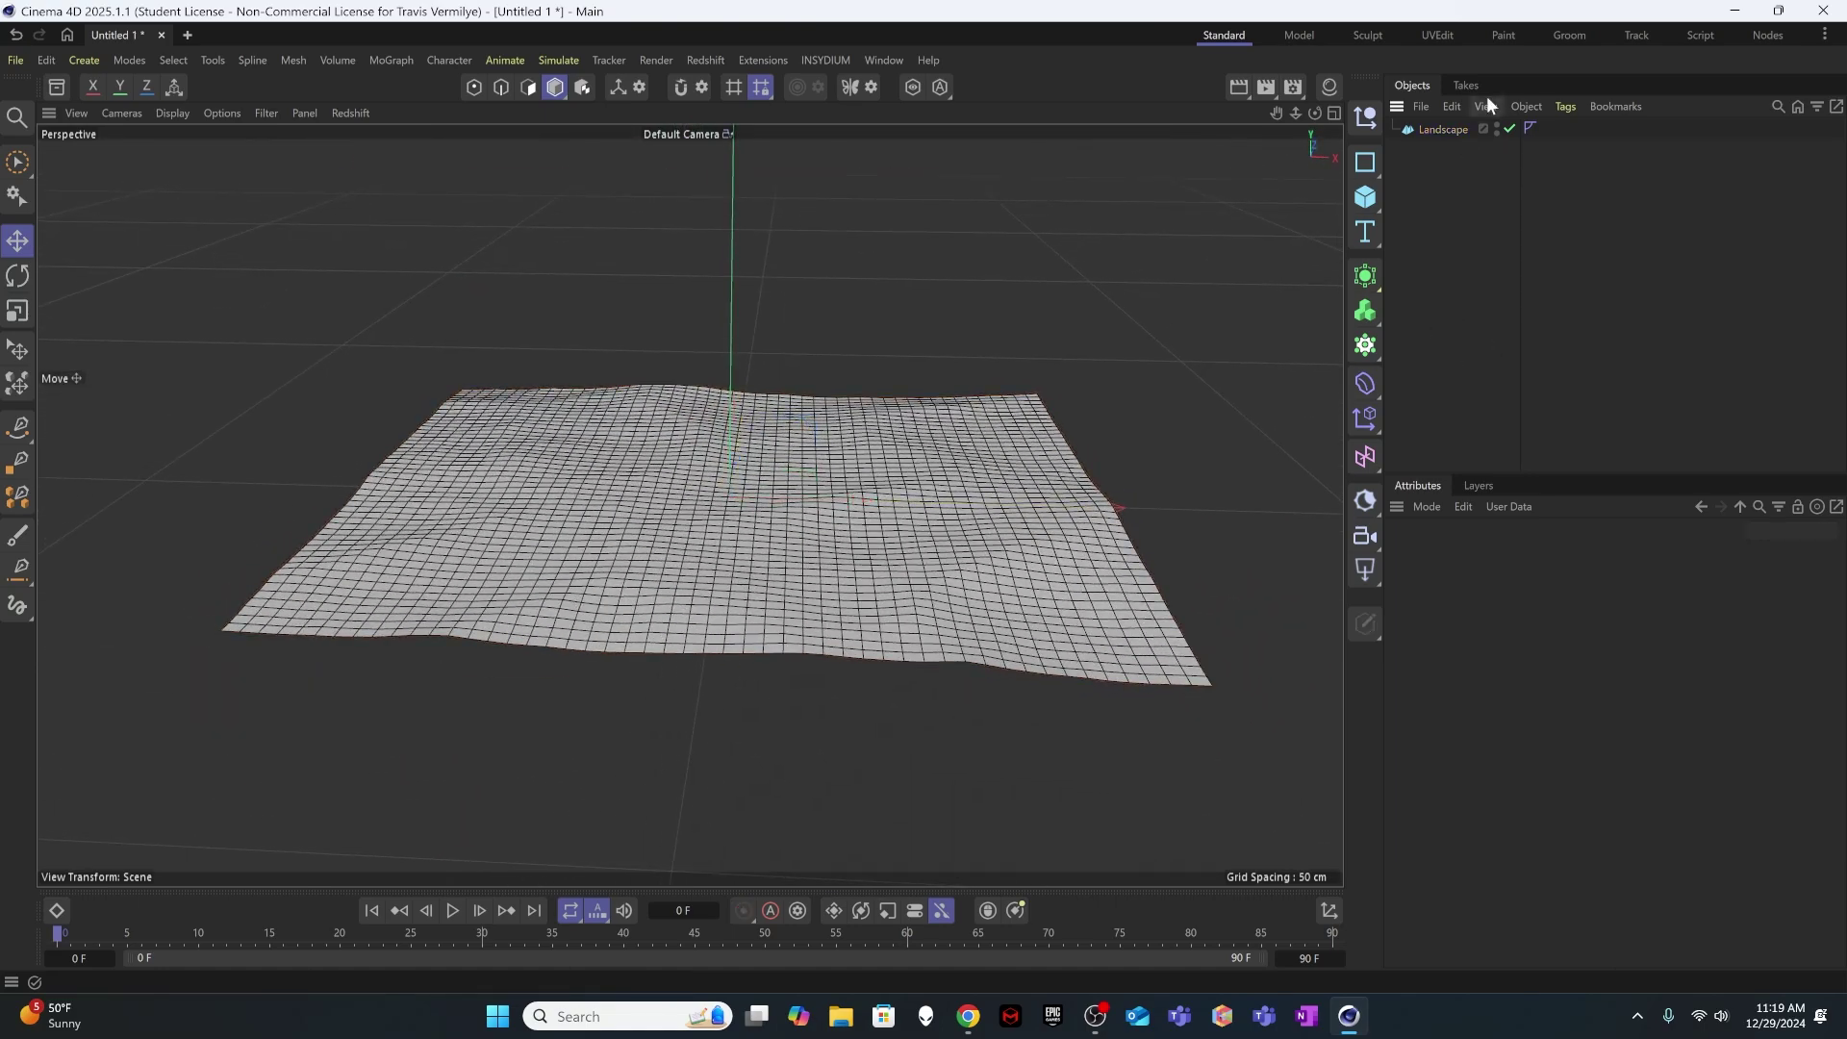
left_click(1439, 131)
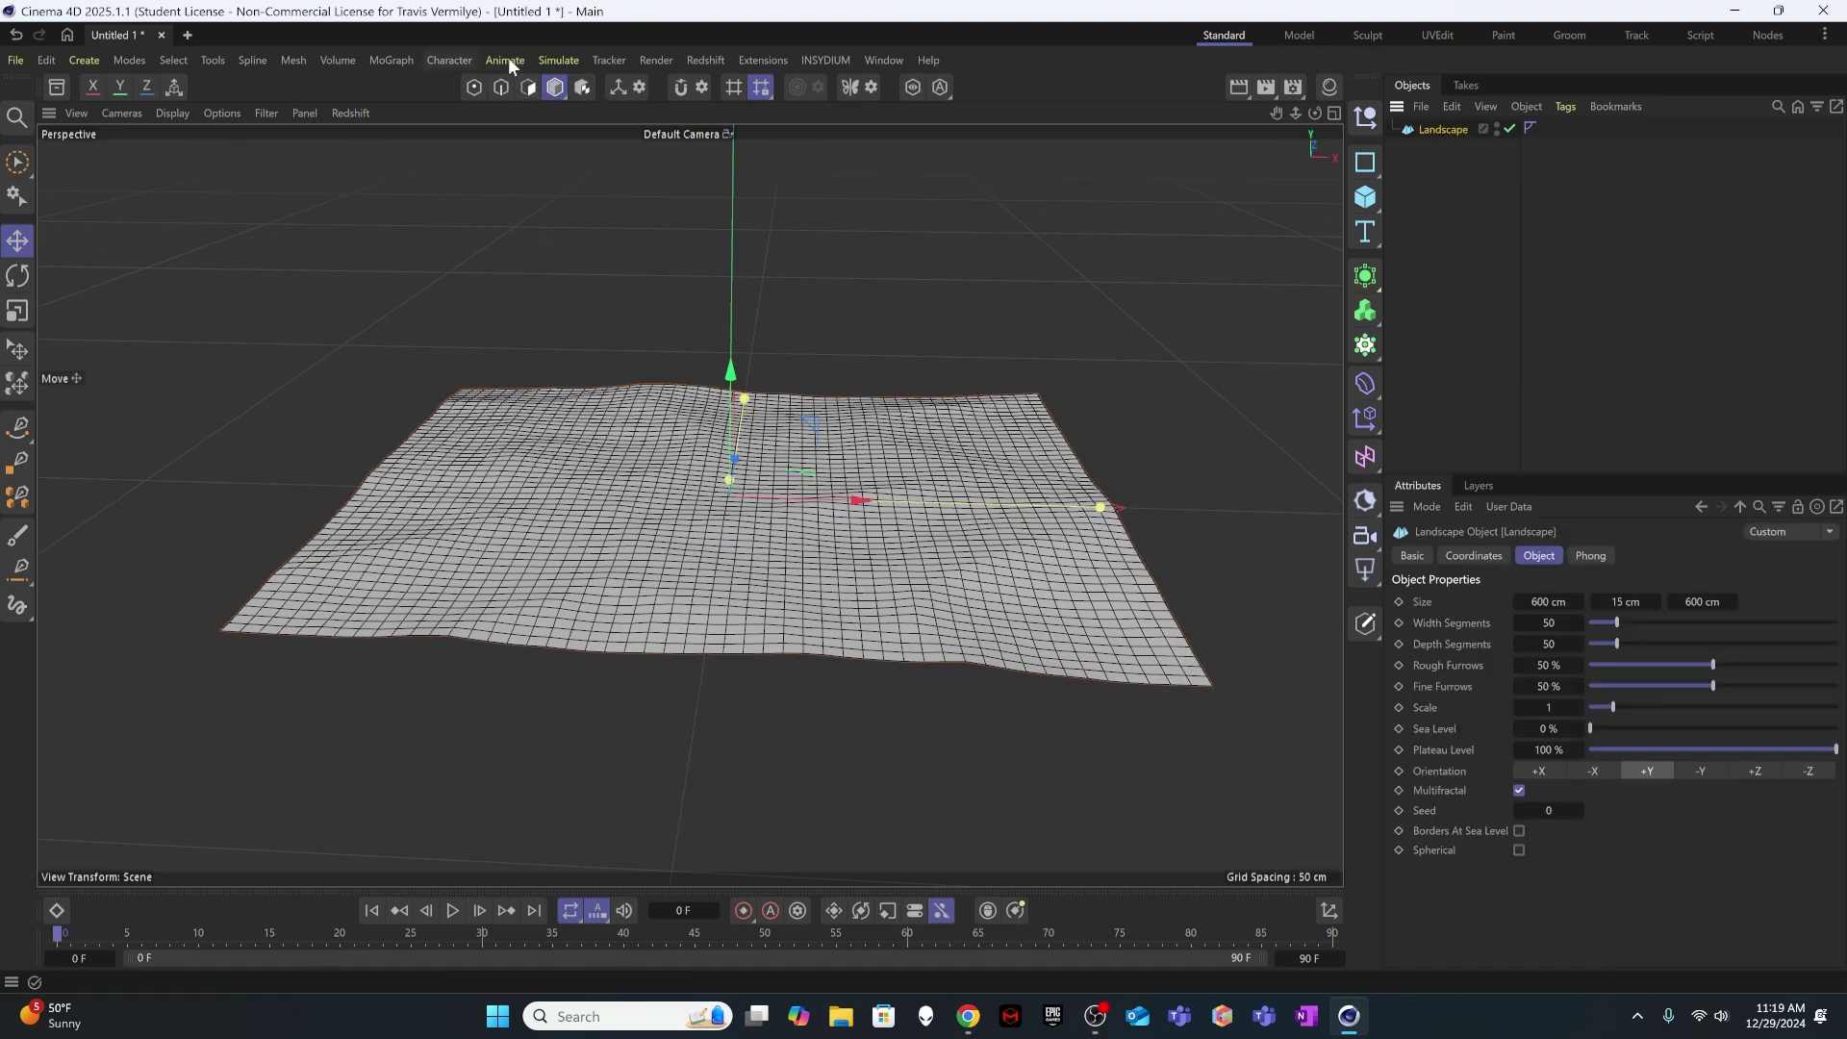
left_click(543, 60)
mouse_move(608, 434)
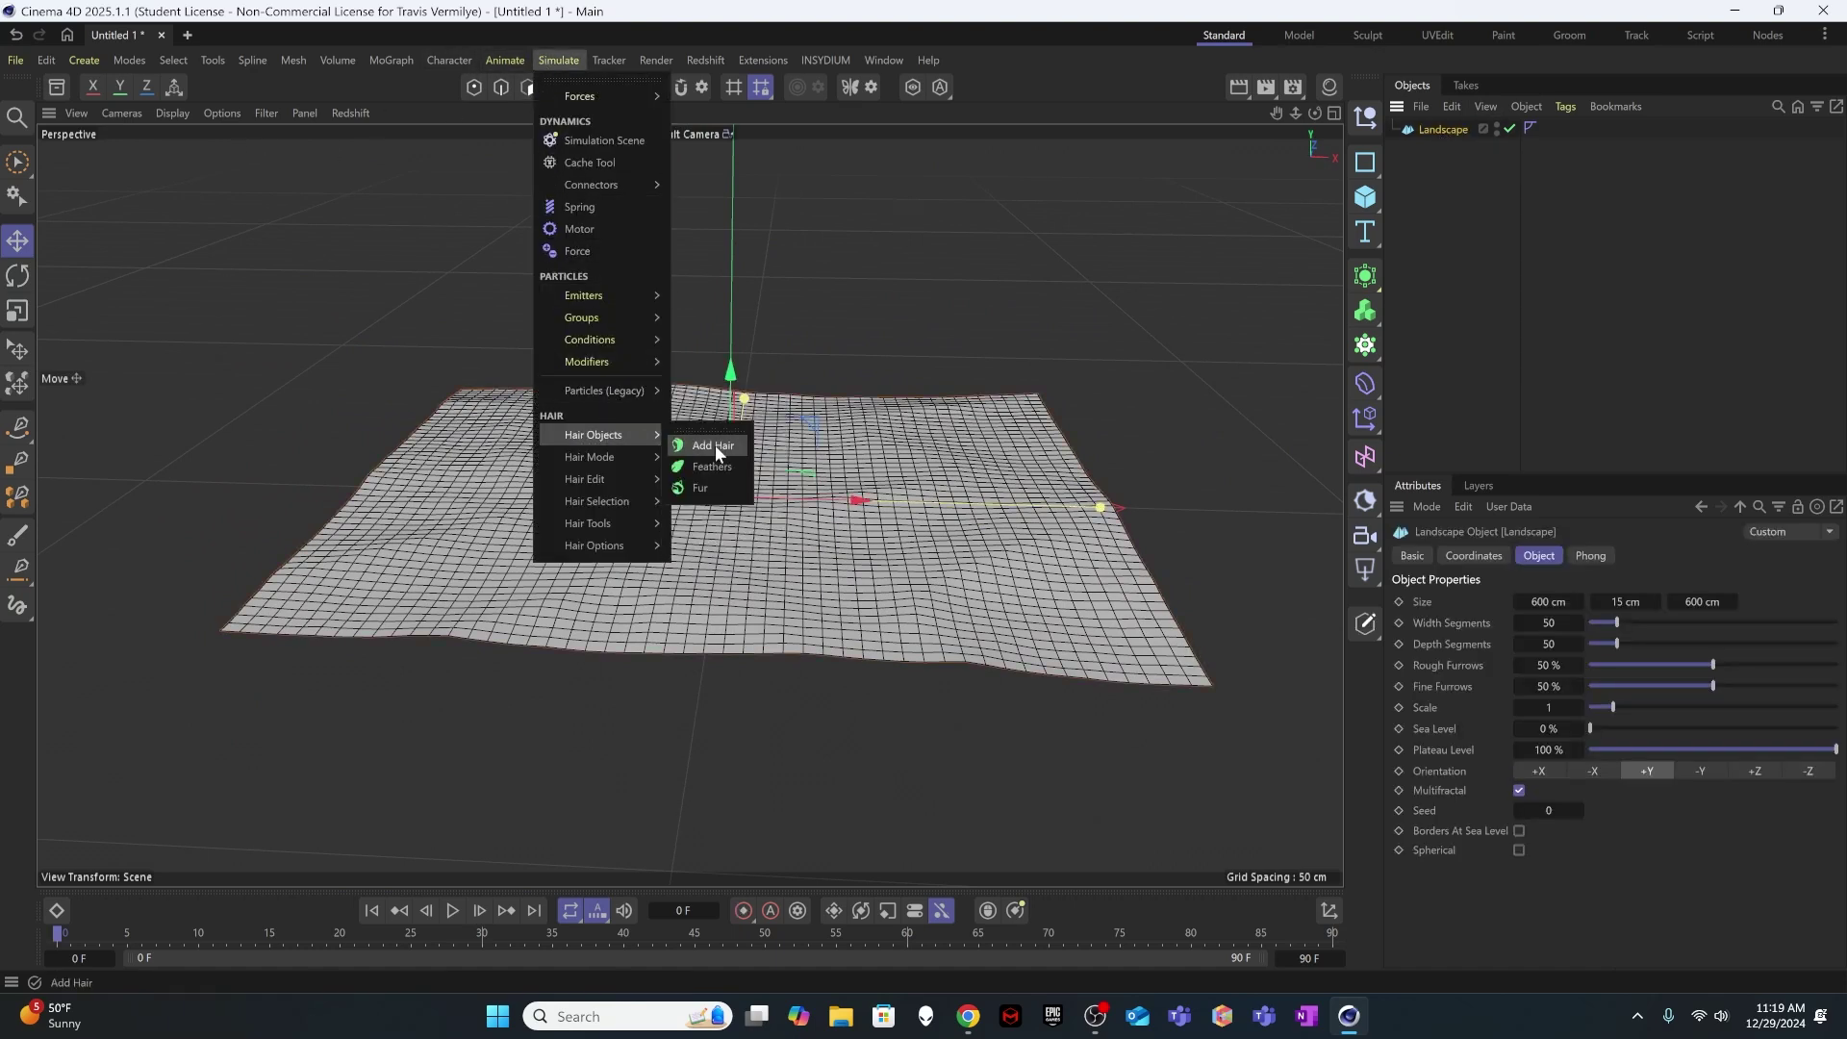
left_click(717, 445)
left_click_drag(797, 599, 850, 631, "alt")
- Preview the default hair with the Redshift IPR in the viewport and stop the render
left_click(351, 112)
left_click(361, 138)
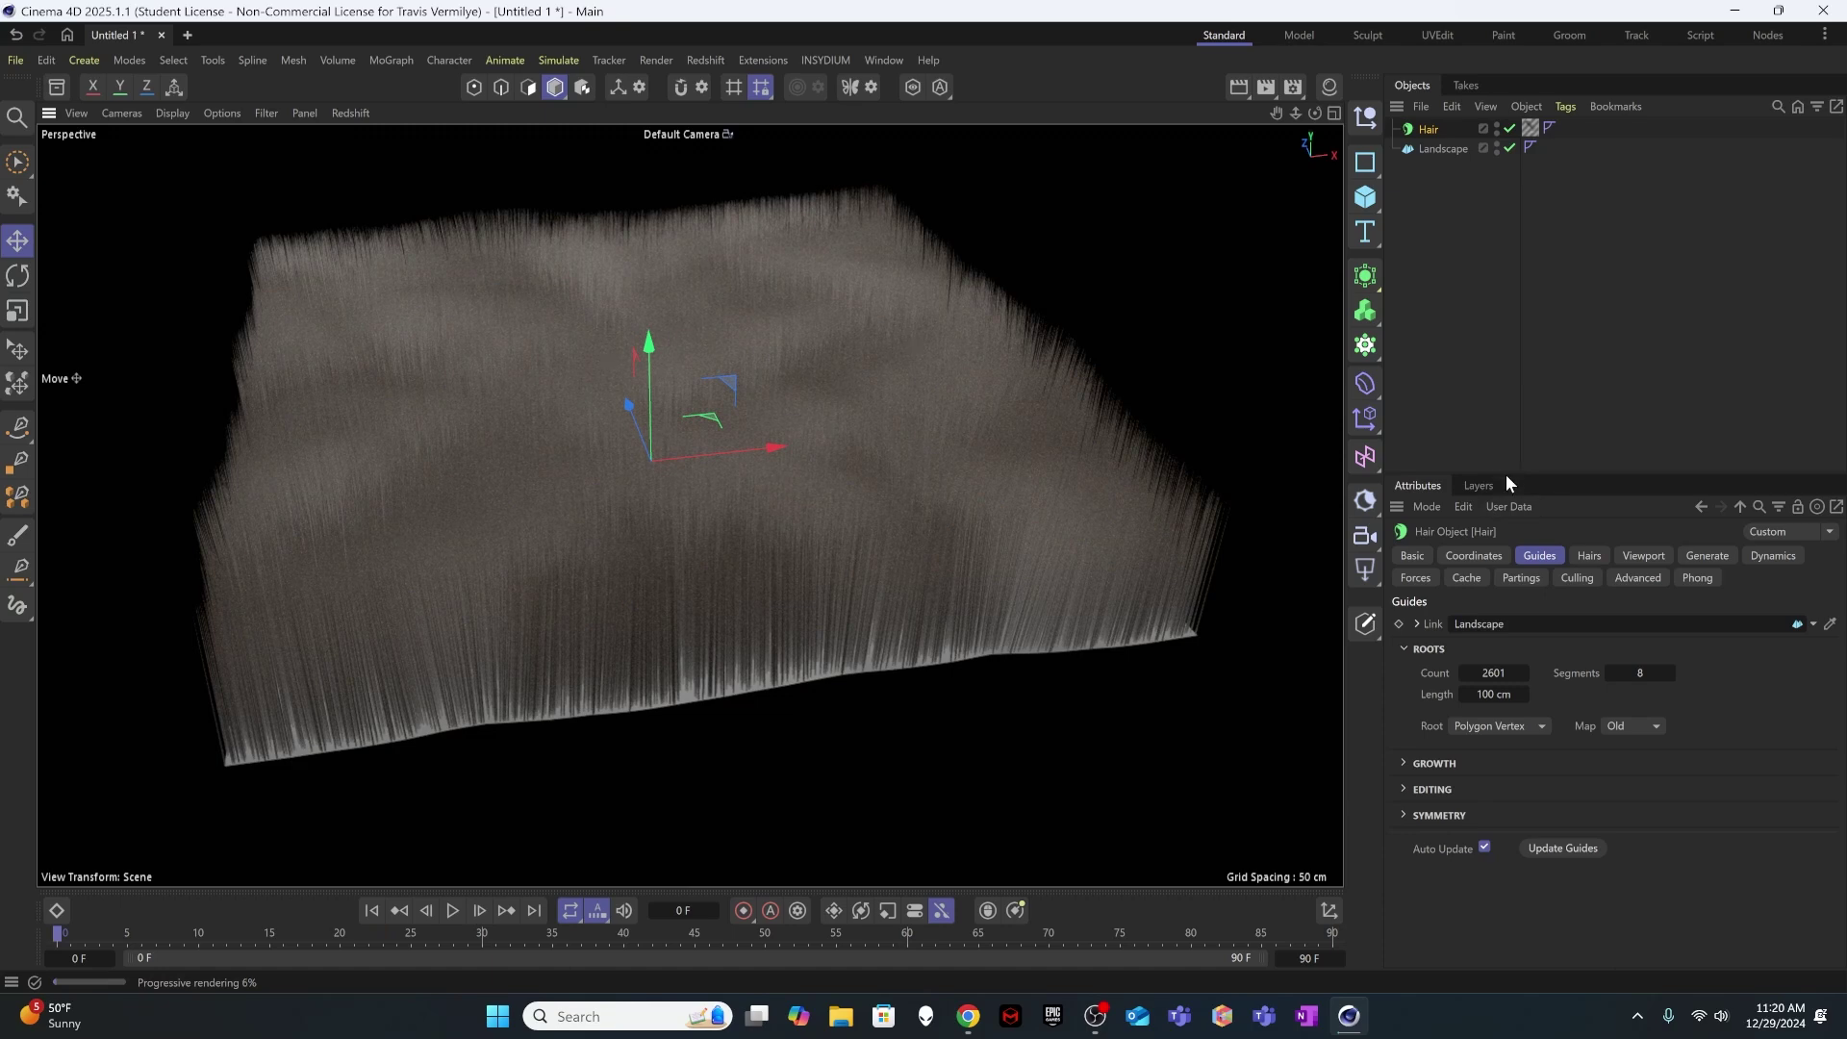
left_click(350, 113)
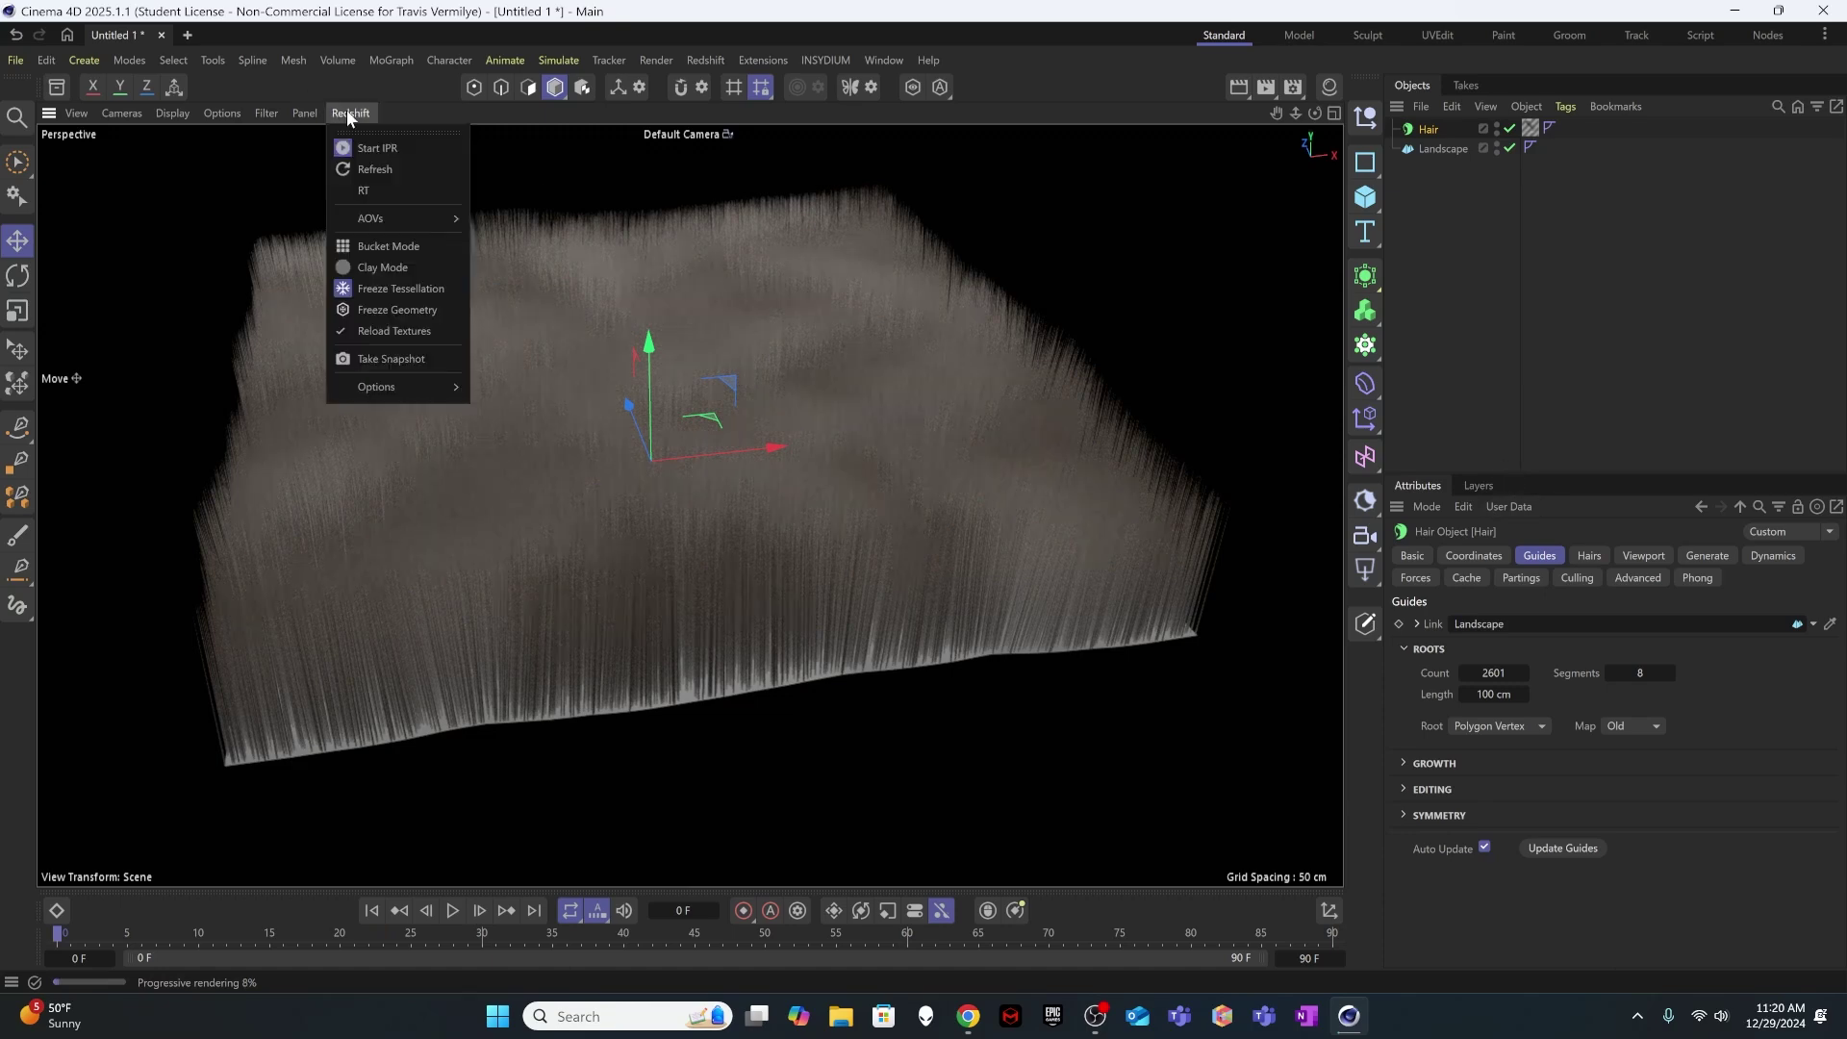
left_click(362, 147)
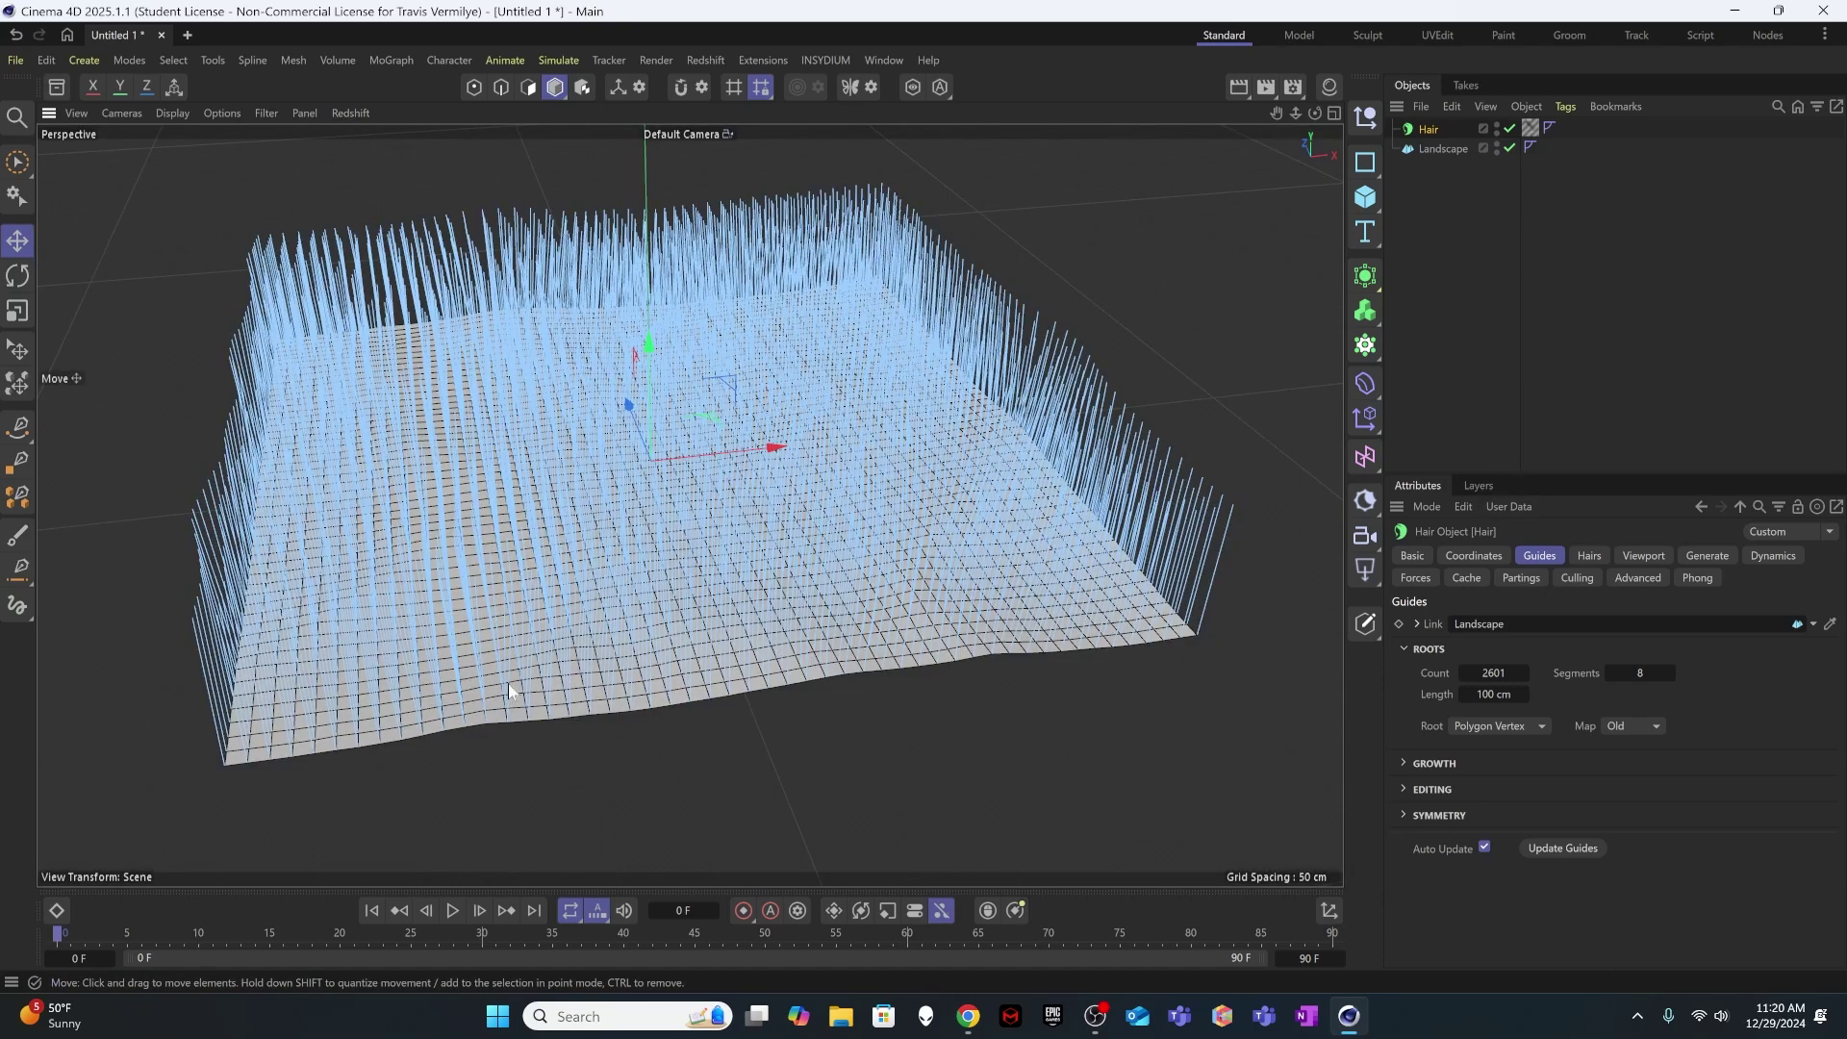
- Set the hair guides' root to Polygon Center and the hairs' root to As Guides
left_click(1467, 222)
left_click(1430, 130)
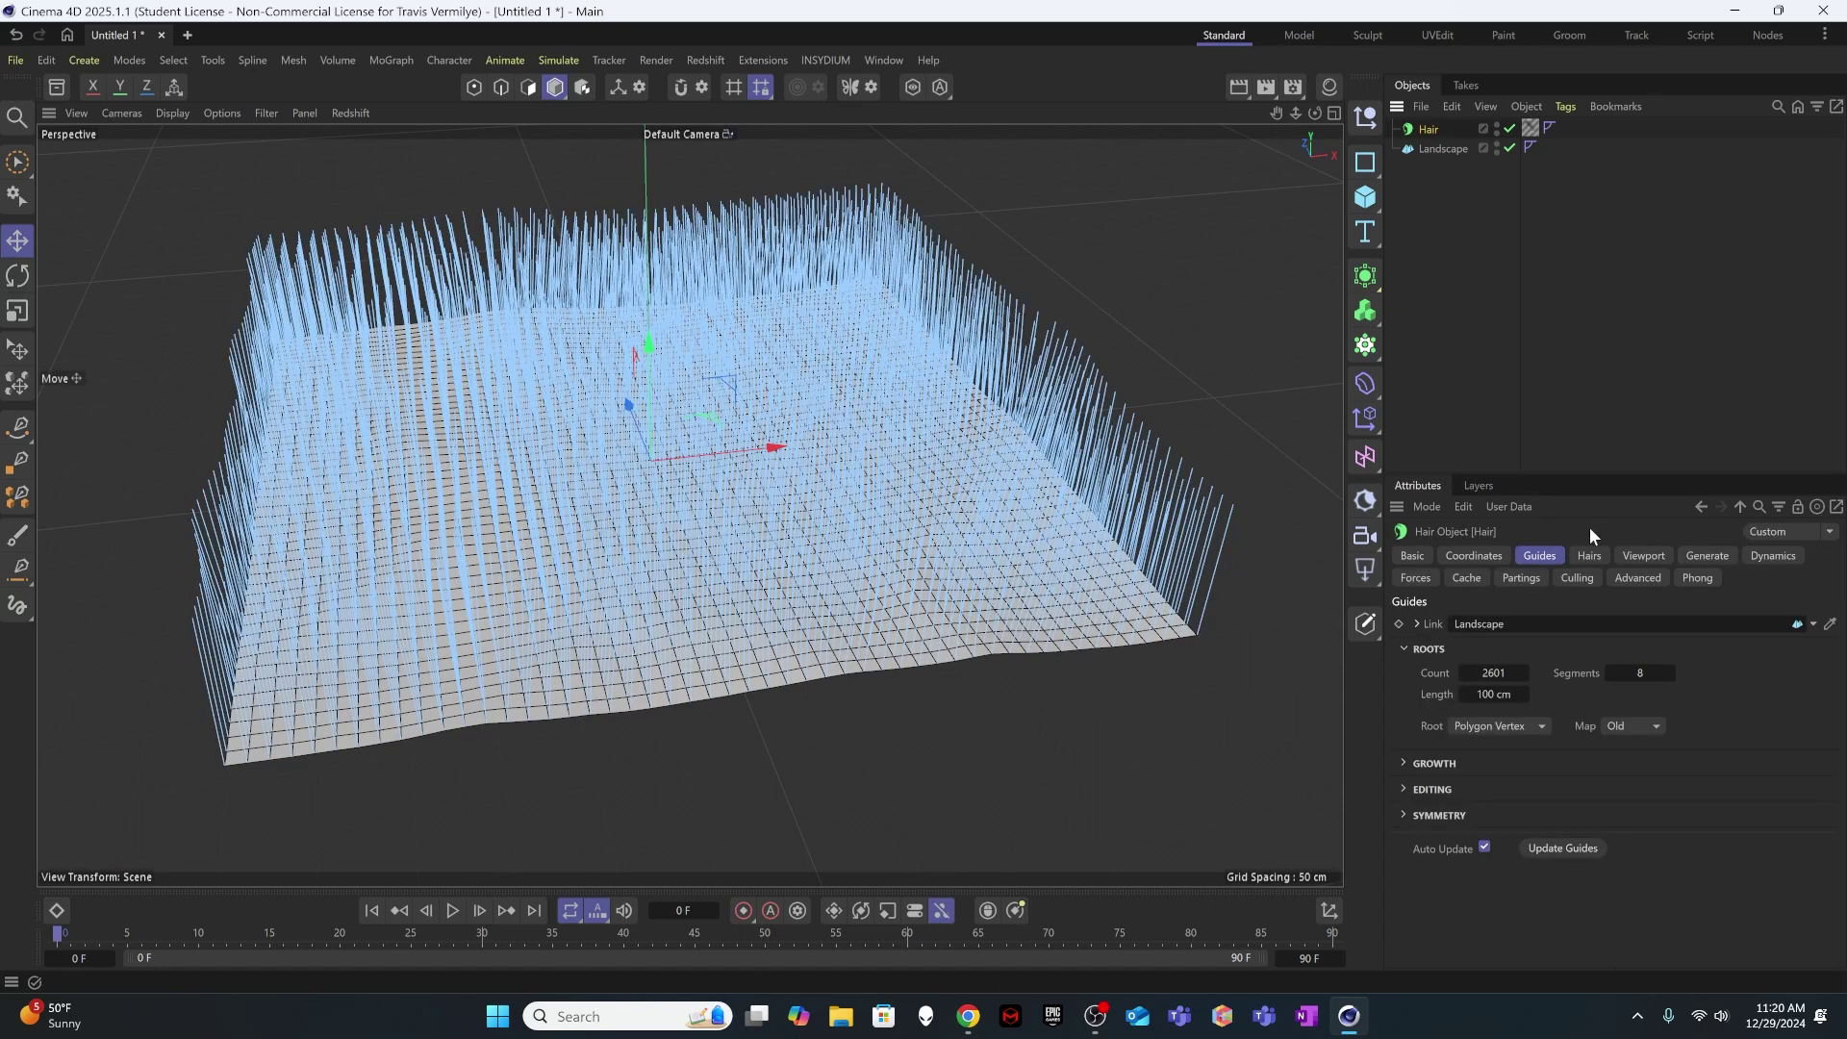
left_click(1519, 725)
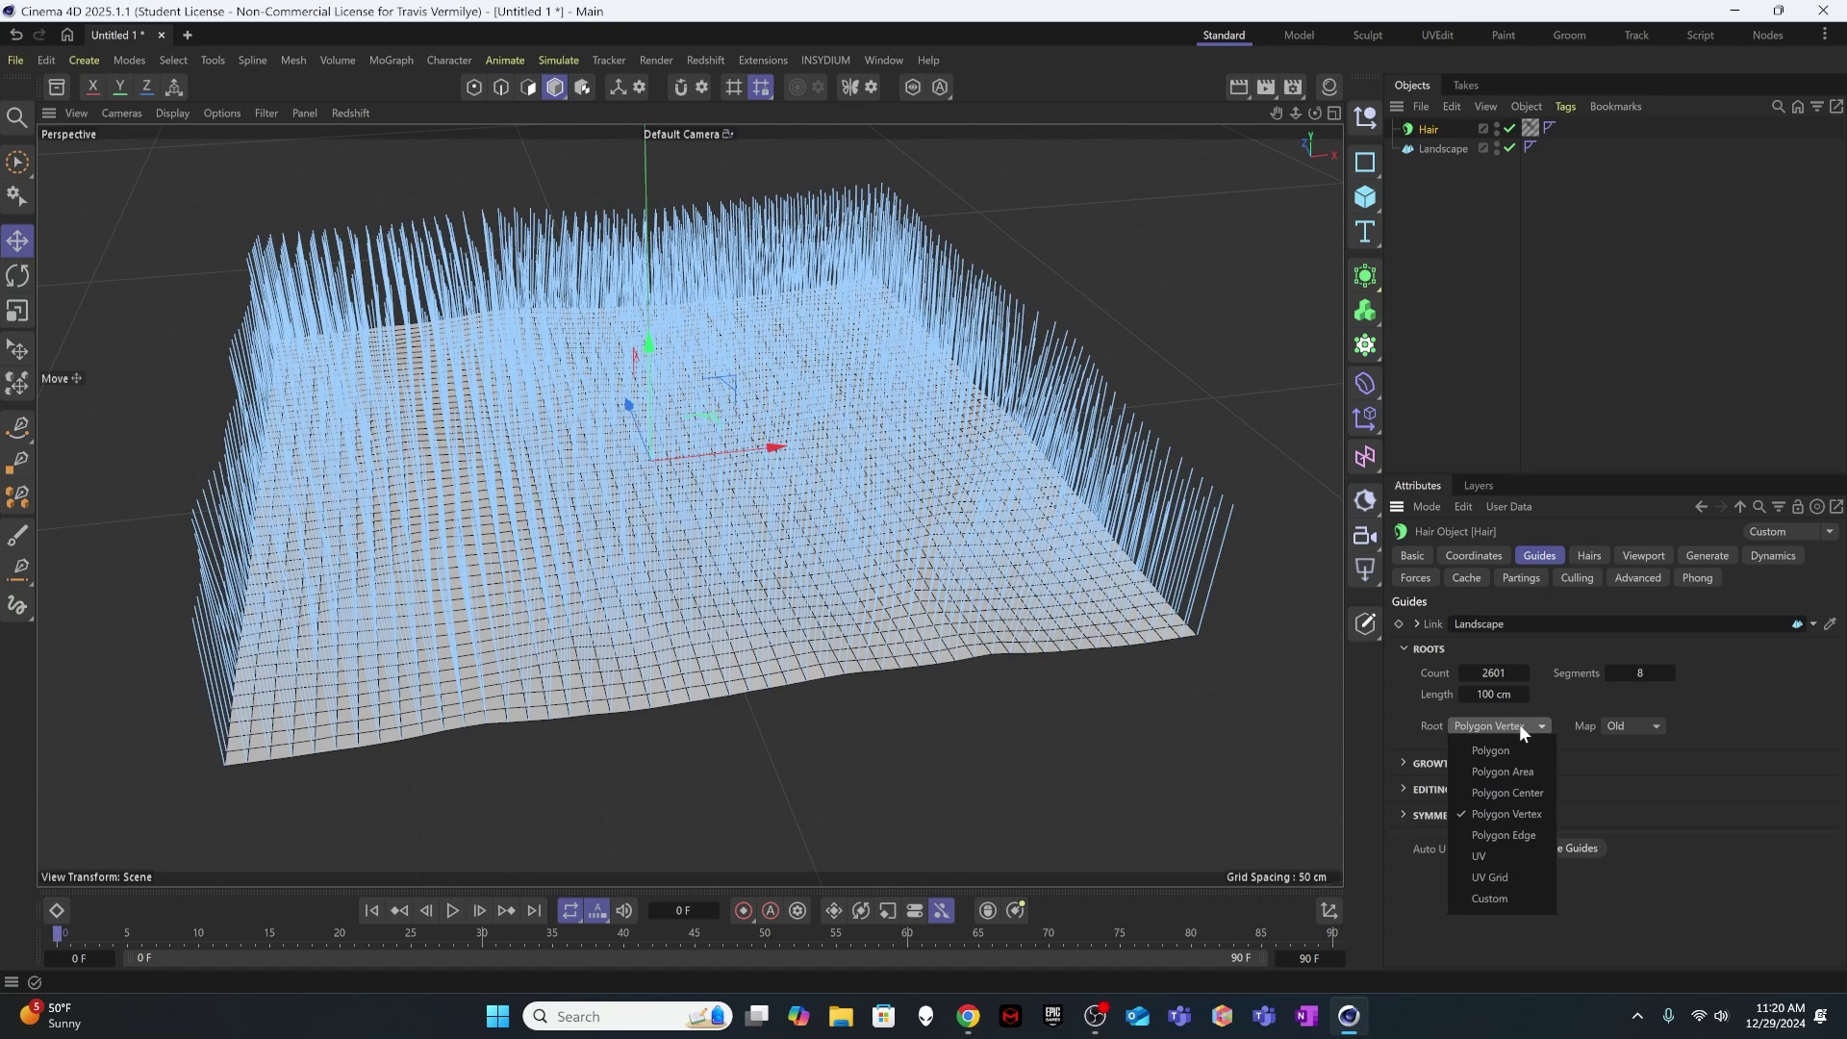
left_click(1518, 790)
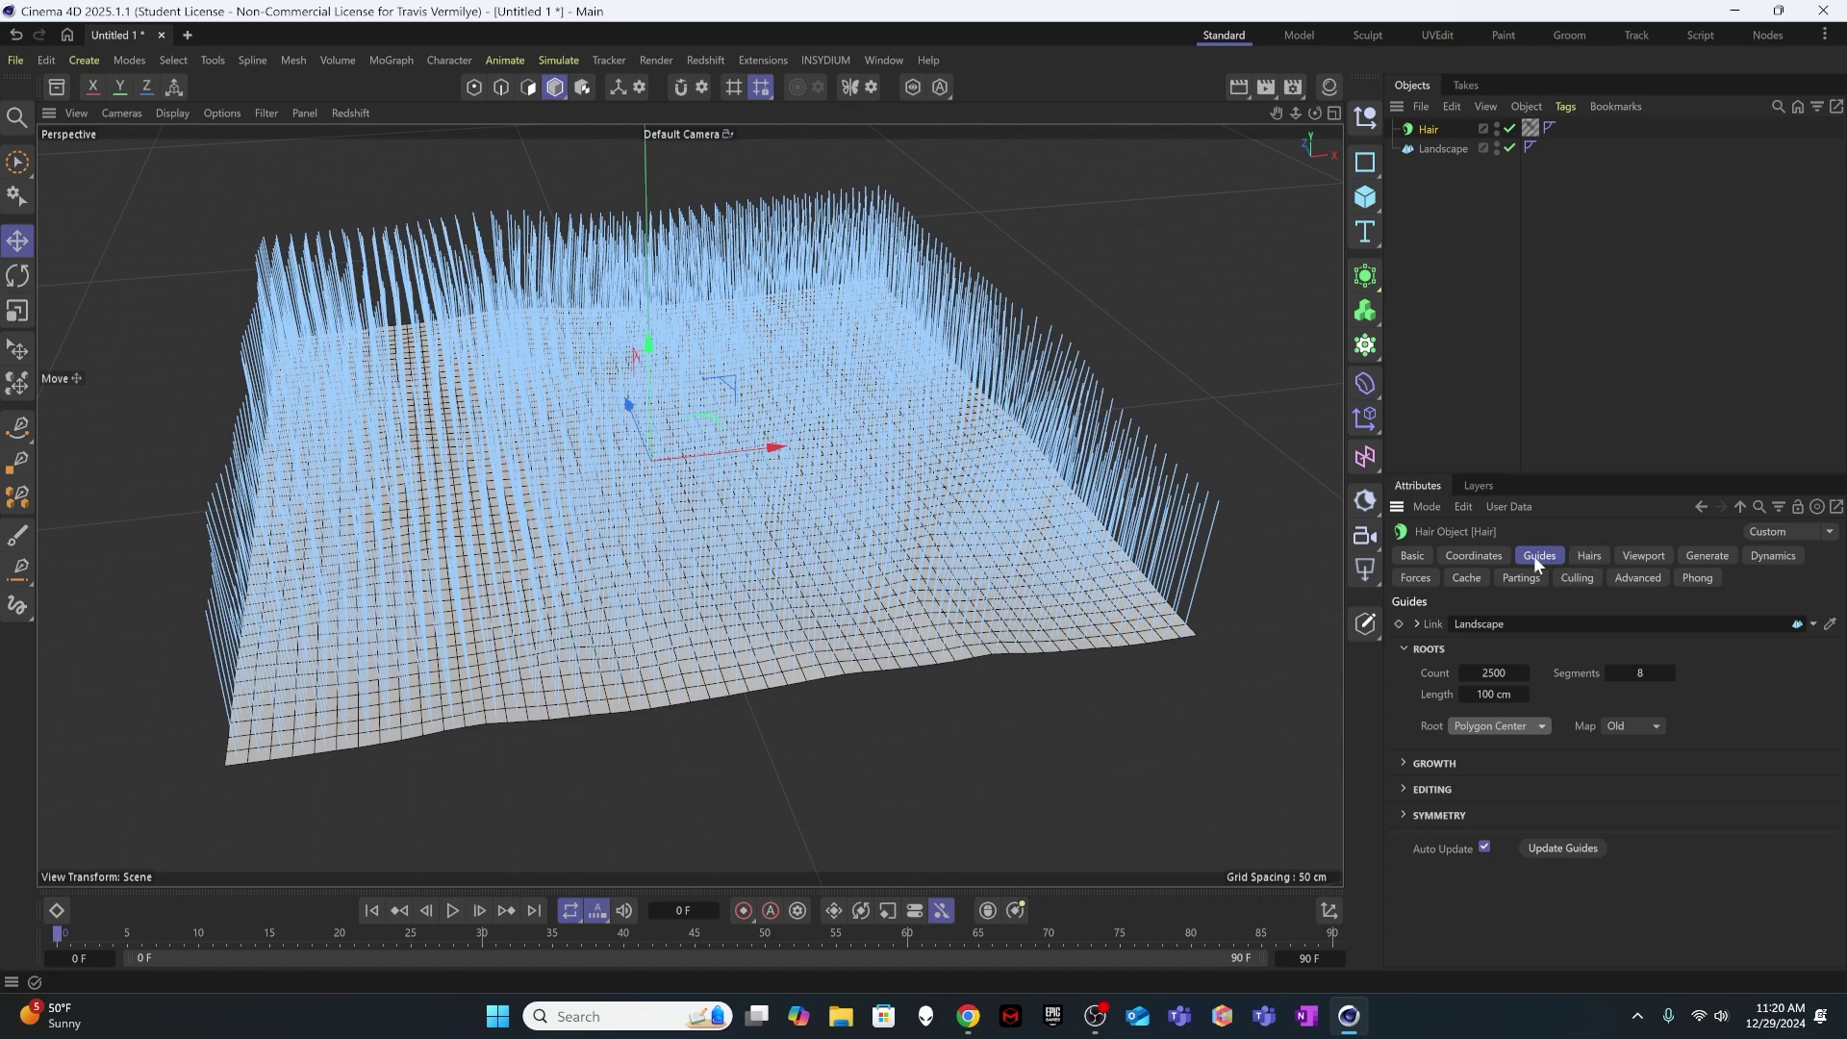
left_click(1587, 555)
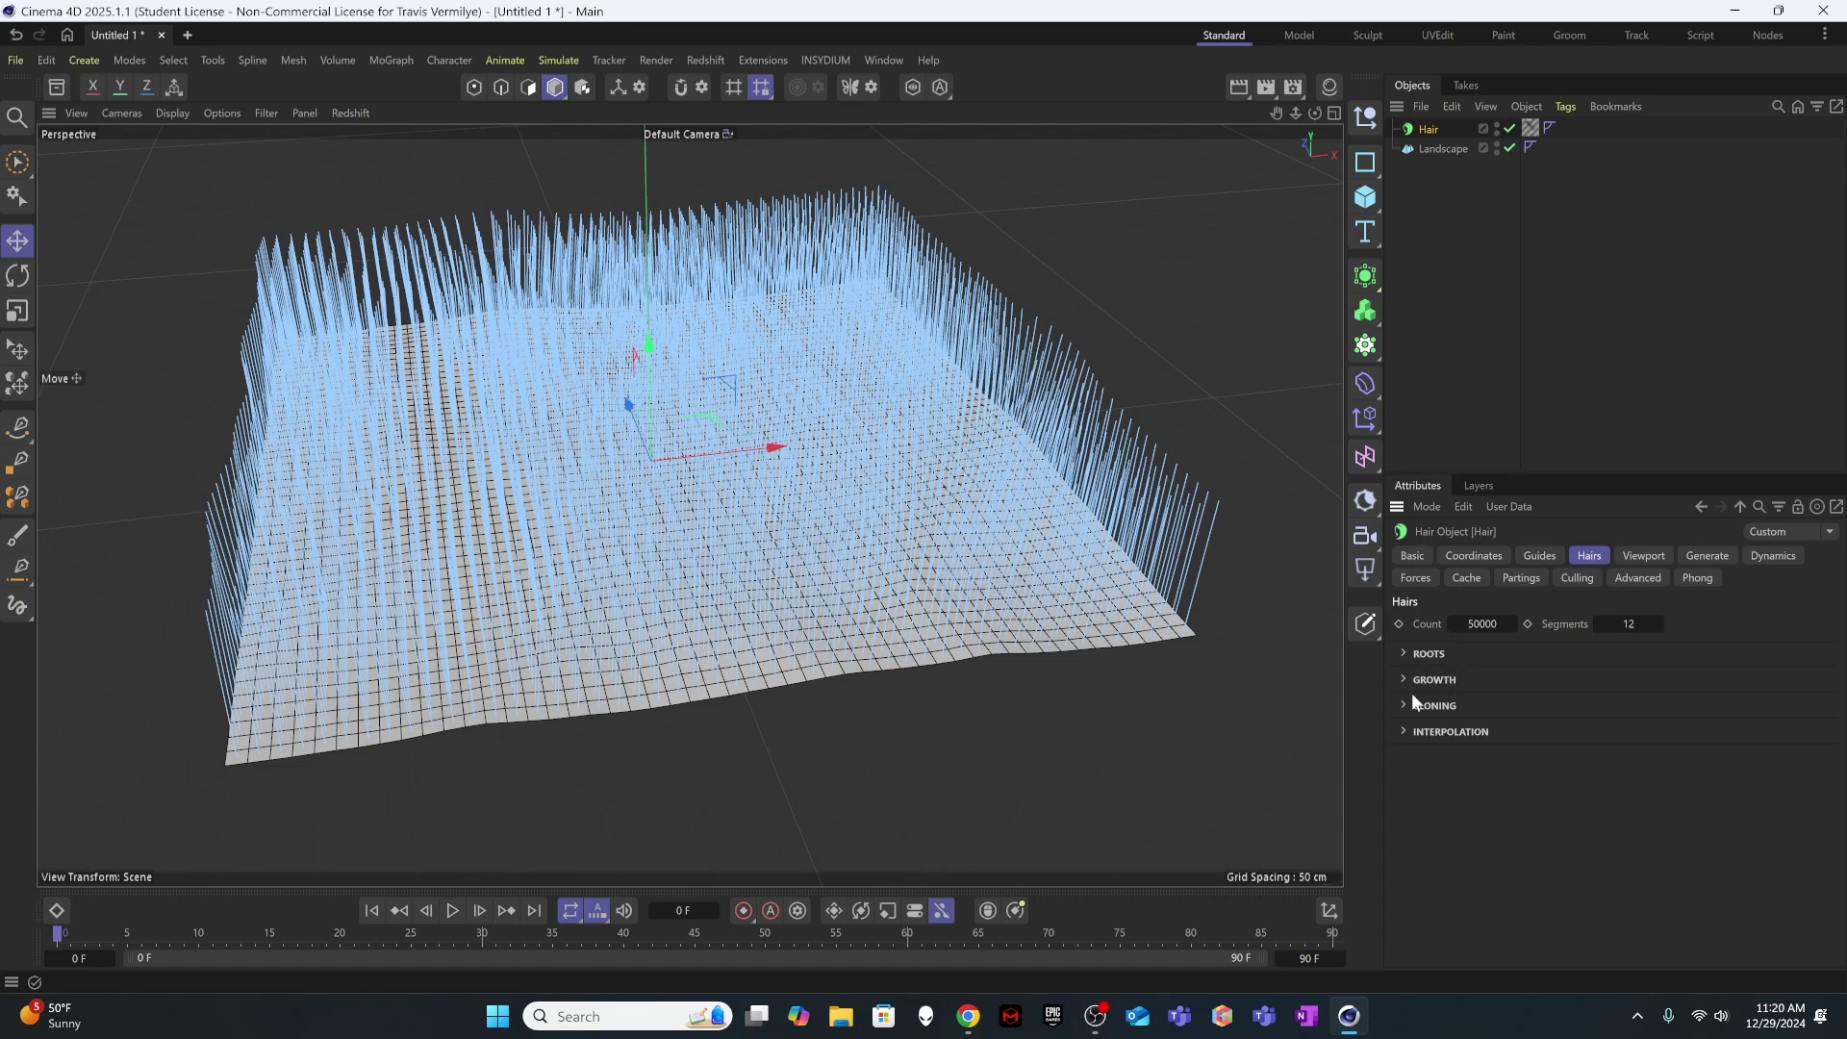
left_click(1402, 654)
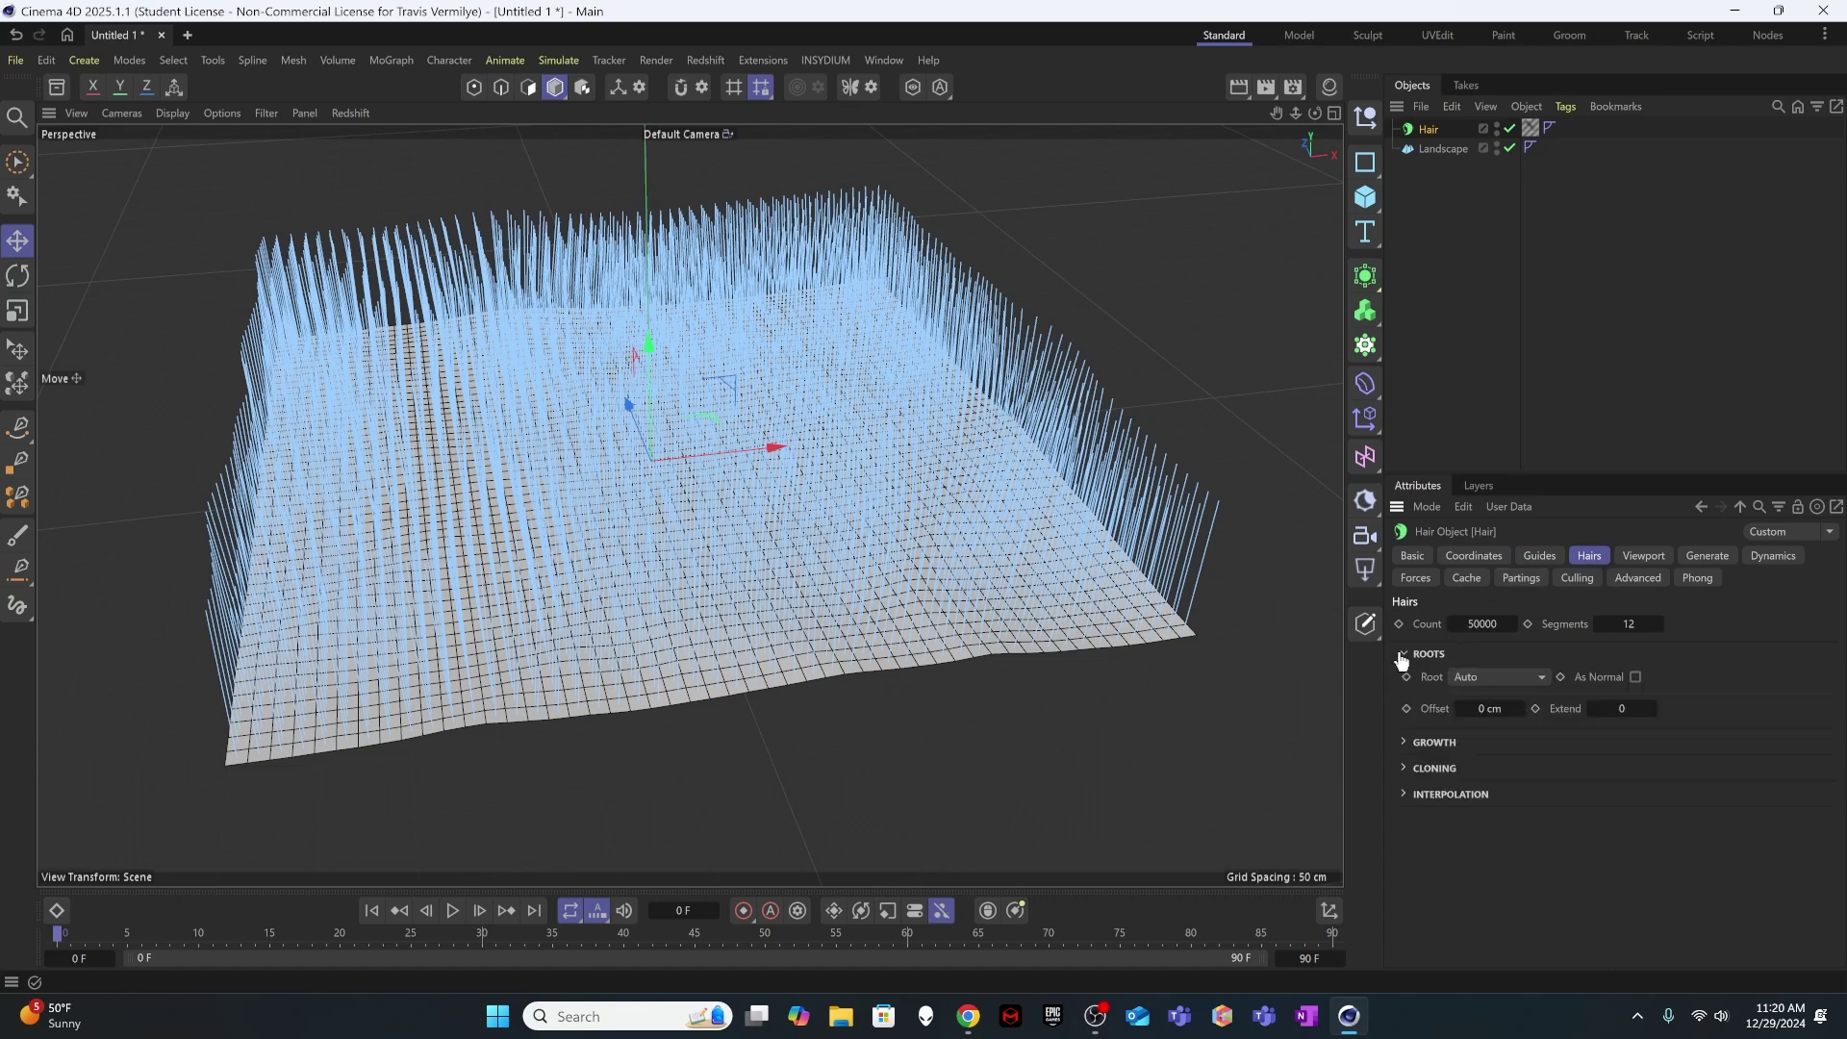
left_click(1534, 679)
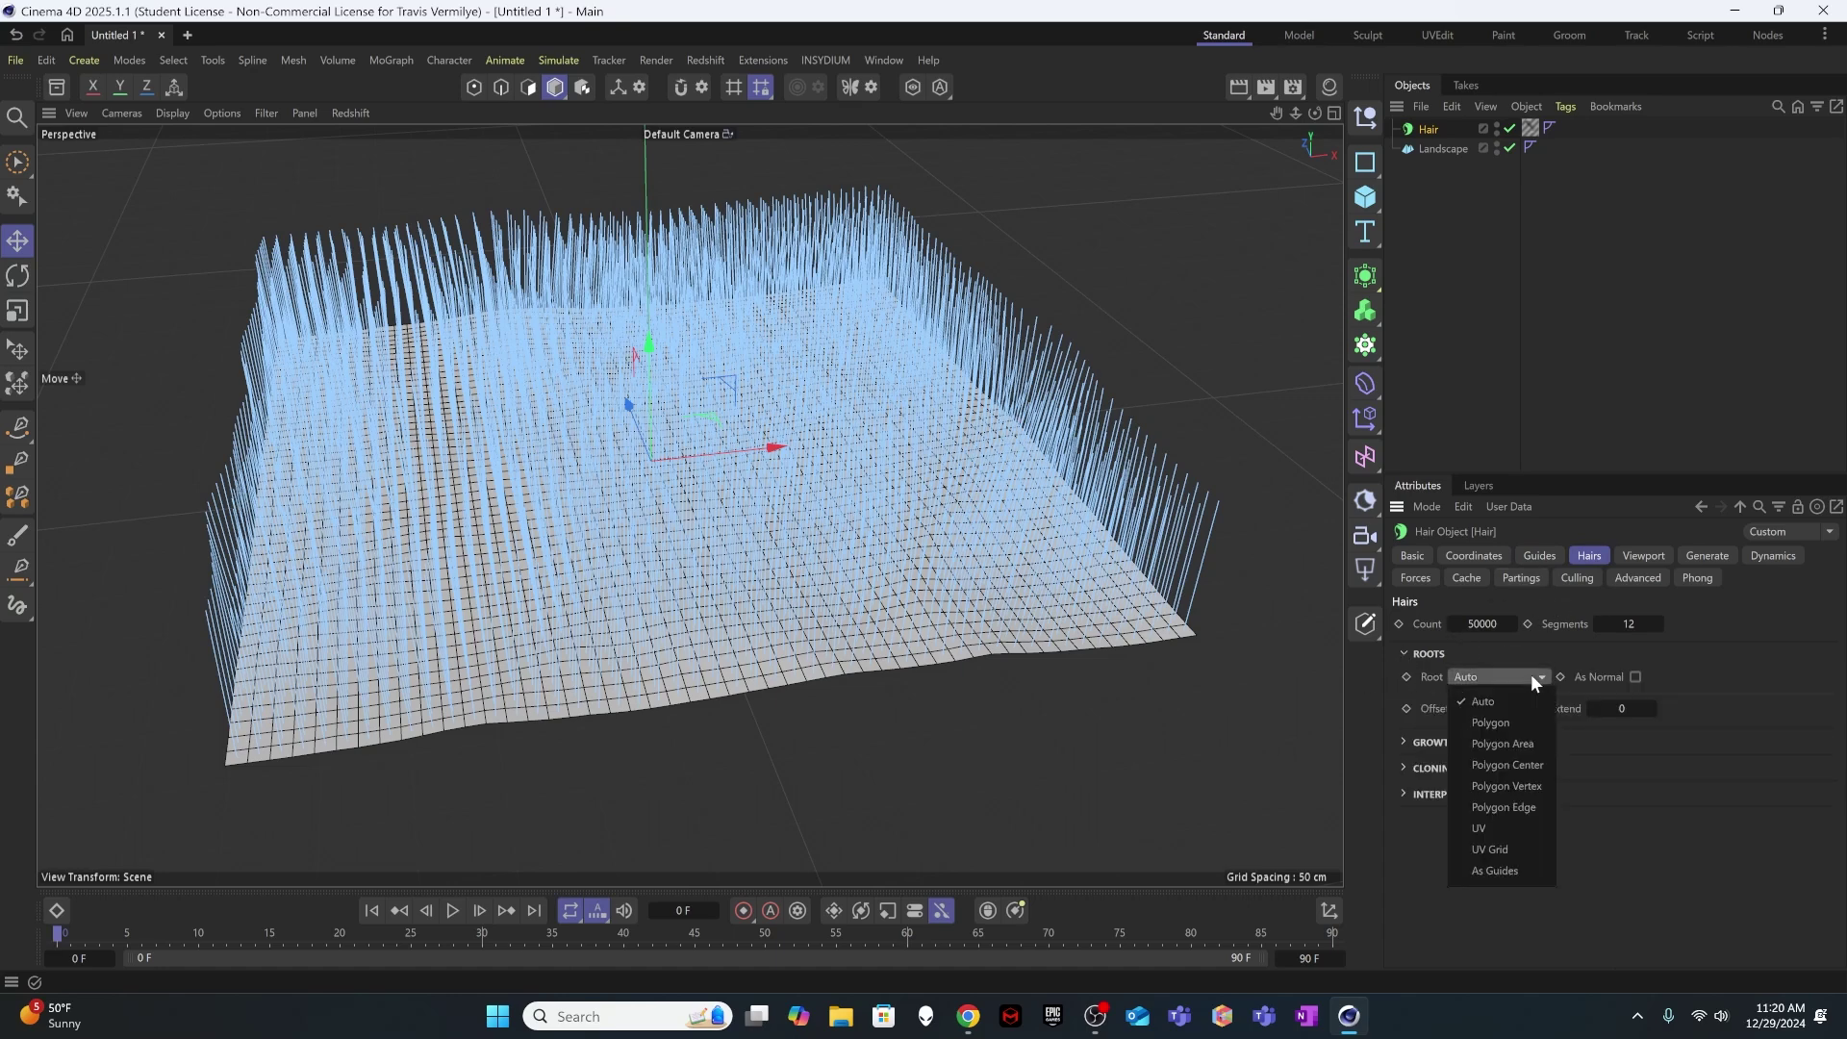
left_click(1533, 871)
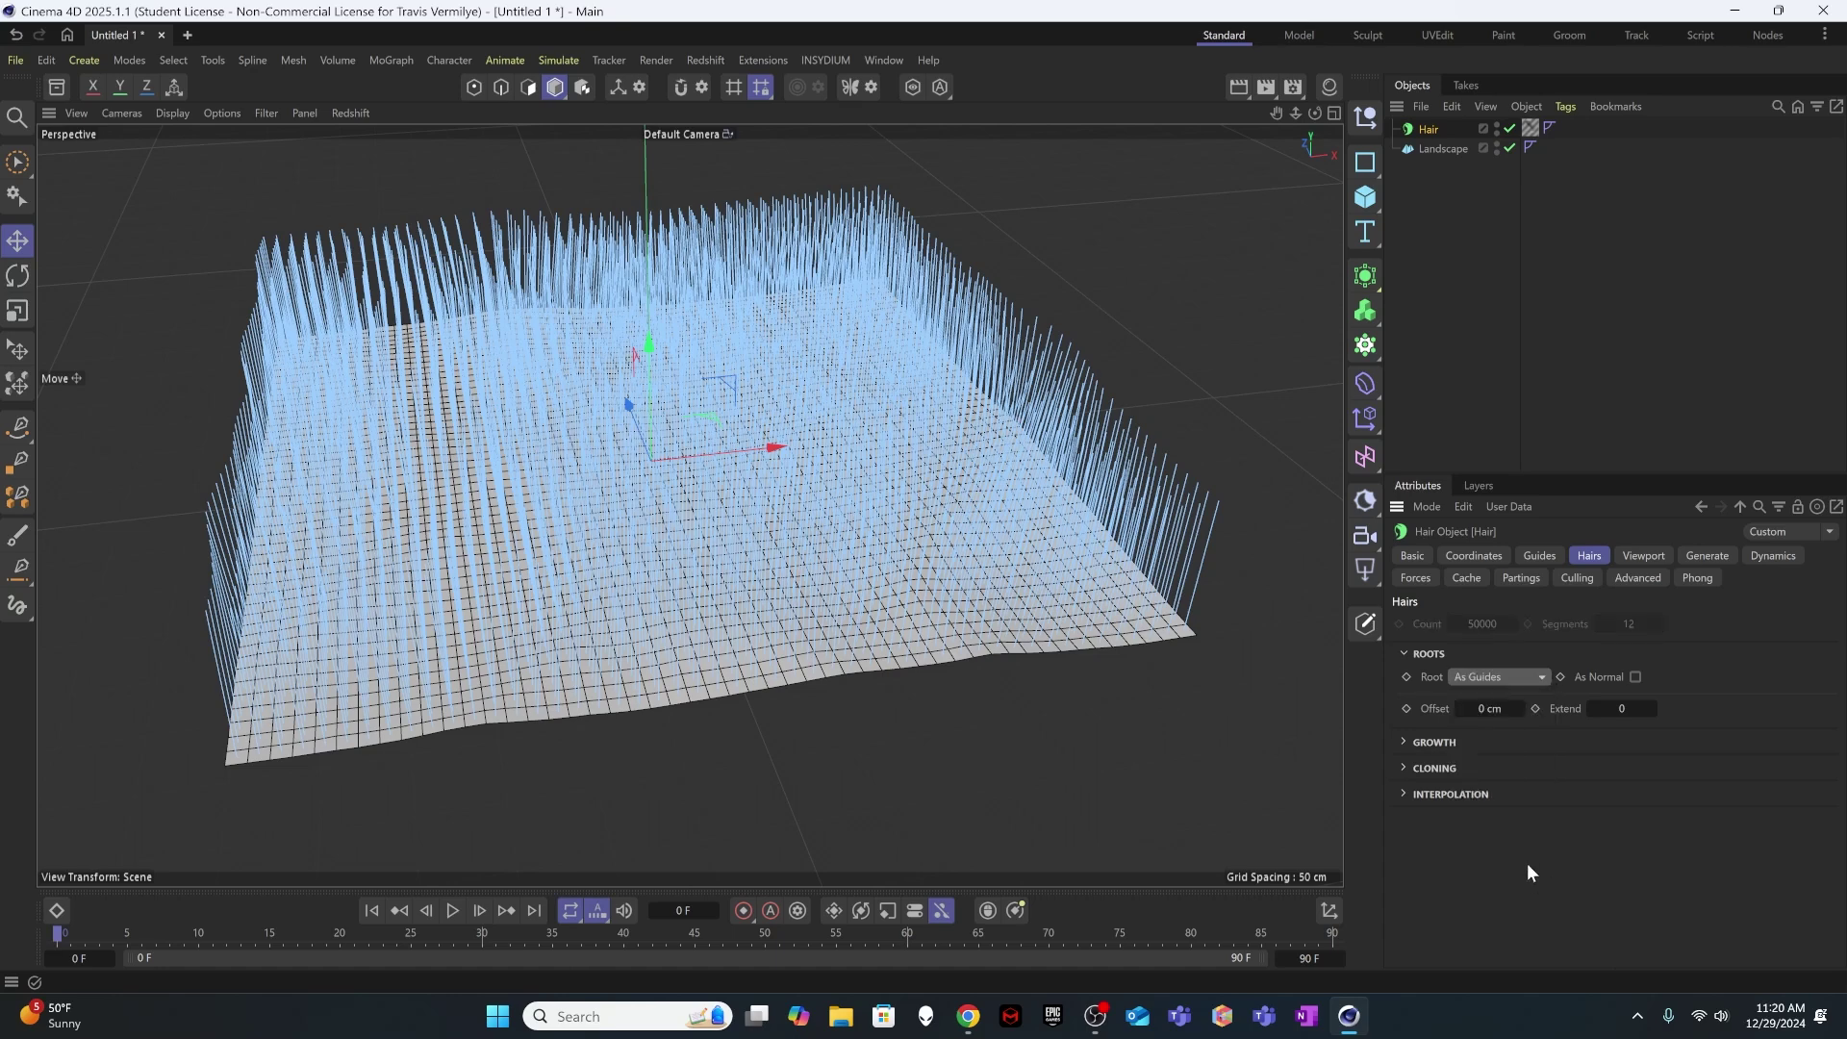
- Run the Redshift IPR in the viewport to inspect the guide-based hair distribution, and stop it
left_click(350, 113)
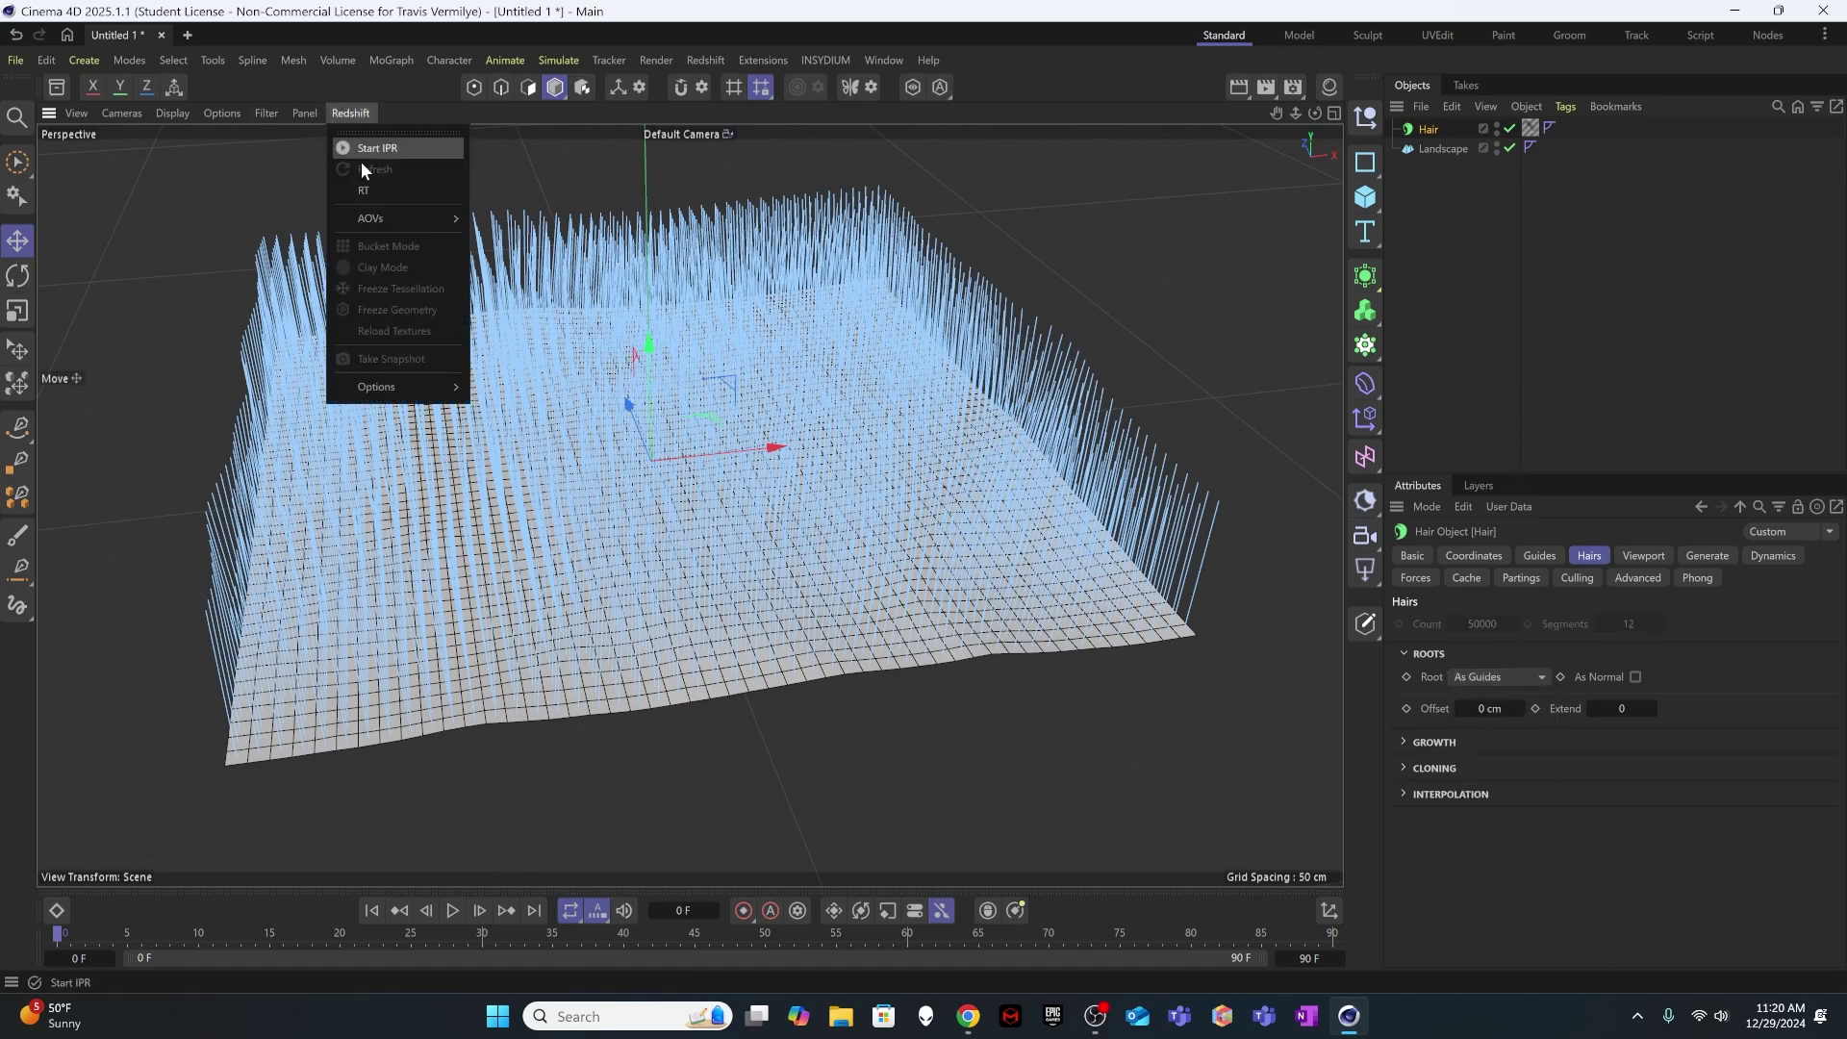
left_click(365, 152)
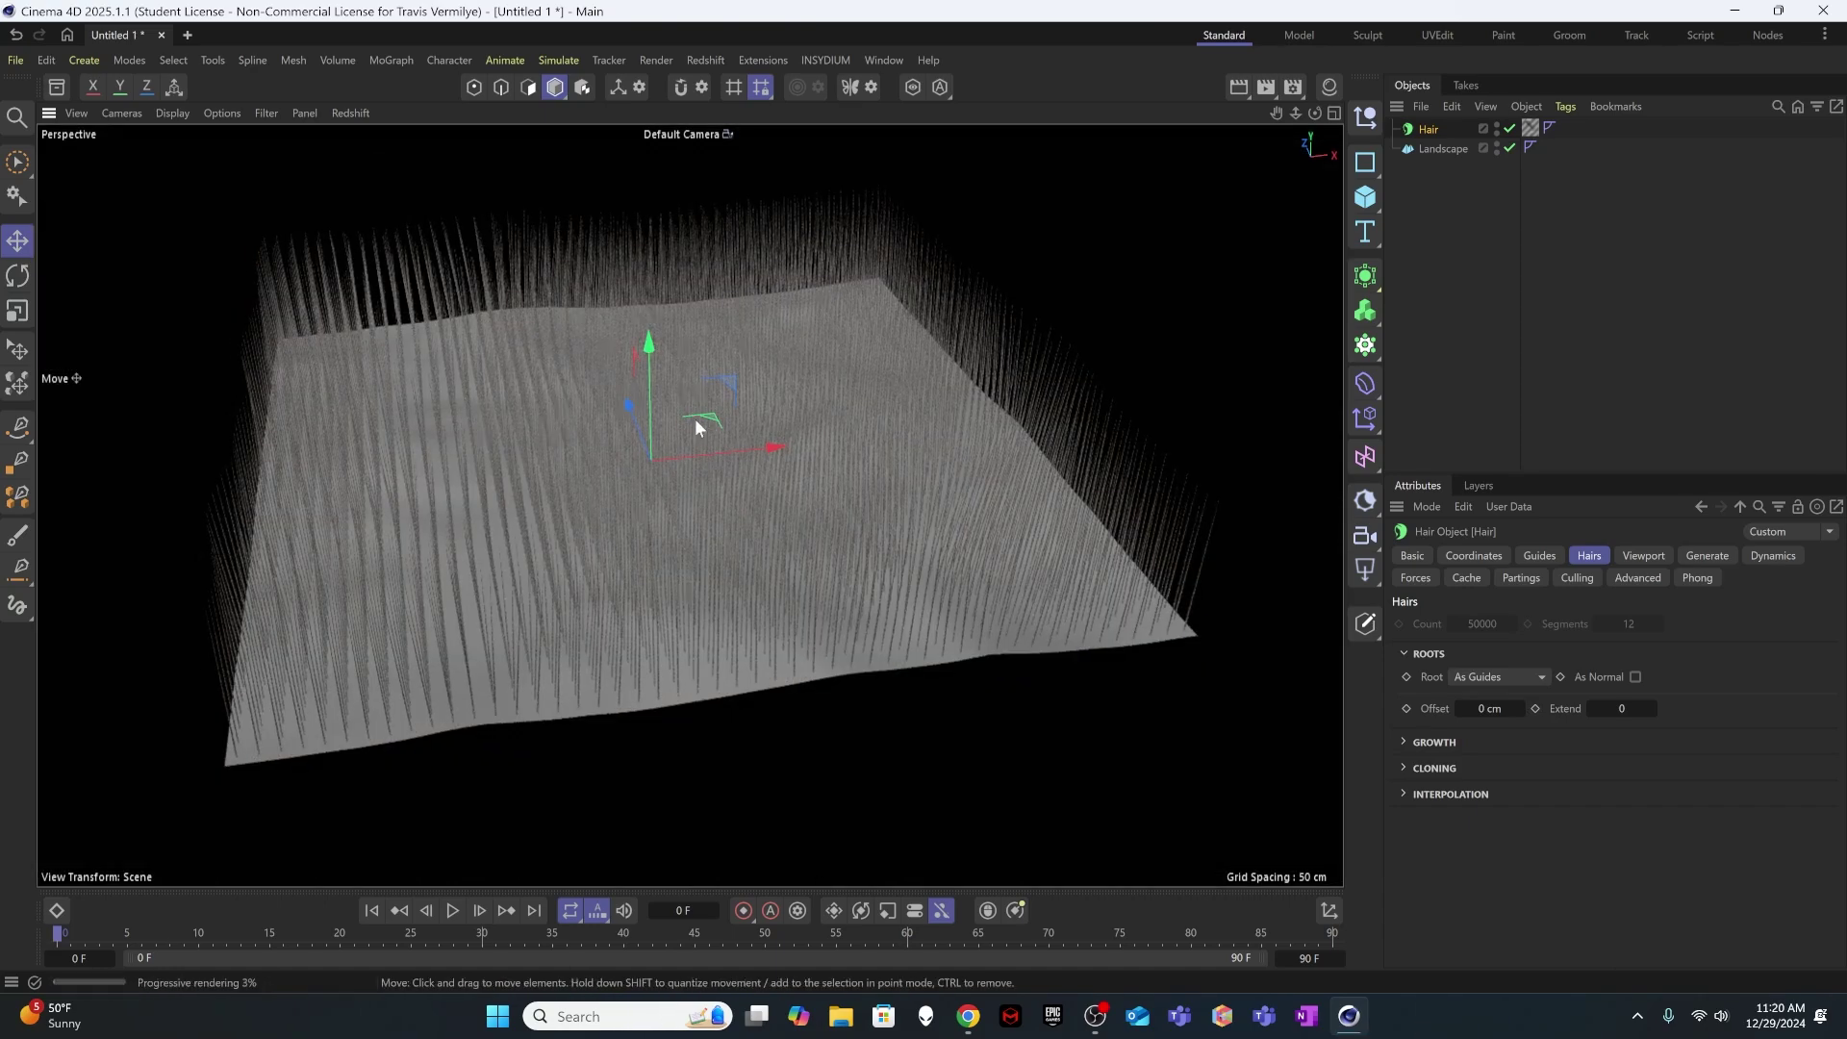
left_click_drag(762, 587, 712, 562, "alt")
left_click(1453, 336)
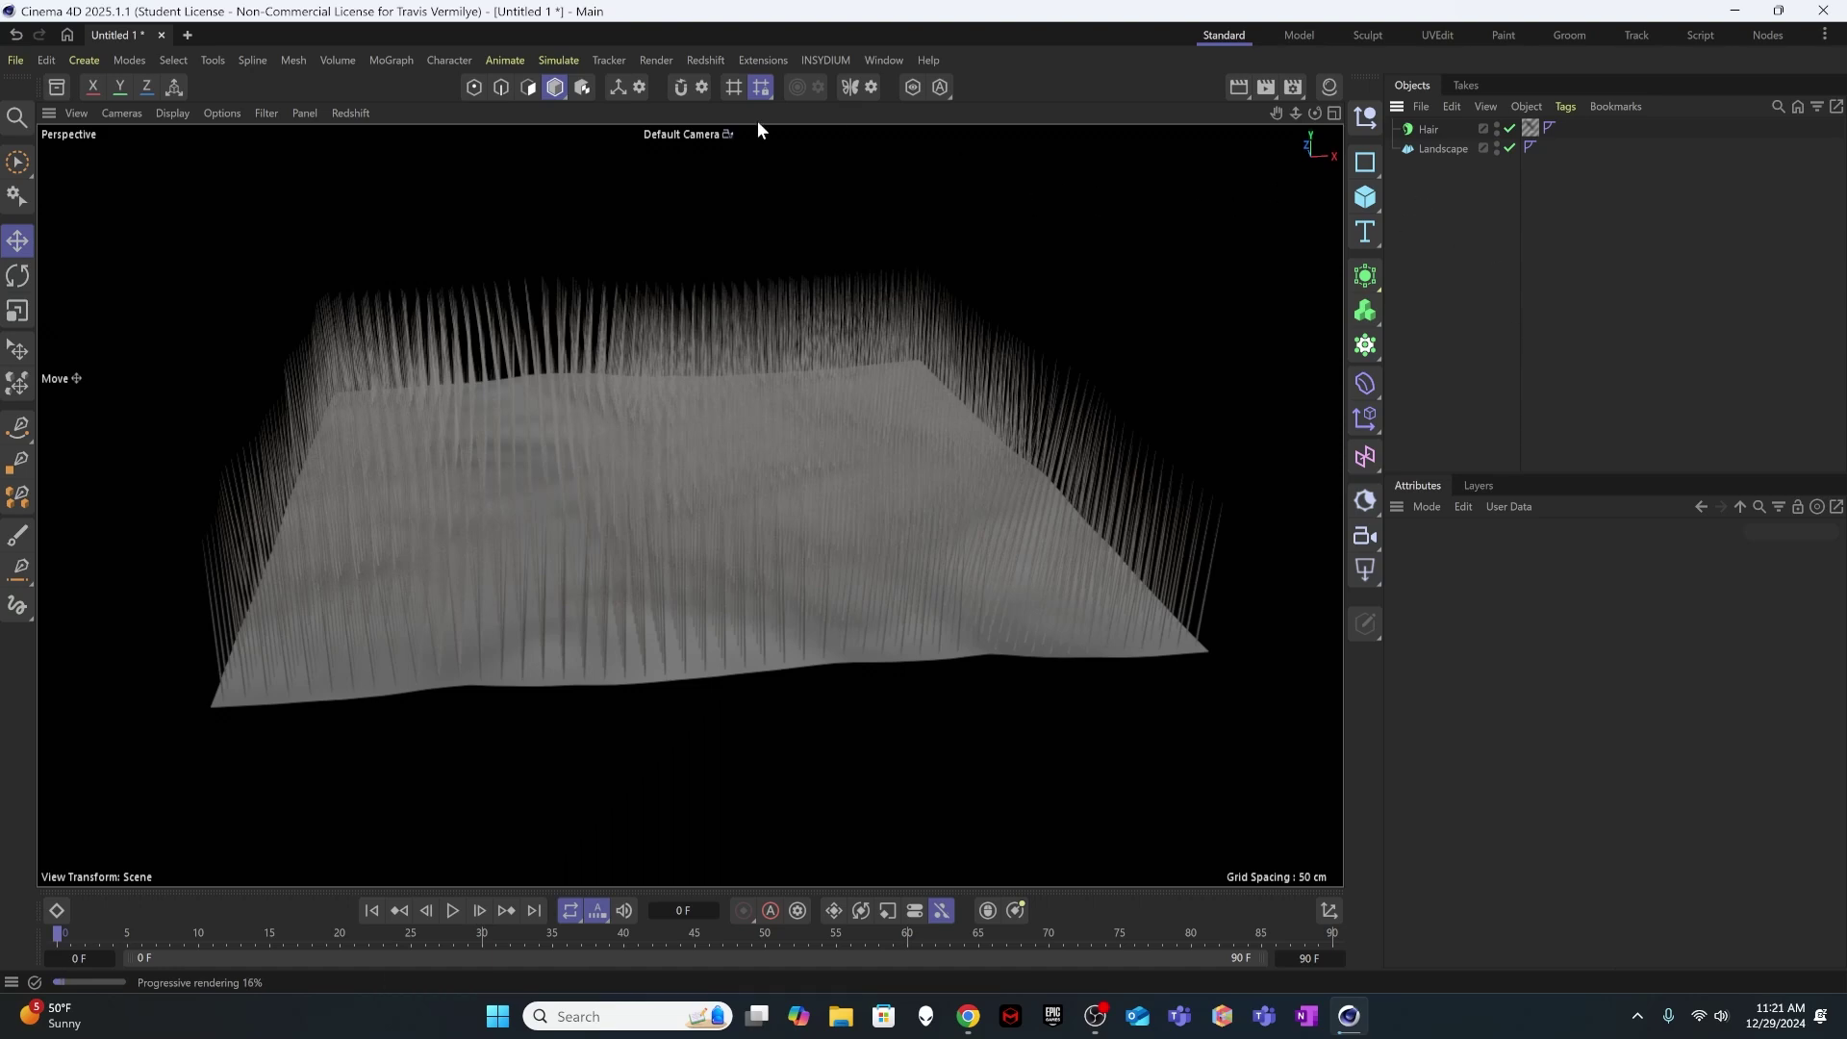
left_click(318, 115)
left_click(349, 143)
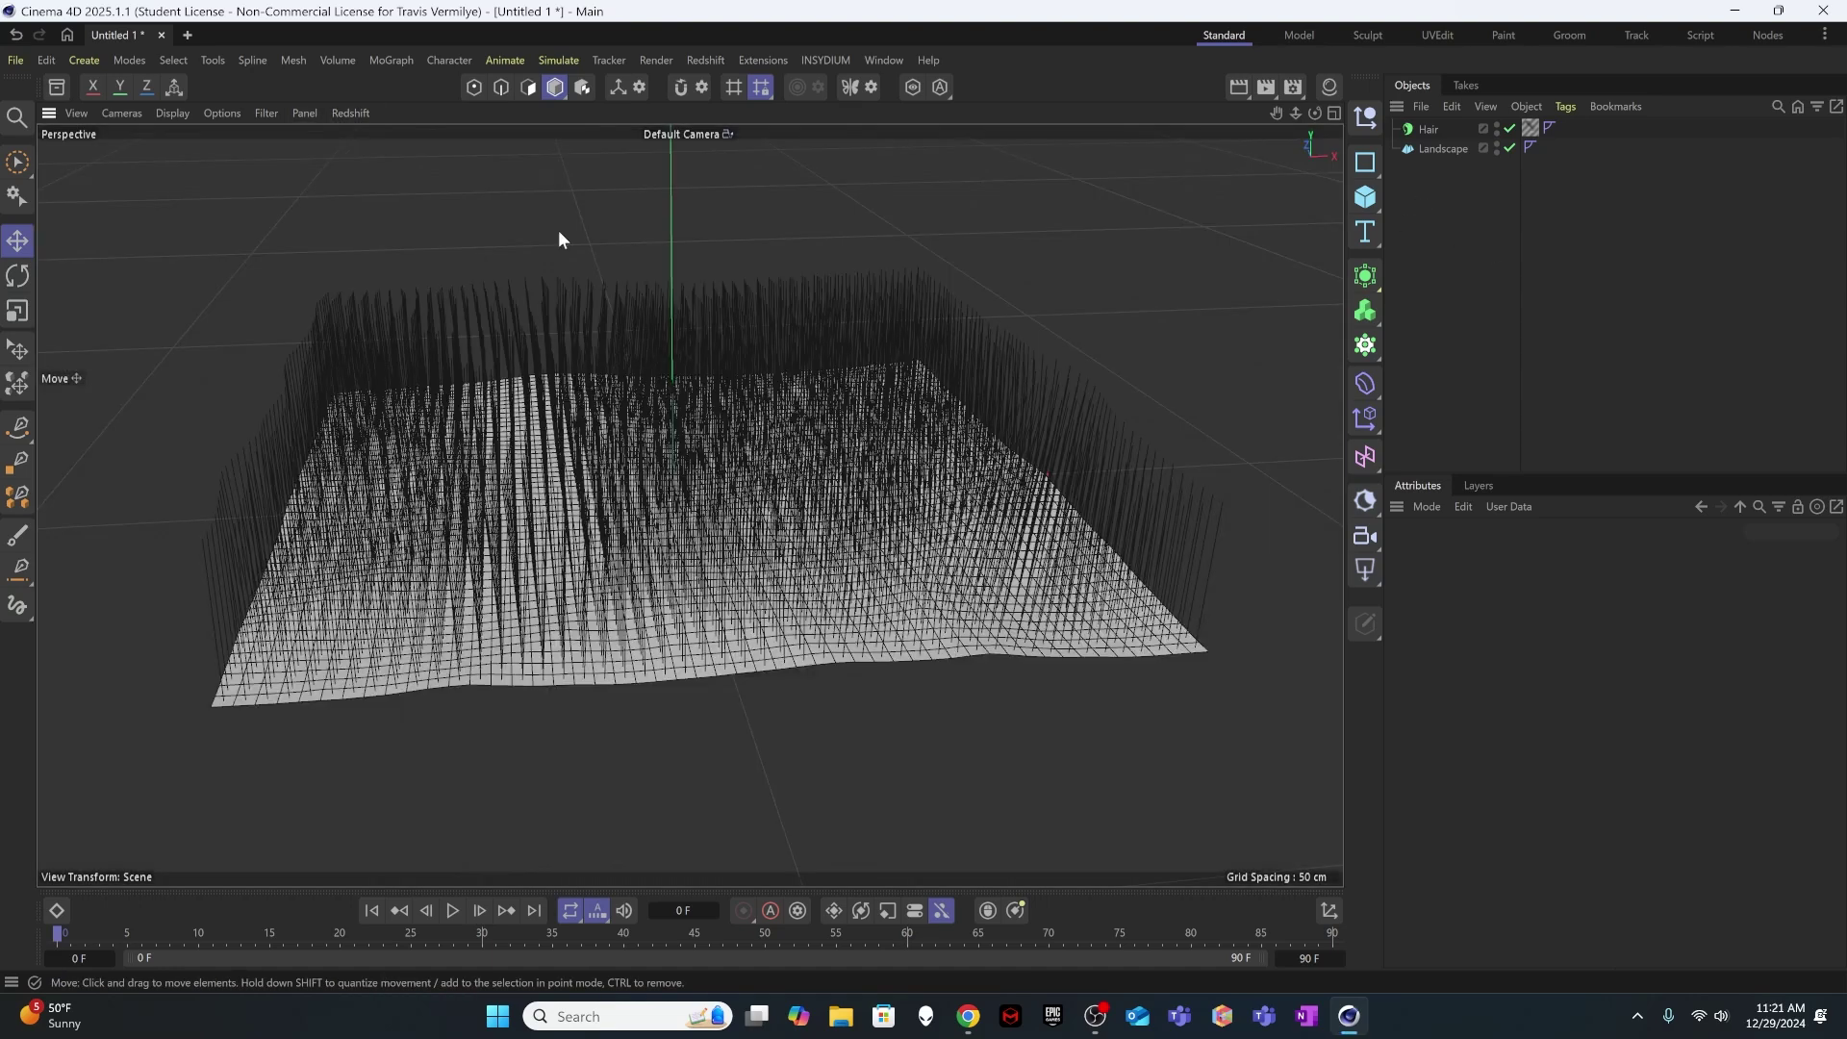
- Add a Cube and set its size to 20 cm in X, 100 cm in Y and 20 cm in Z
left_click(1365, 206)
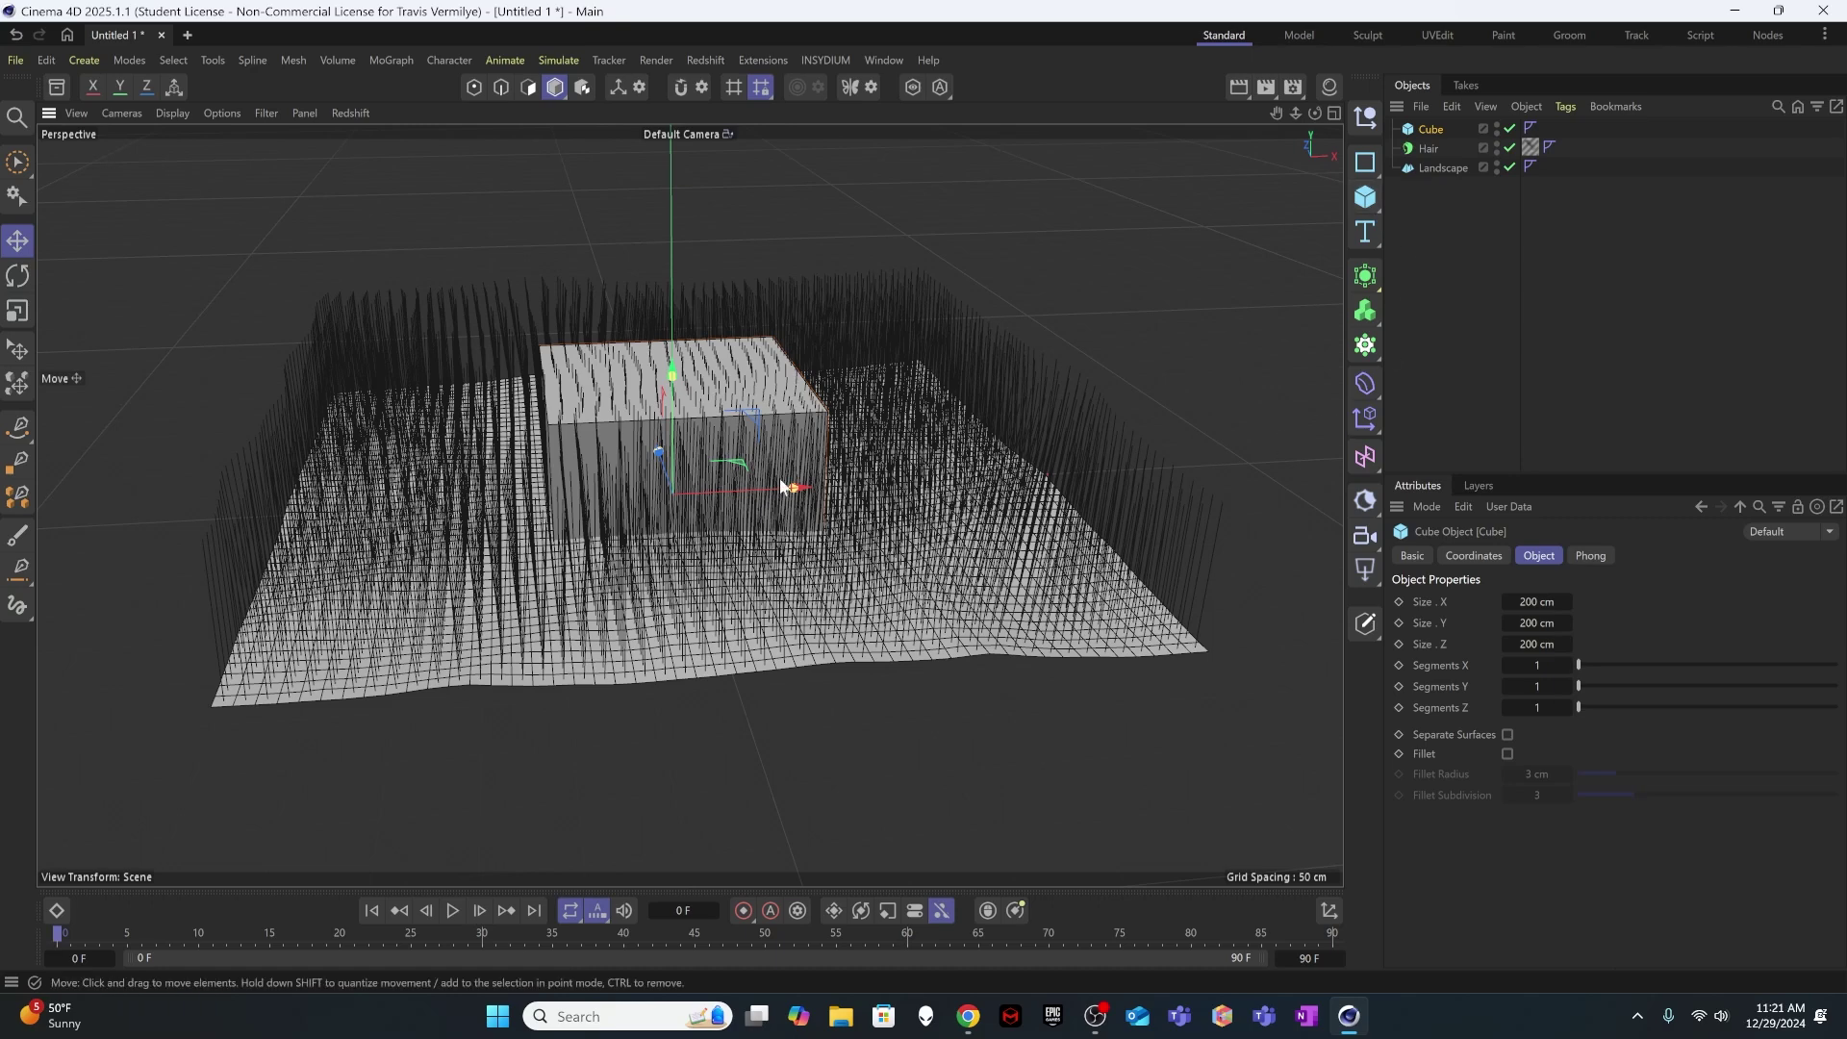
double_click(1536, 601)
key("BackSpace")
type("20")
key("Tab")
key("Tab")
type("20")
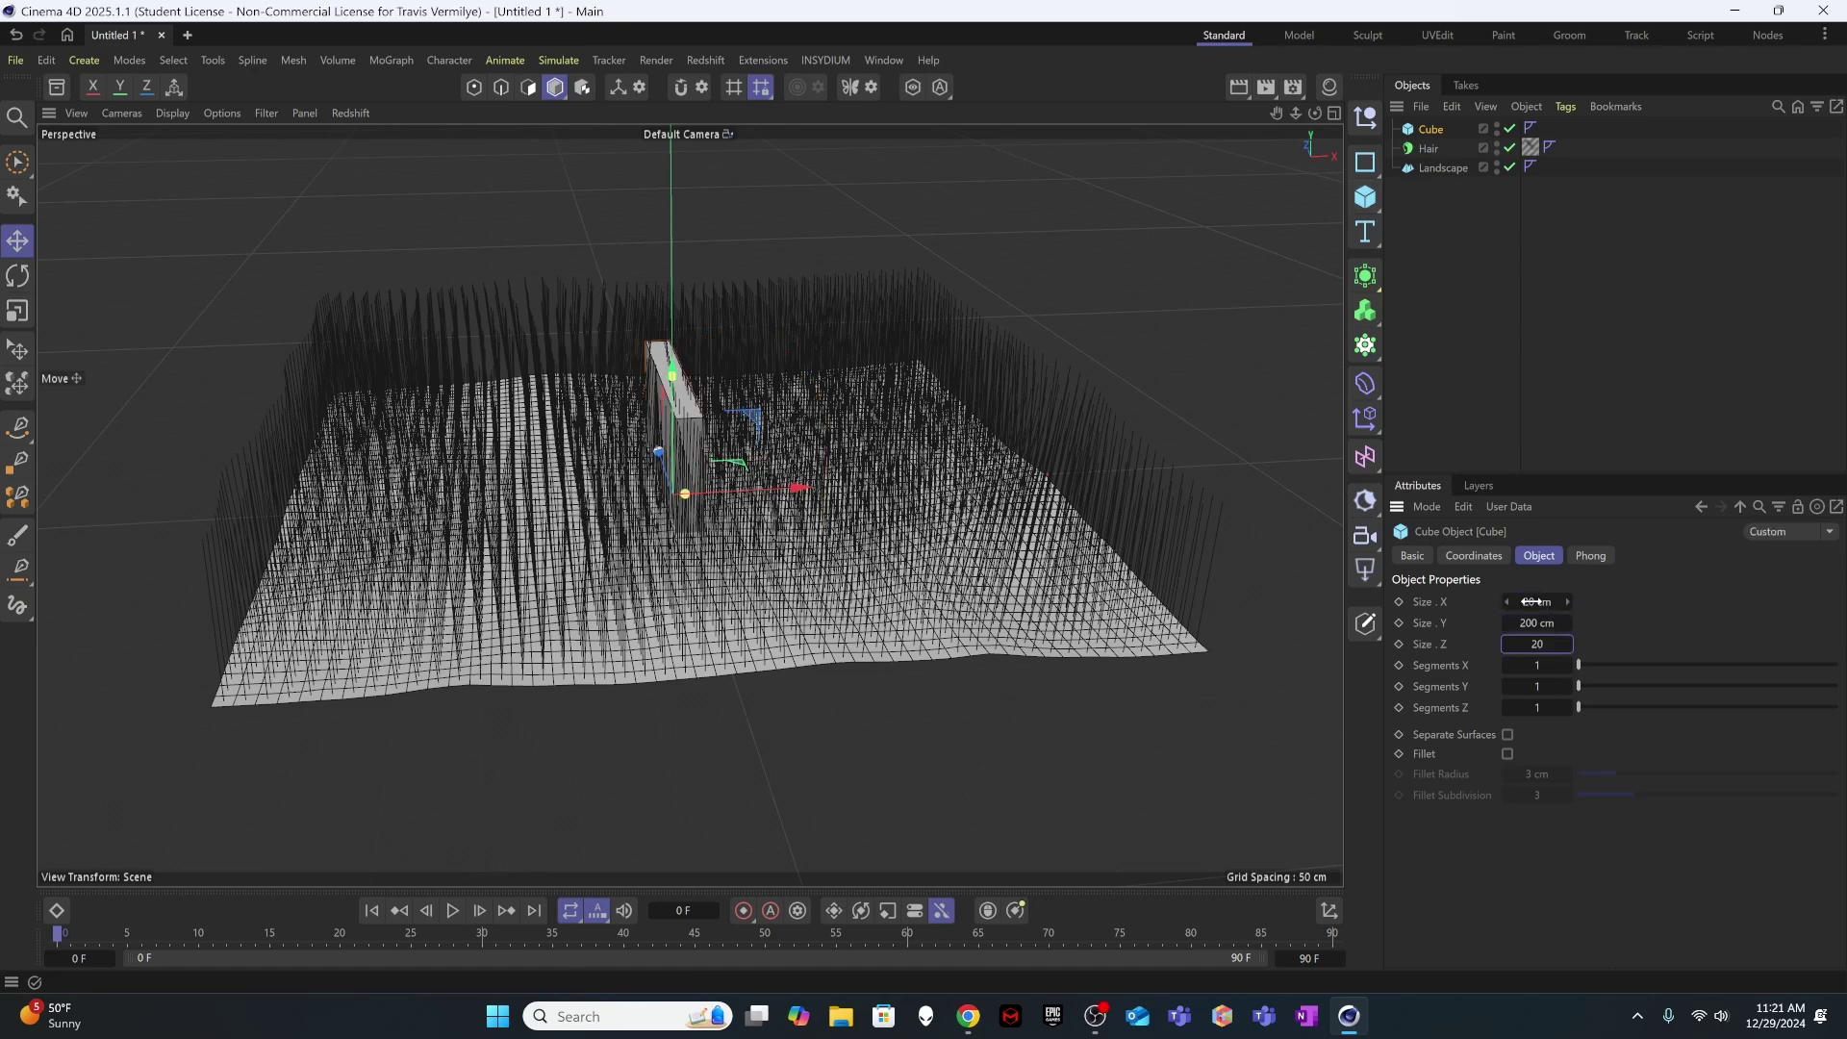
key("Tab")
double_click(1536, 622)
type("100")
key("Return")
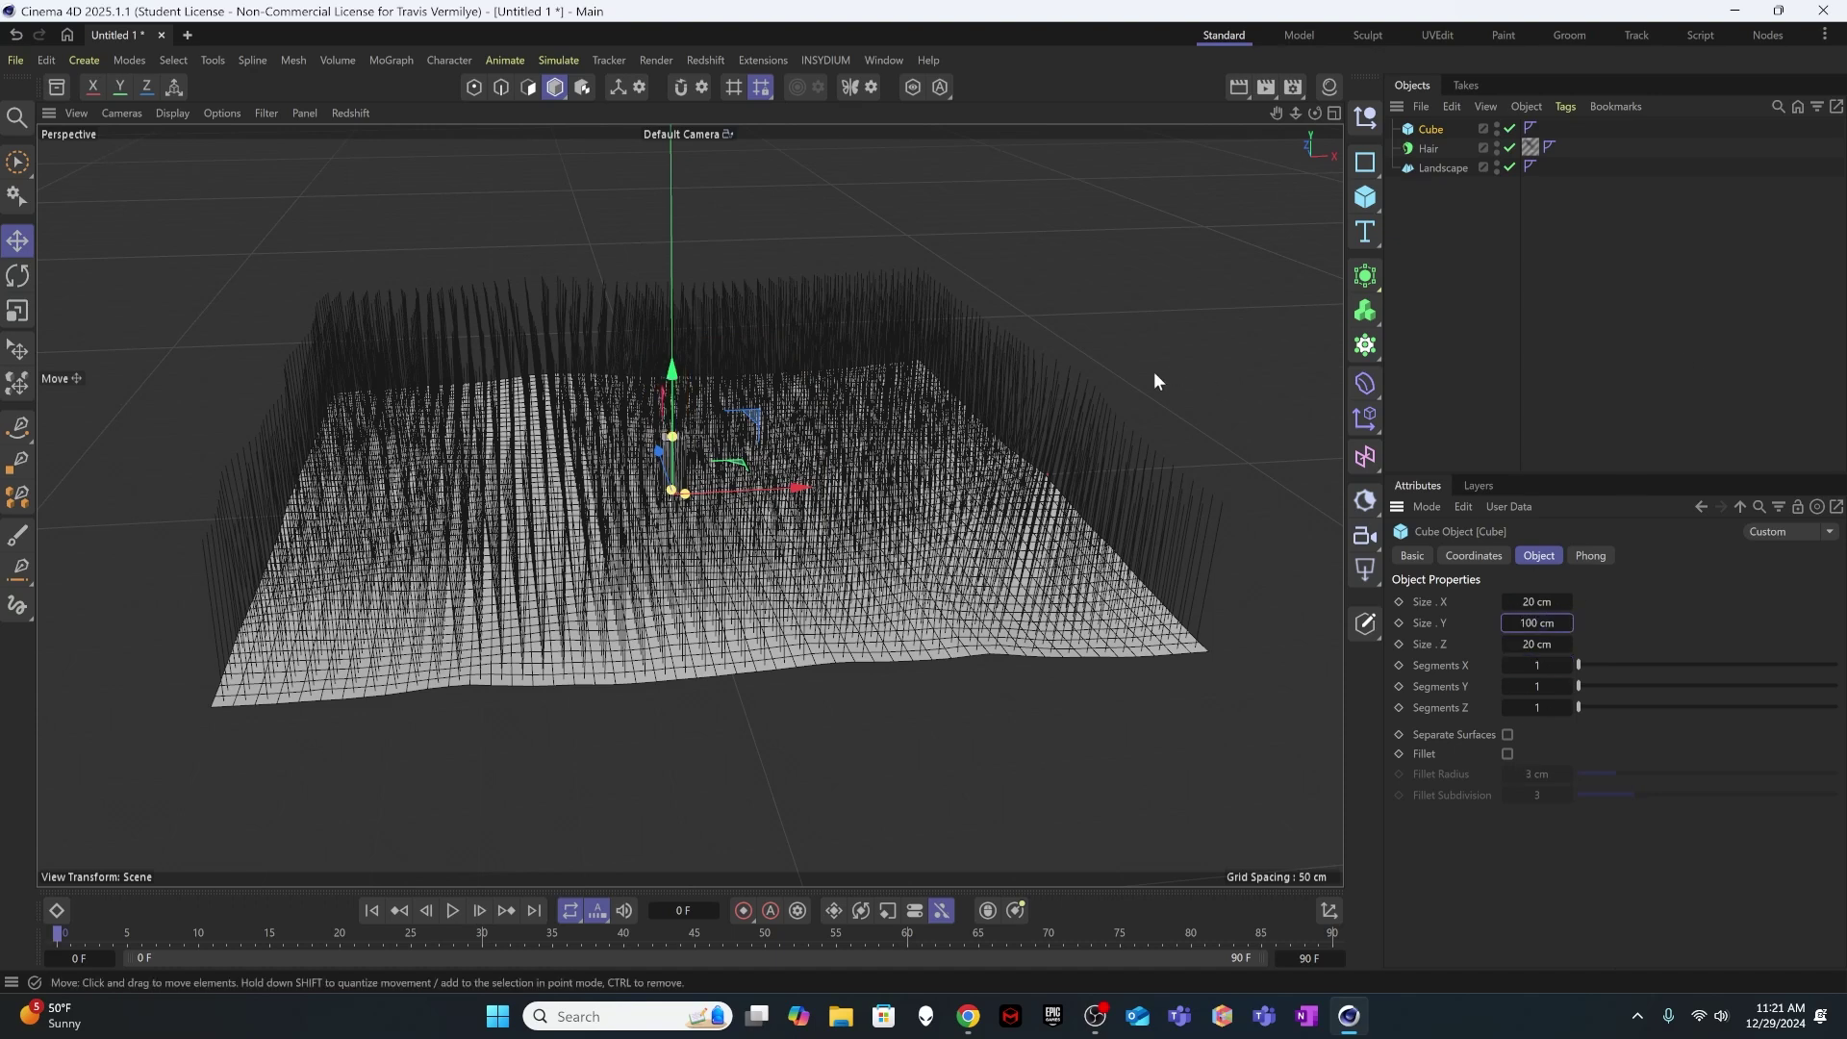
- Move the cube along X beyond the landscape's edge and raise it so its base is near ground level
left_click_drag(801, 491, 1181, 499)
left_click_drag(1082, 361, 1104, 258)
left_click_drag(959, 457, 857, 407, "alt")
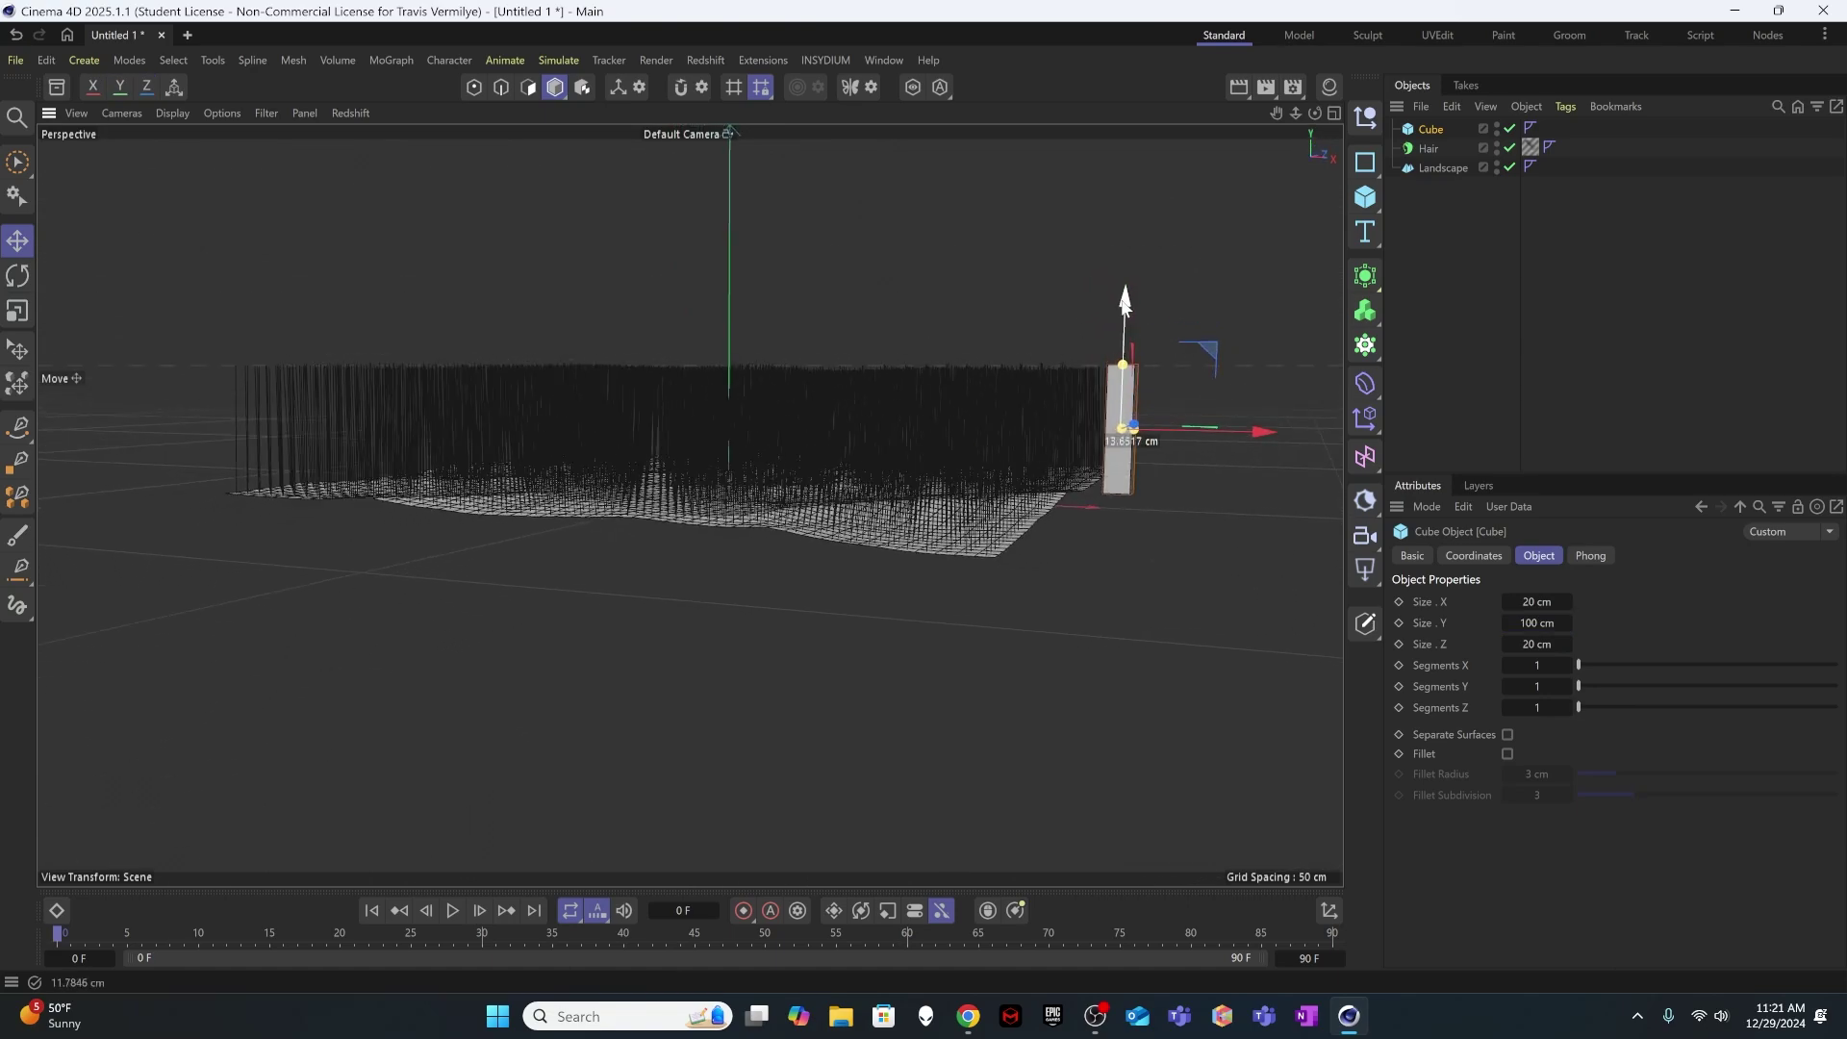
left_click_drag(1087, 367, 1145, 459, "alt")
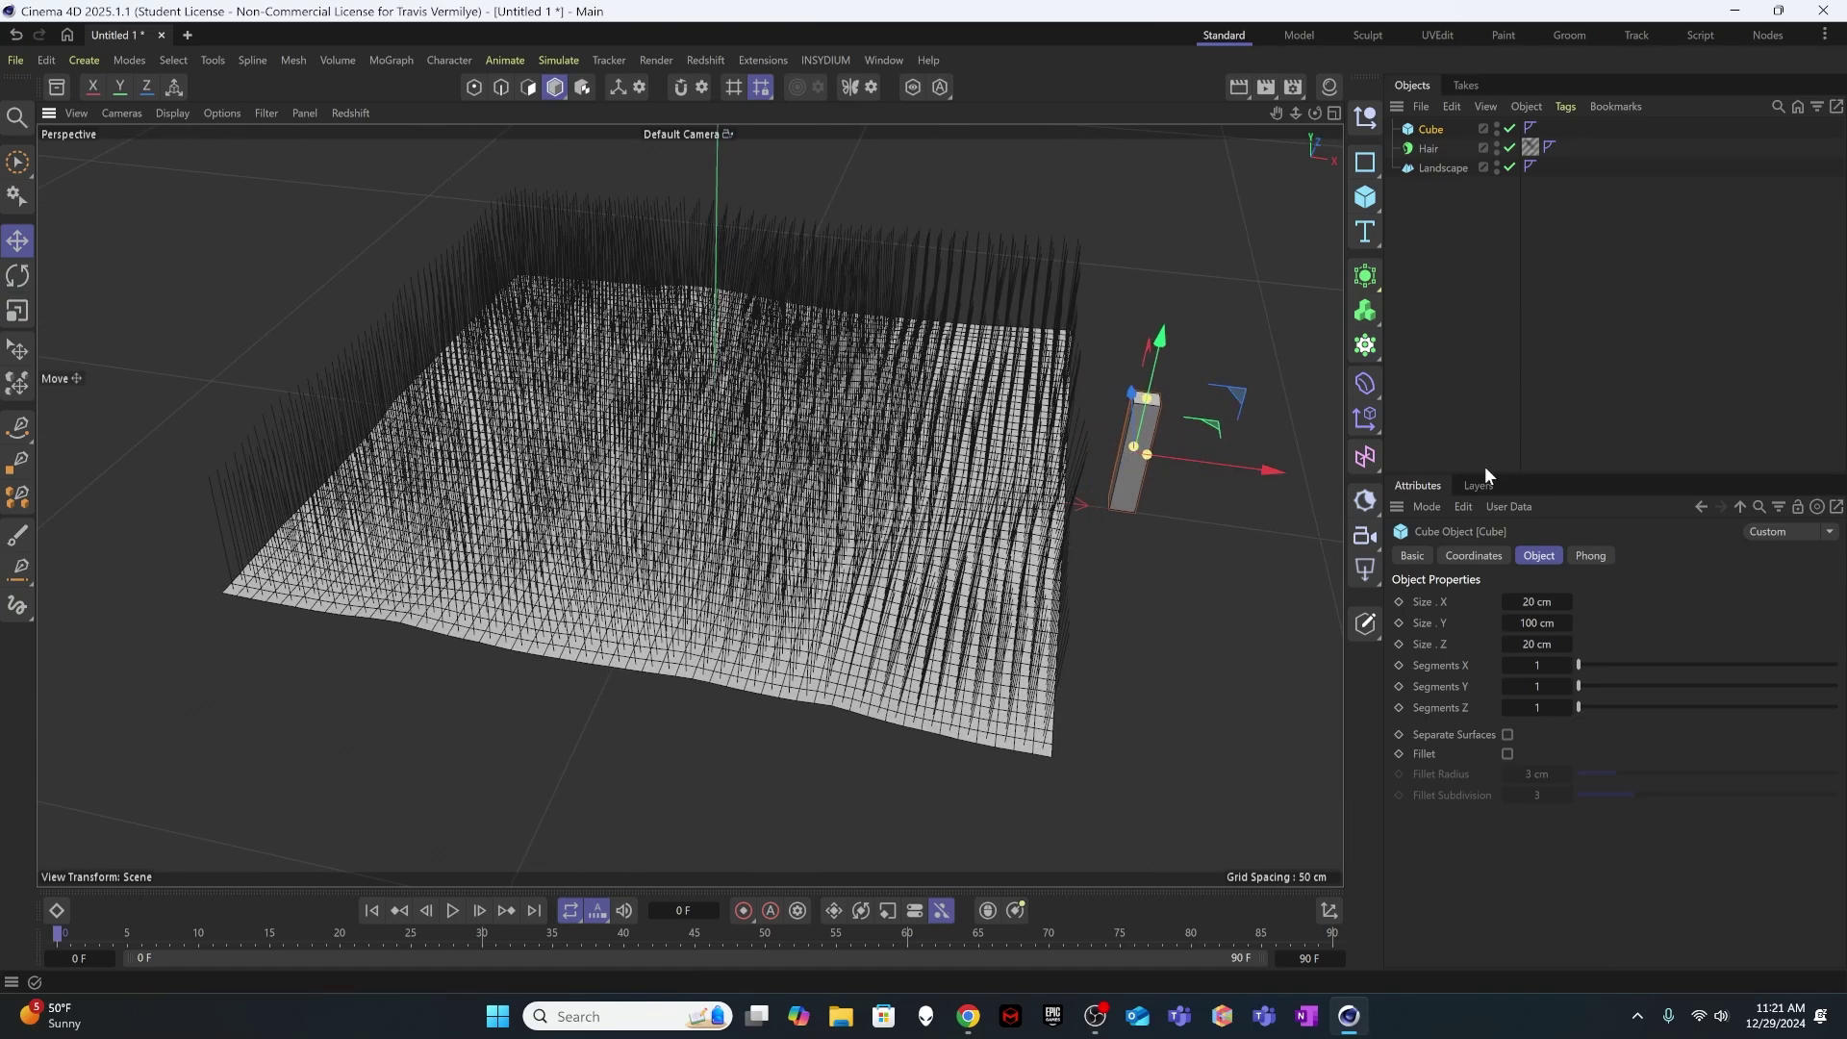
- With Gouraud Shading (Lines) as the viewport display, increase the cube's Y segments and wrap it in a Subdivision Surface
left_click(179, 112)
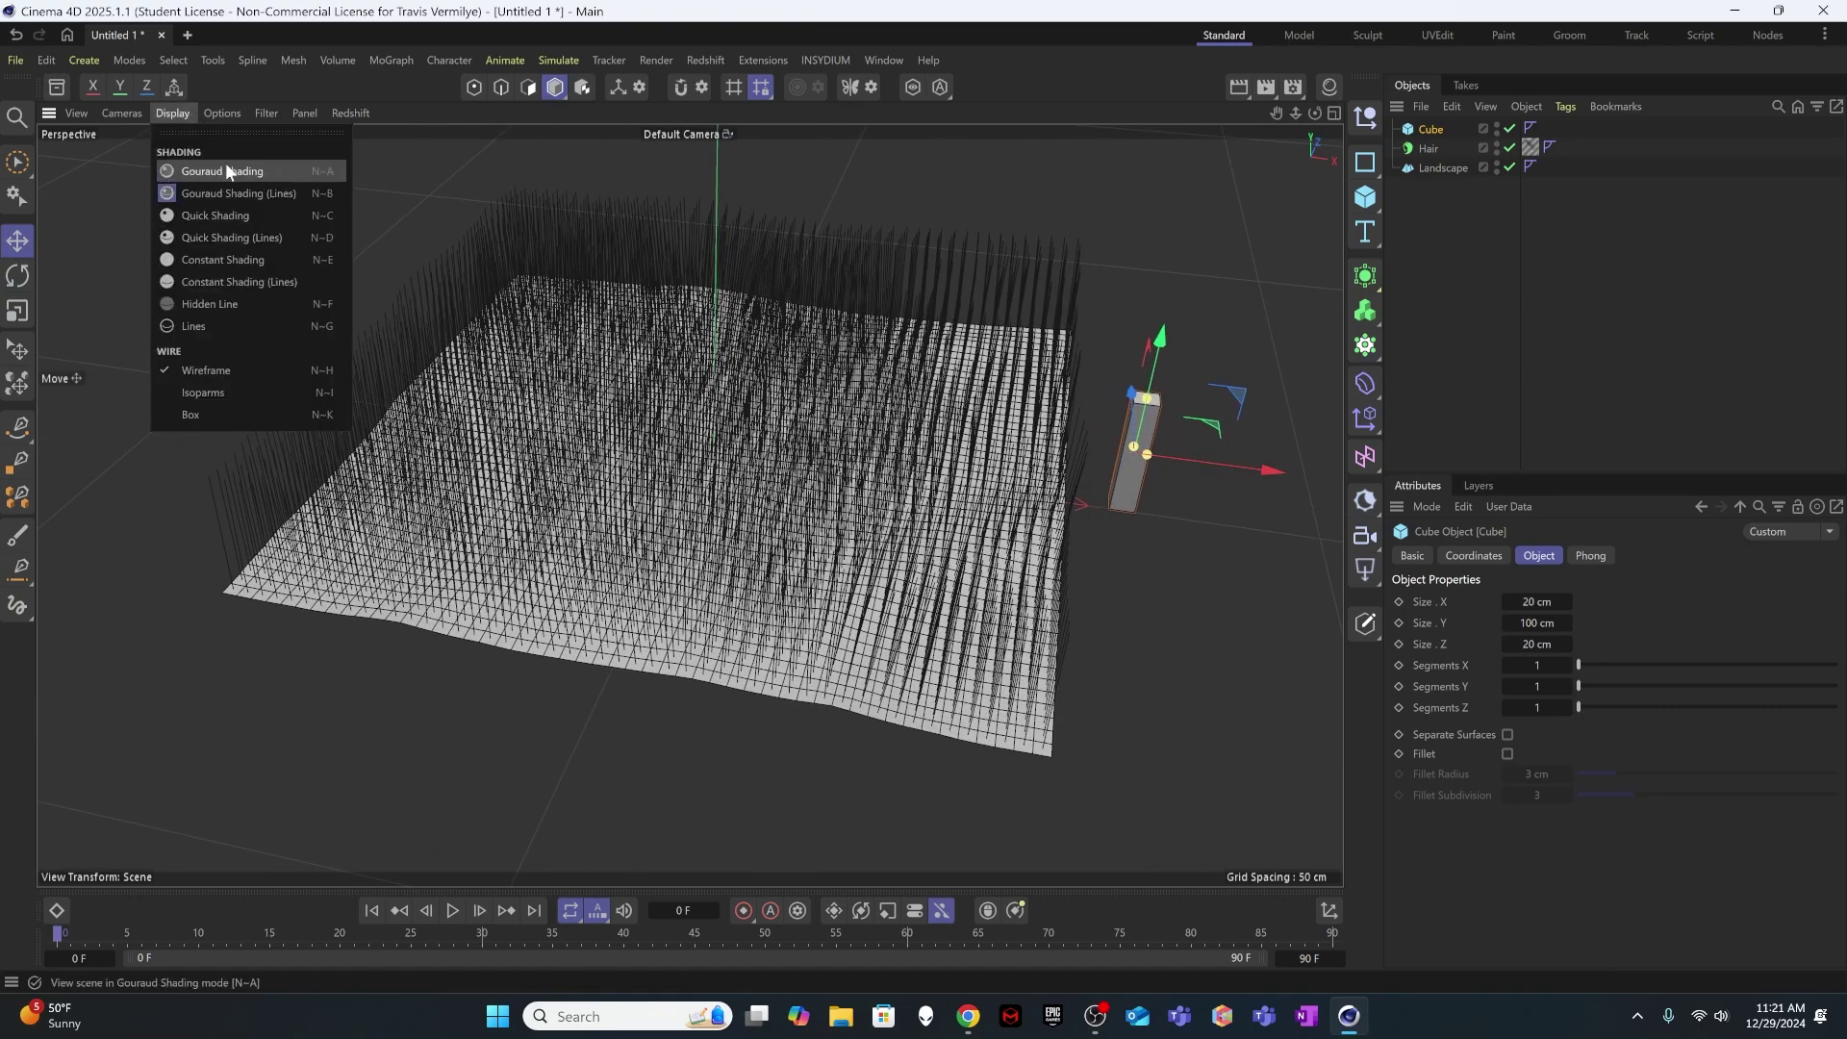
left_click(241, 193)
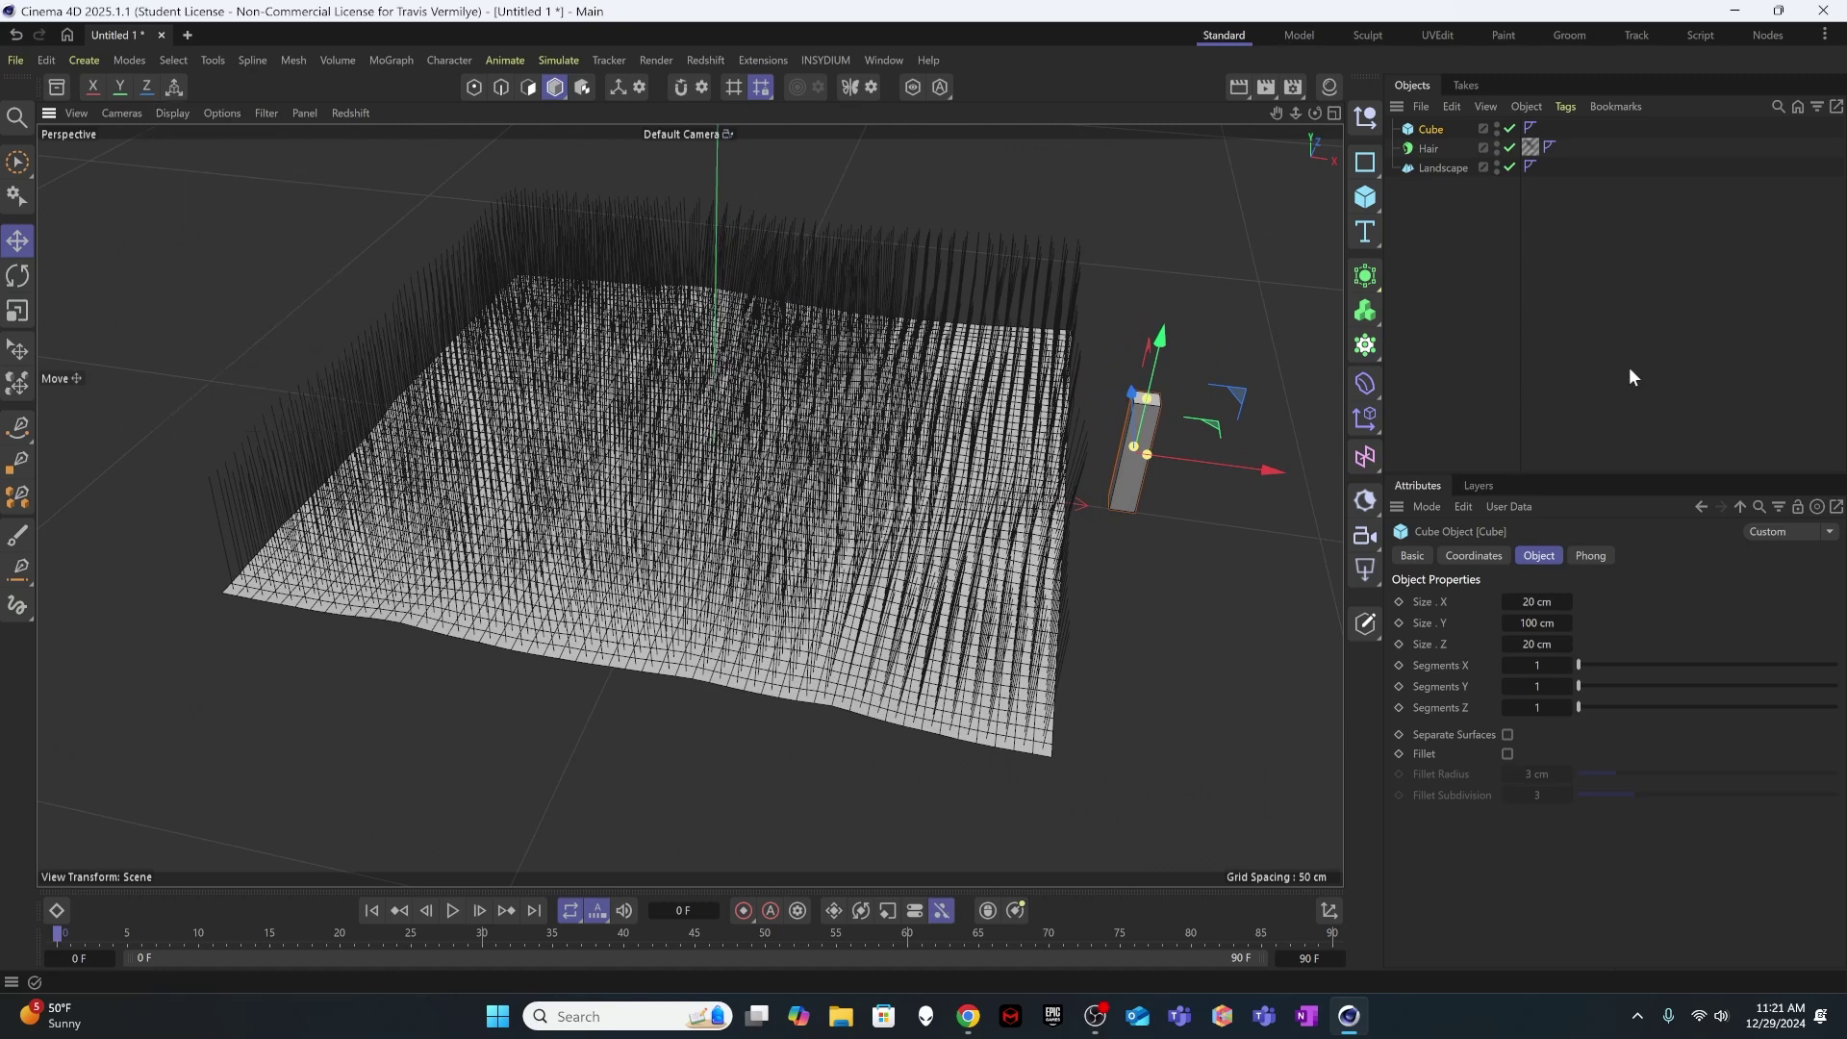
left_click(1567, 685)
left_click(1566, 685)
left_click(1365, 276, "alt")
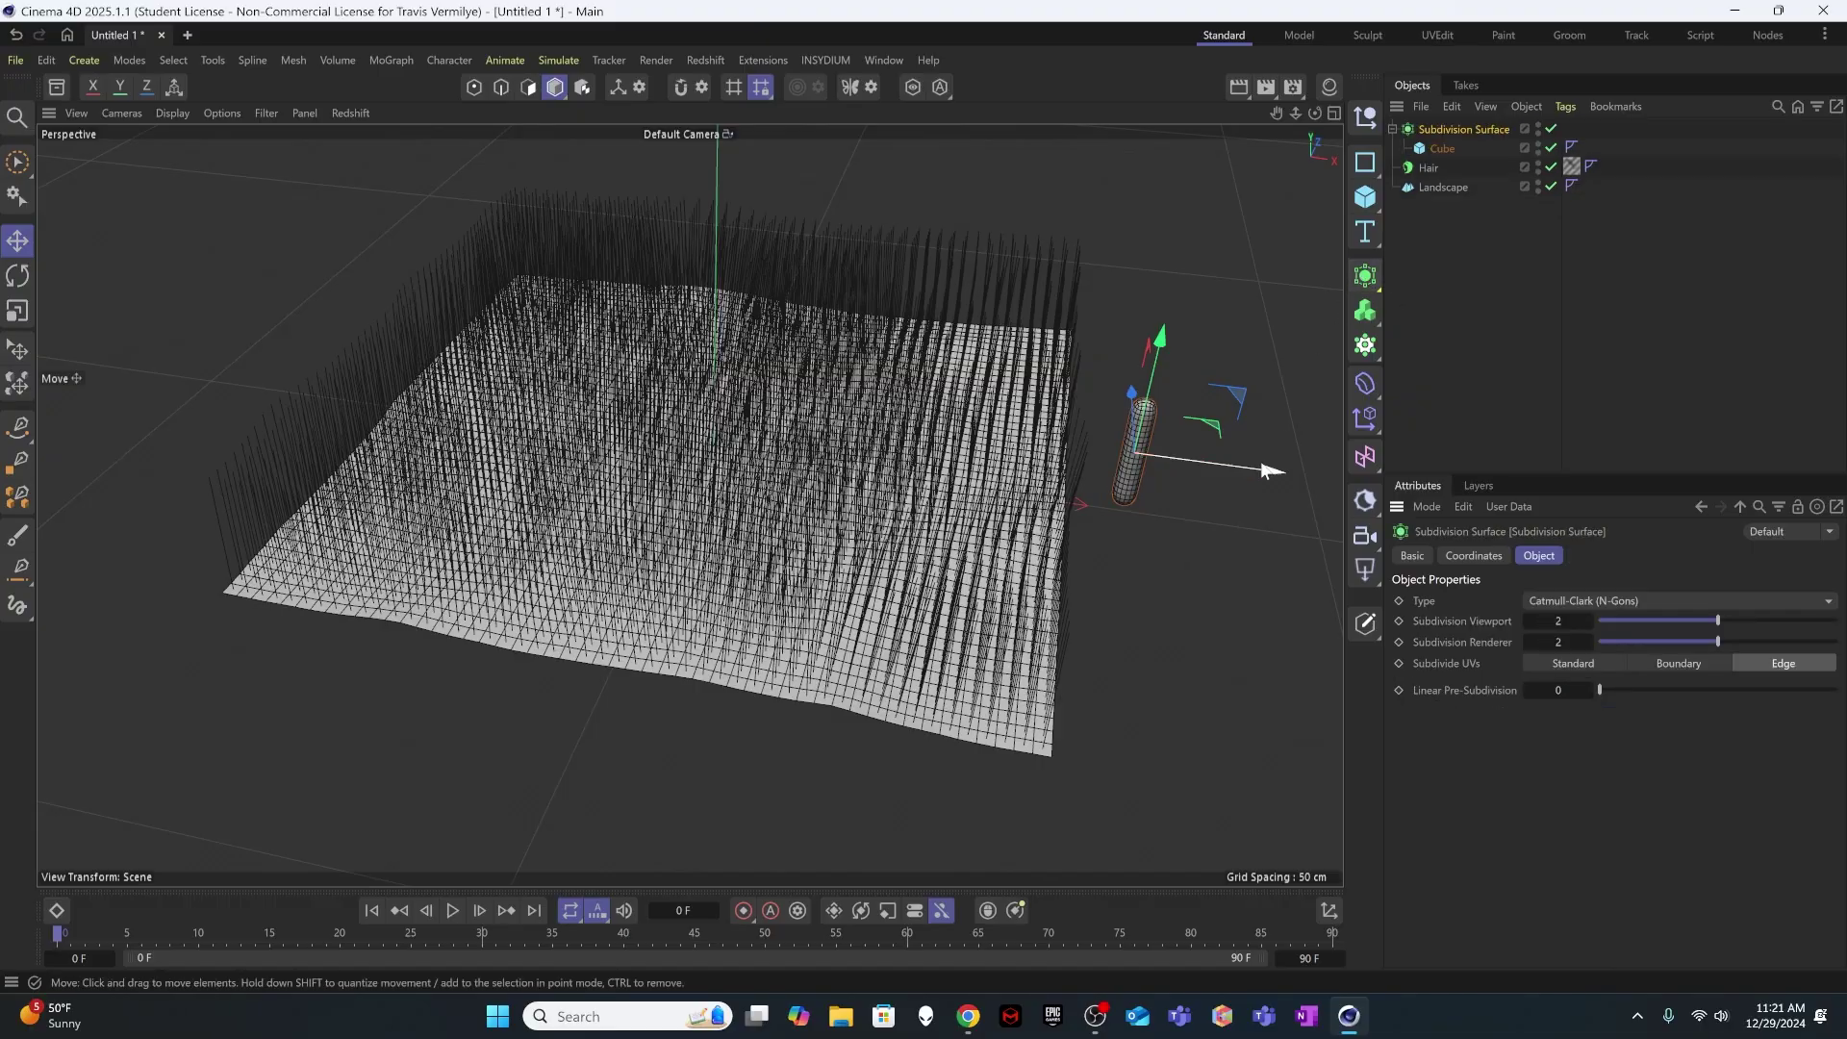
left_click_drag(1140, 452, 1163, 385, "alt")
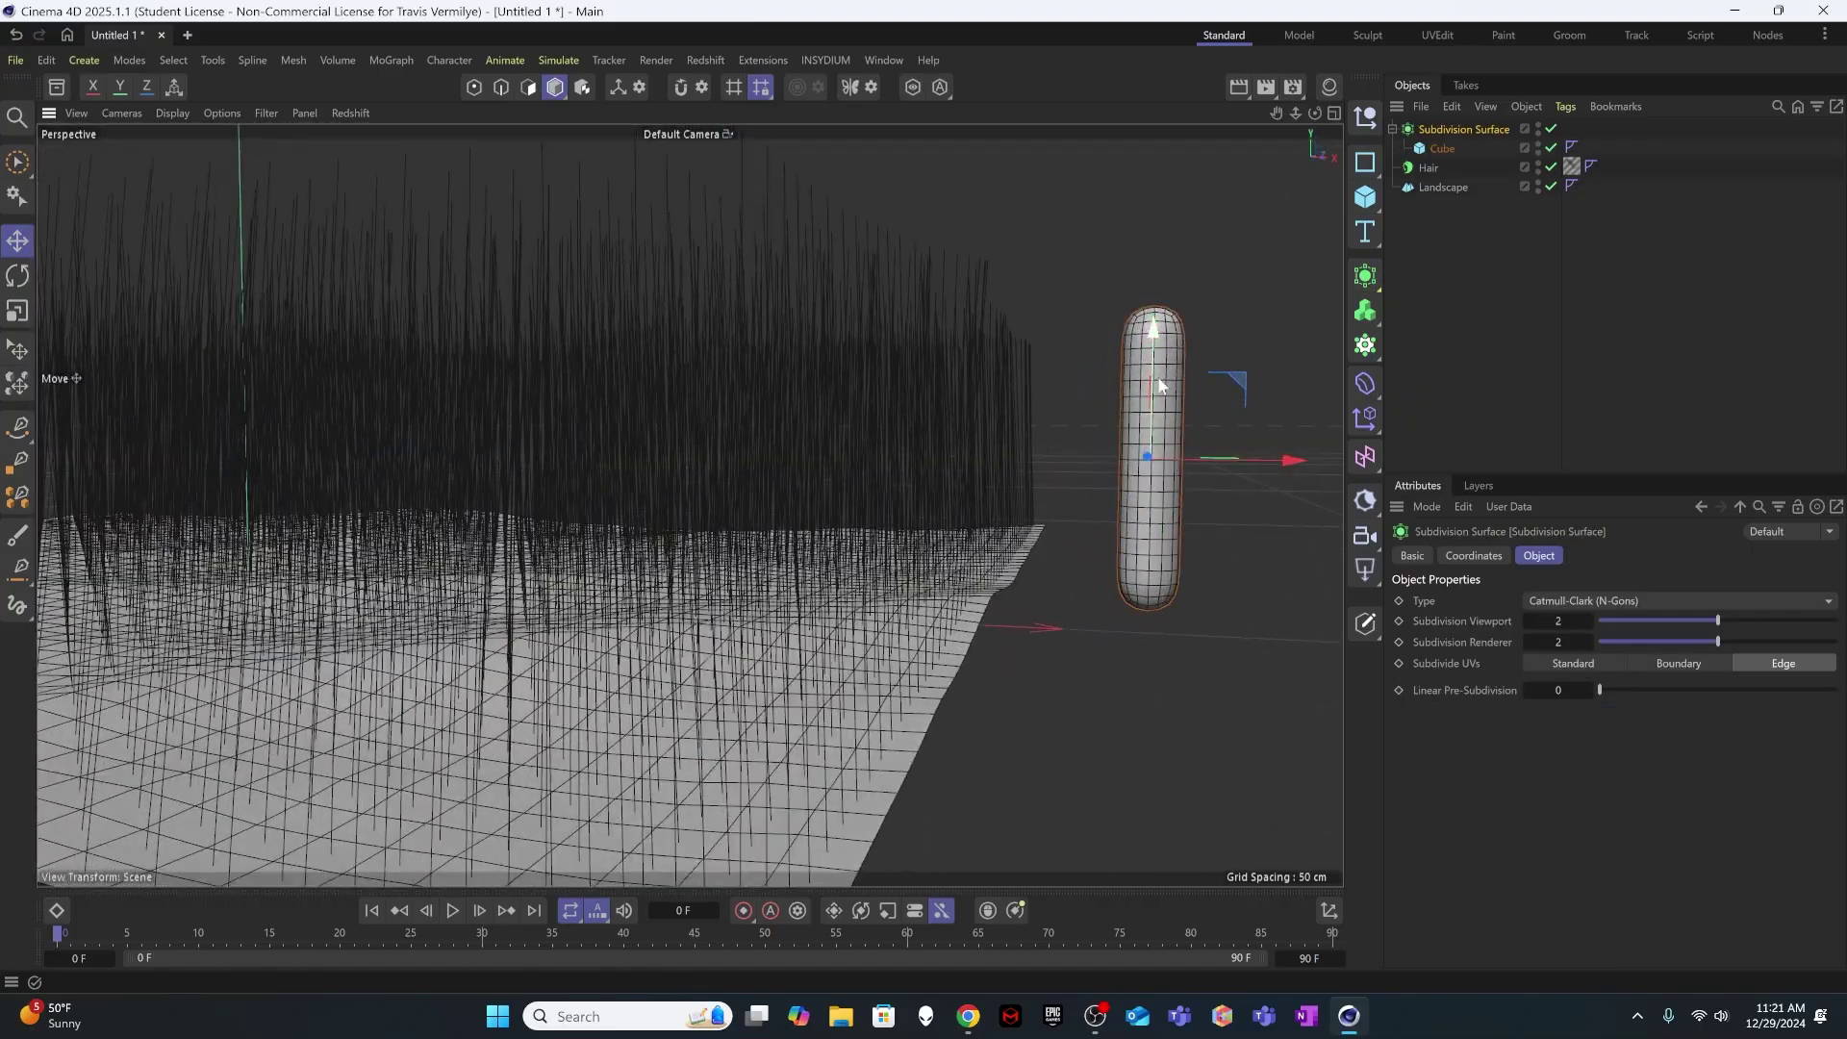
left_click_drag(804, 450, 879, 474, "alt")
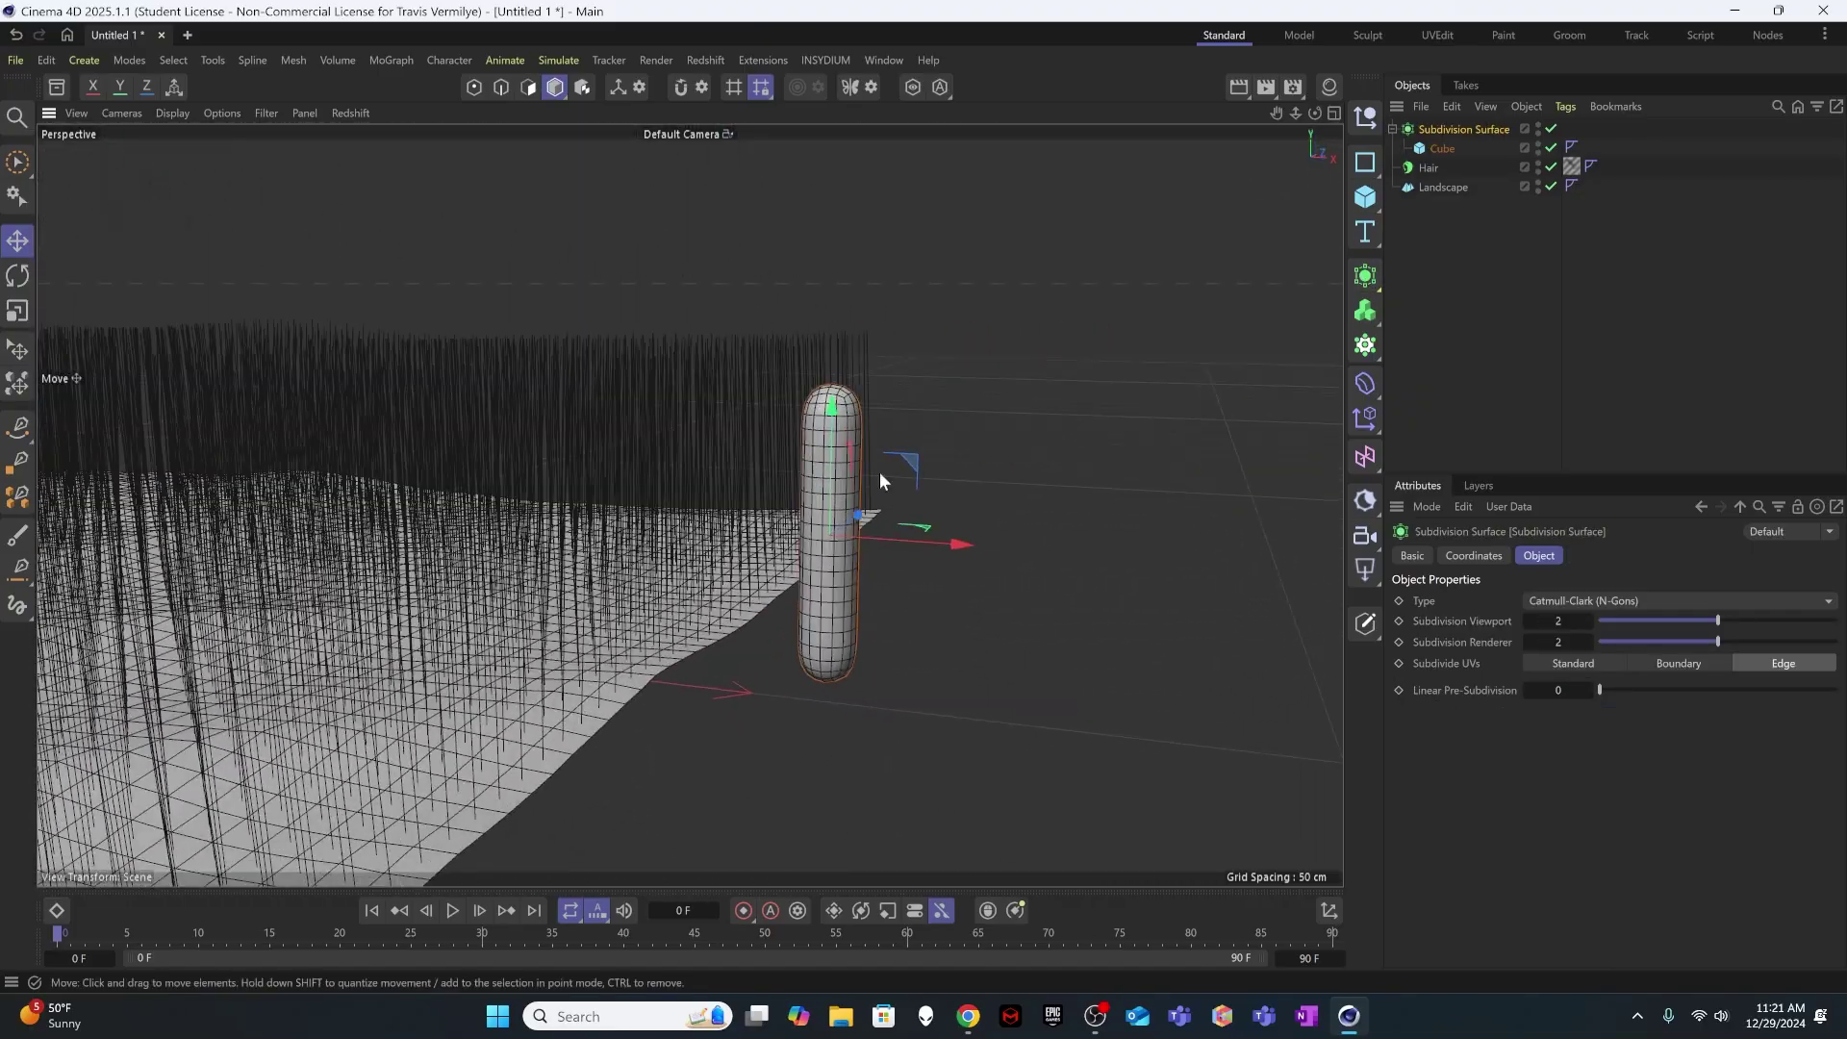
left_click(1435, 234)
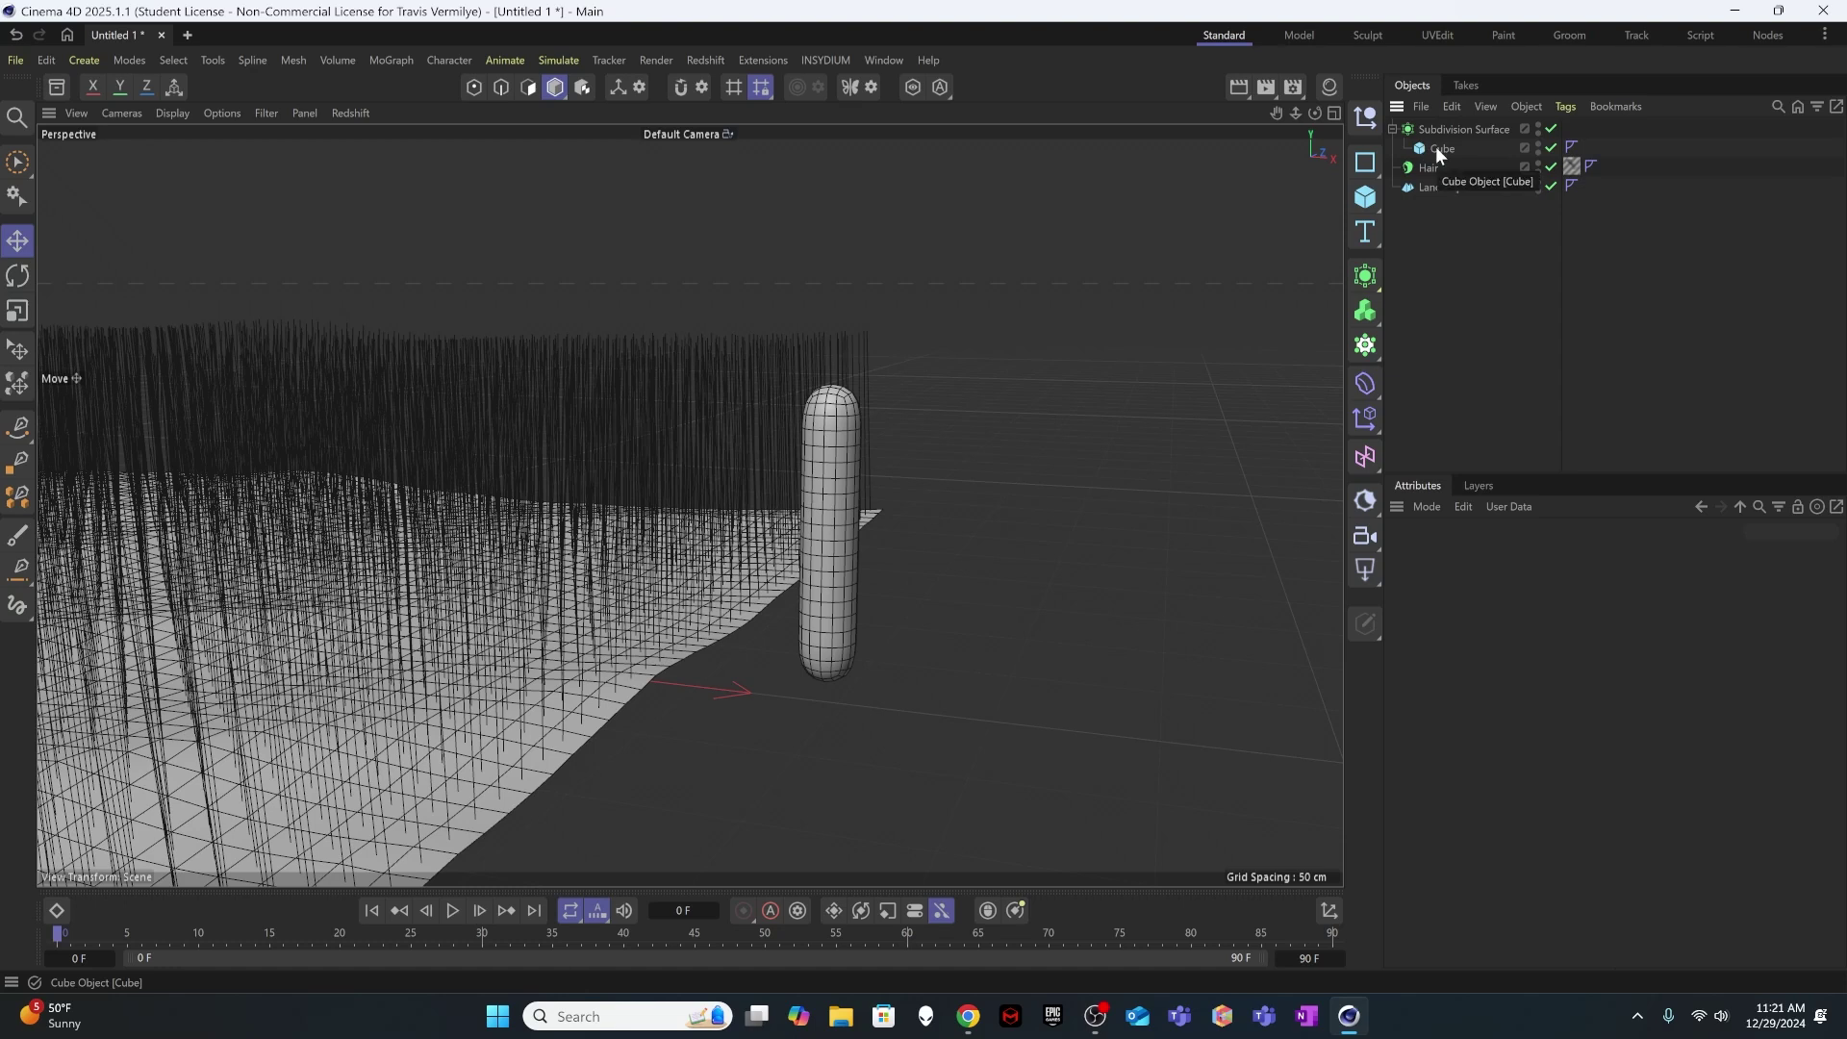
- Make the cube editable and move its lowest inner edge loop straight down to the base to flatten the bottom end
left_click(1435, 148)
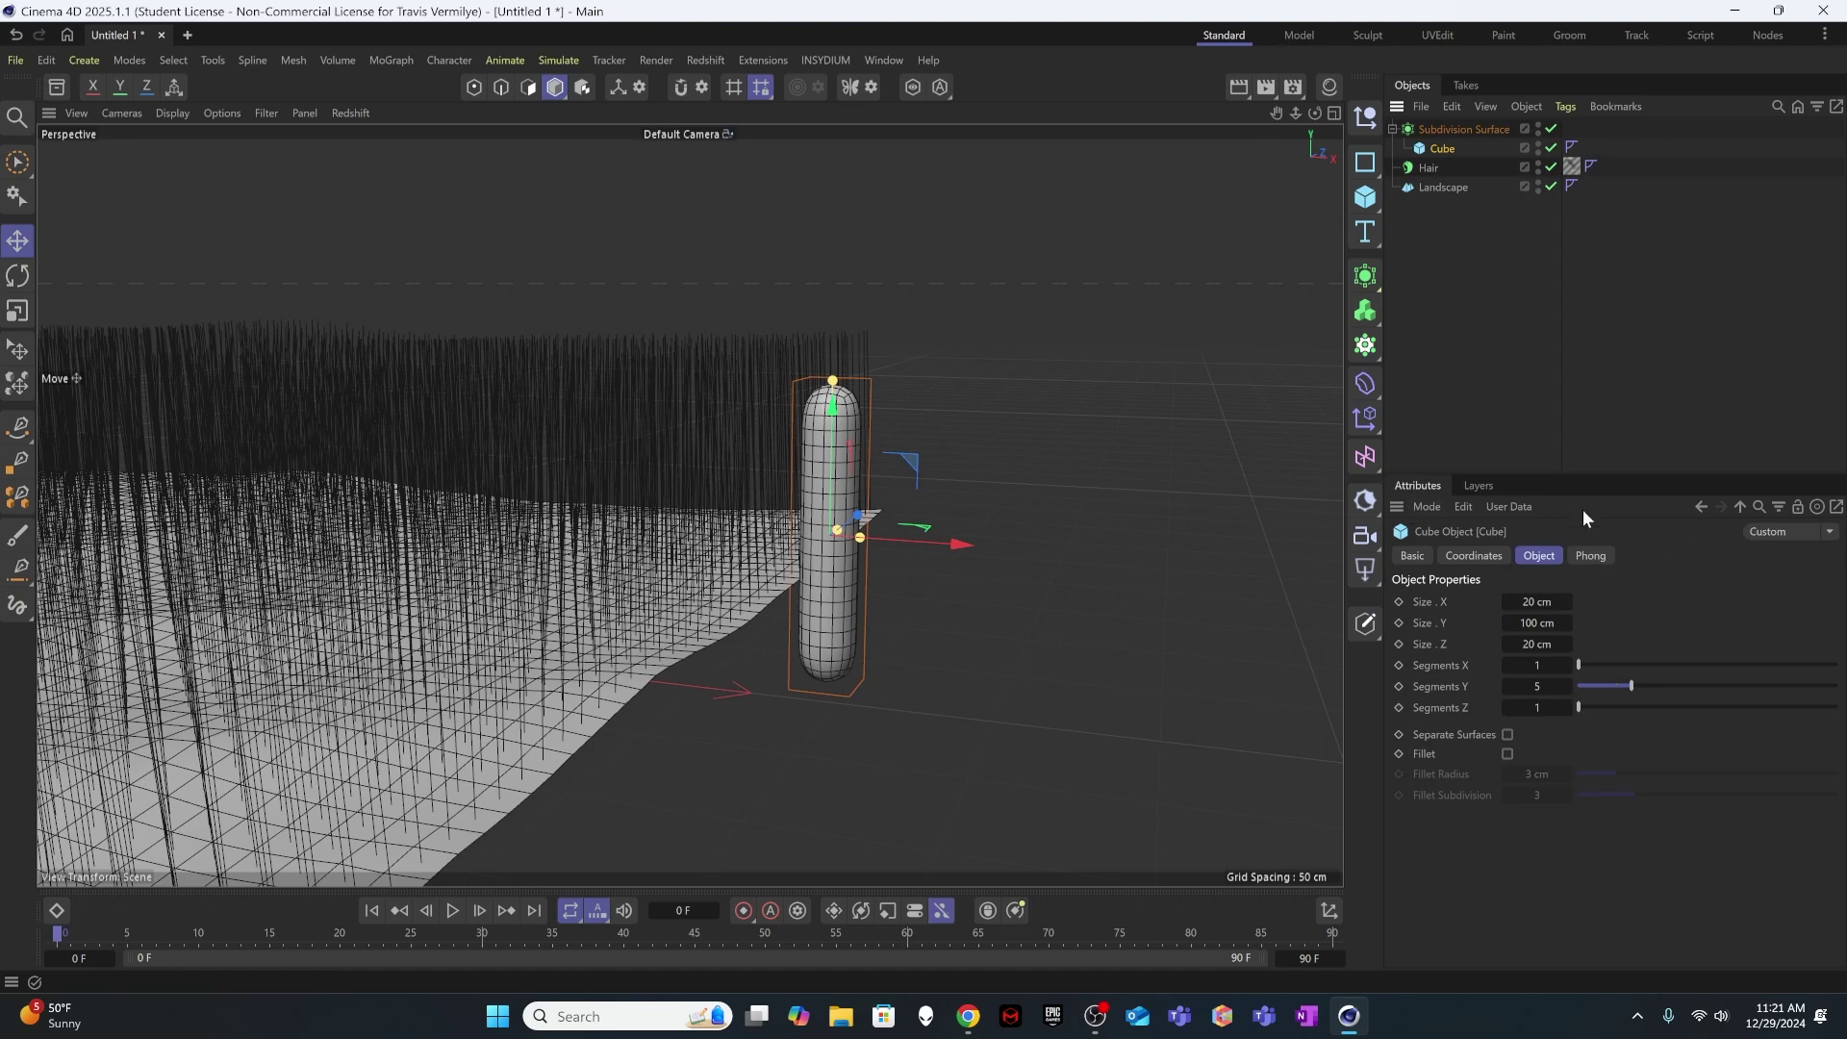
key("c")
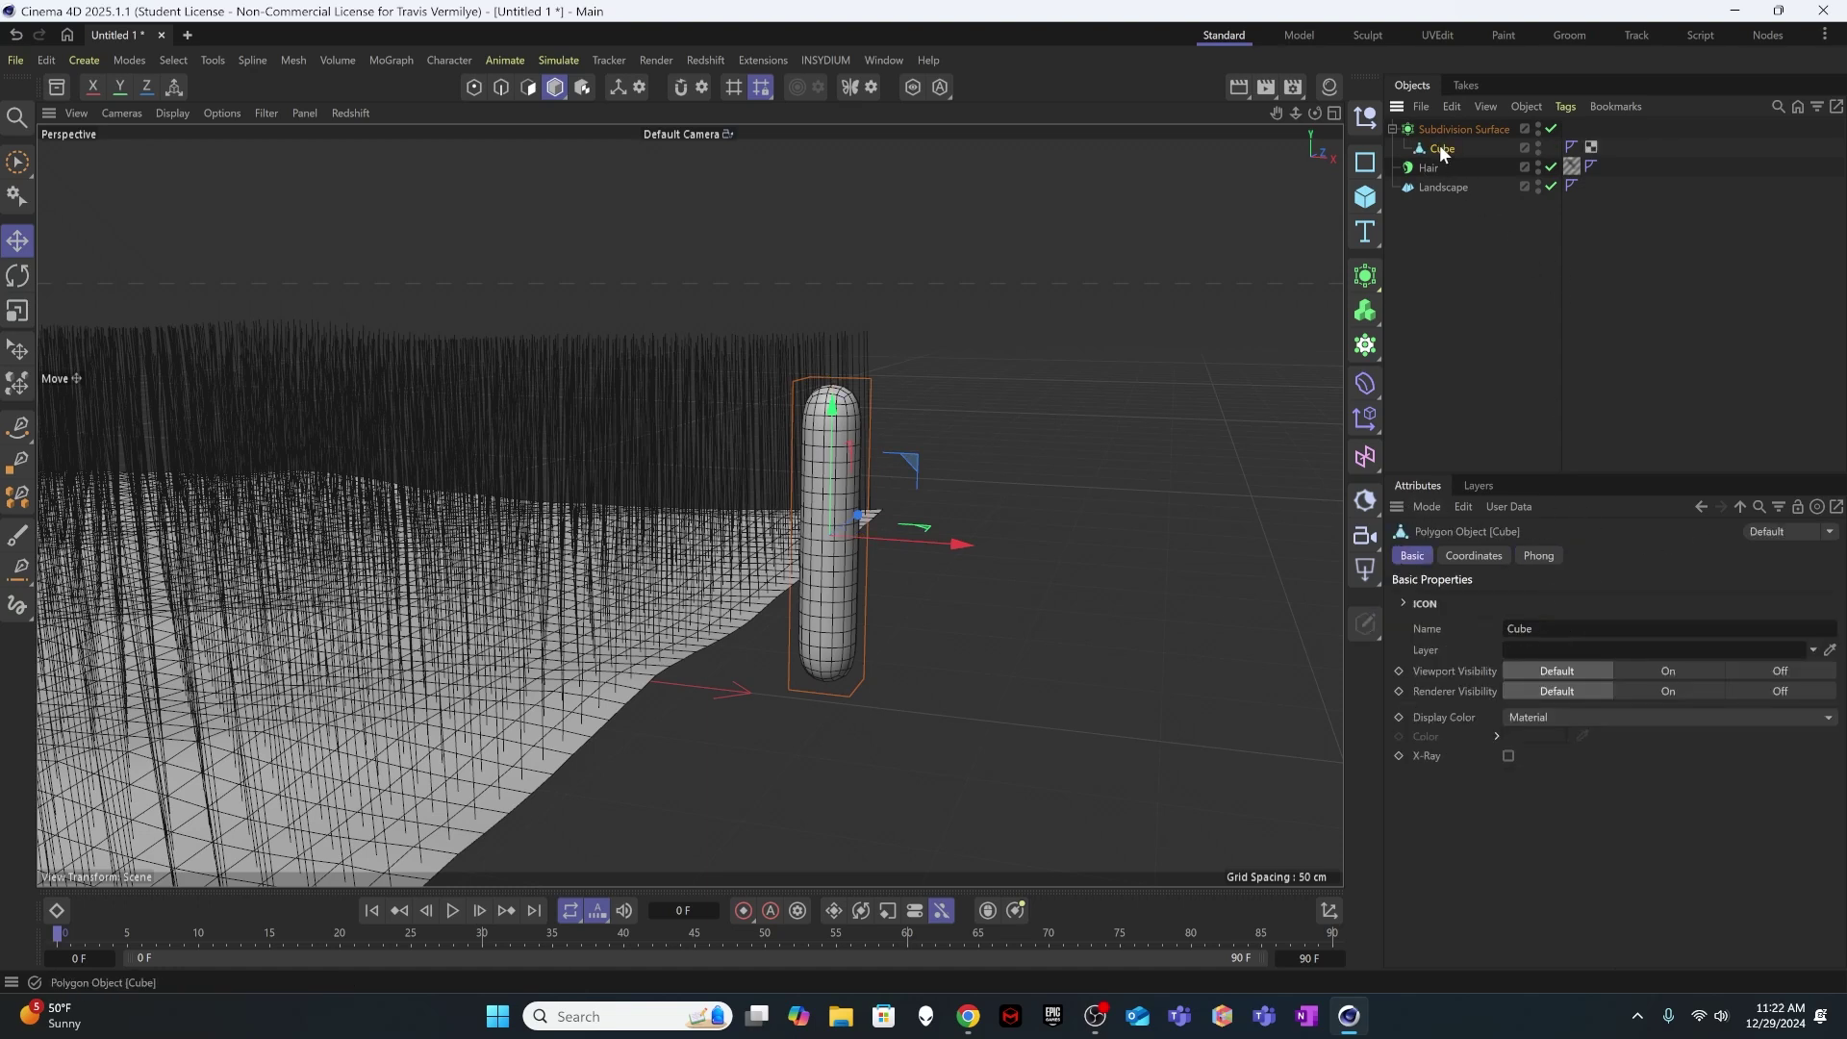
left_click(508, 88)
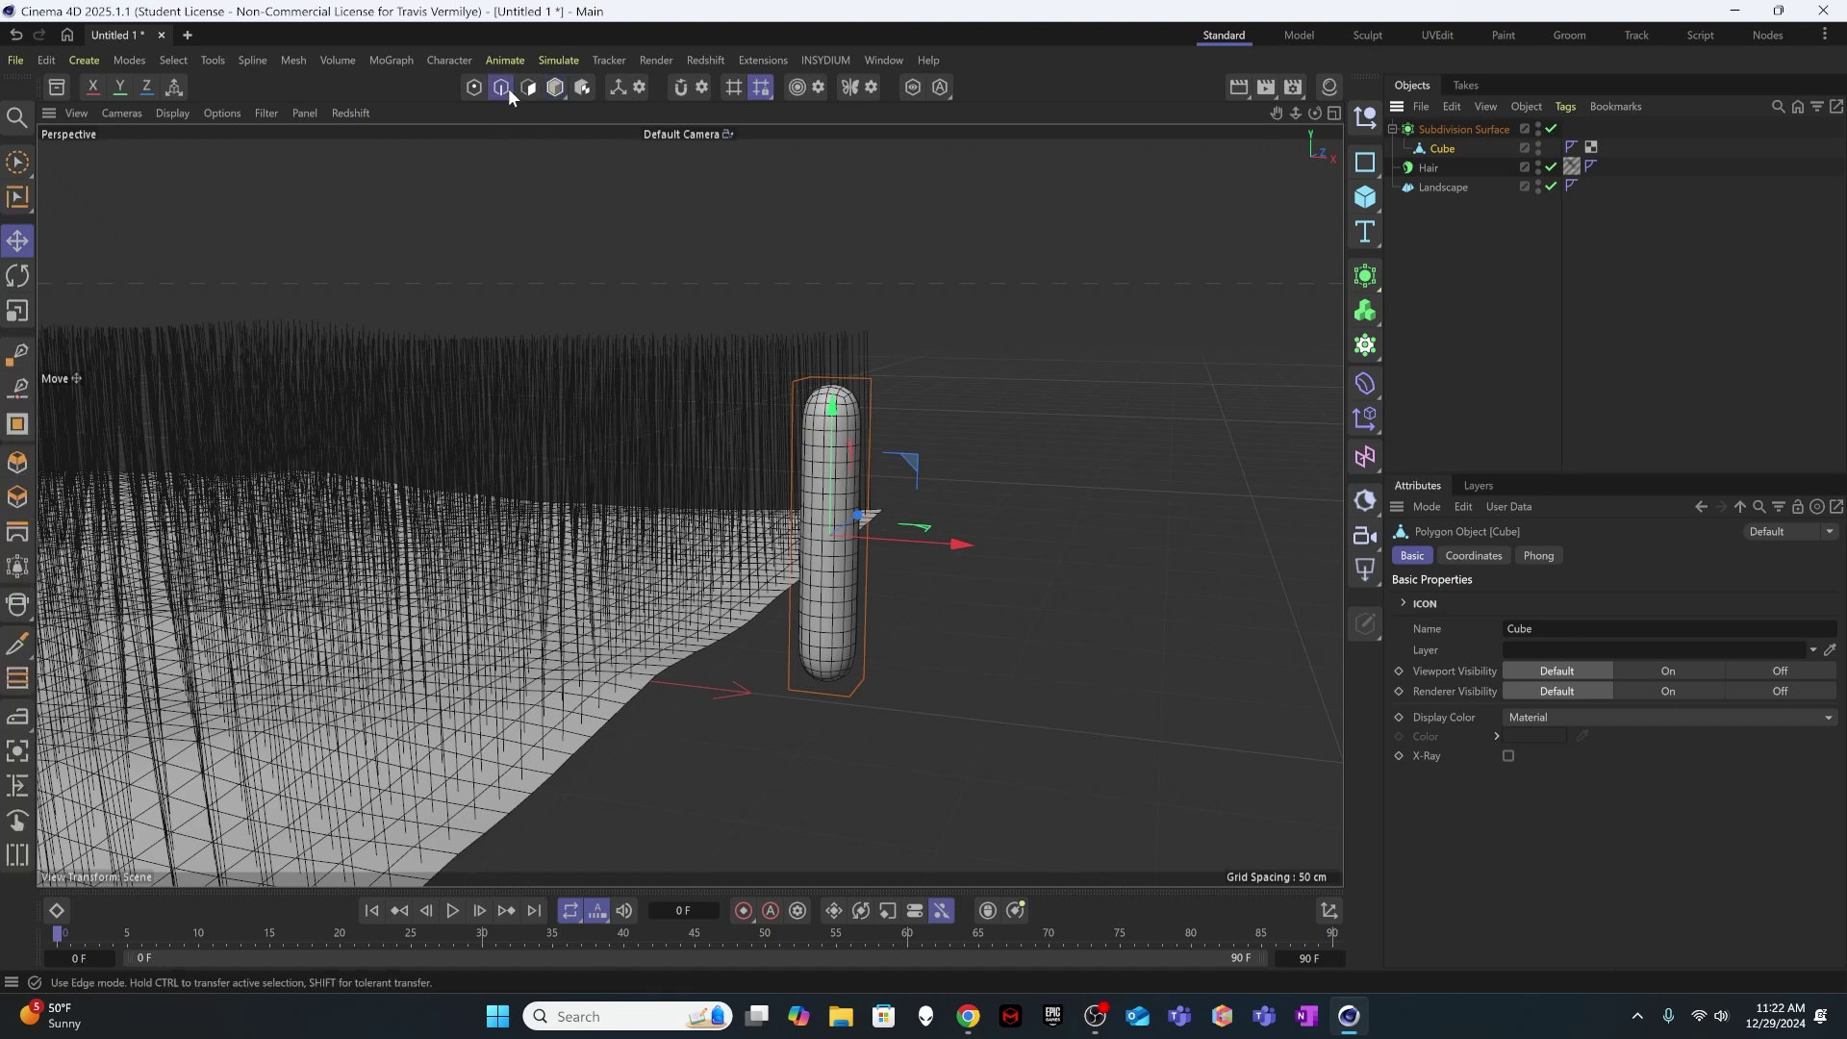
key("u")
key("l")
left_click(829, 634)
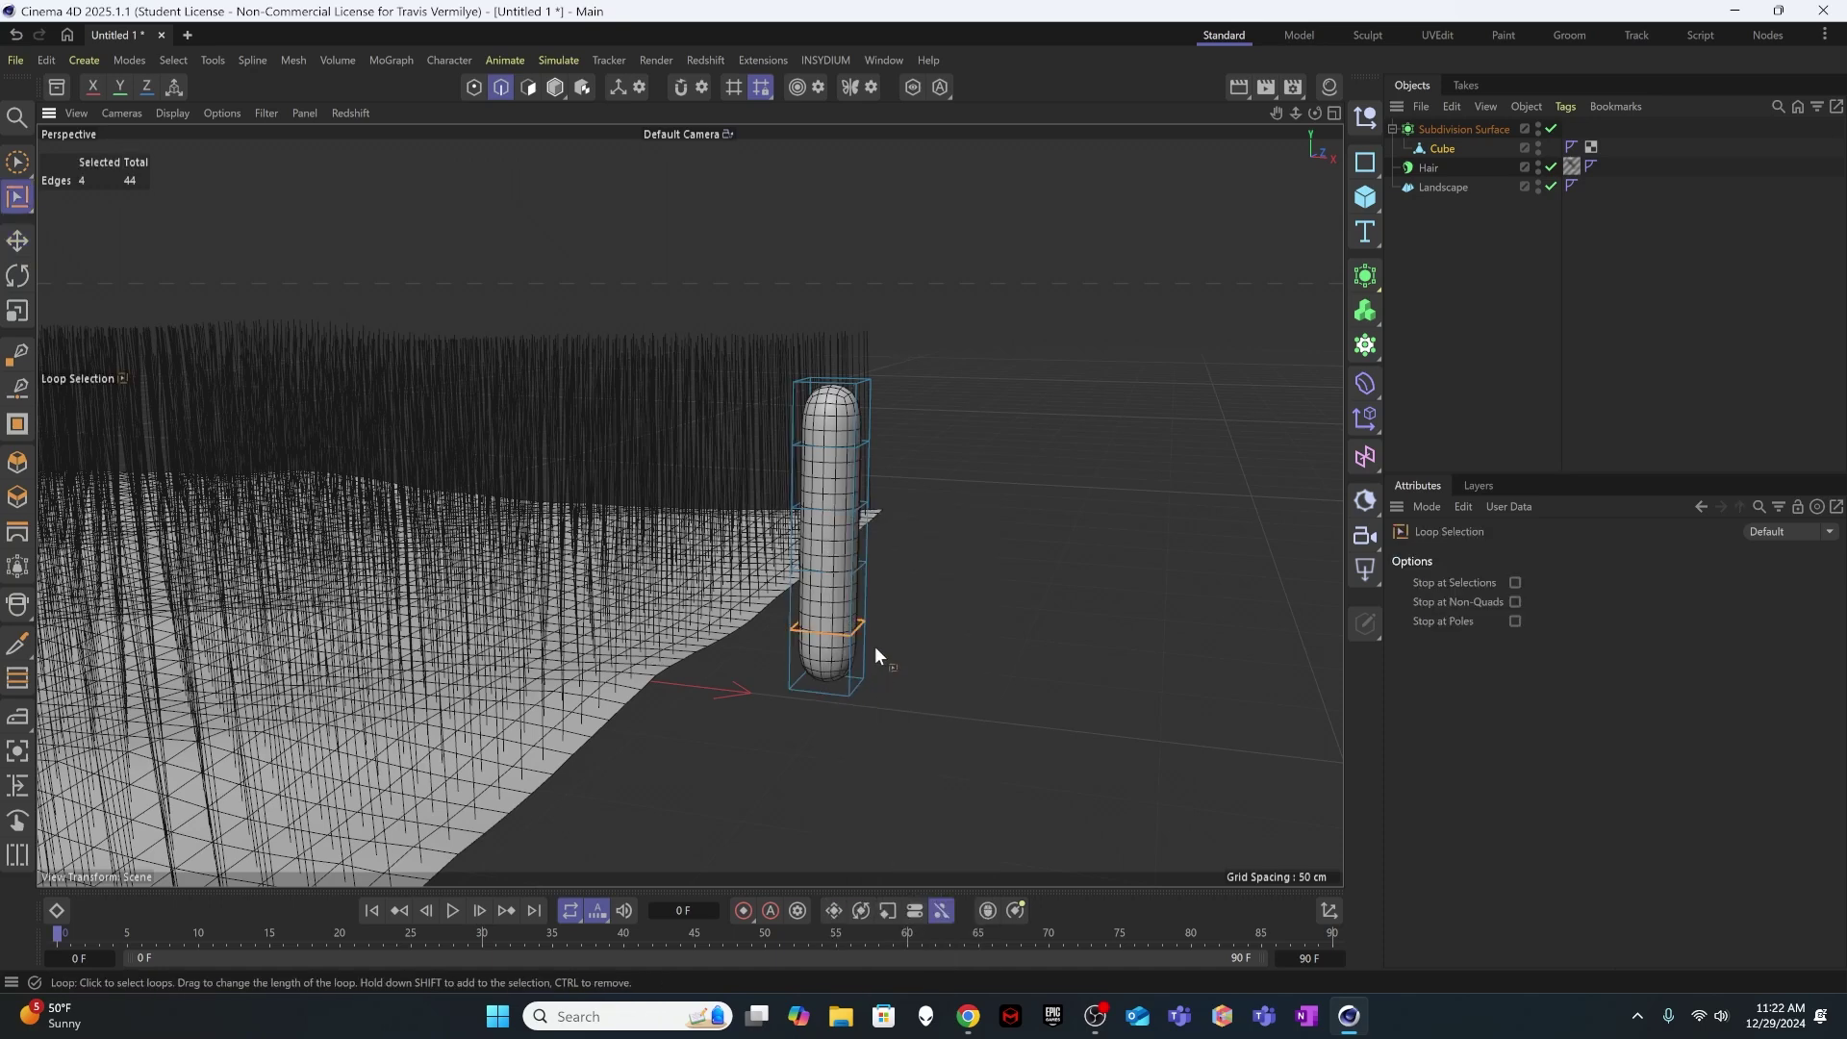
key("e")
left_click_drag(833, 518, 833, 556)
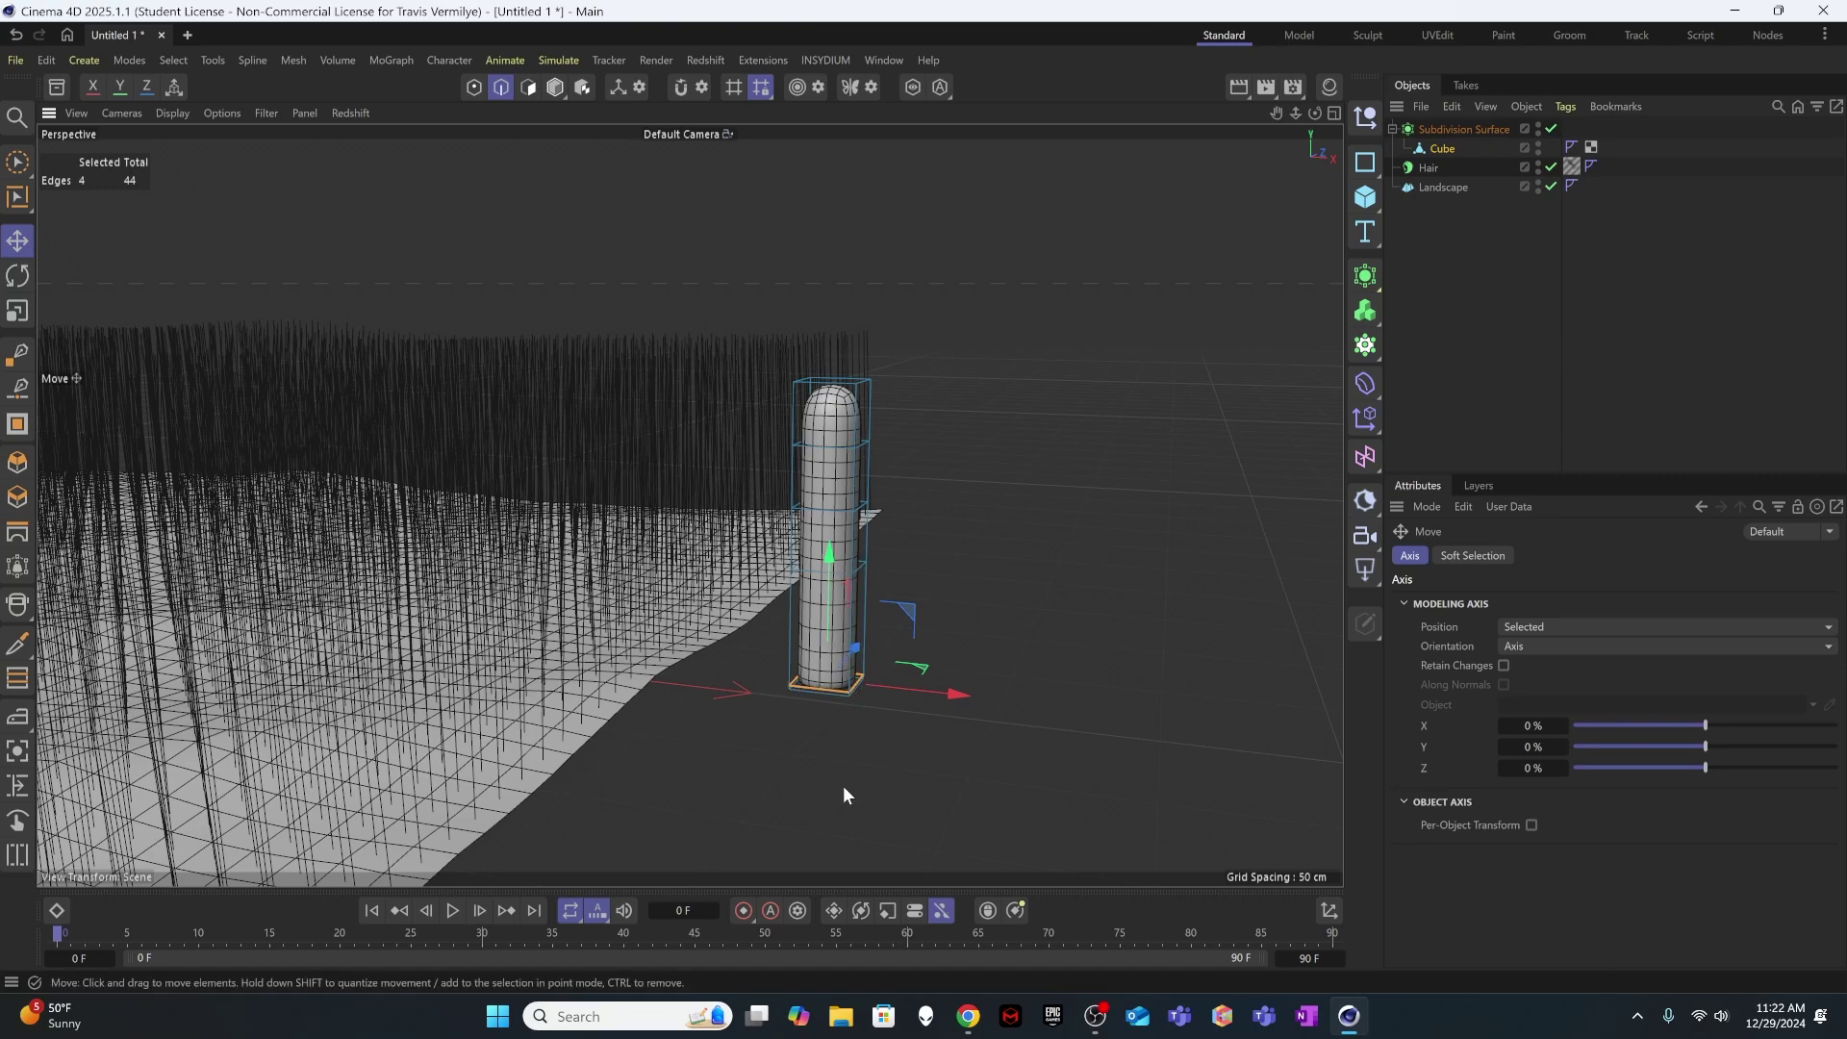
left_click(925, 670)
left_click_drag(926, 670, 841, 667, "alt")
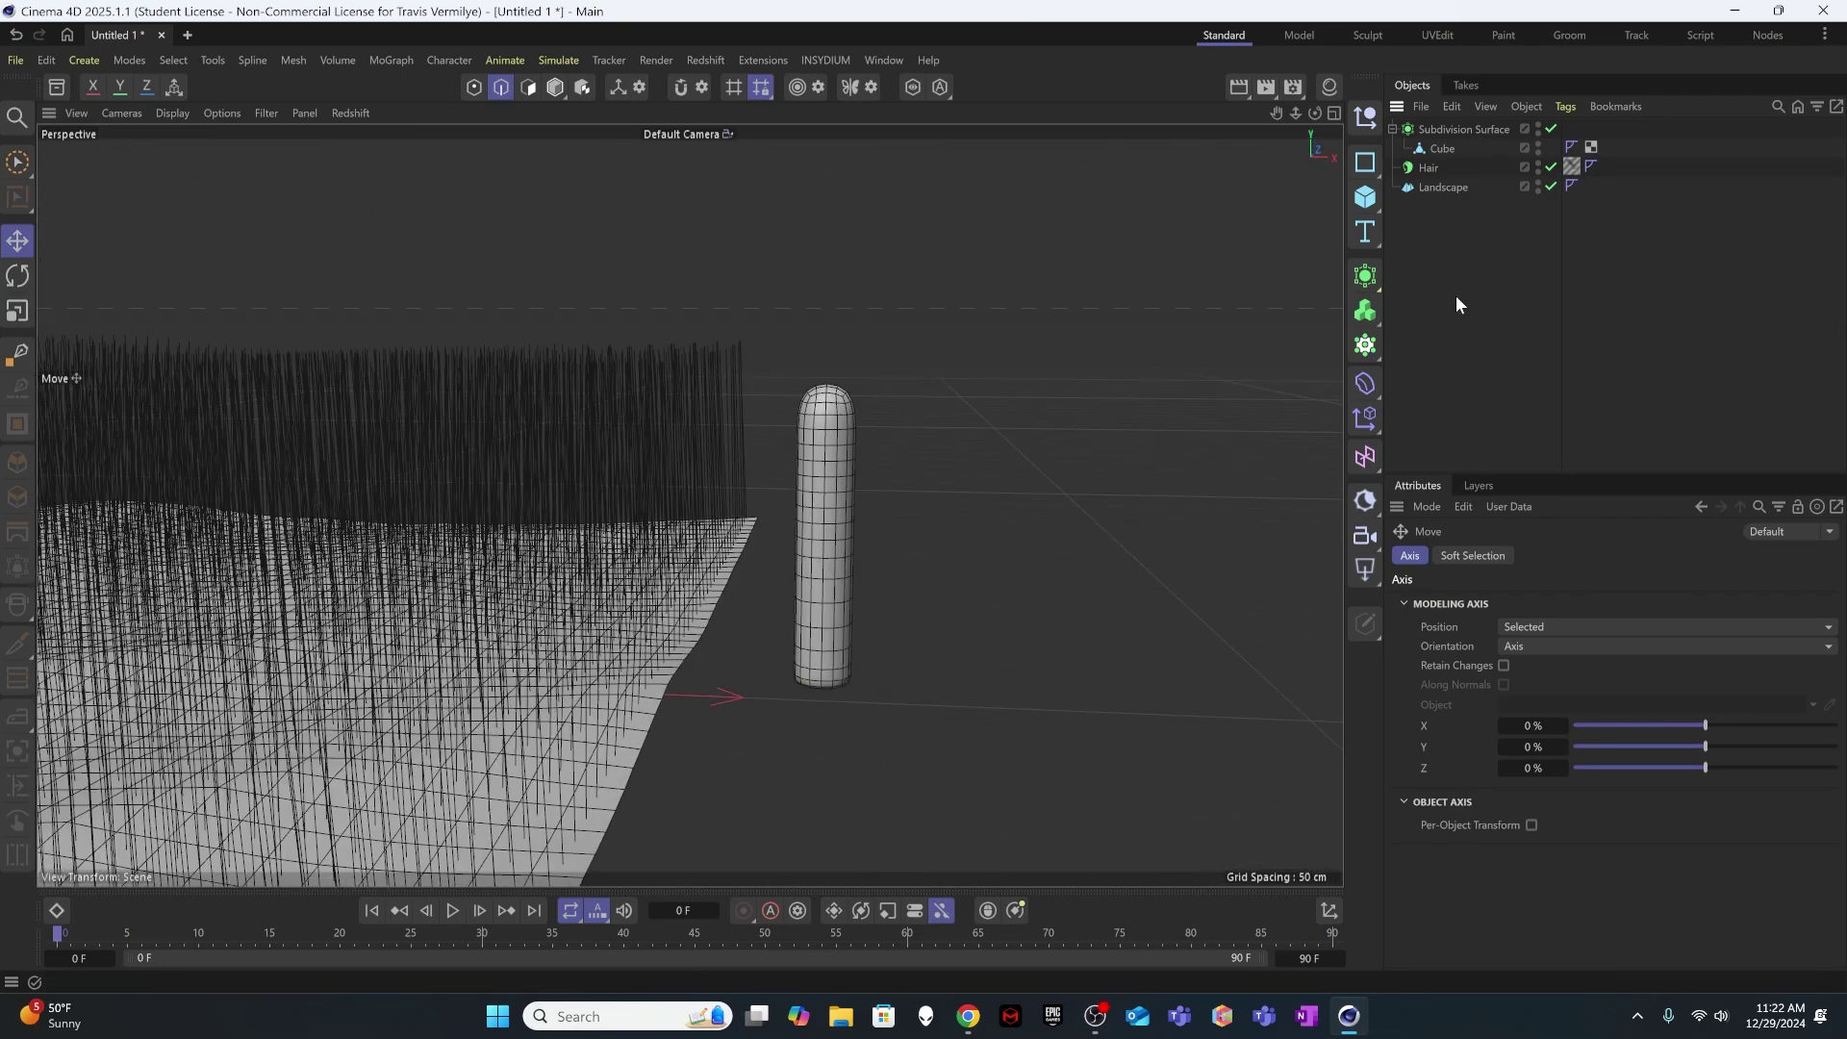
- Set the Subdivision Surface's viewport and renderer subdivisions to 1 and convert it to an editable polygon object
left_click(1440, 149)
left_click(1126, 489)
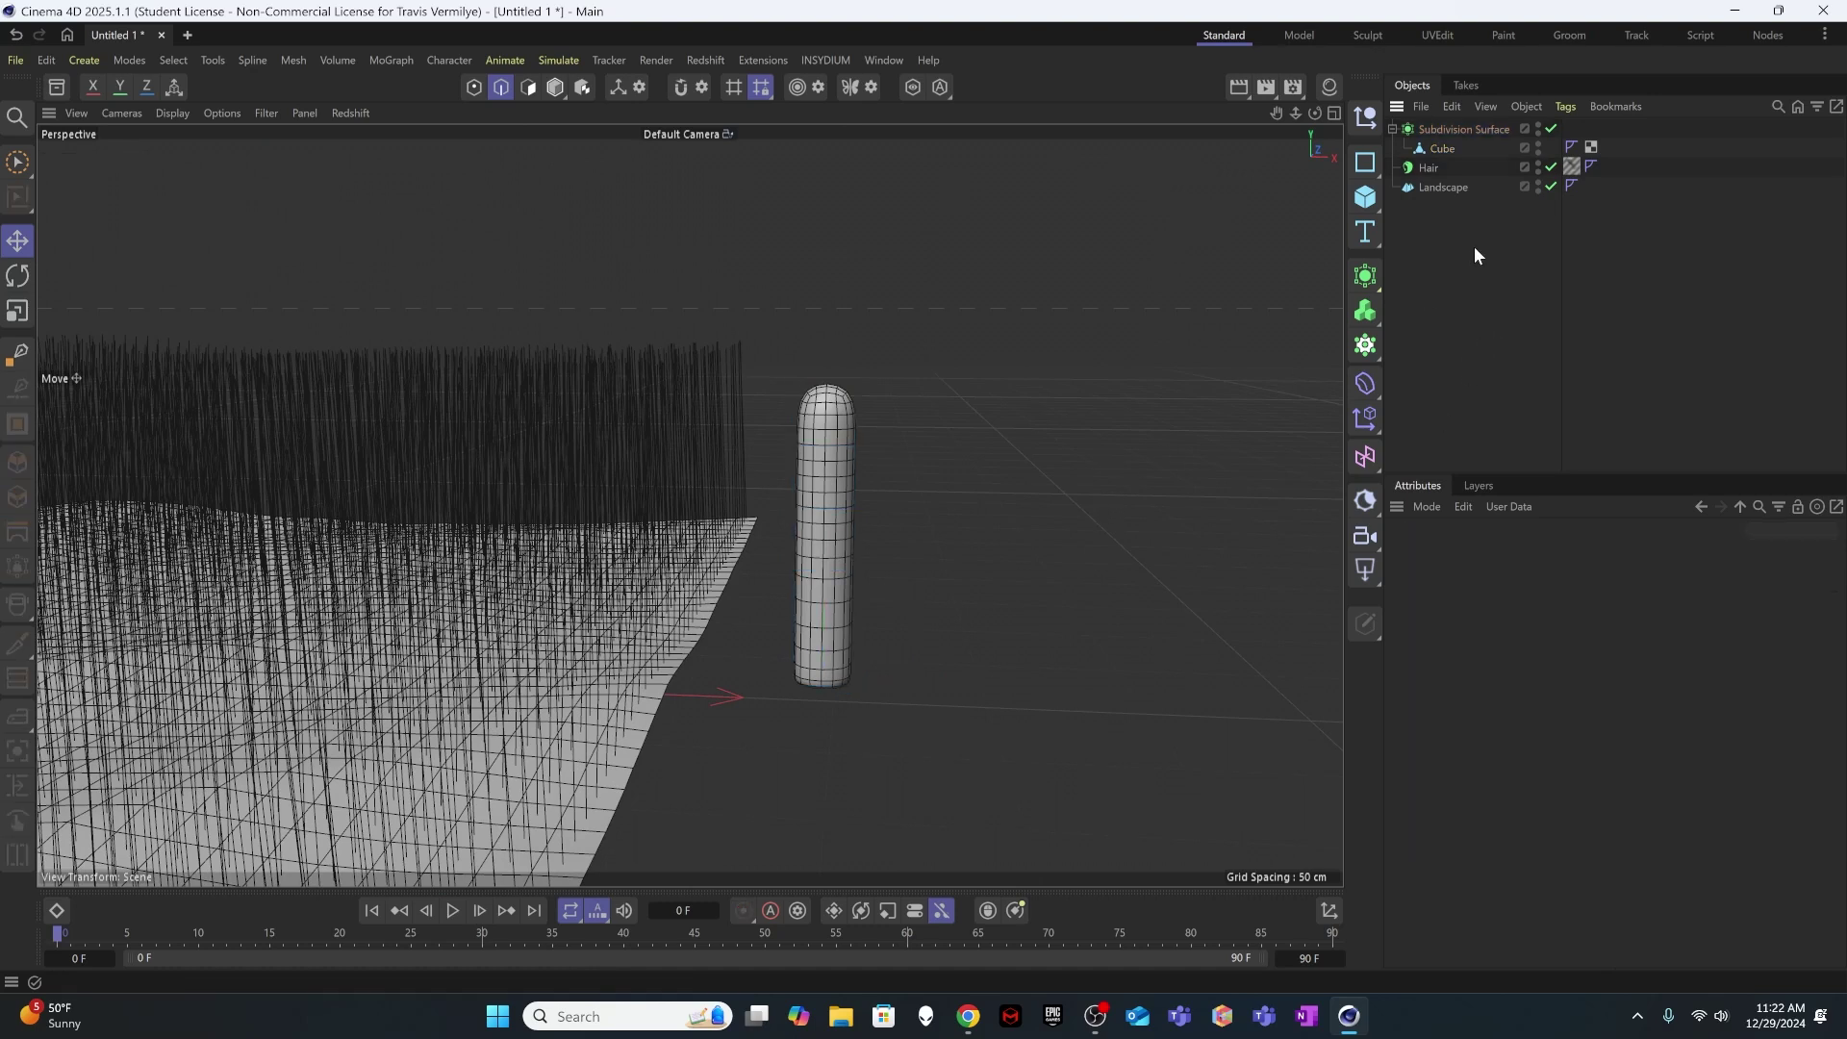
left_click(1445, 131)
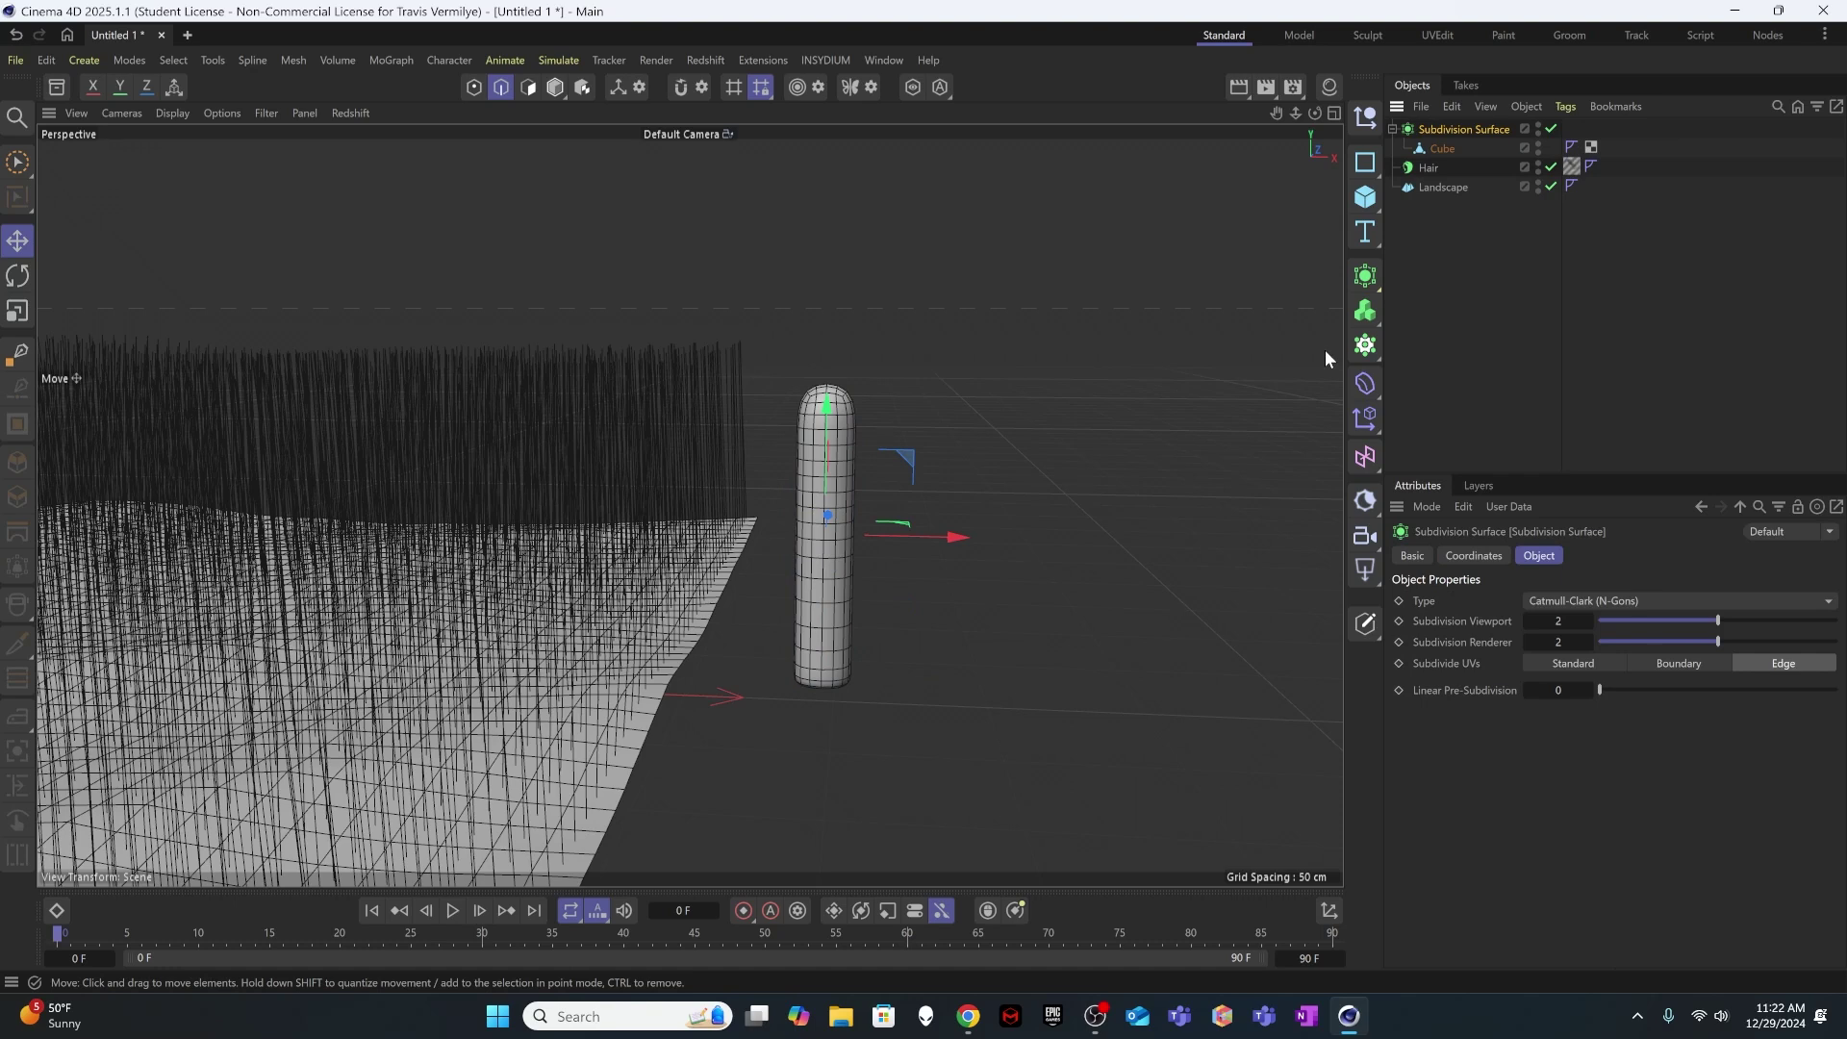
left_click(1530, 620)
type("1")
key("Return")
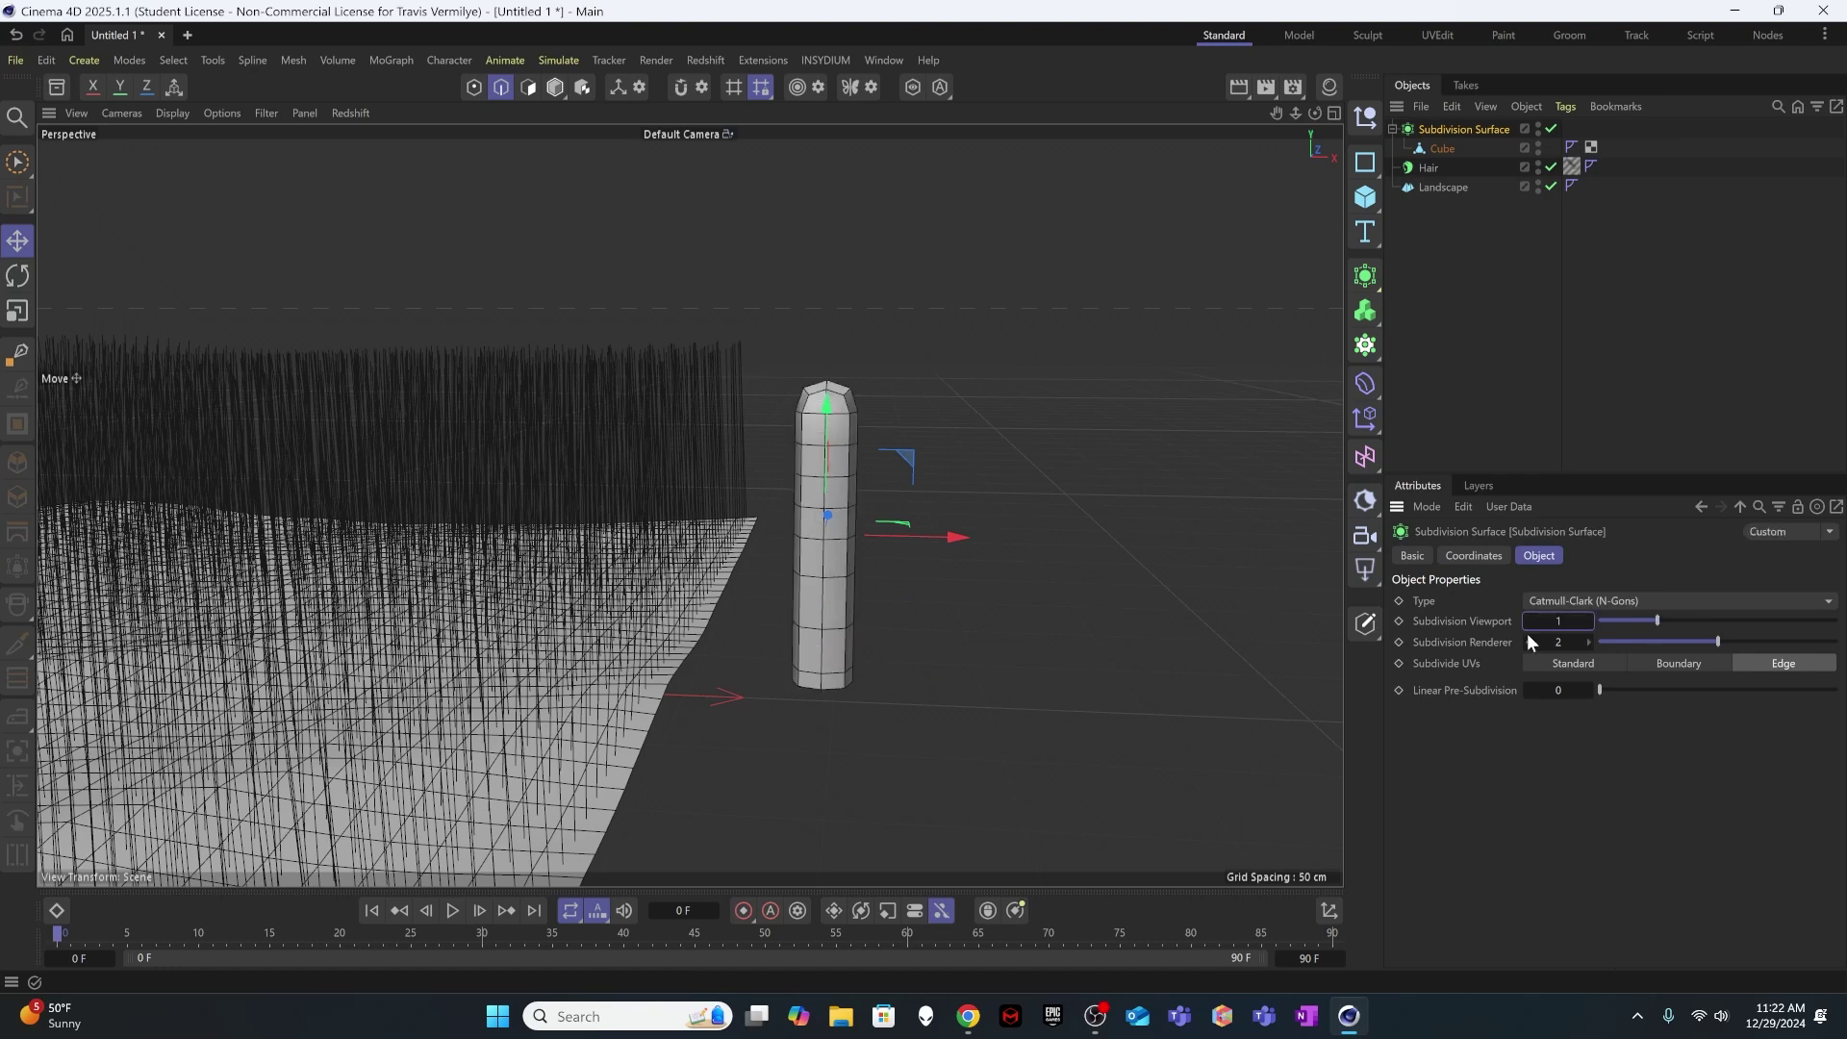
left_click(1531, 642)
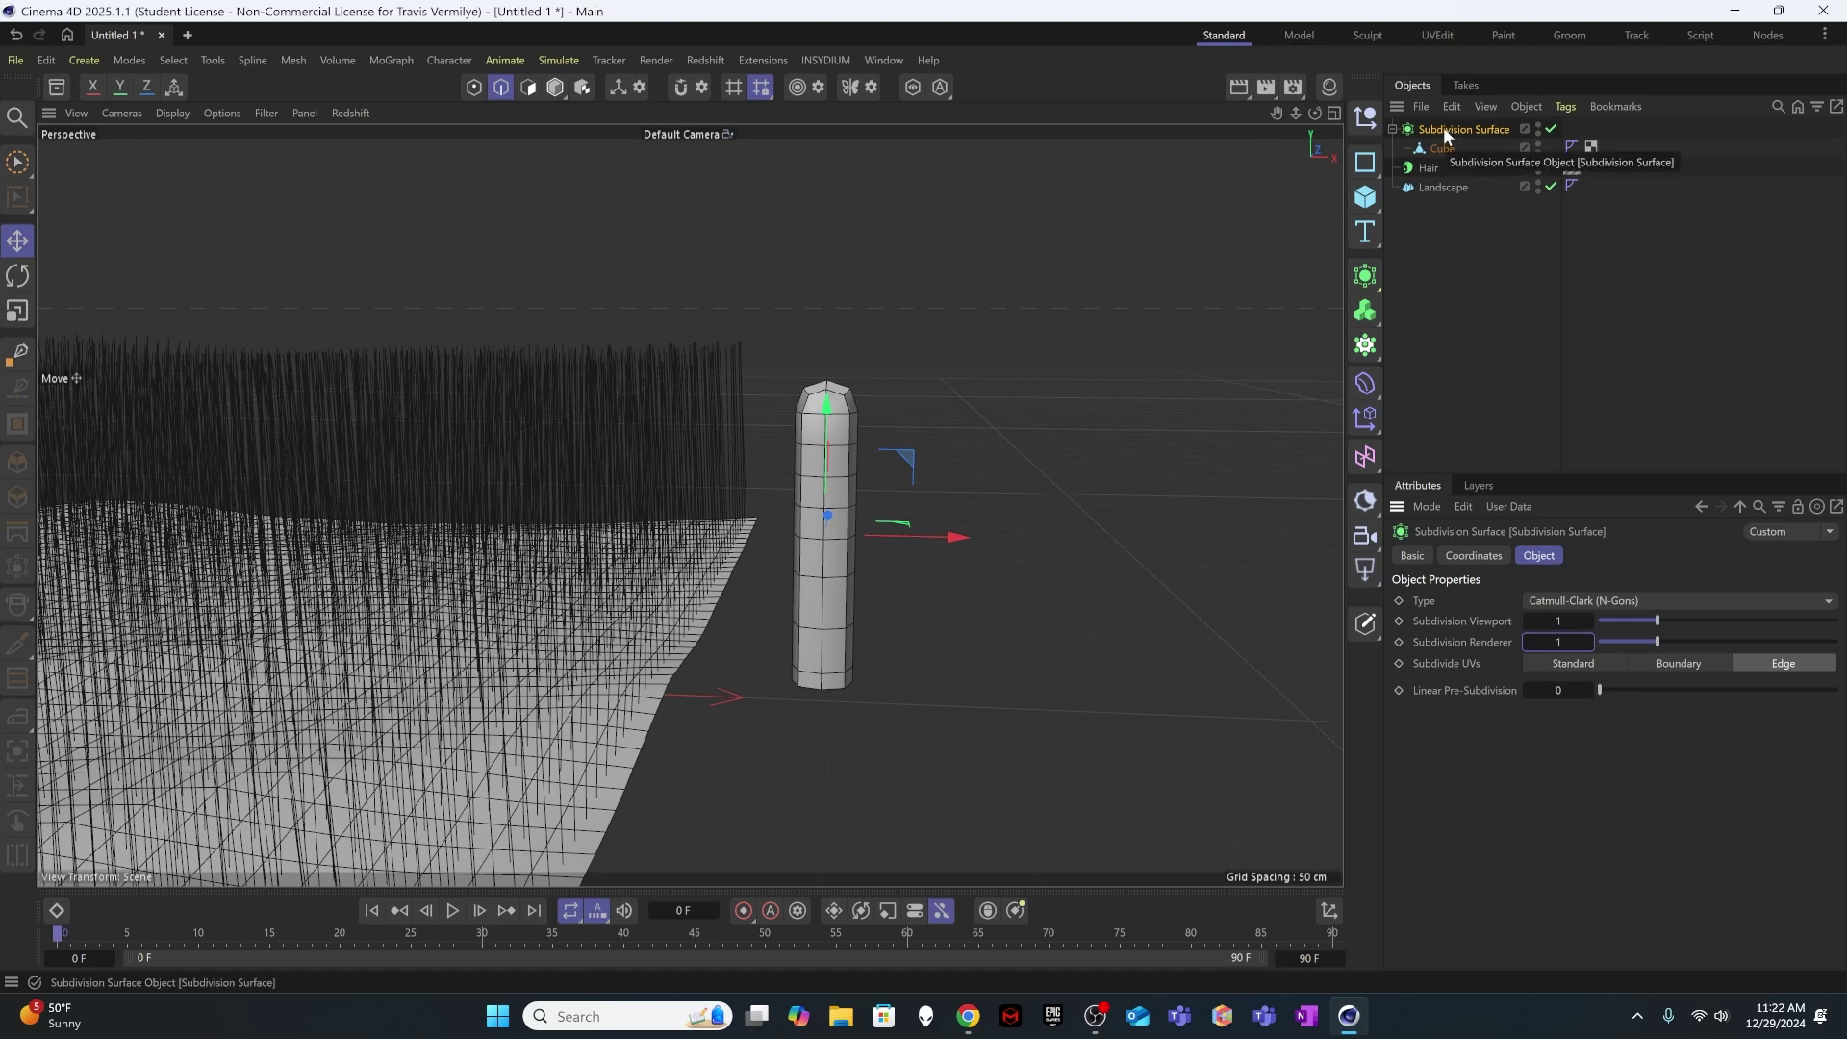
key("c")
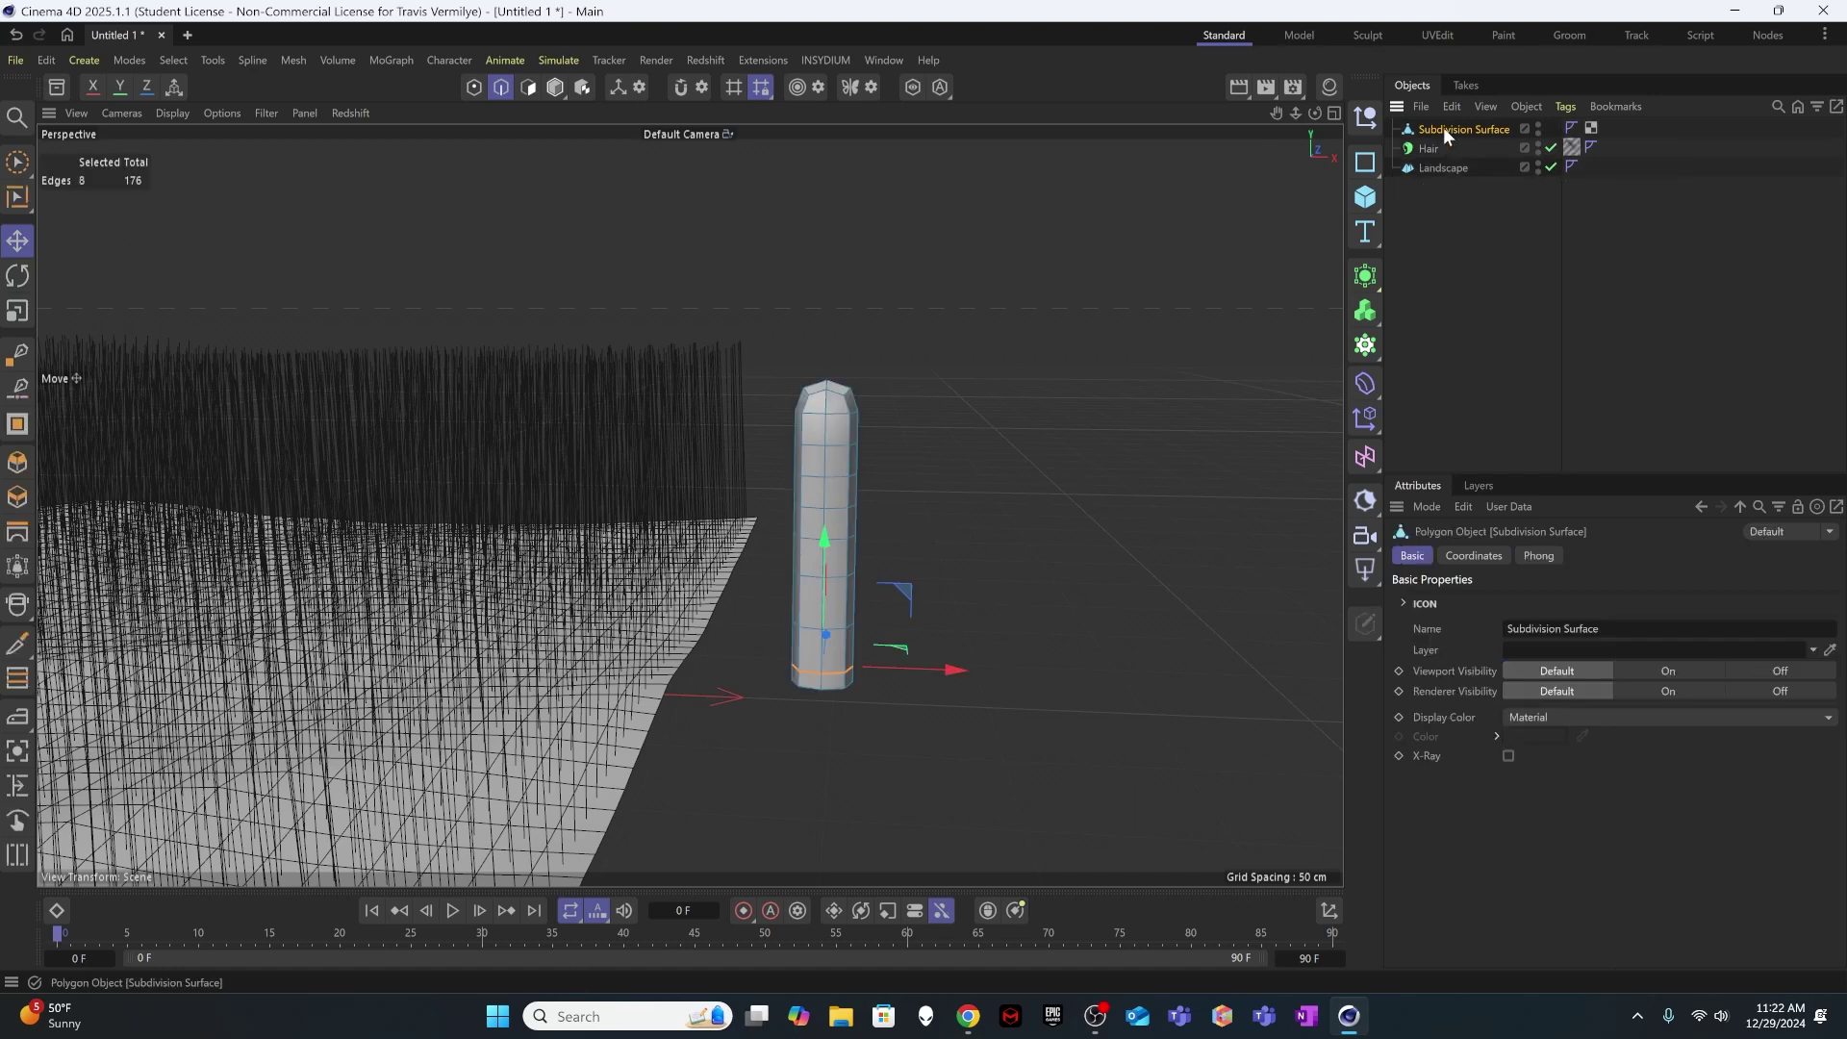
- Rename the converted polygon object to "microvilli model"
left_click(1460, 228)
double_click(1465, 128)
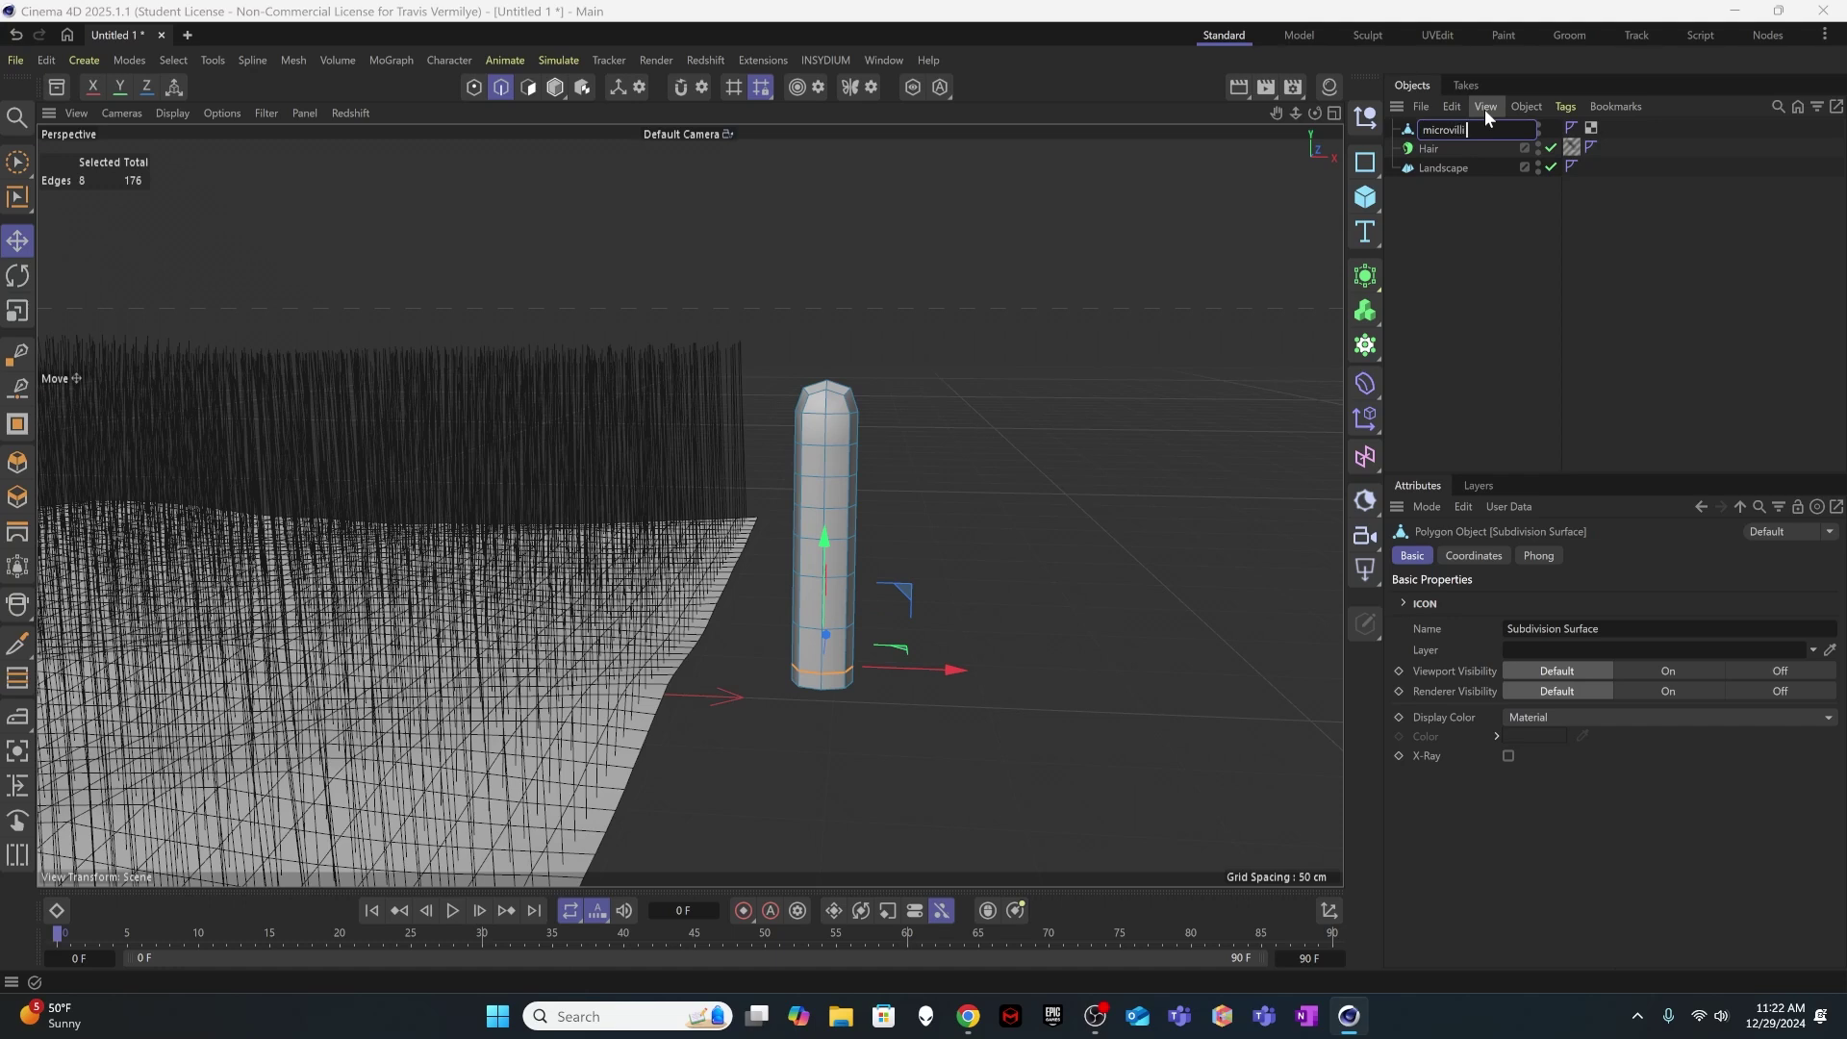
type("microvilli modewl")
key("Return")
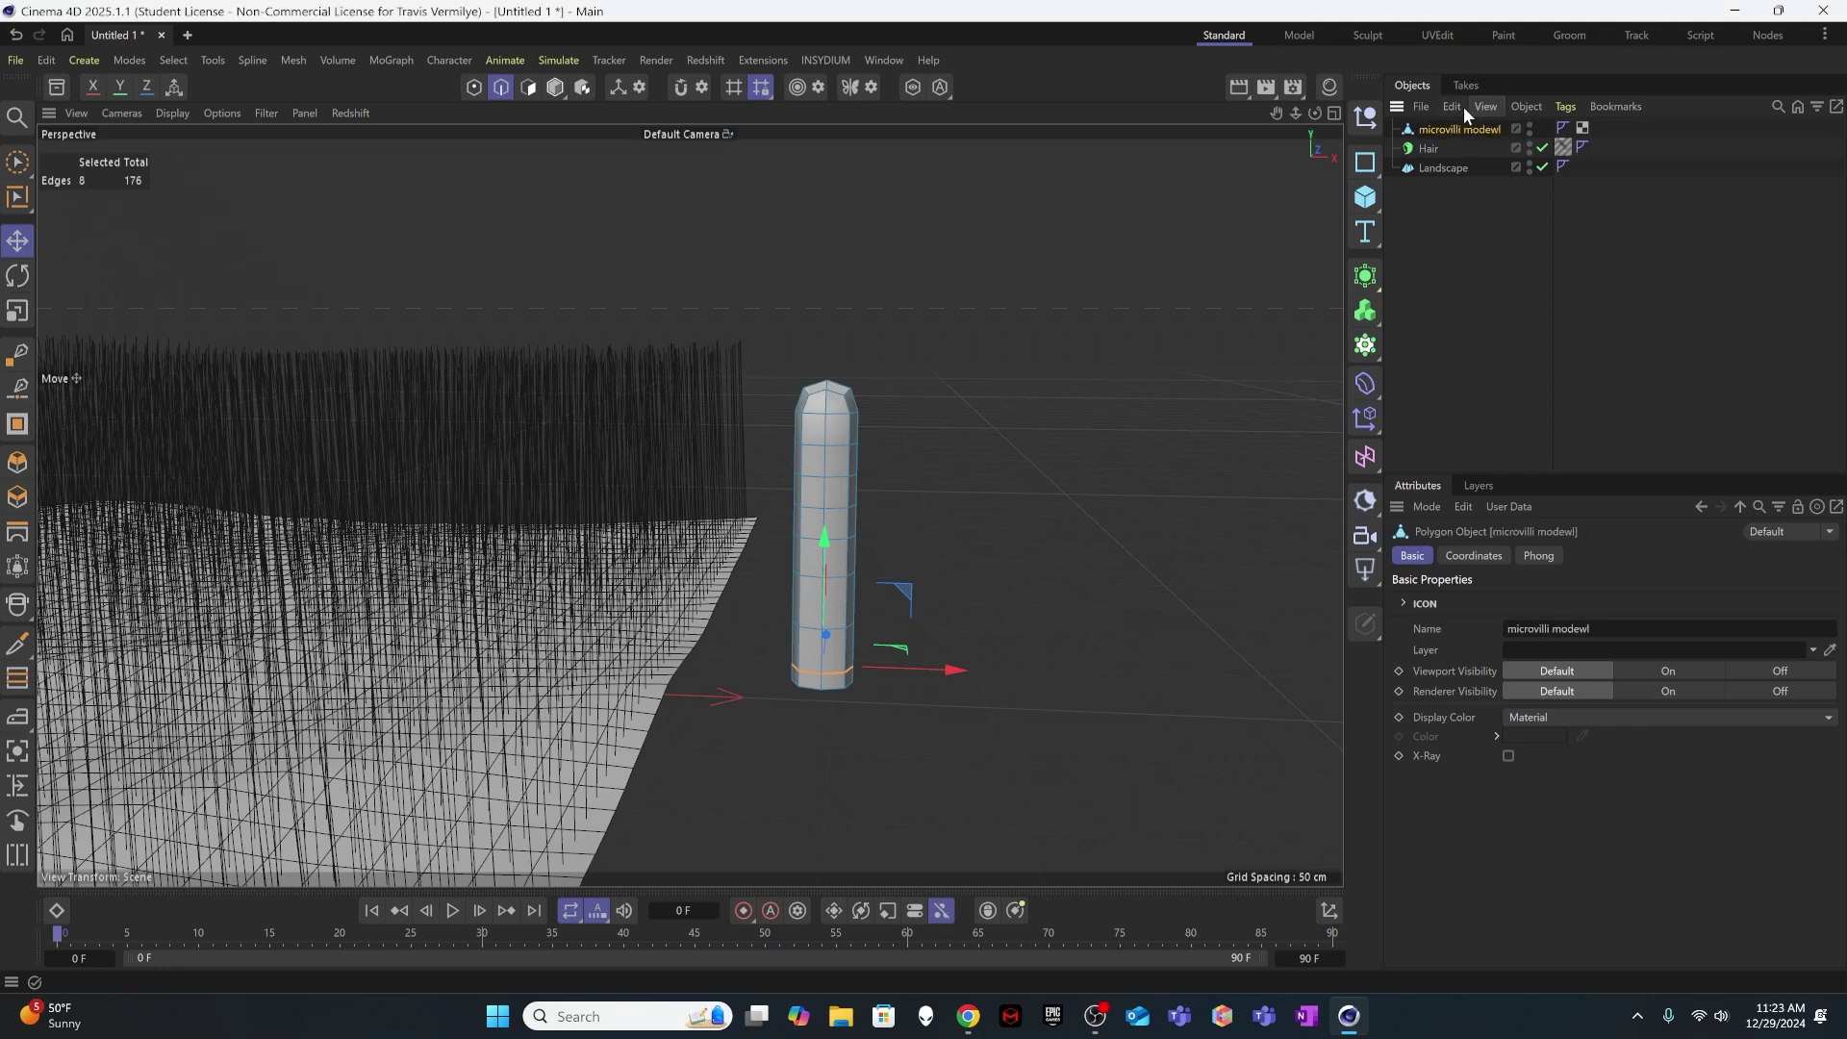
double_click(1462, 129)
key("BackSpace")
key("BackSpace")
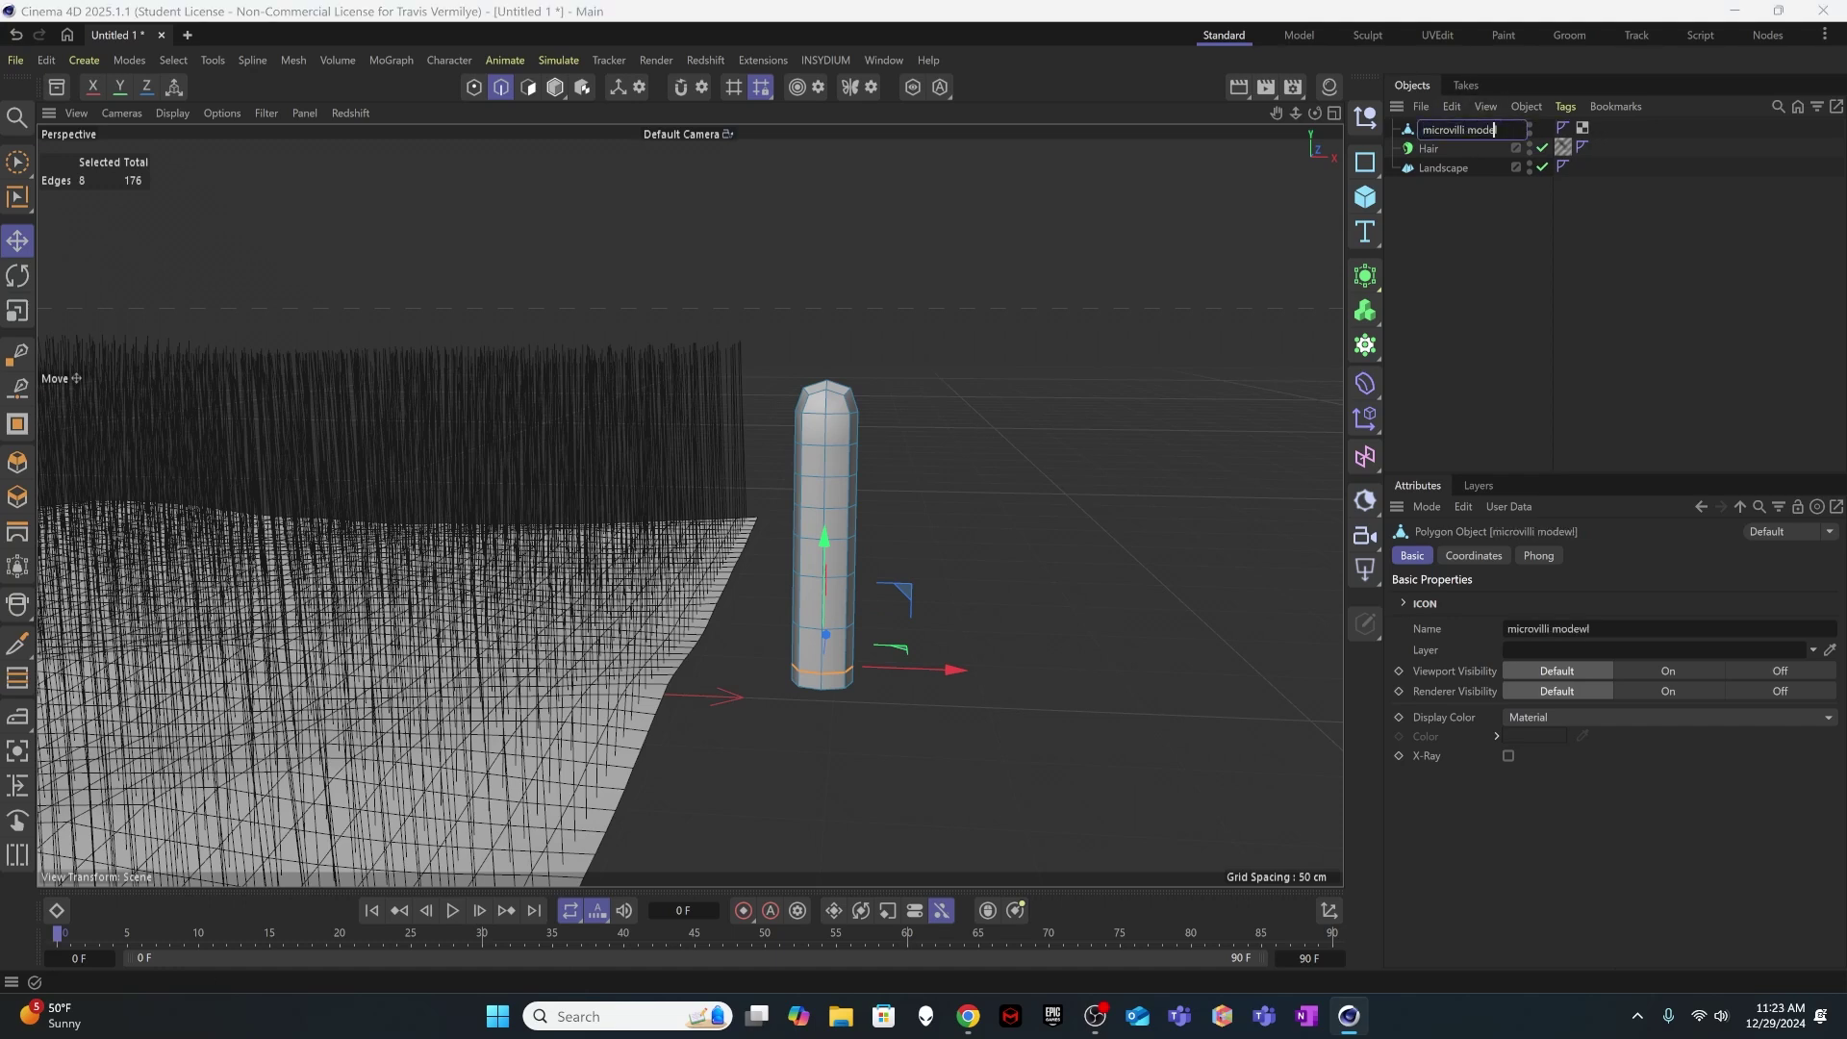
type("l")
key("Return")
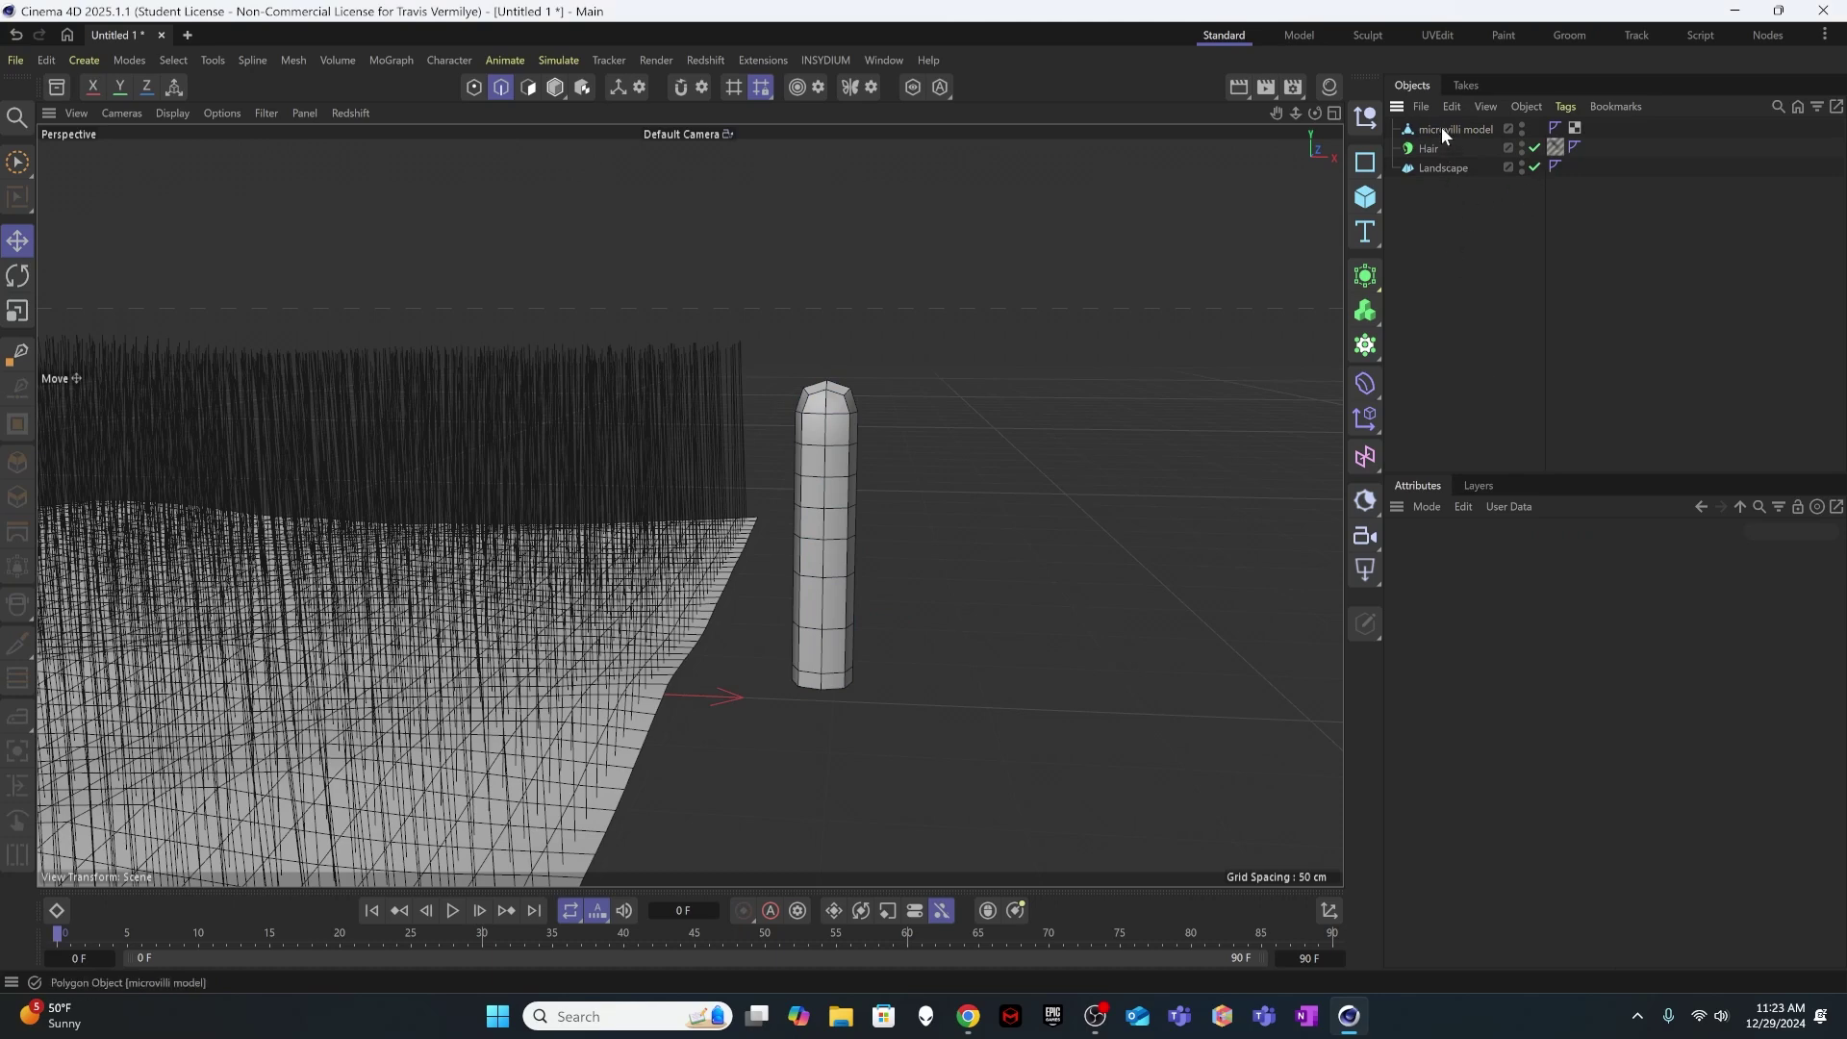
- Set the Hair object's generate type to Instance and assign the microvilli model as its instance object
left_click(1428, 148)
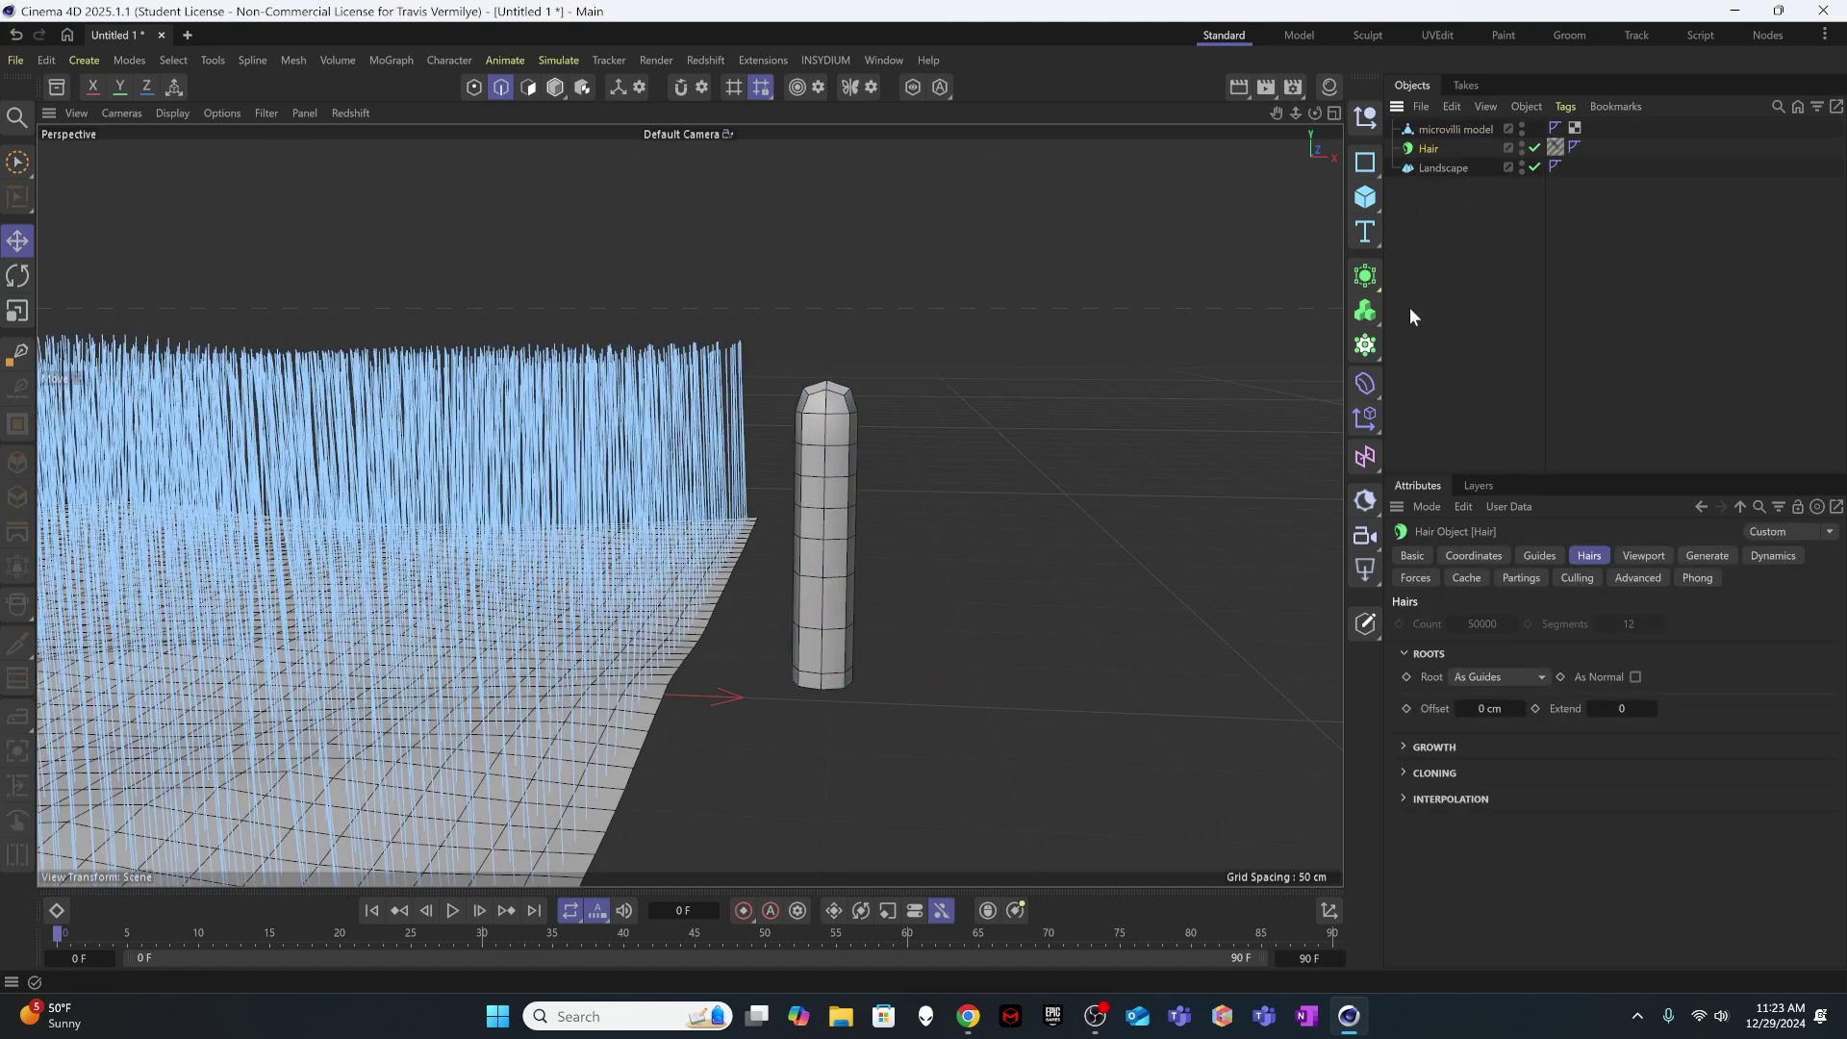
left_click(1410, 308)
left_click(1420, 148)
left_click(1706, 558)
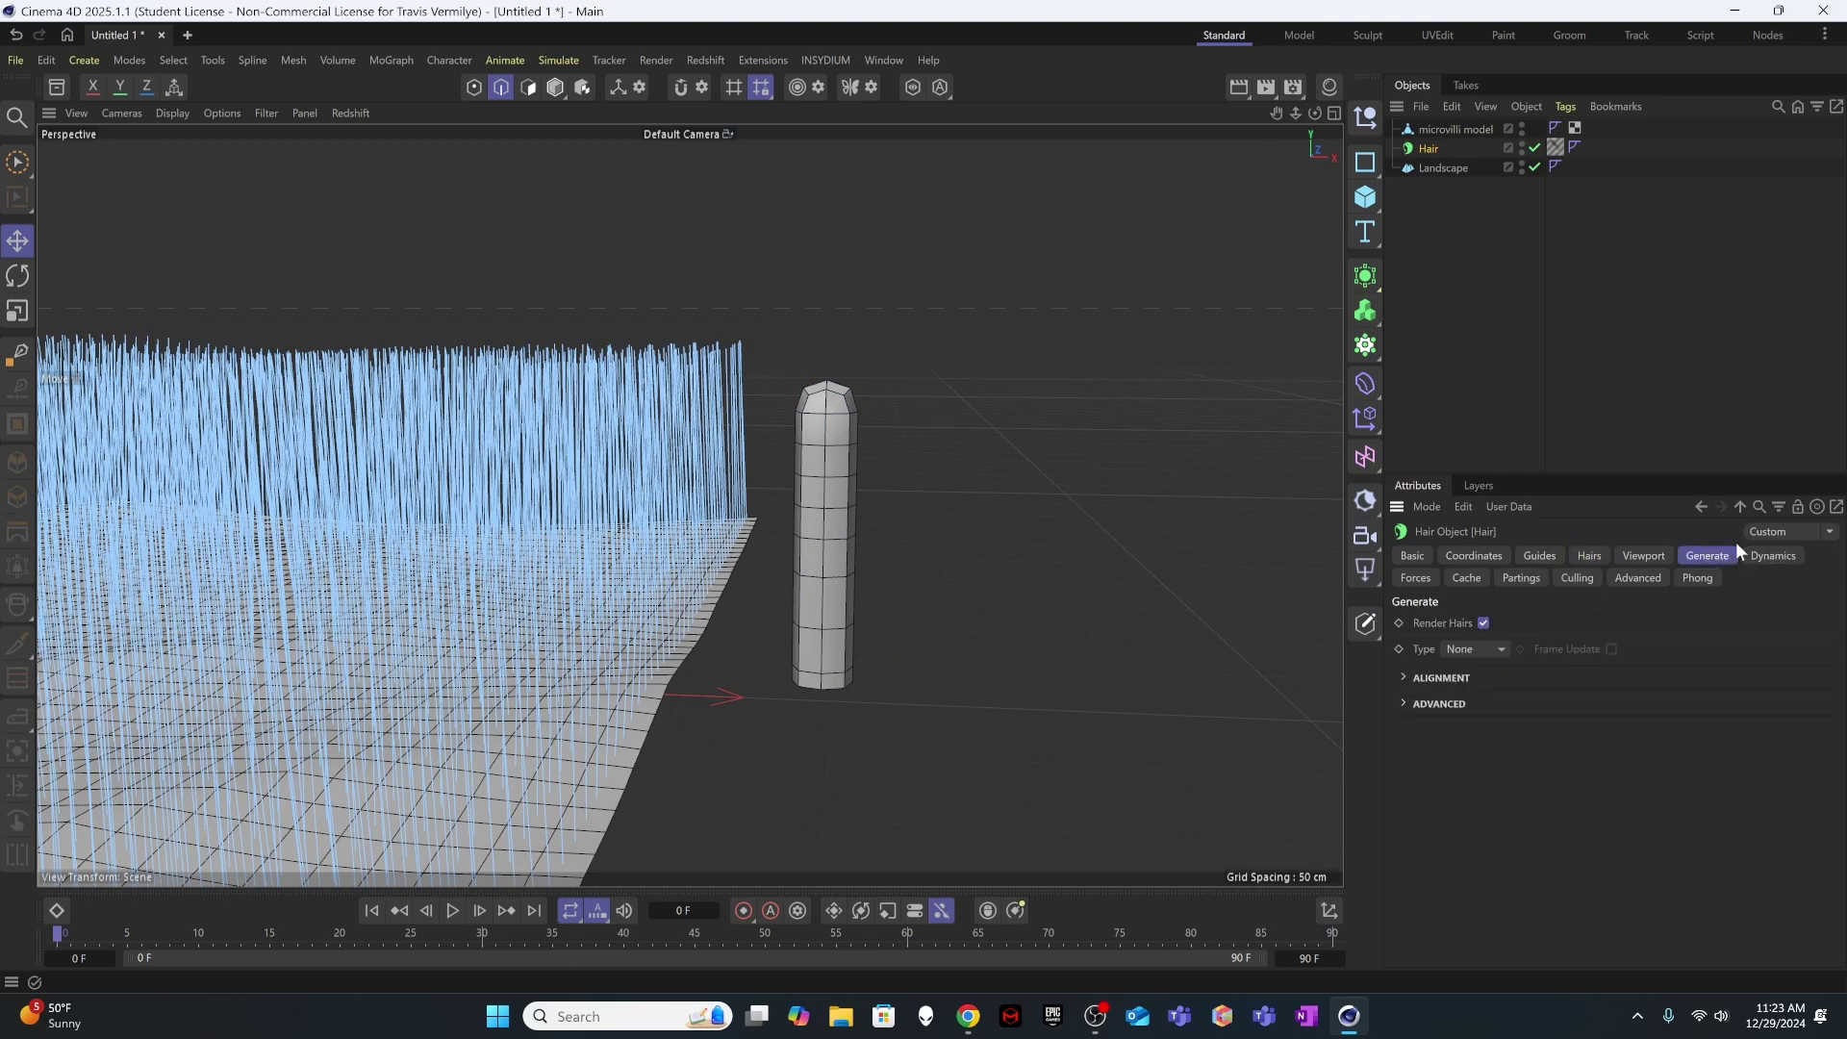
left_click(1487, 650)
left_click(1486, 798)
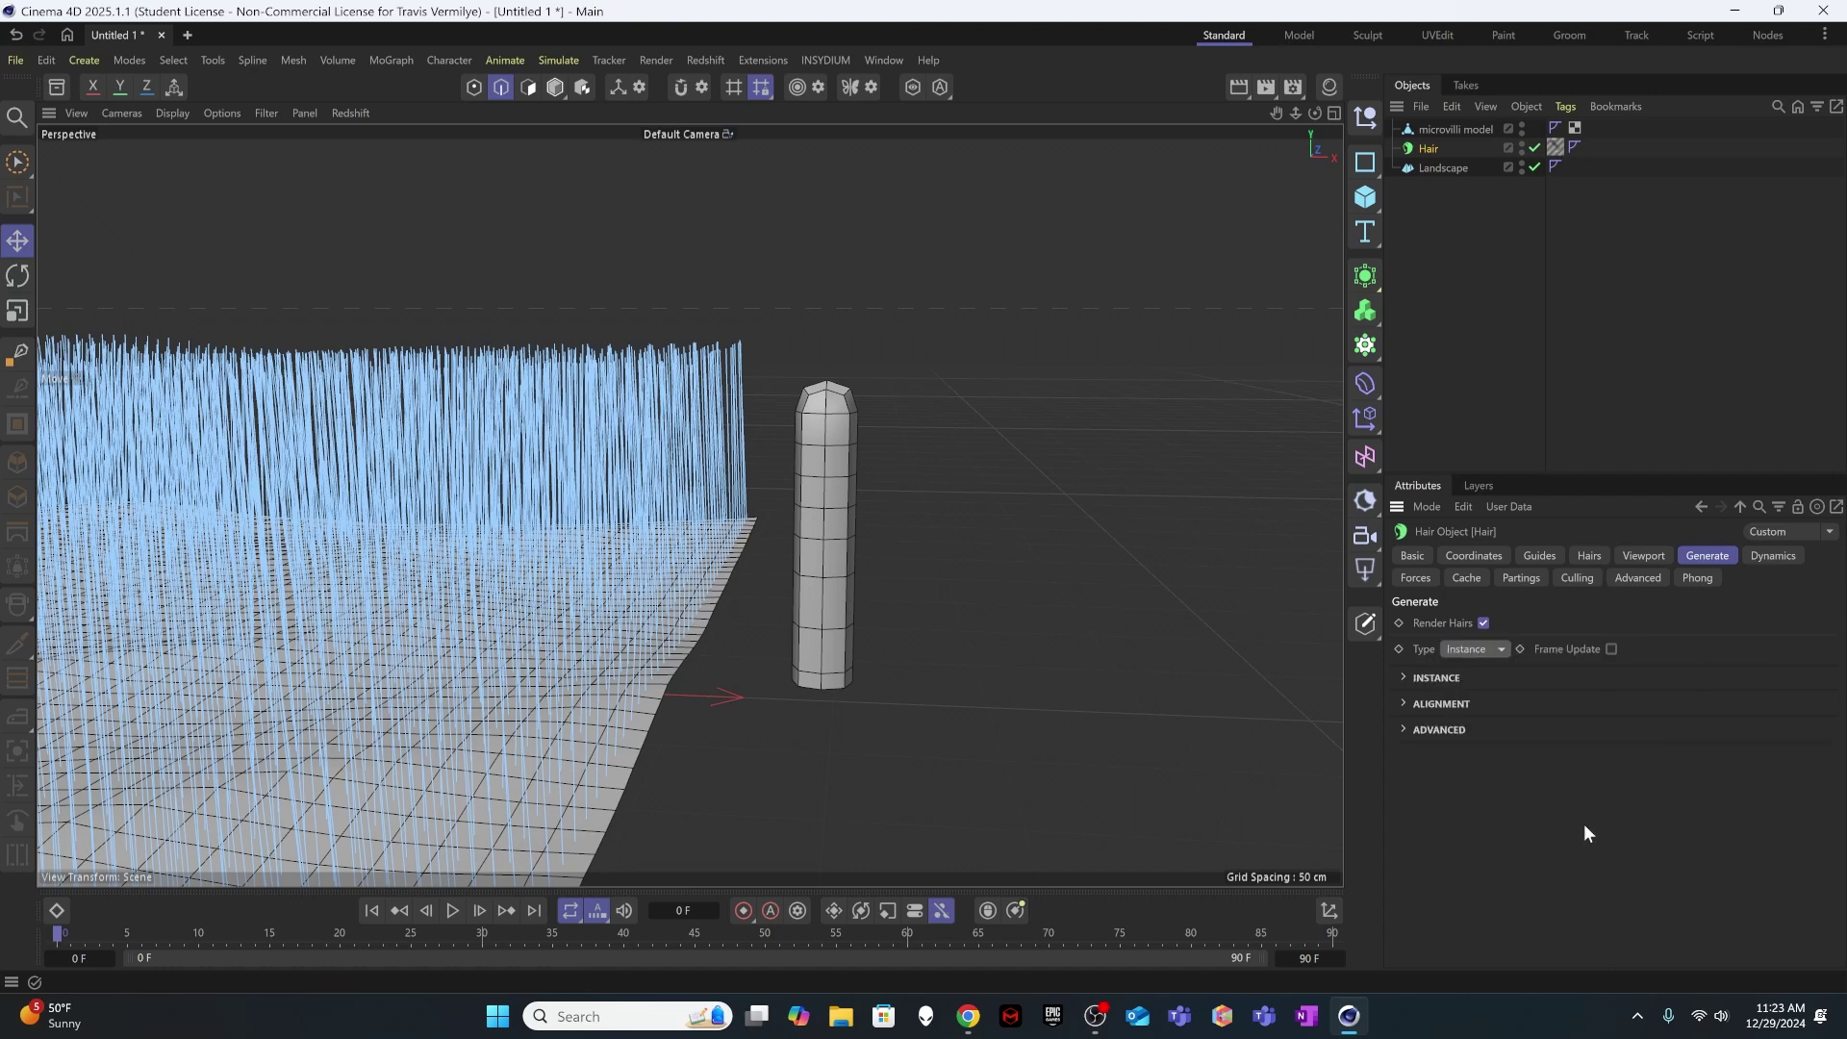
left_click(1406, 679)
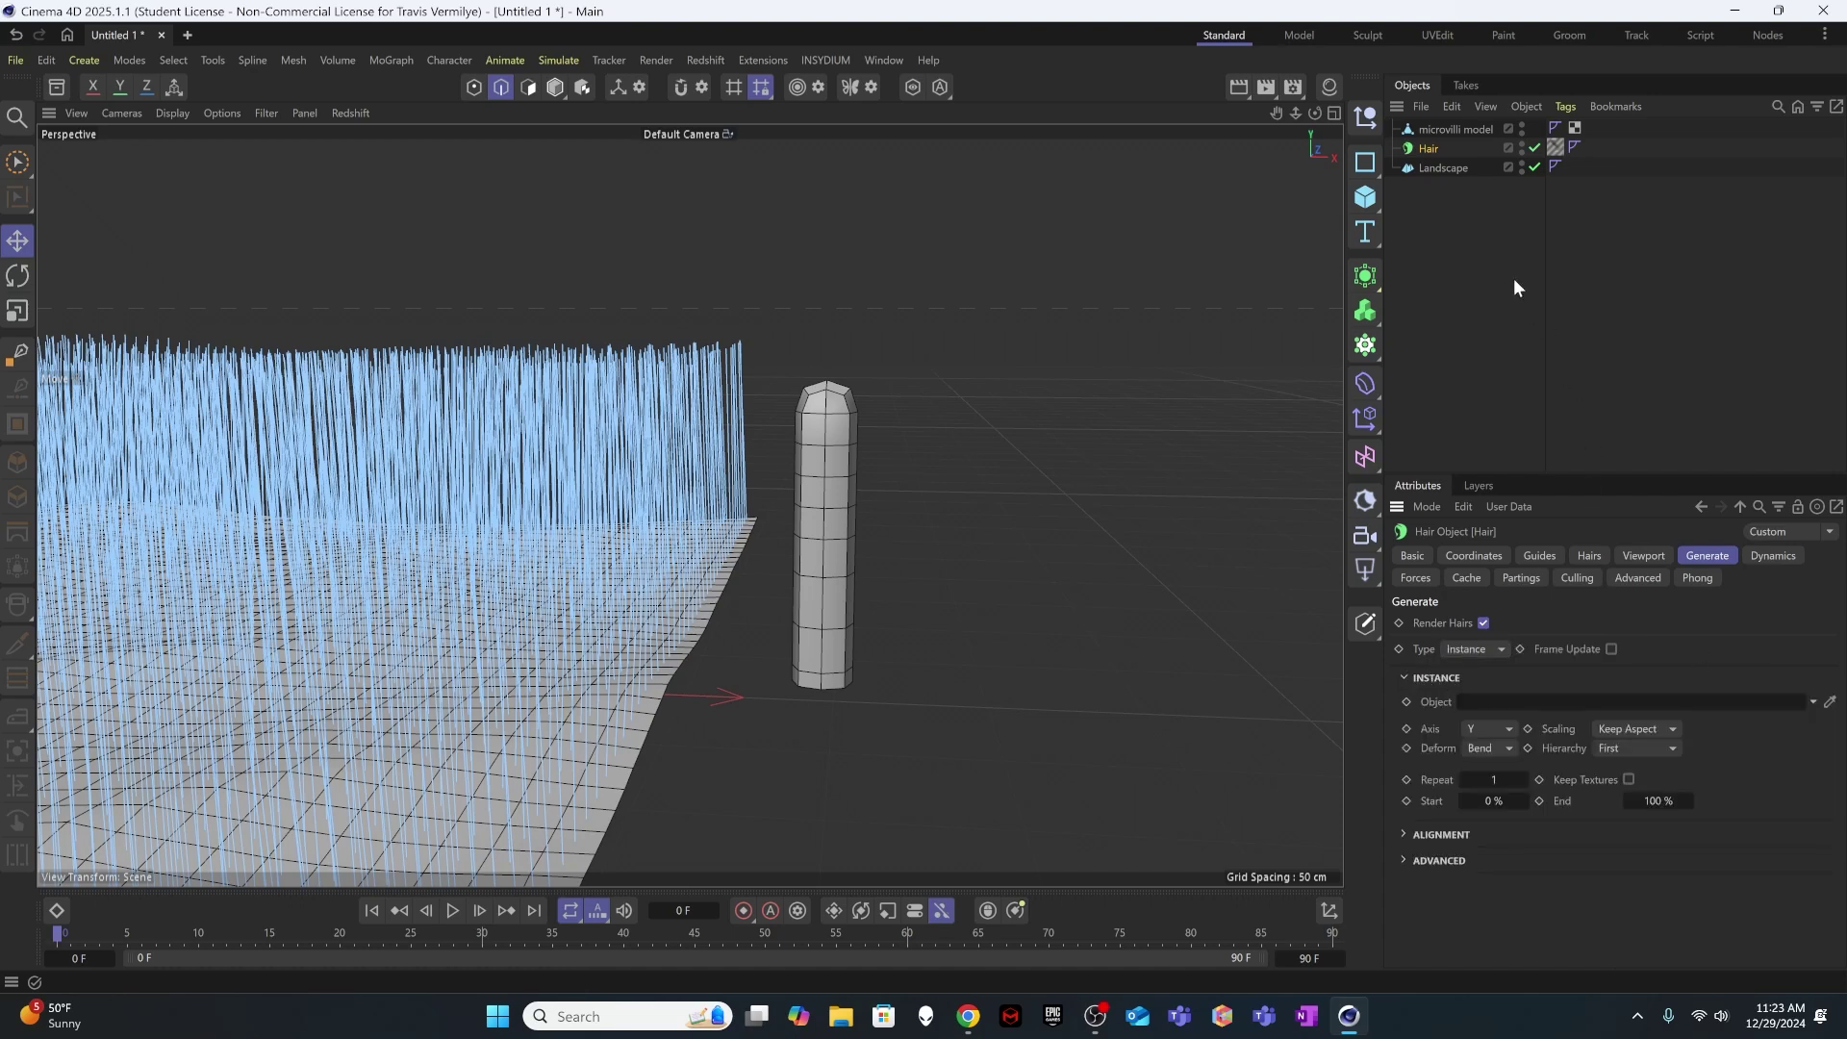
left_click_drag(1443, 129, 1543, 700)
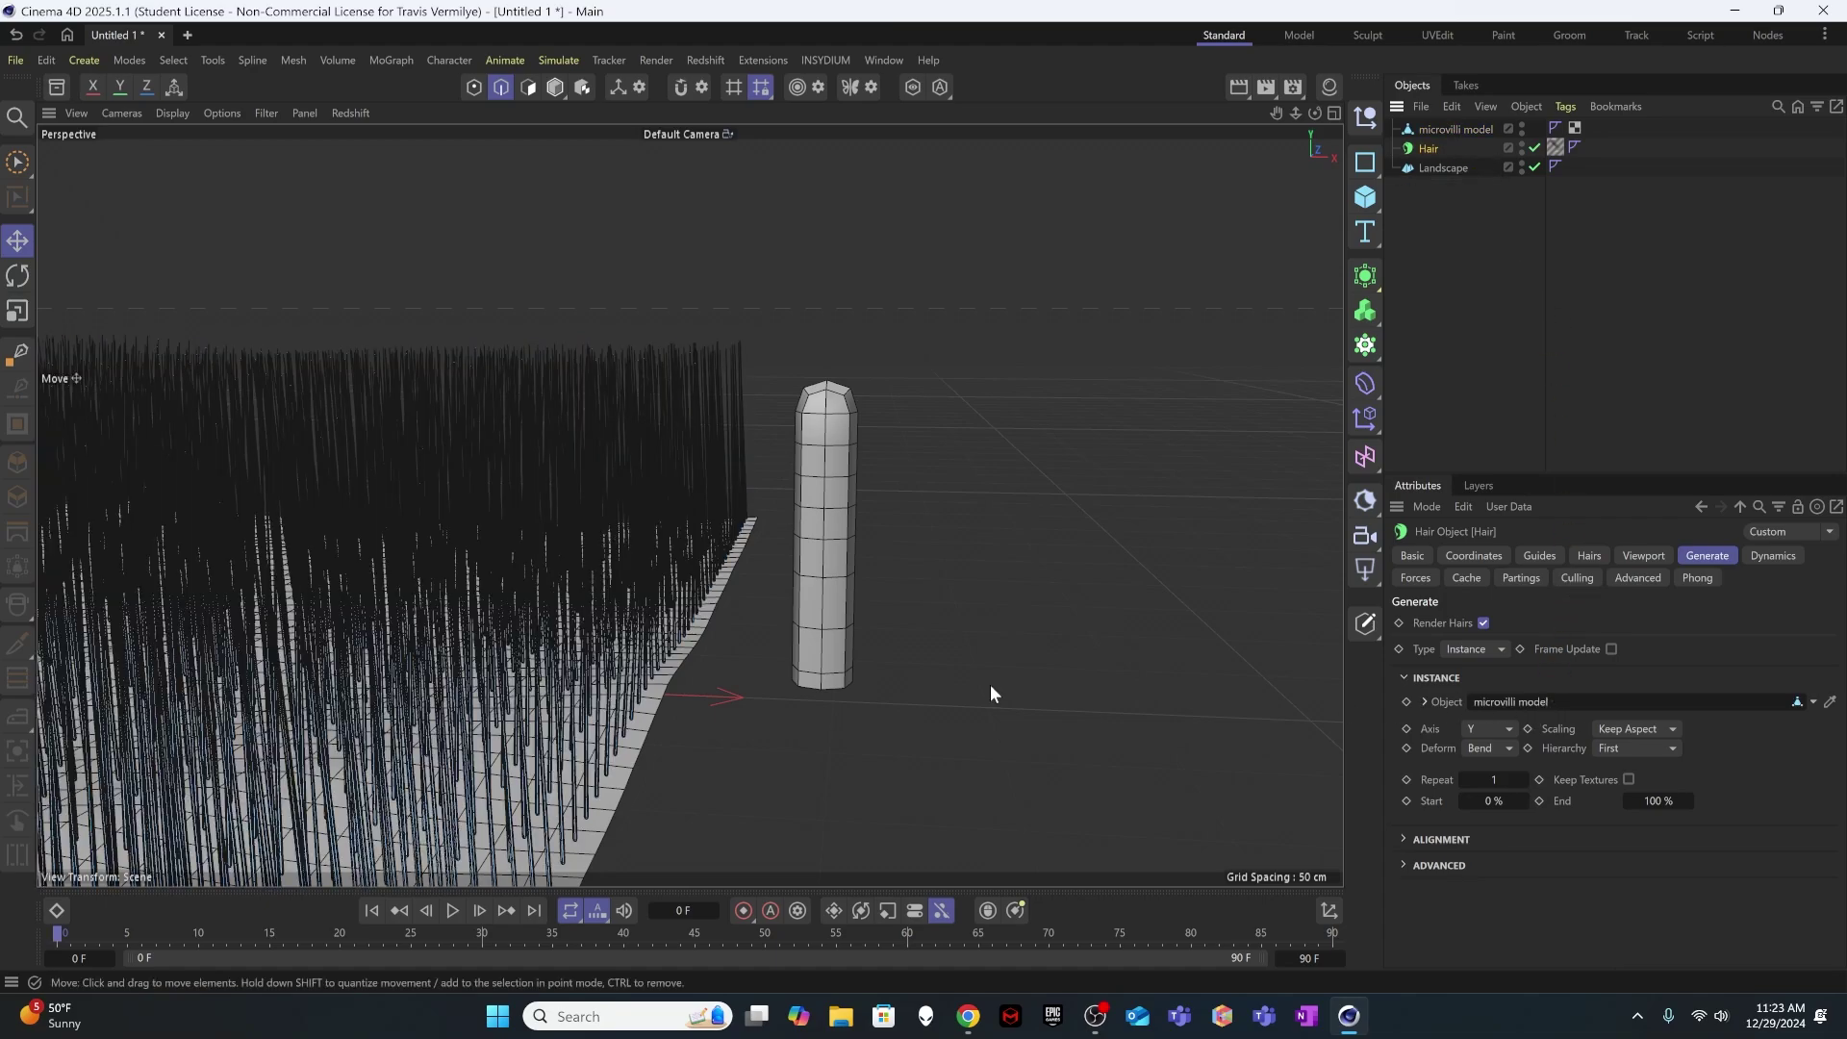
- Switch the viewport display to Gouraud Shading and inspect the instanced hairs with nothing selected
left_click_drag(658, 631, 601, 380, "alt")
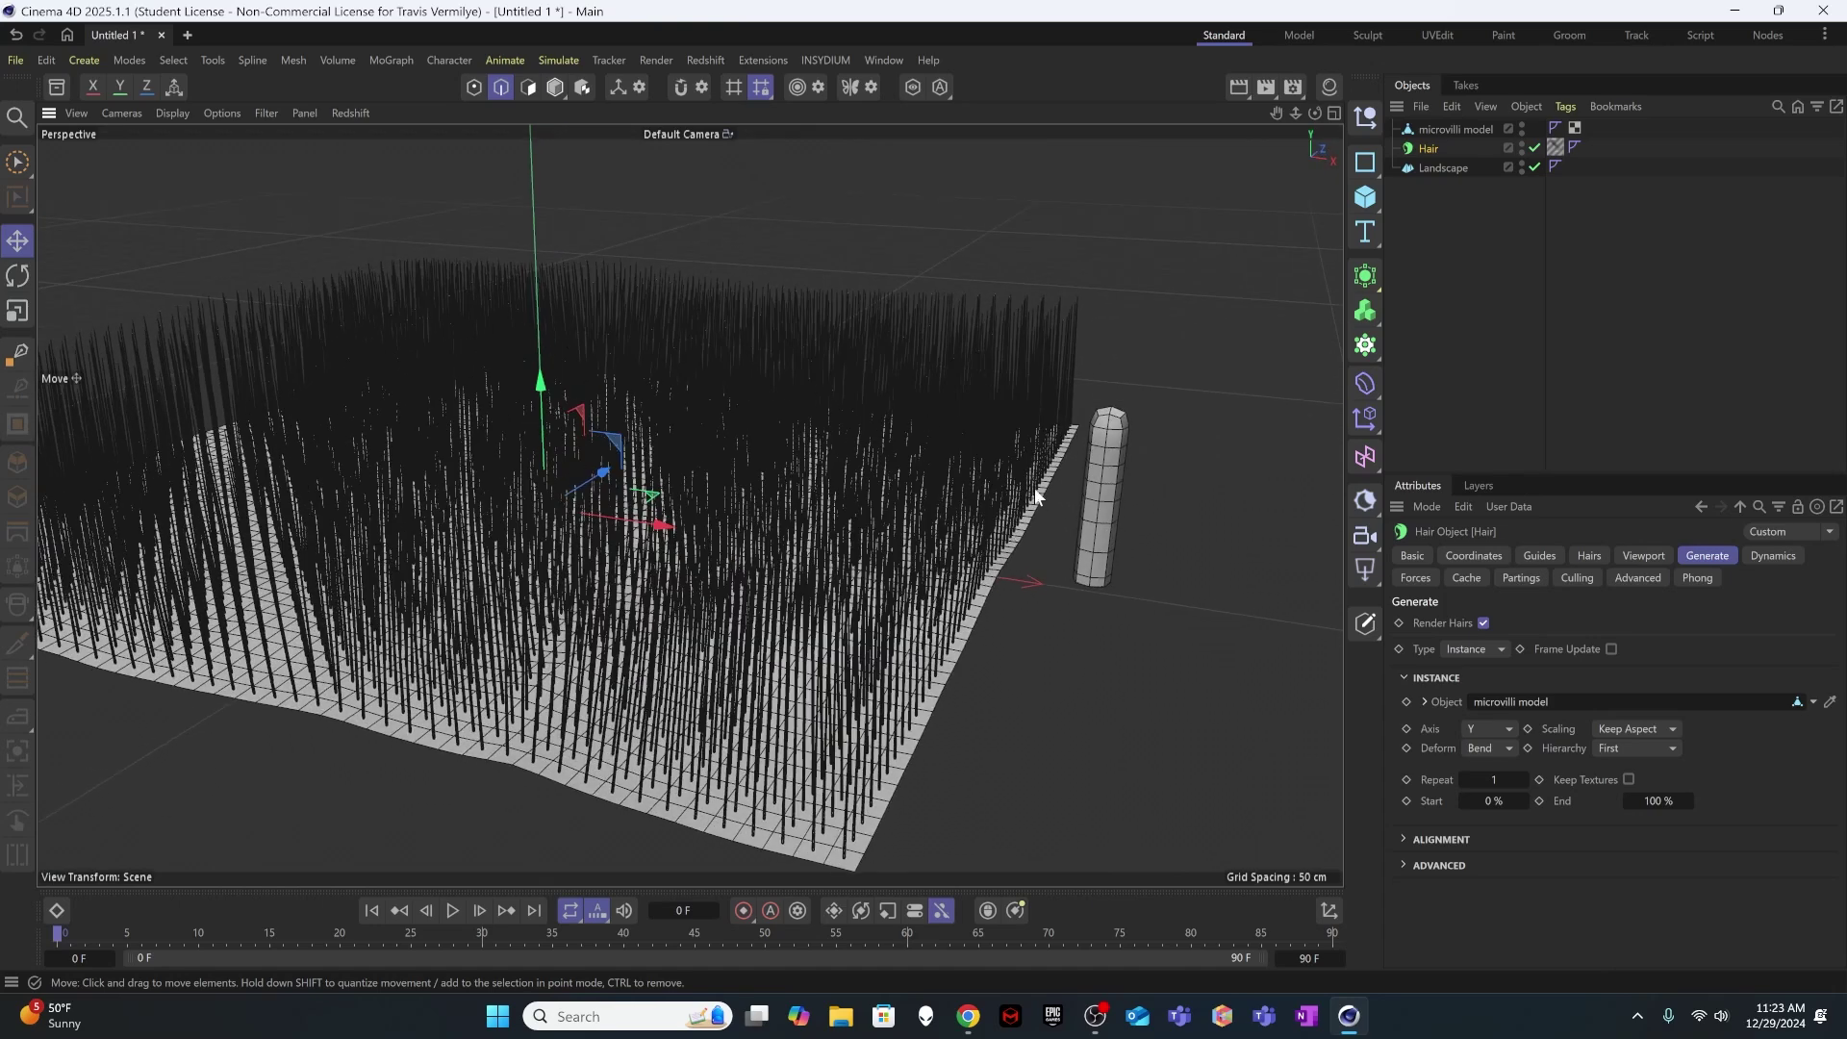
key("n")
key("a")
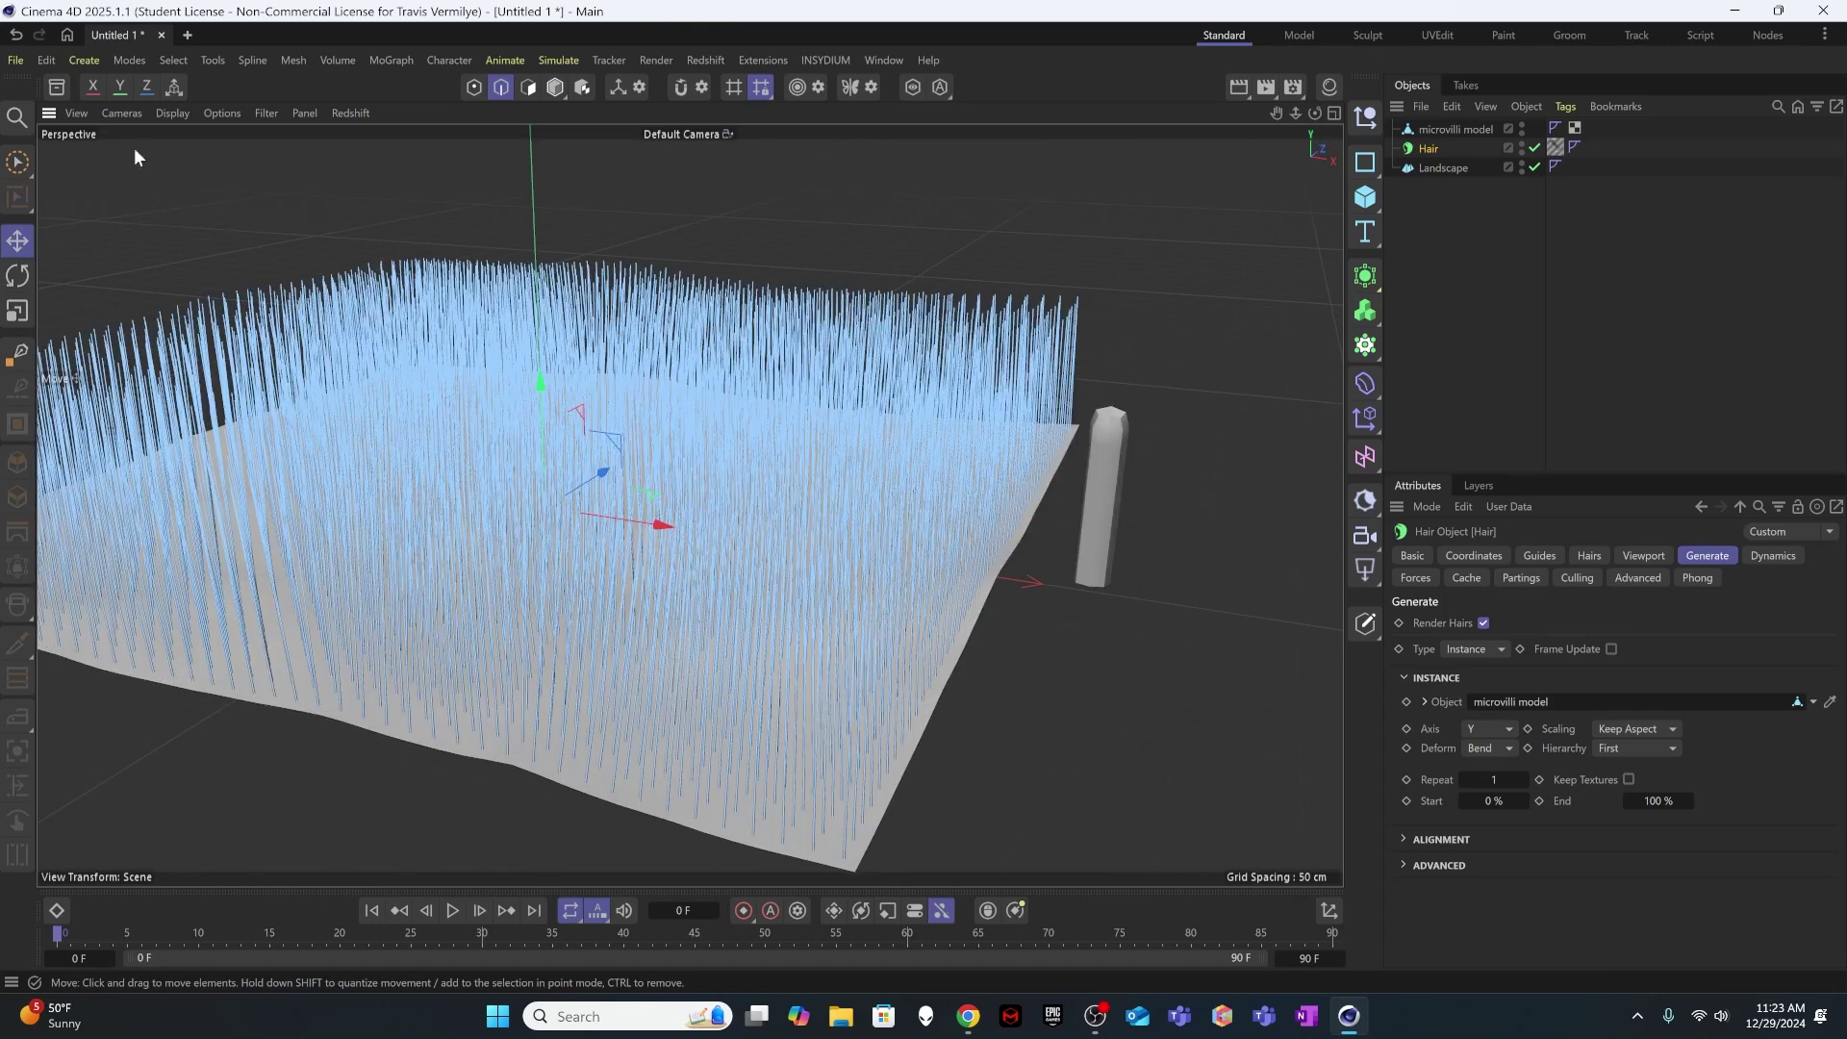
left_click(217, 113)
mouse_move(177, 113)
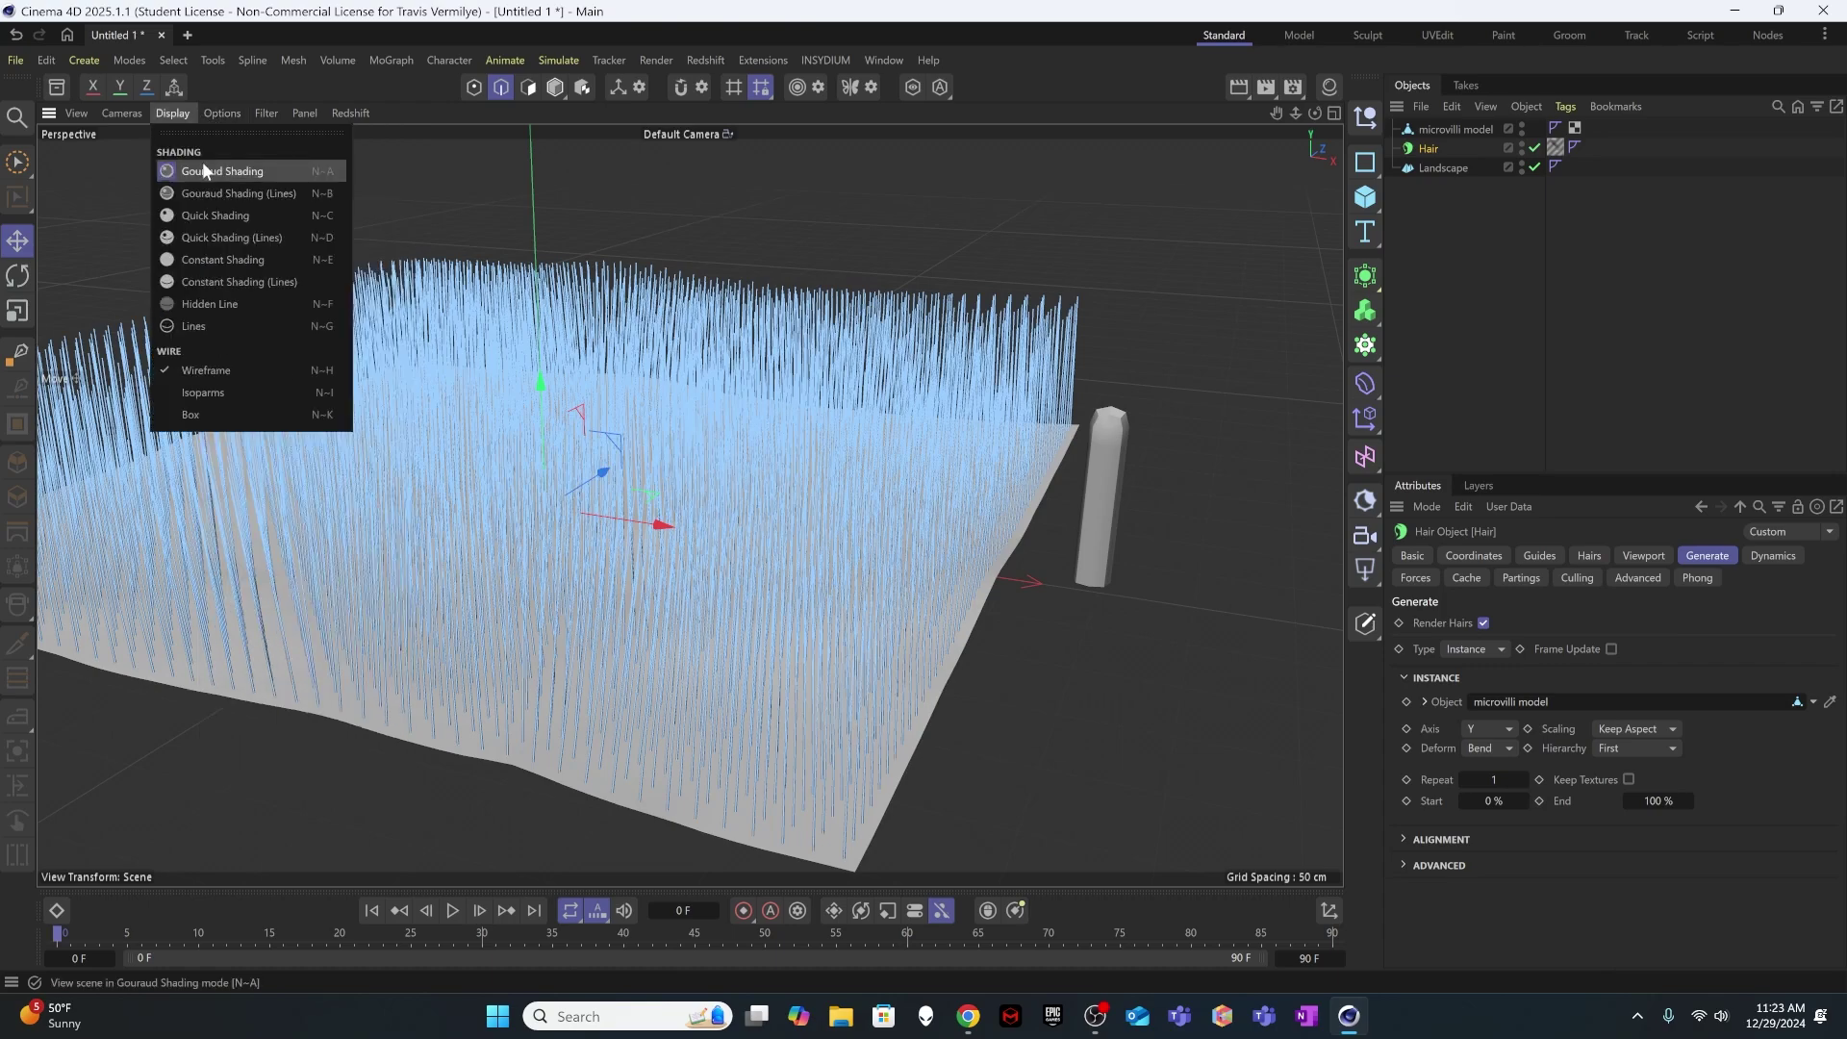
left_click(1549, 309)
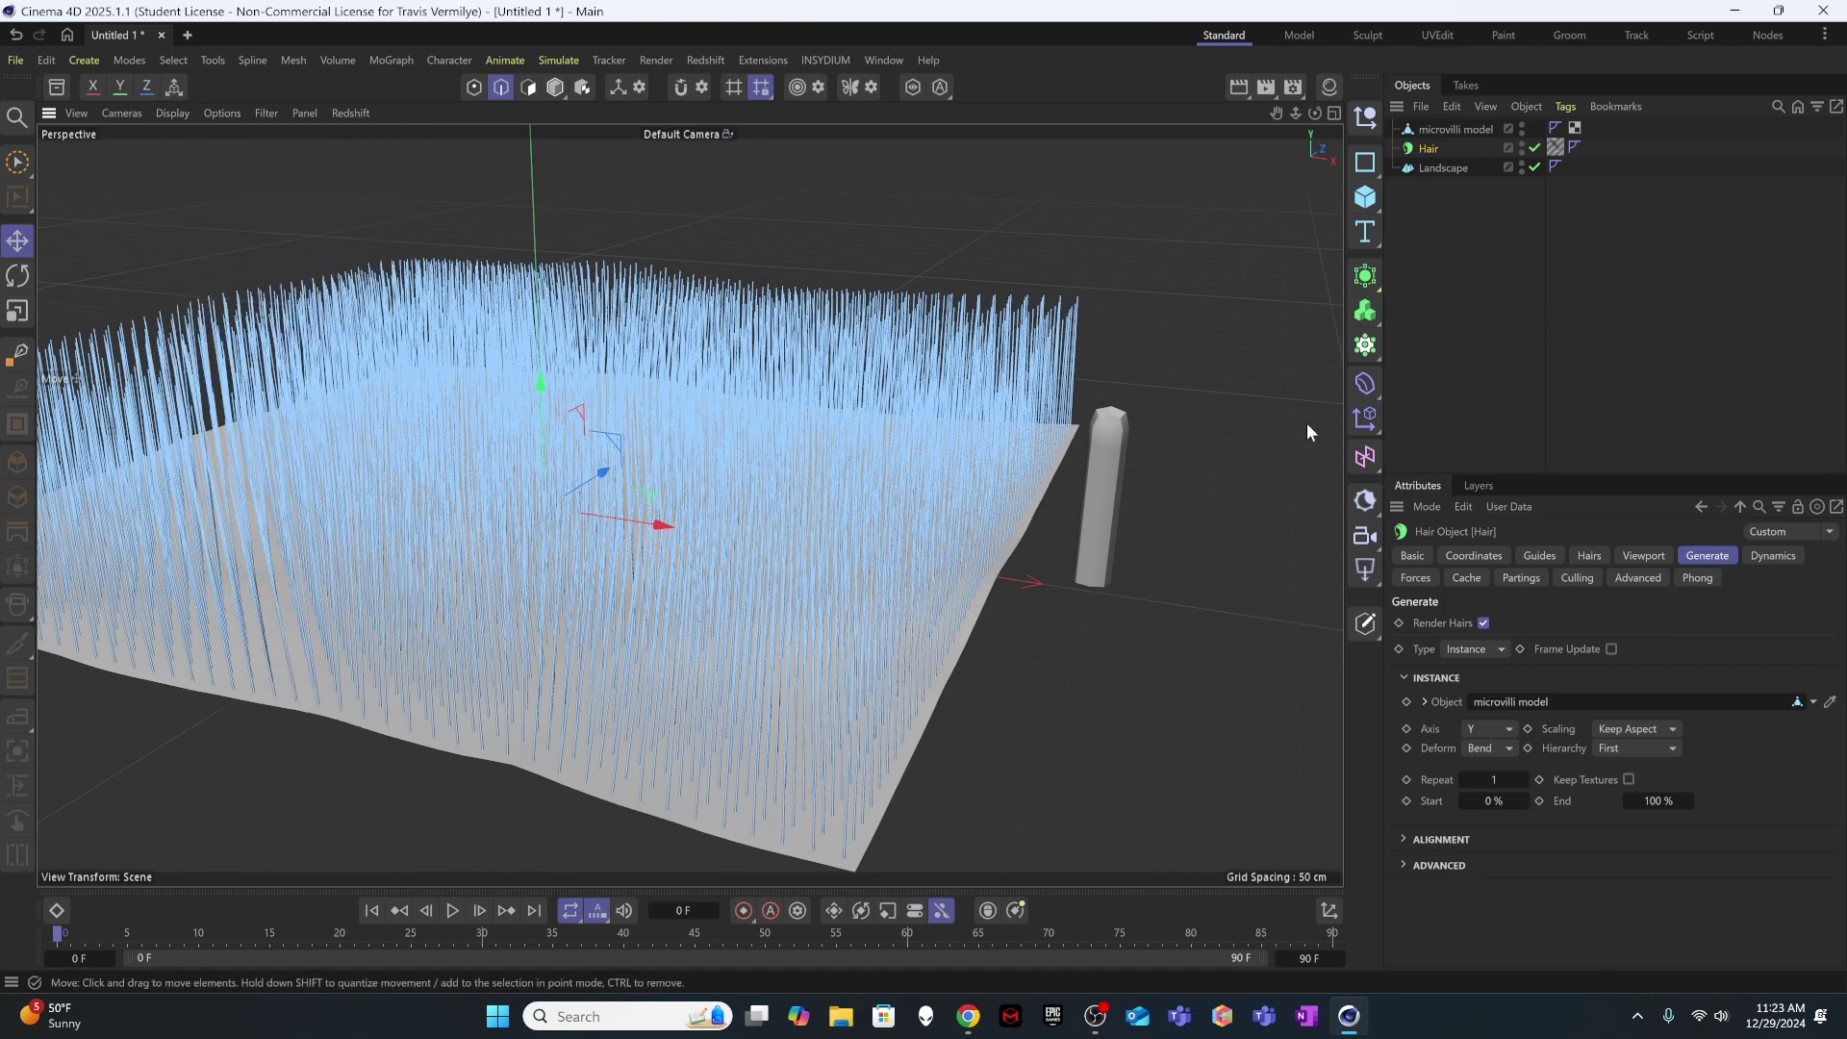
left_click_drag(848, 571, 847, 505, "alt")
mouse_move(972, 528)
left_mouse_down("alt")
mouse_move(915, 483)
mouse_move(932, 528)
mouse_move(912, 553)
mouse_move(907, 528)
mouse_move(938, 539)
left_mouse_up("alt")
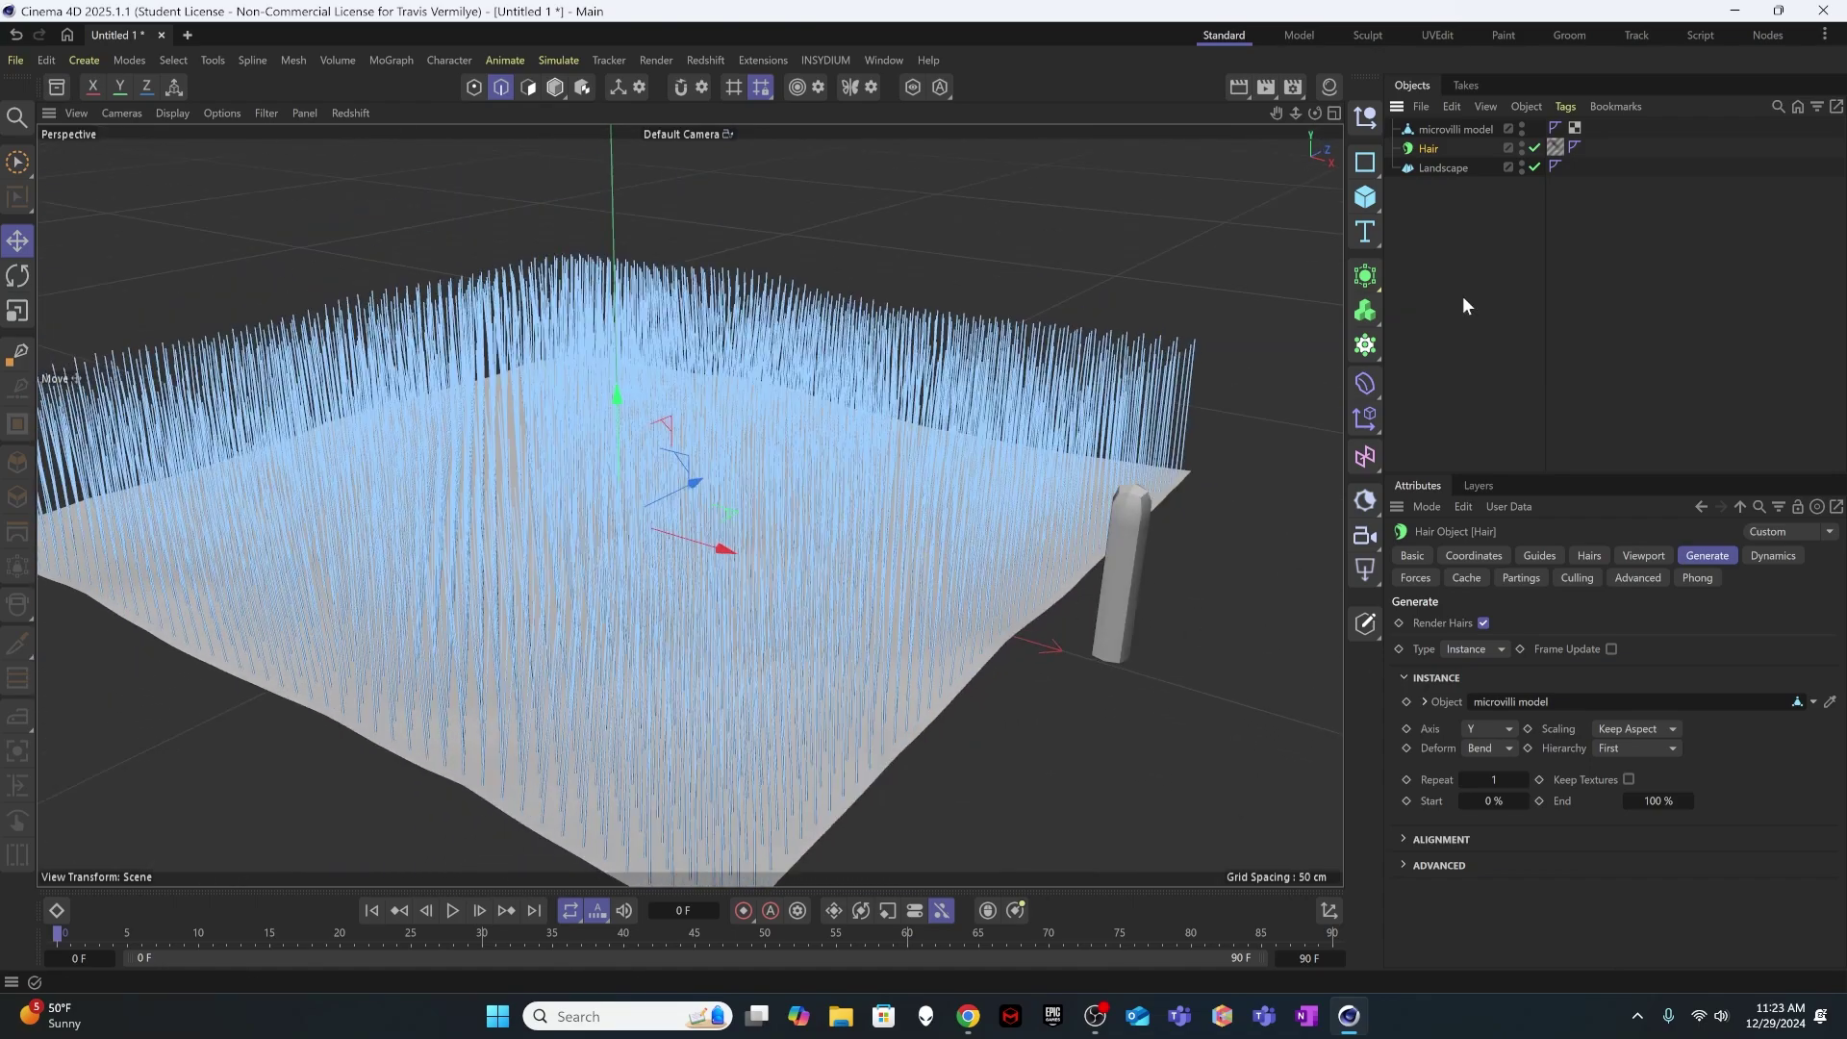
left_click_drag(967, 614, 869, 573, "alt")
key("ctrl+shift+a")
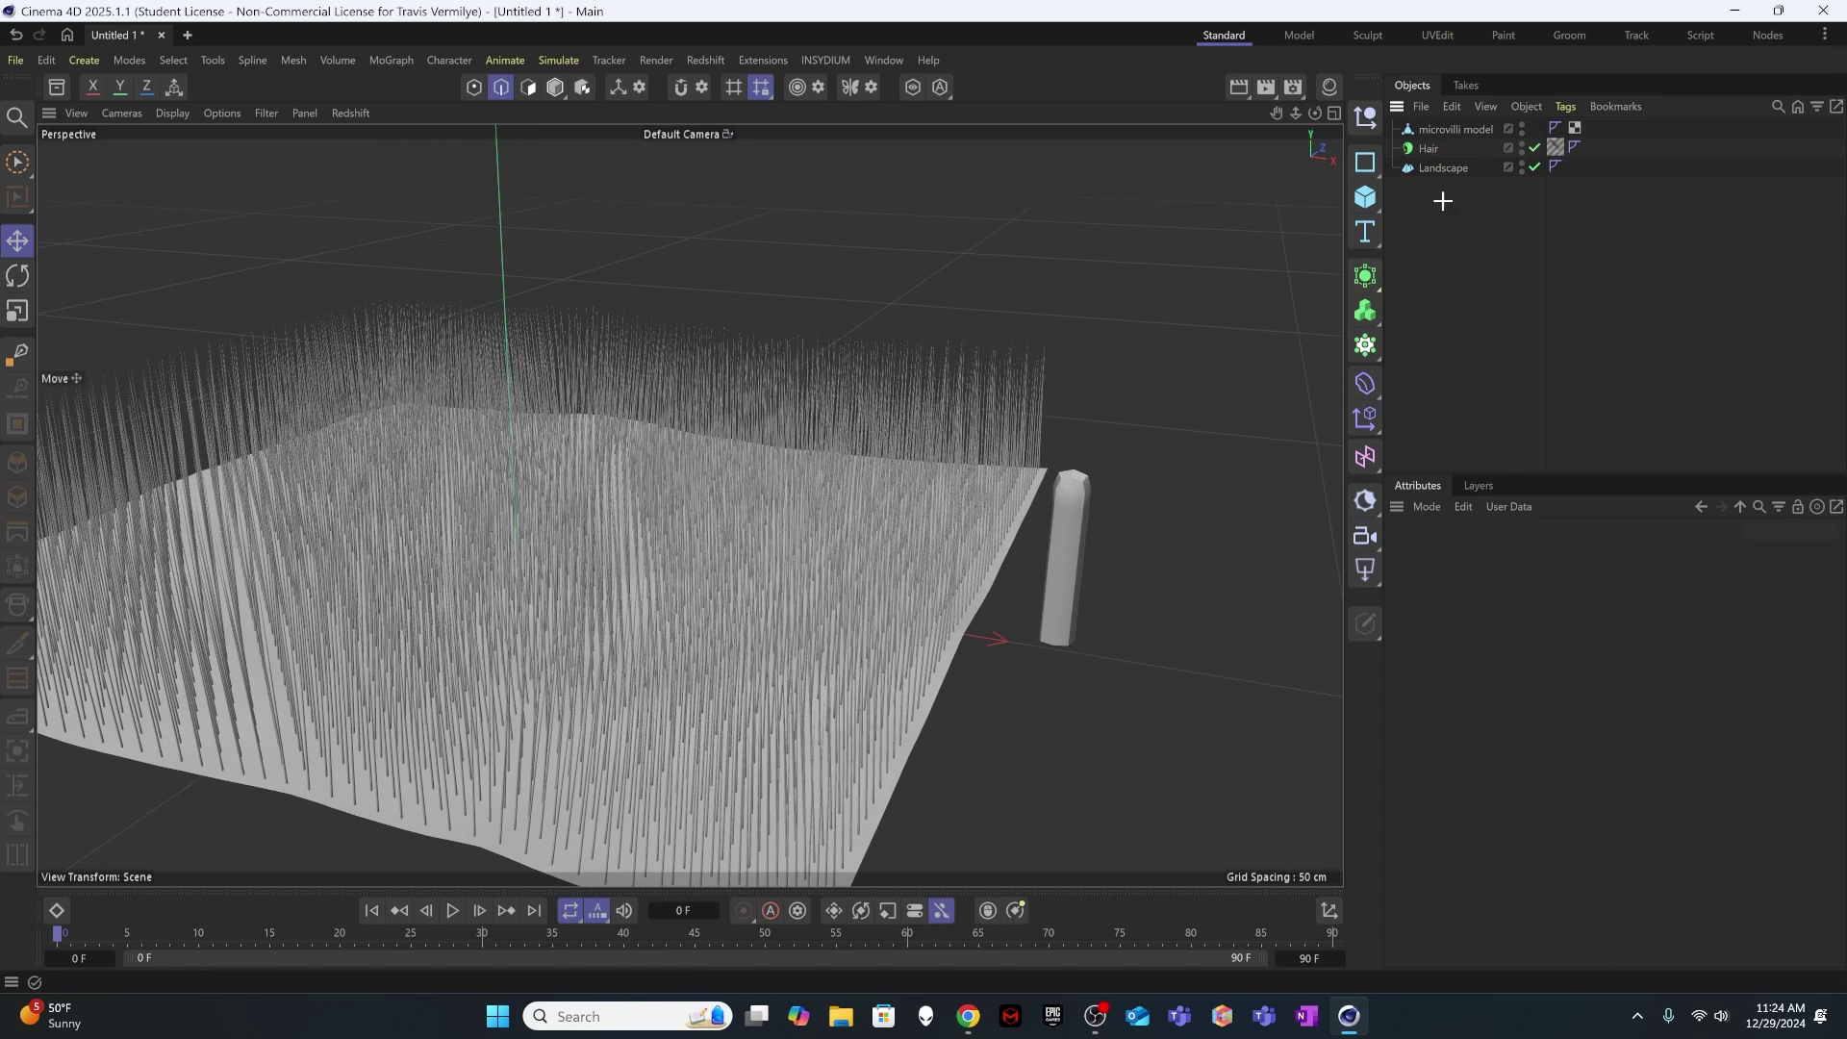
- Open the Hair Mat material's thickness settings and set both Root and Tip to 20 cm
left_click(1425, 148)
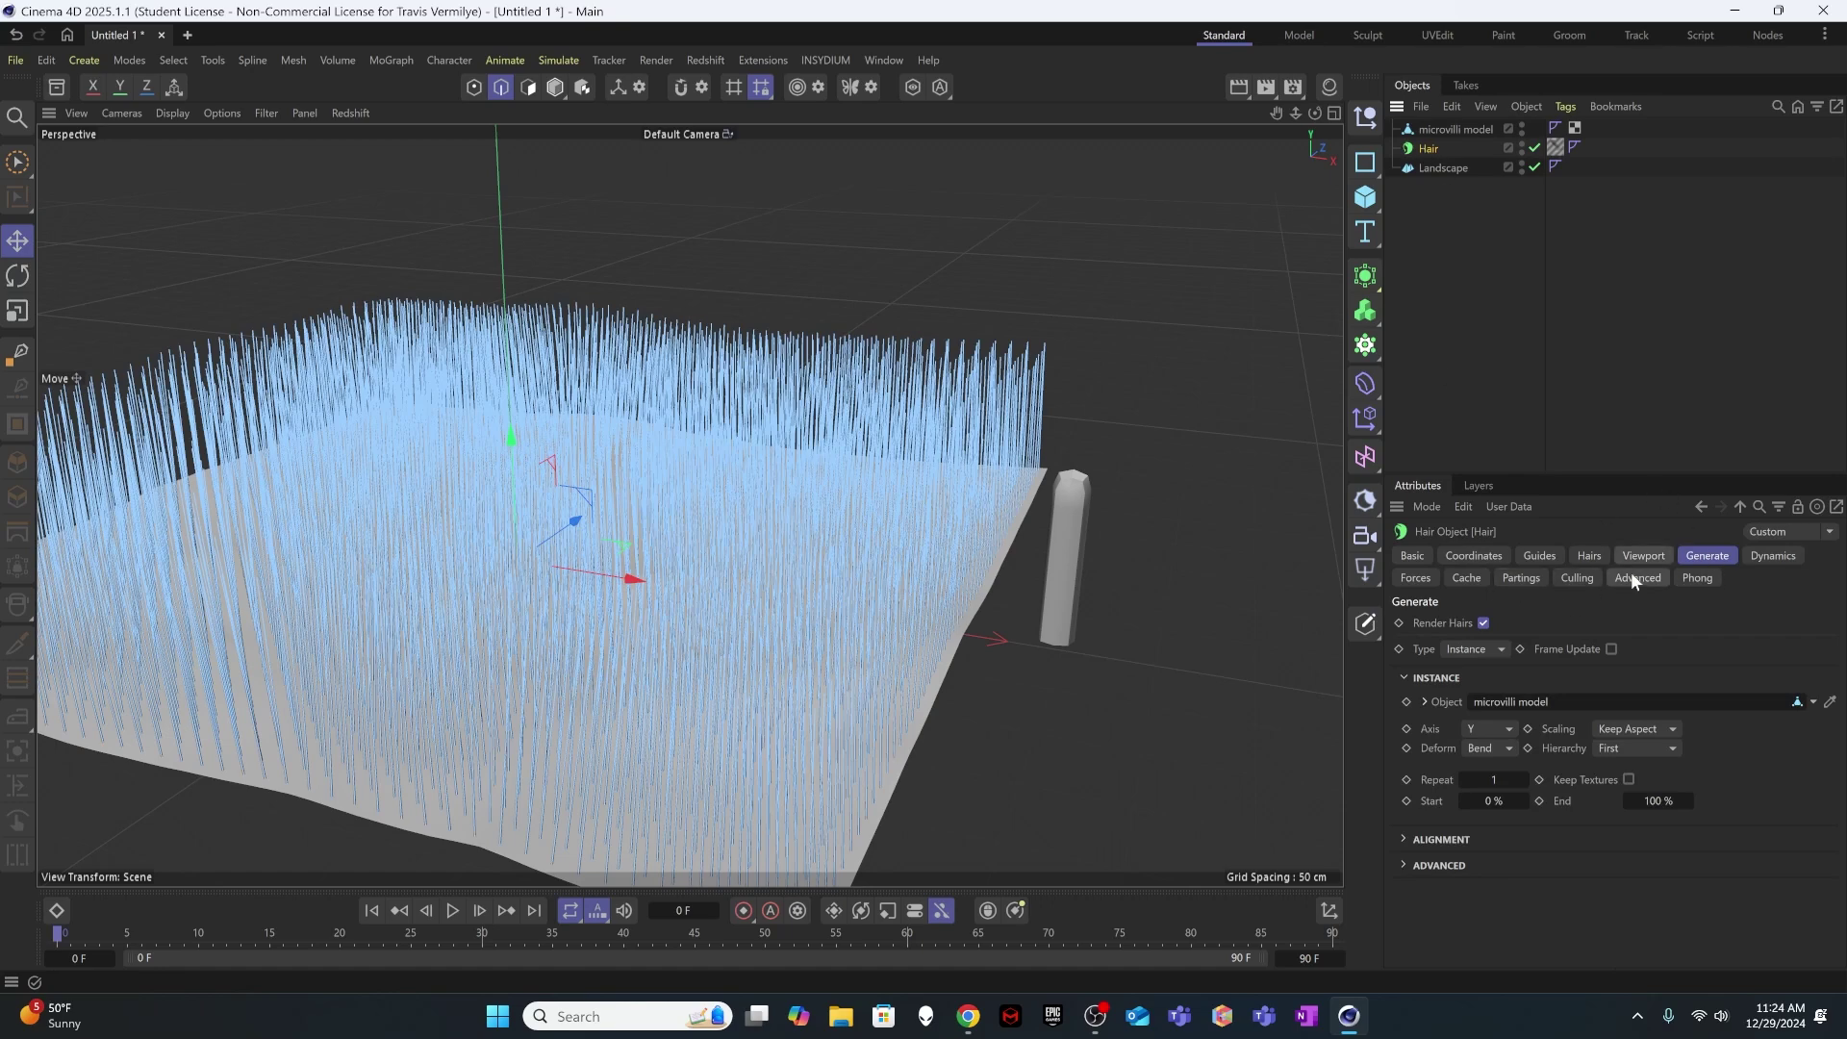
left_click(1329, 84)
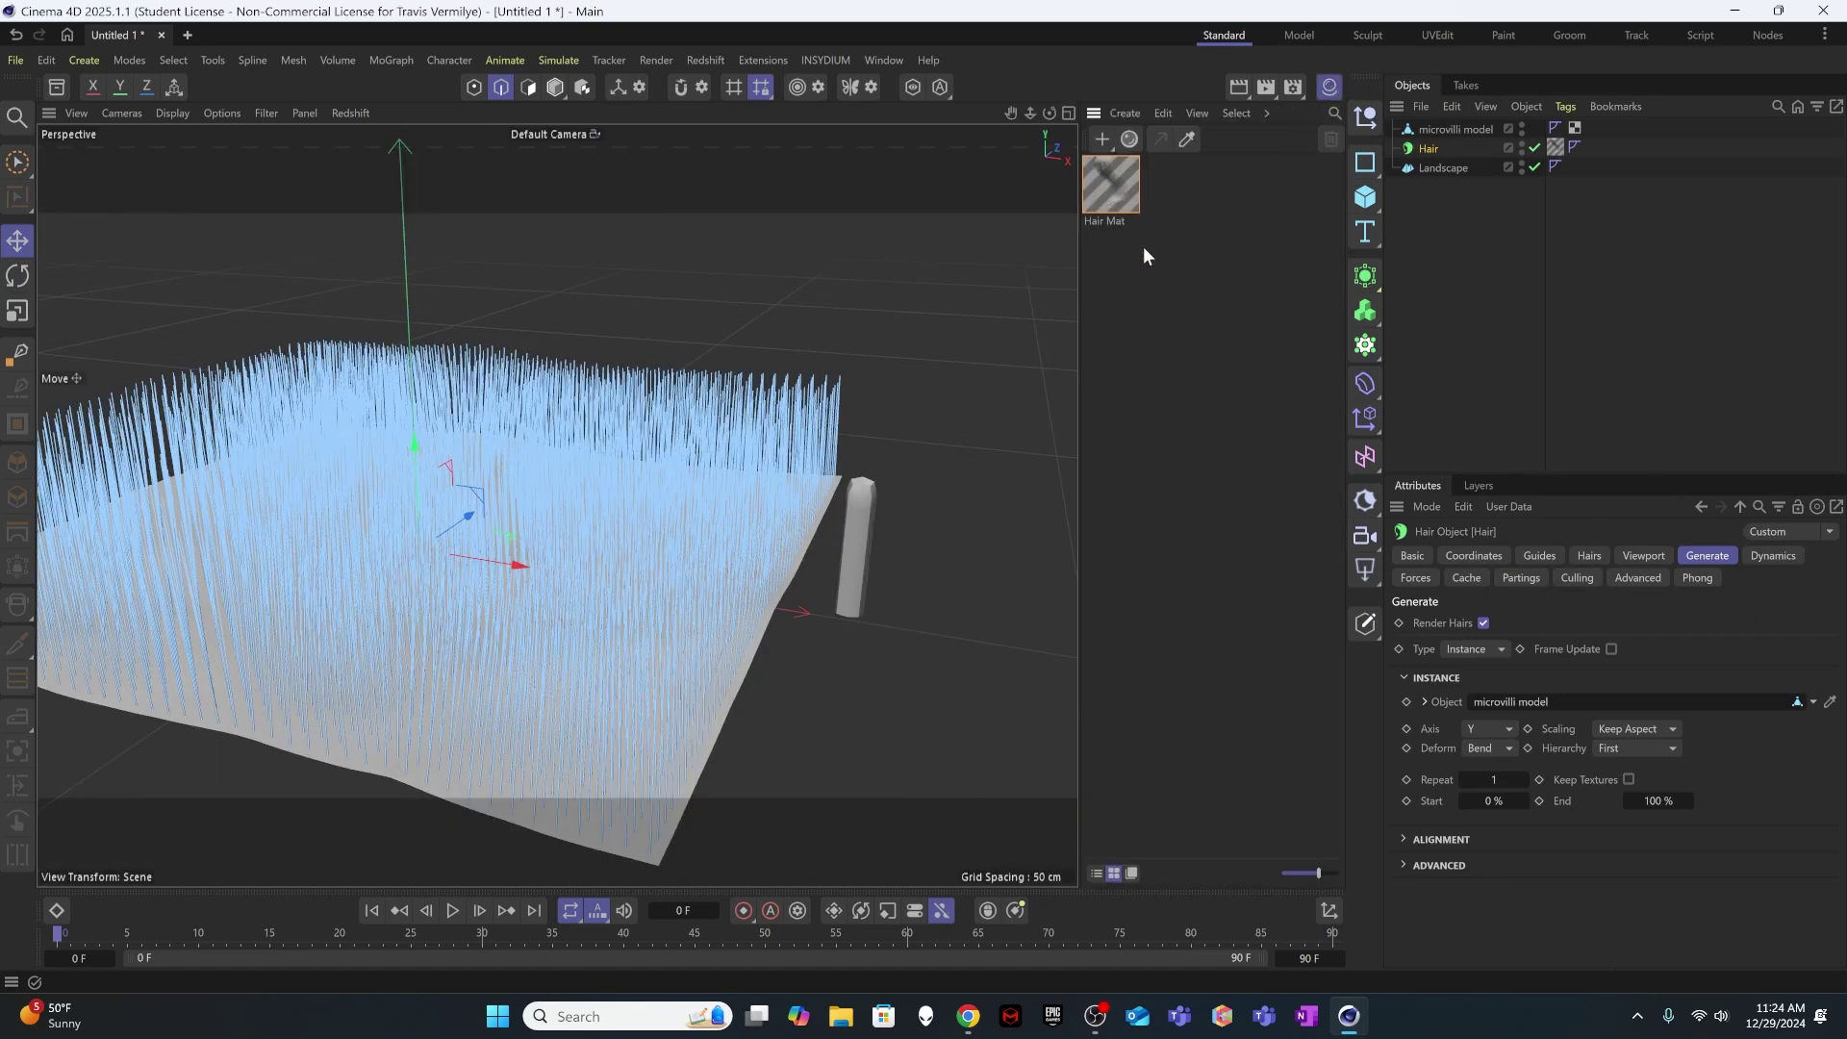
left_click(1111, 186)
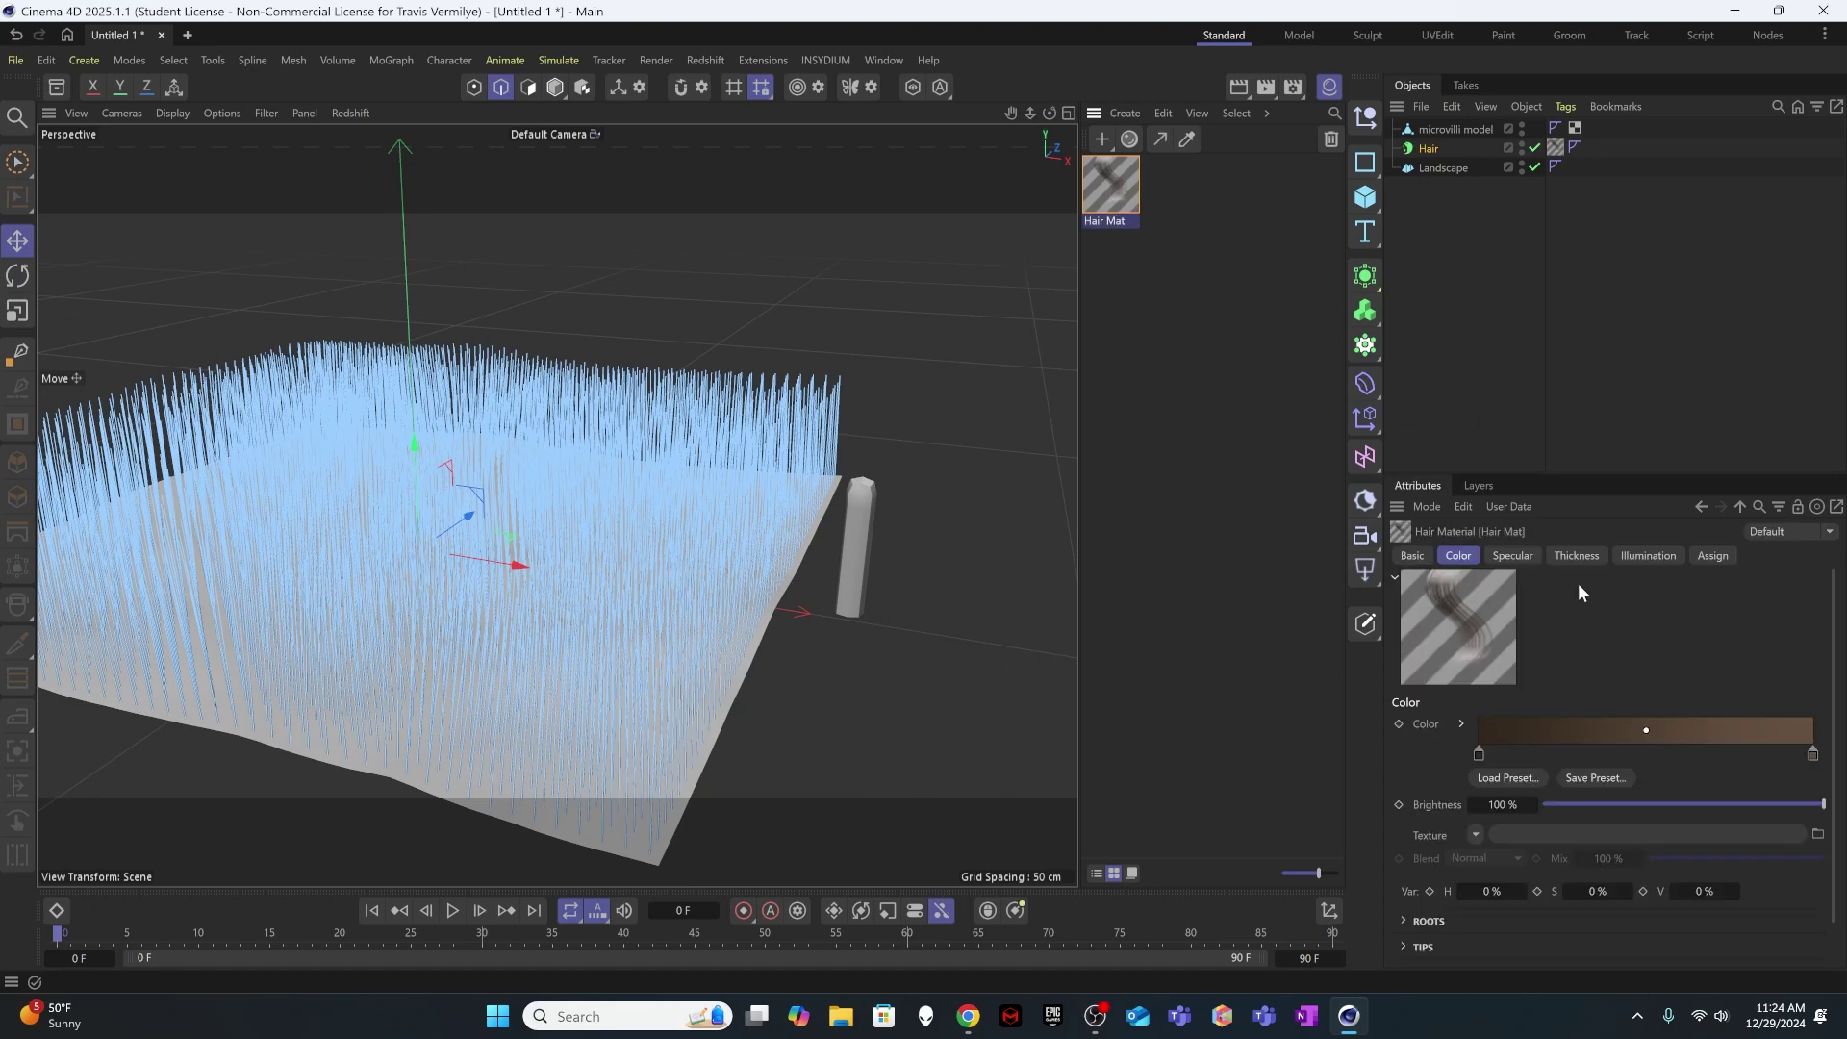
left_click(1573, 557)
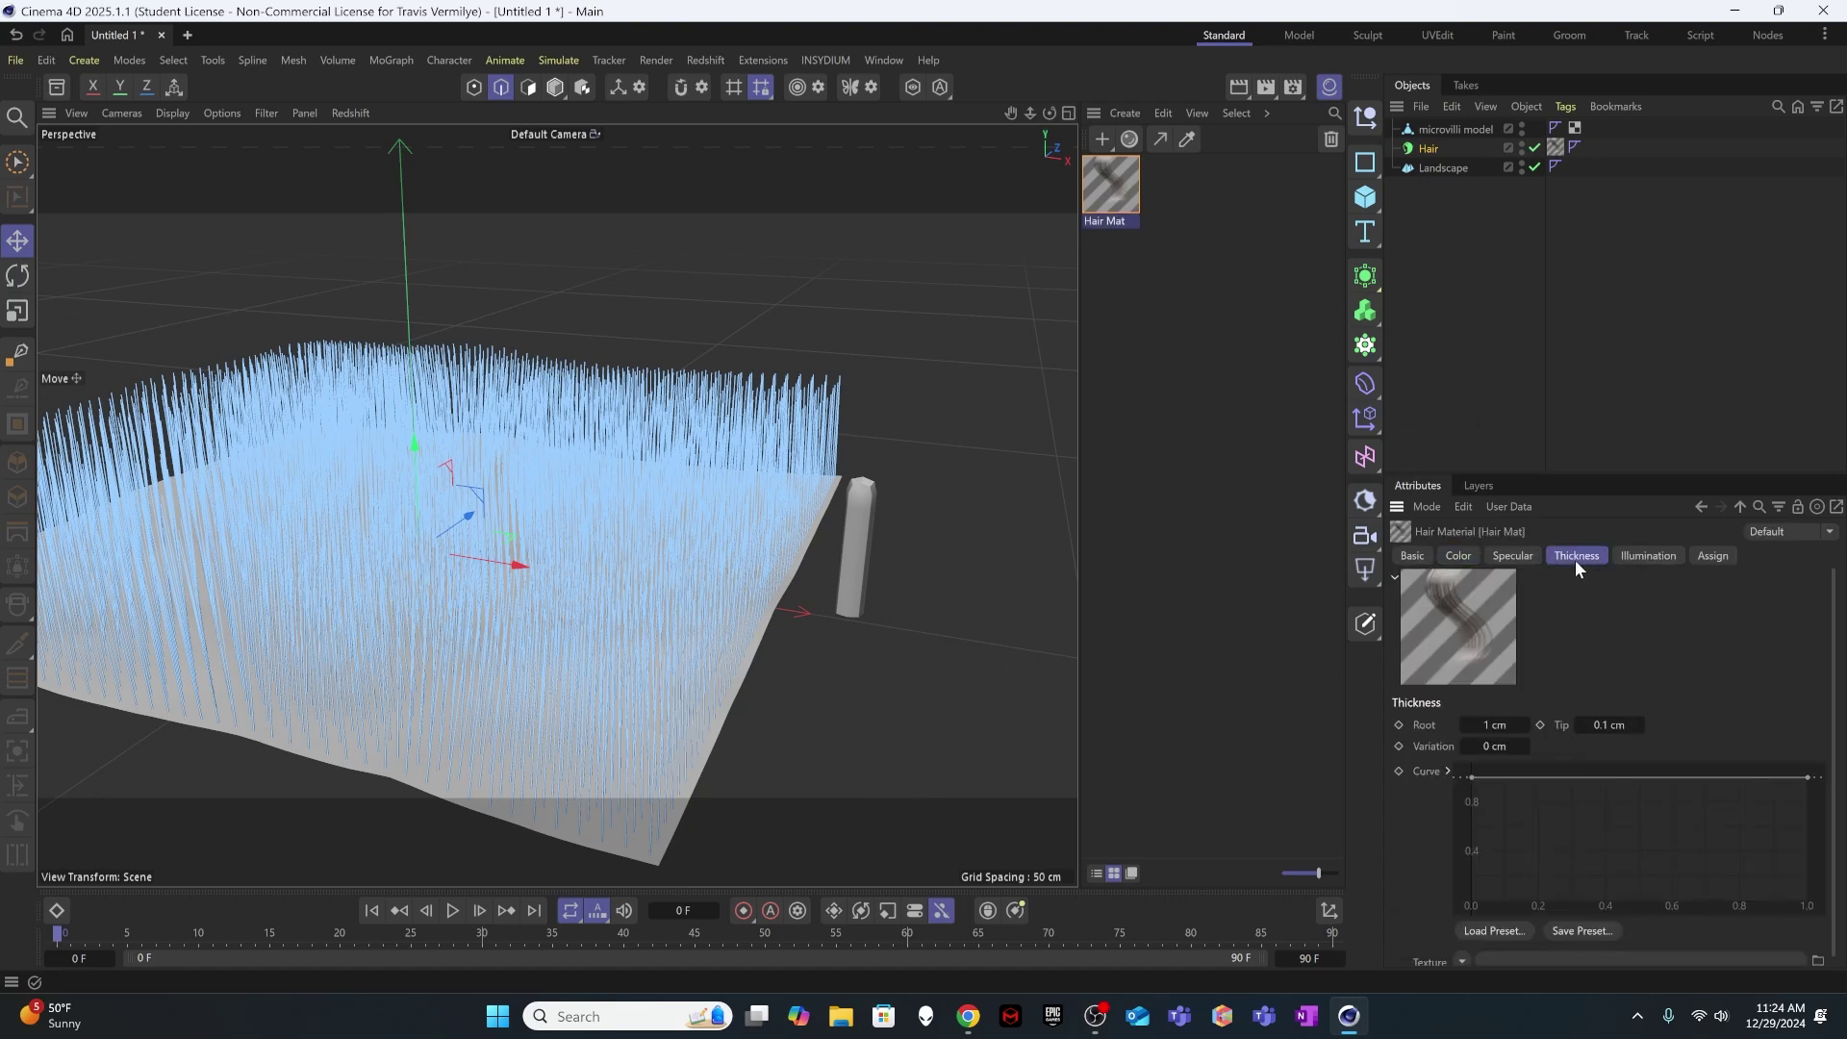
left_click(1494, 723)
type("20")
key("Return")
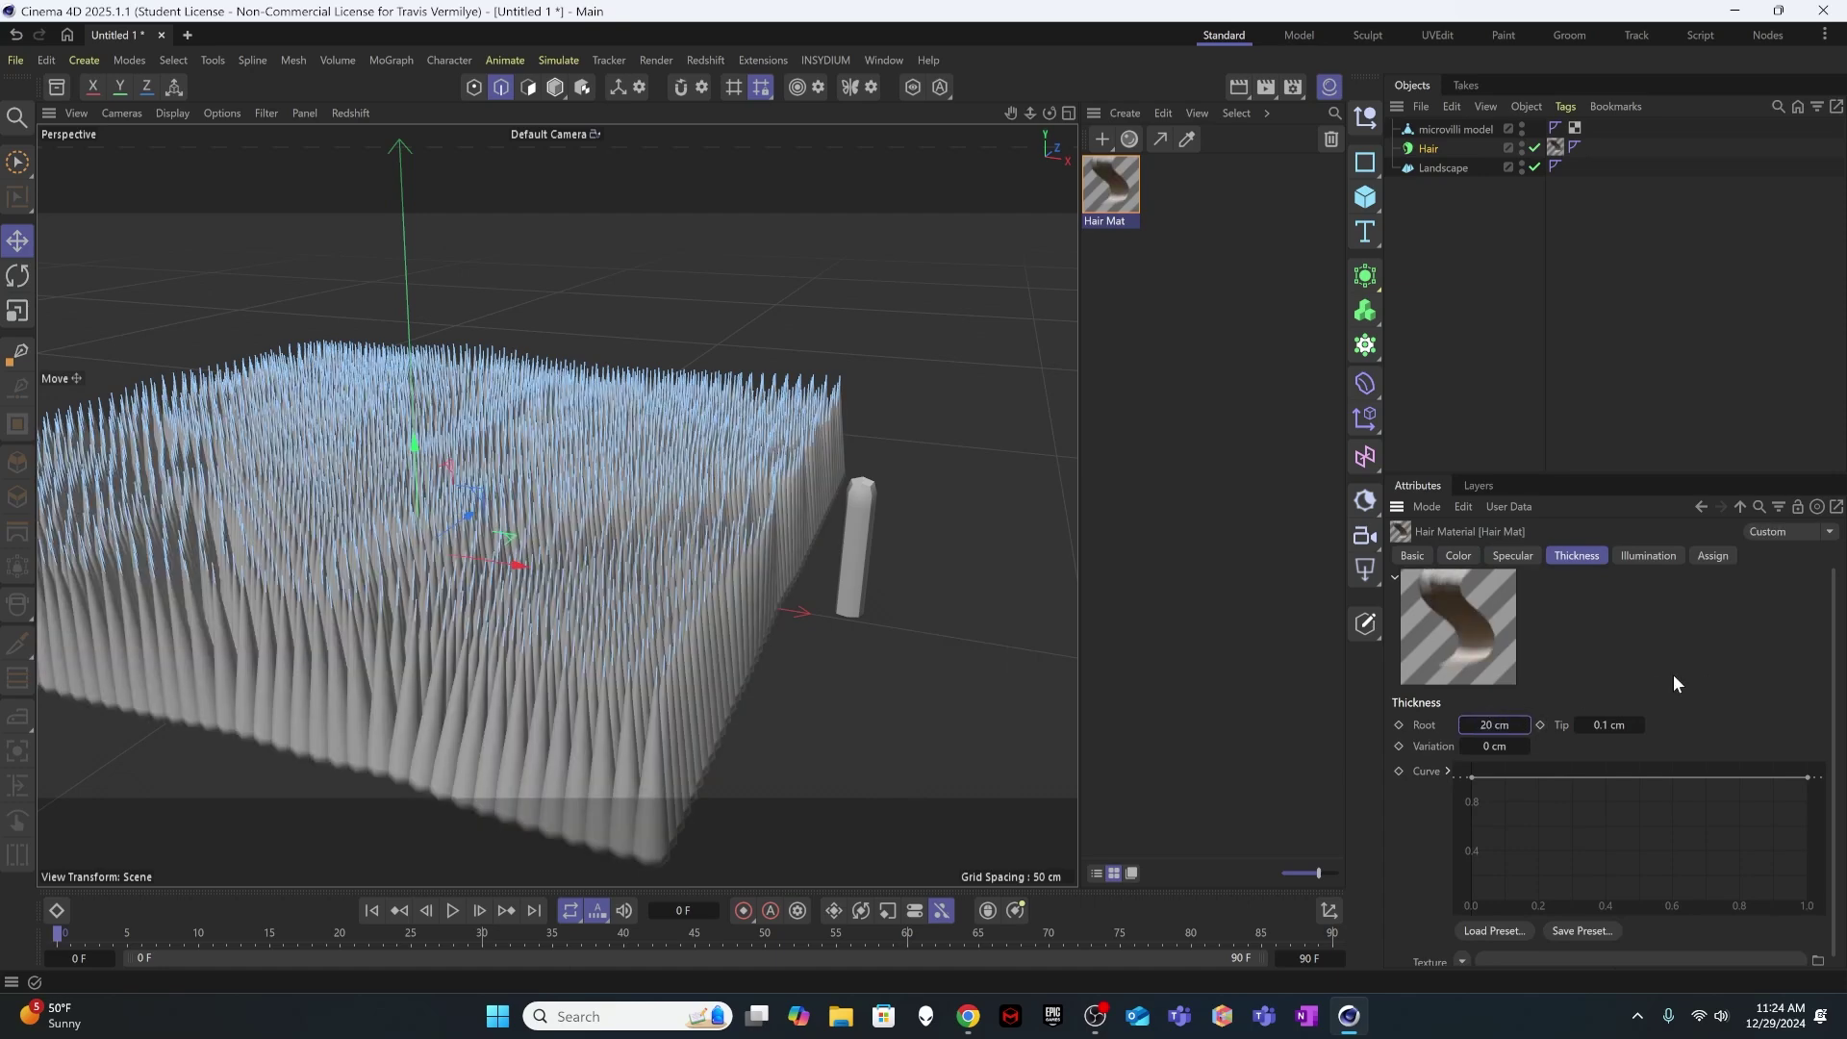
left_click(1609, 723)
type("20")
key("Return")
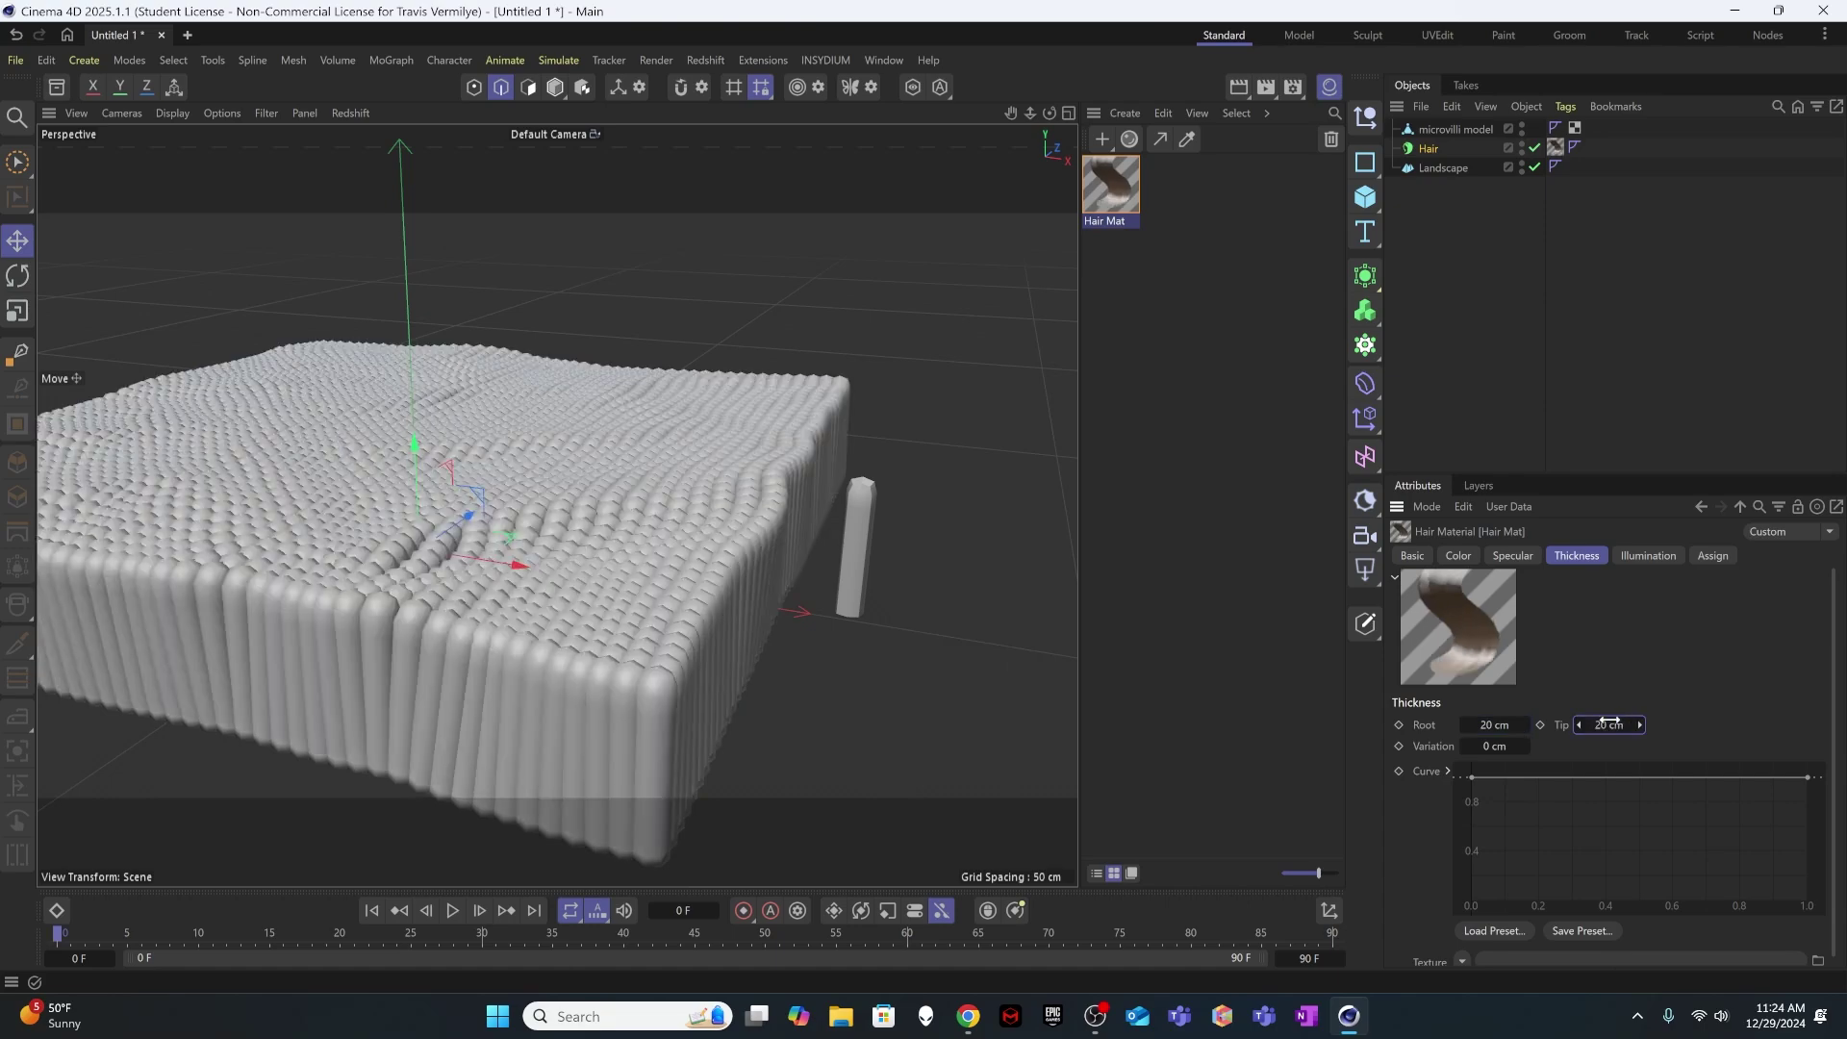
- Reduce the Hair Mat's Root and Tip thickness to 15 cm each and check the spacing at the landscape's corner
left_click_drag(858, 570, 719, 489, "alt")
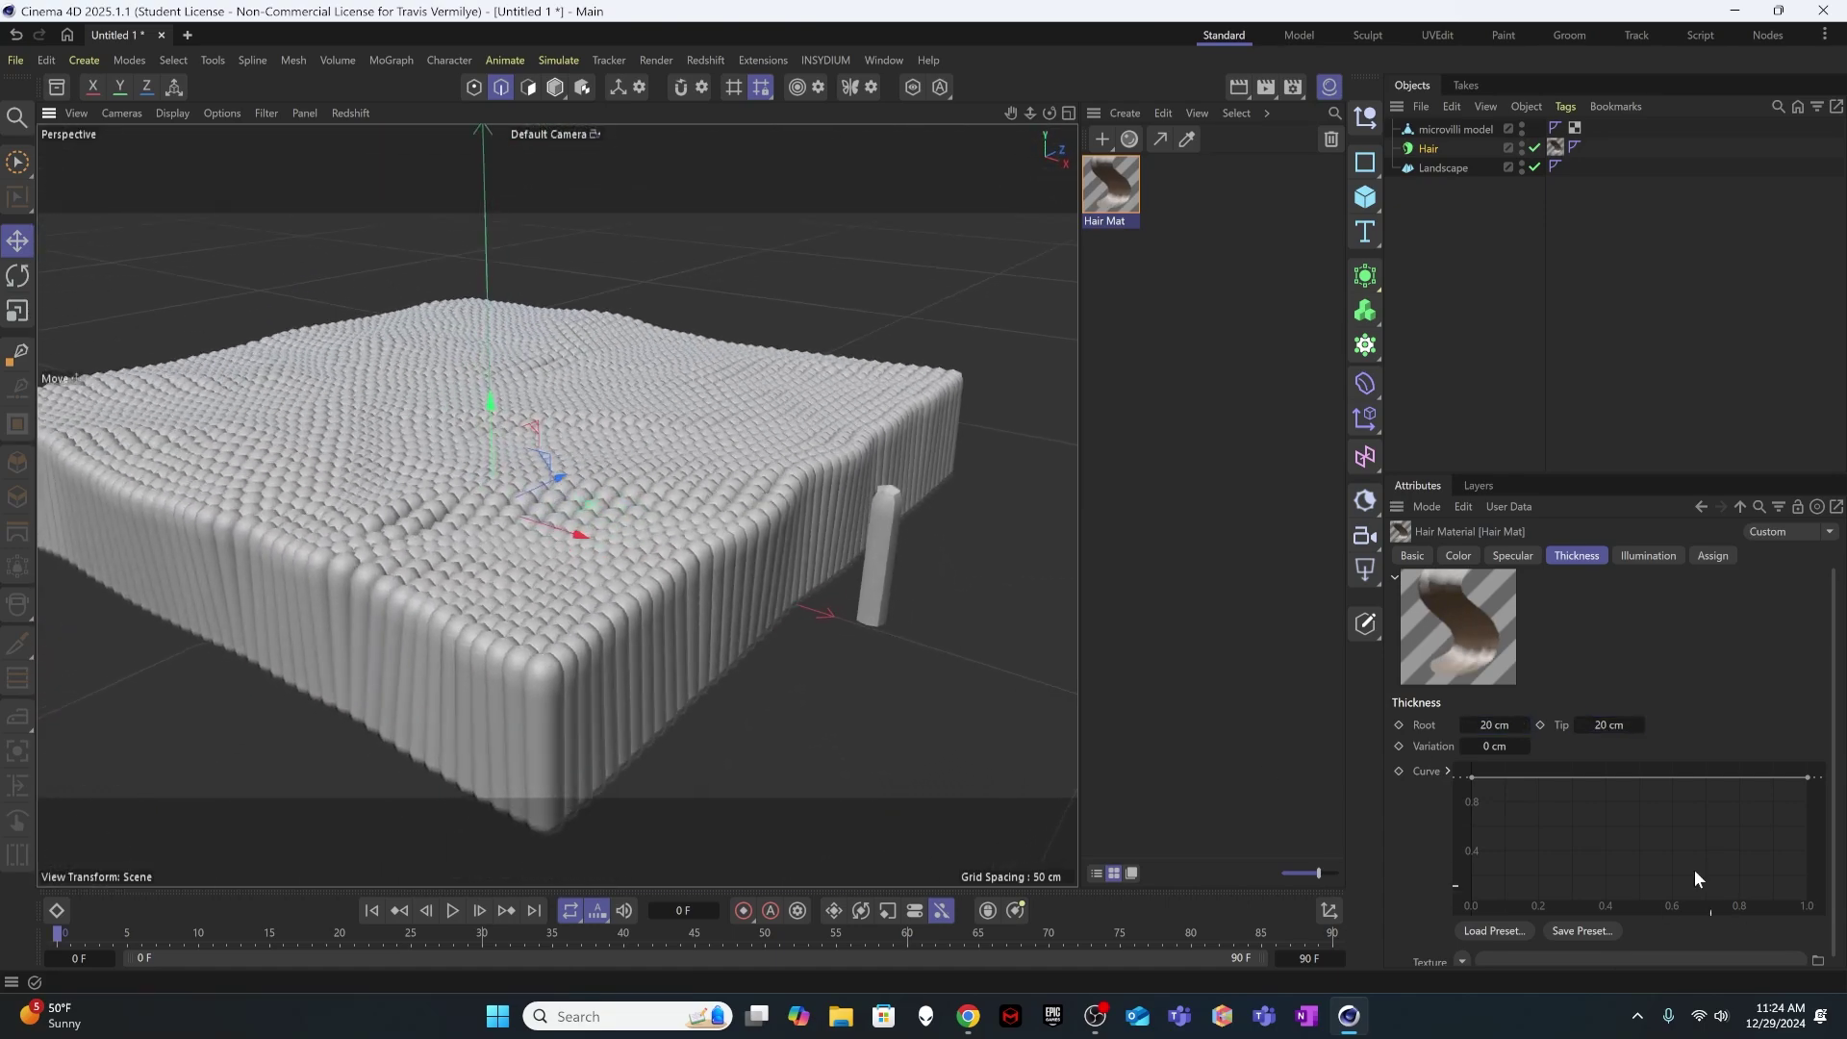
left_click(1482, 728)
type("15")
key("Tab")
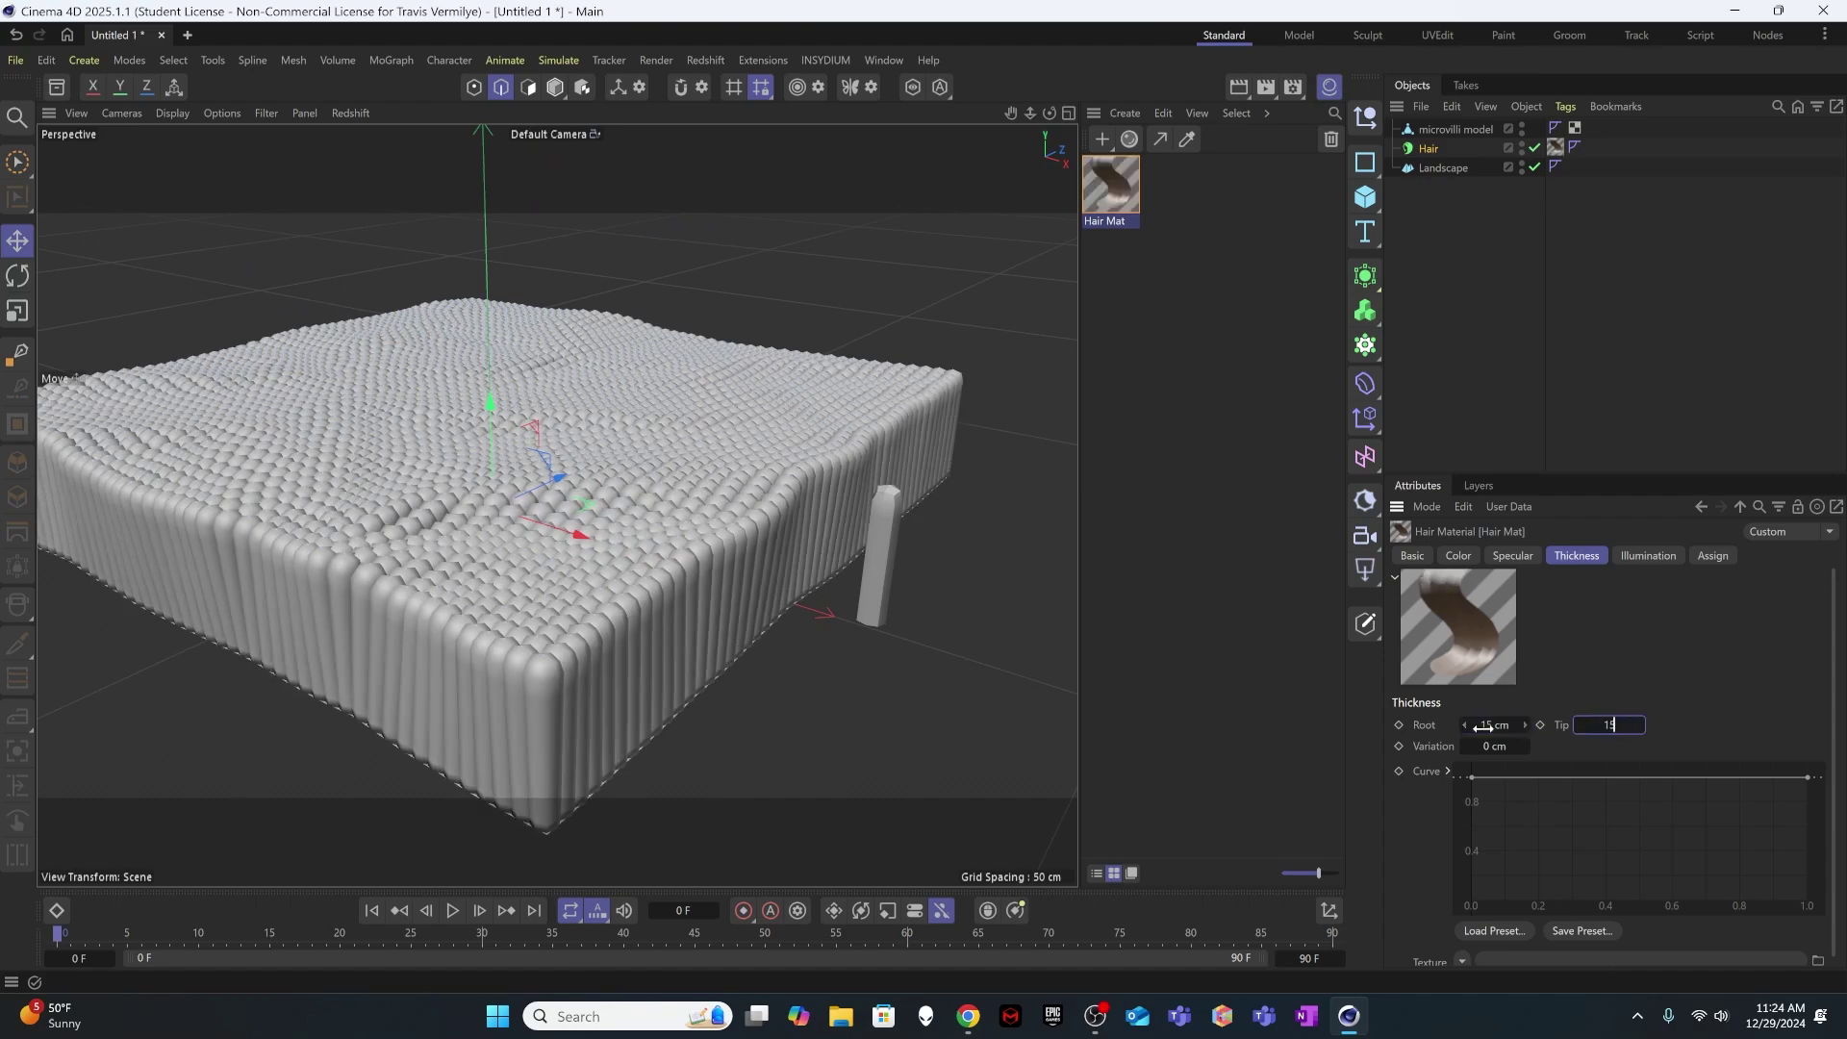
type("15")
key("Tab")
scroll(794, 724, "up", 5)
left_click_drag(620, 746, 643, 669, "alt")
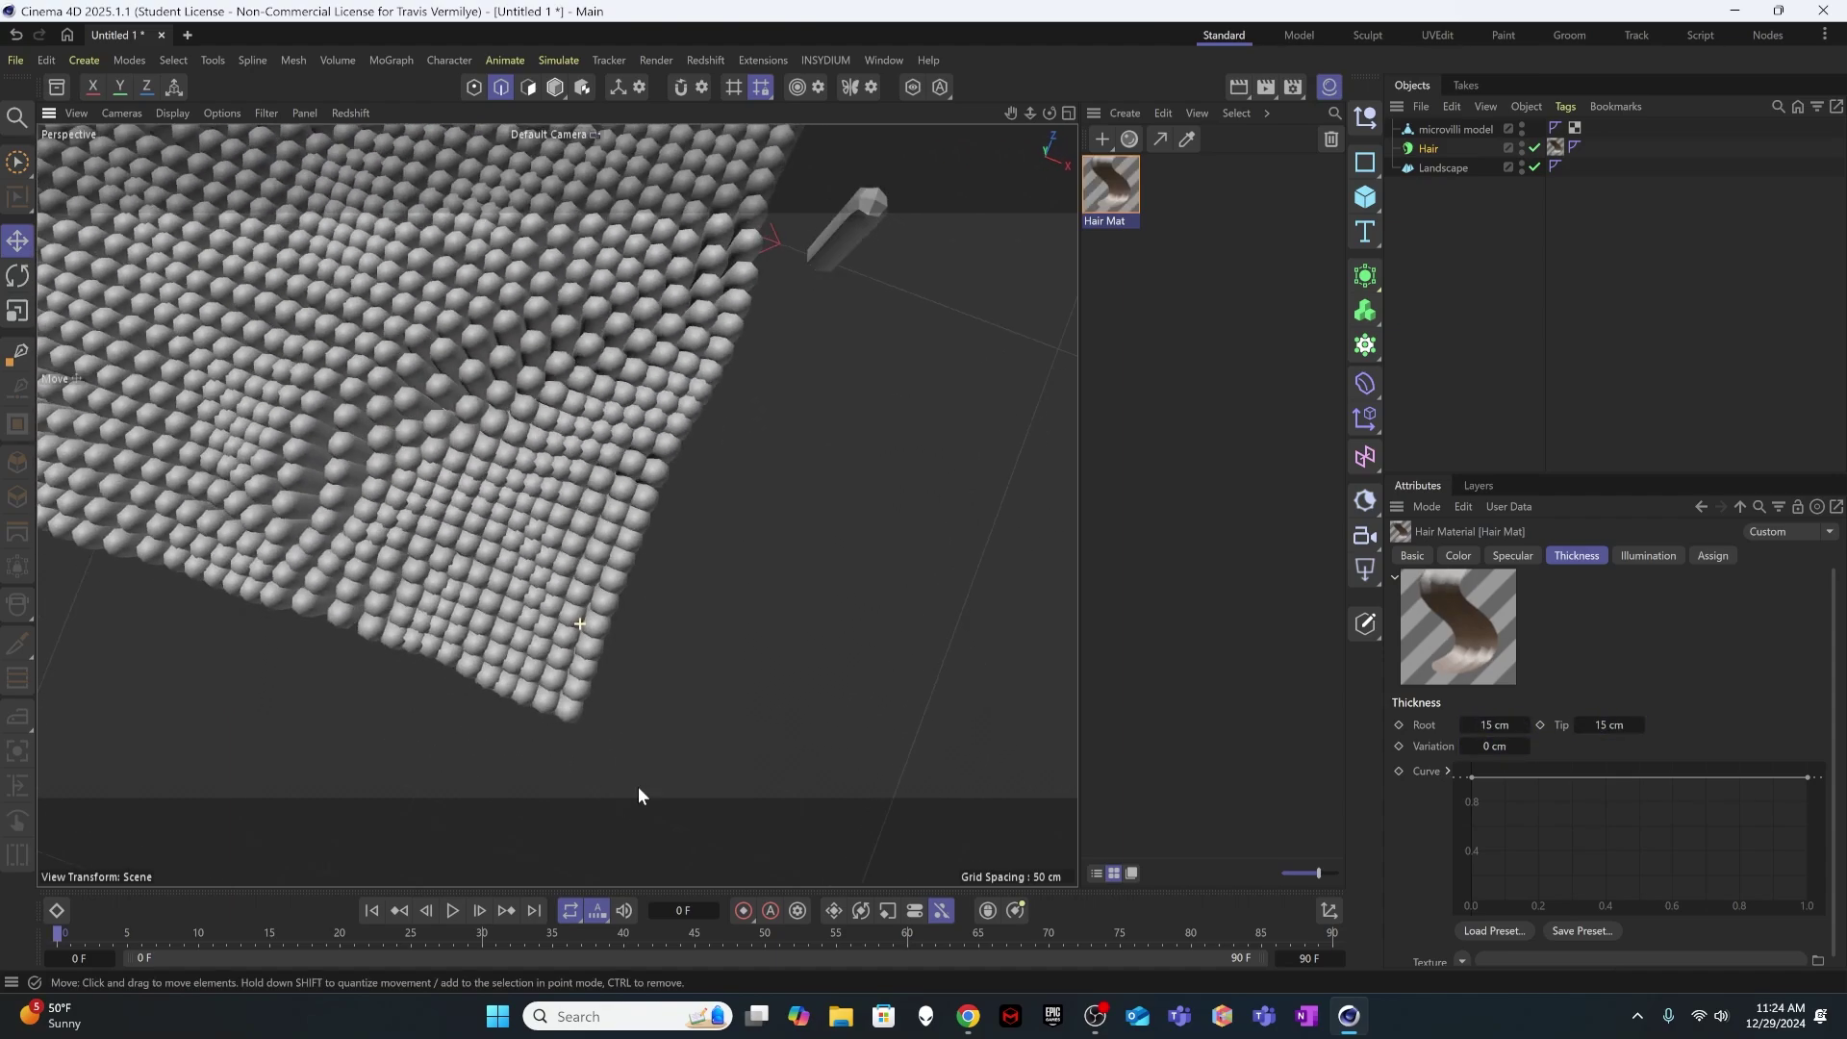
- Reduce the Hair Mat's Root and Tip thickness to 12 cm each
scroll(666, 734, "down", 5)
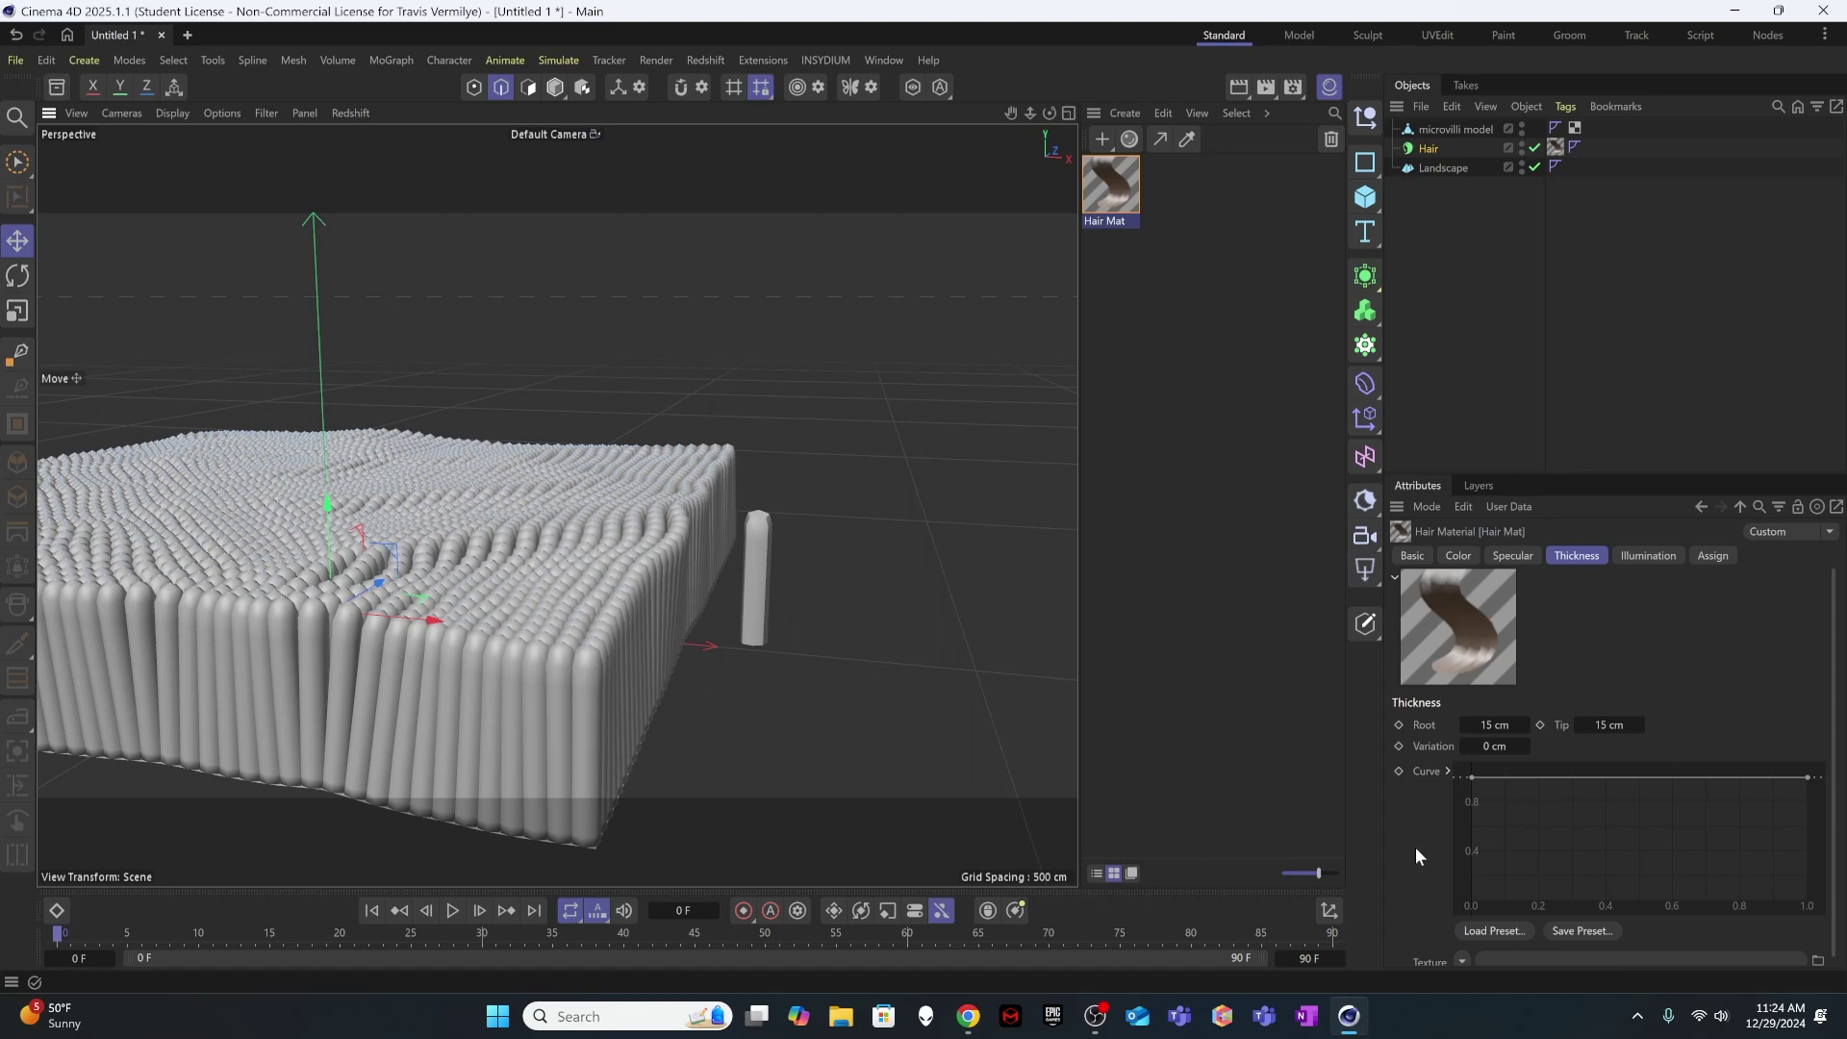
left_click(1493, 725)
type("12")
key("Tab")
key("Tab")
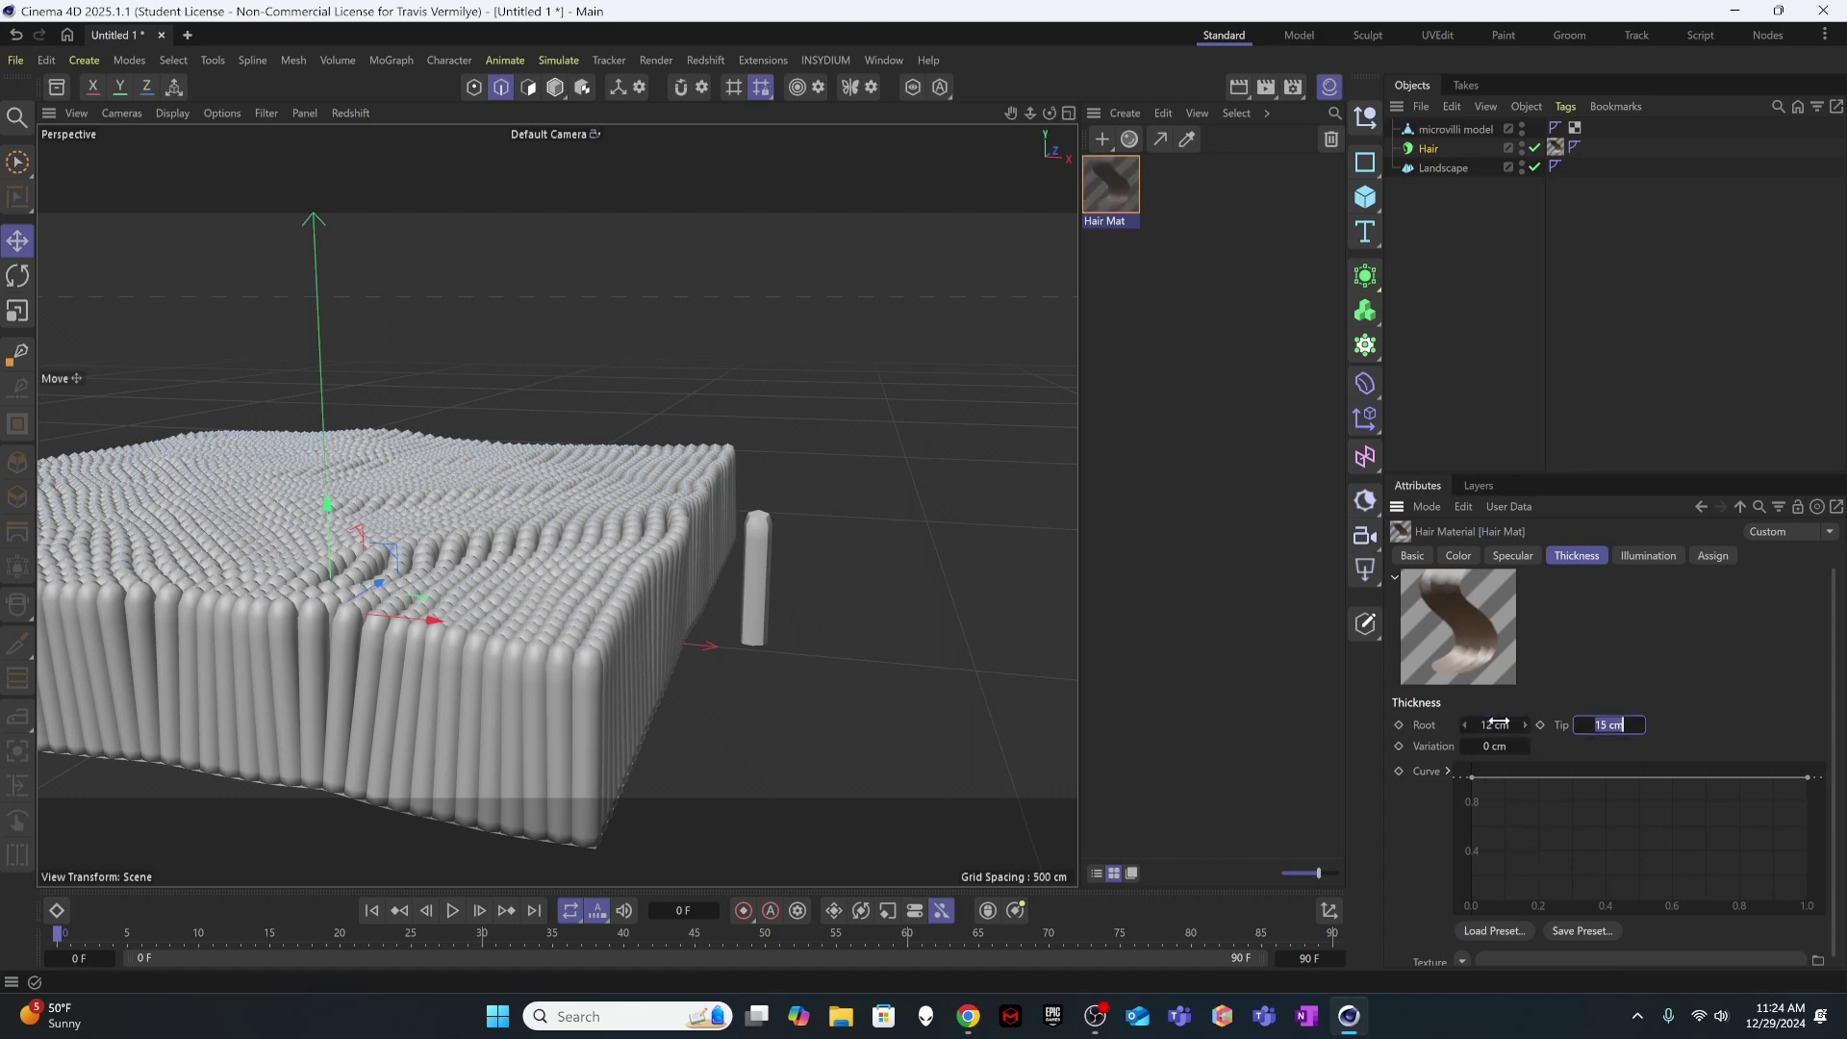
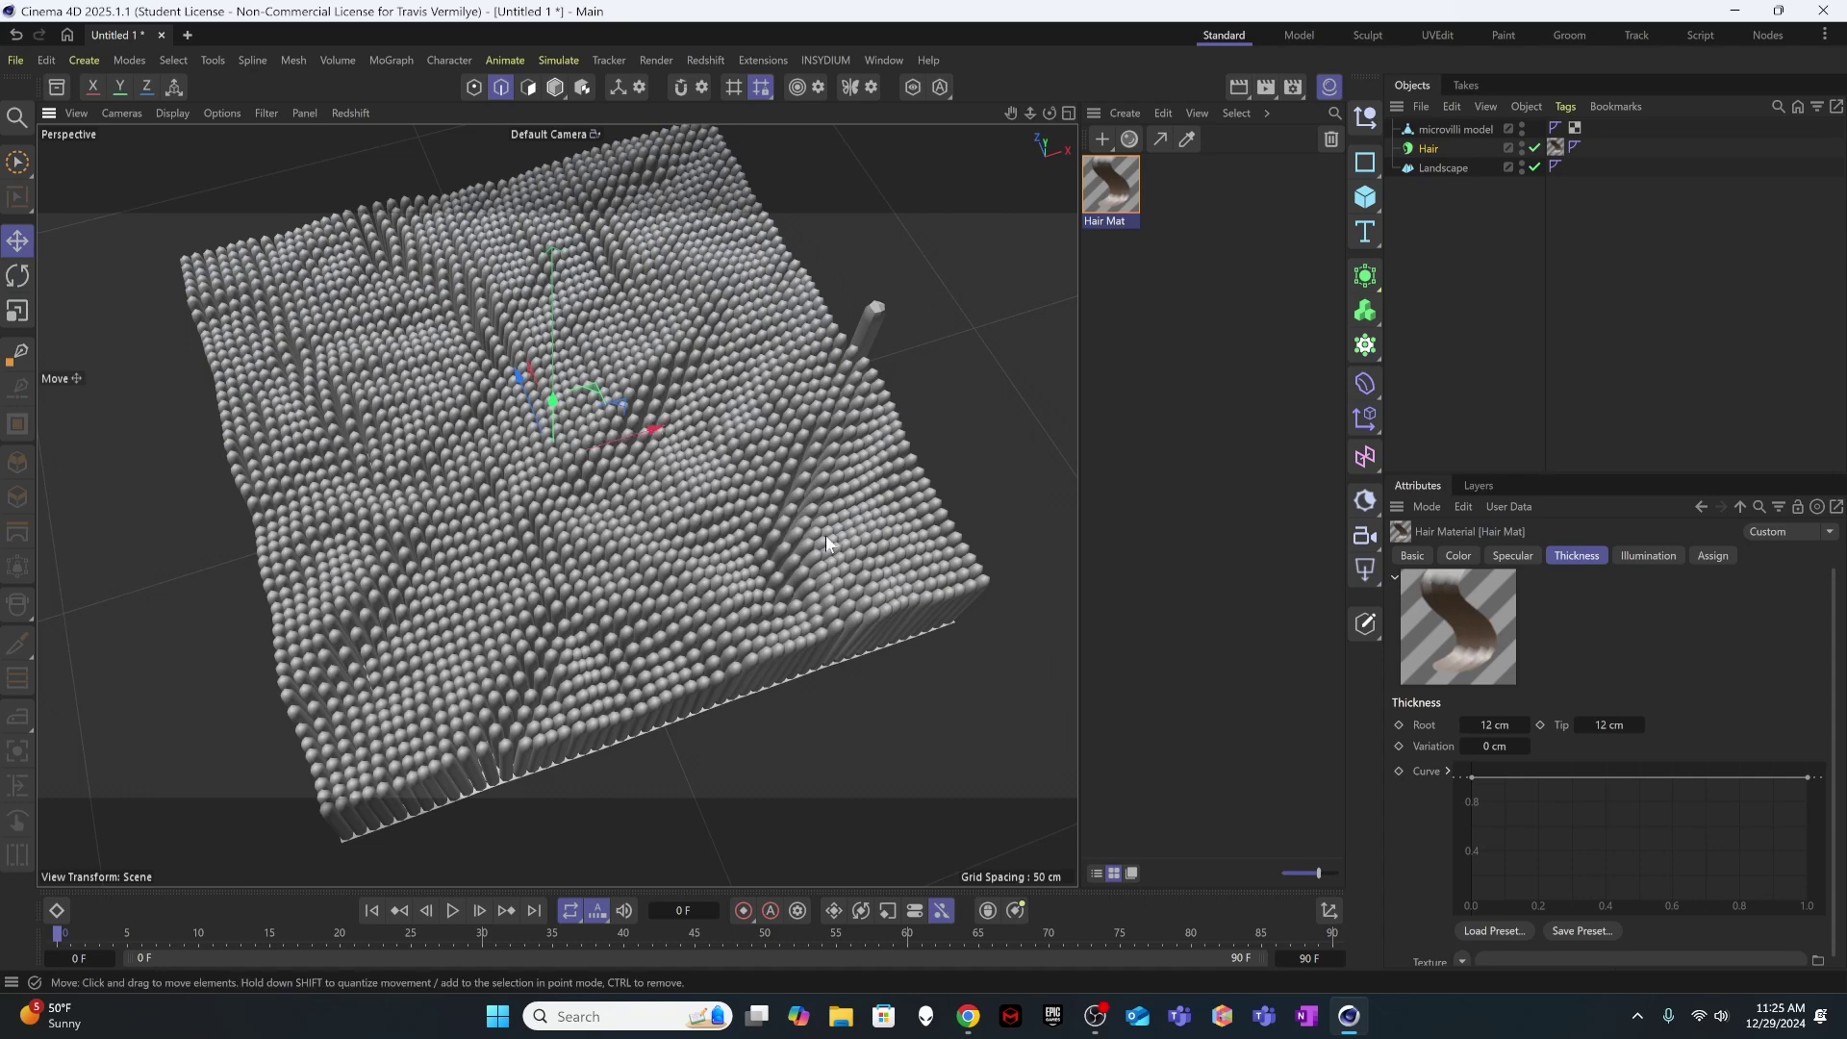
- Play the animation to check how the instanced hairs move under the current dynamics, and return to the first frame
left_click_drag(739, 574, 783, 609, "alt")
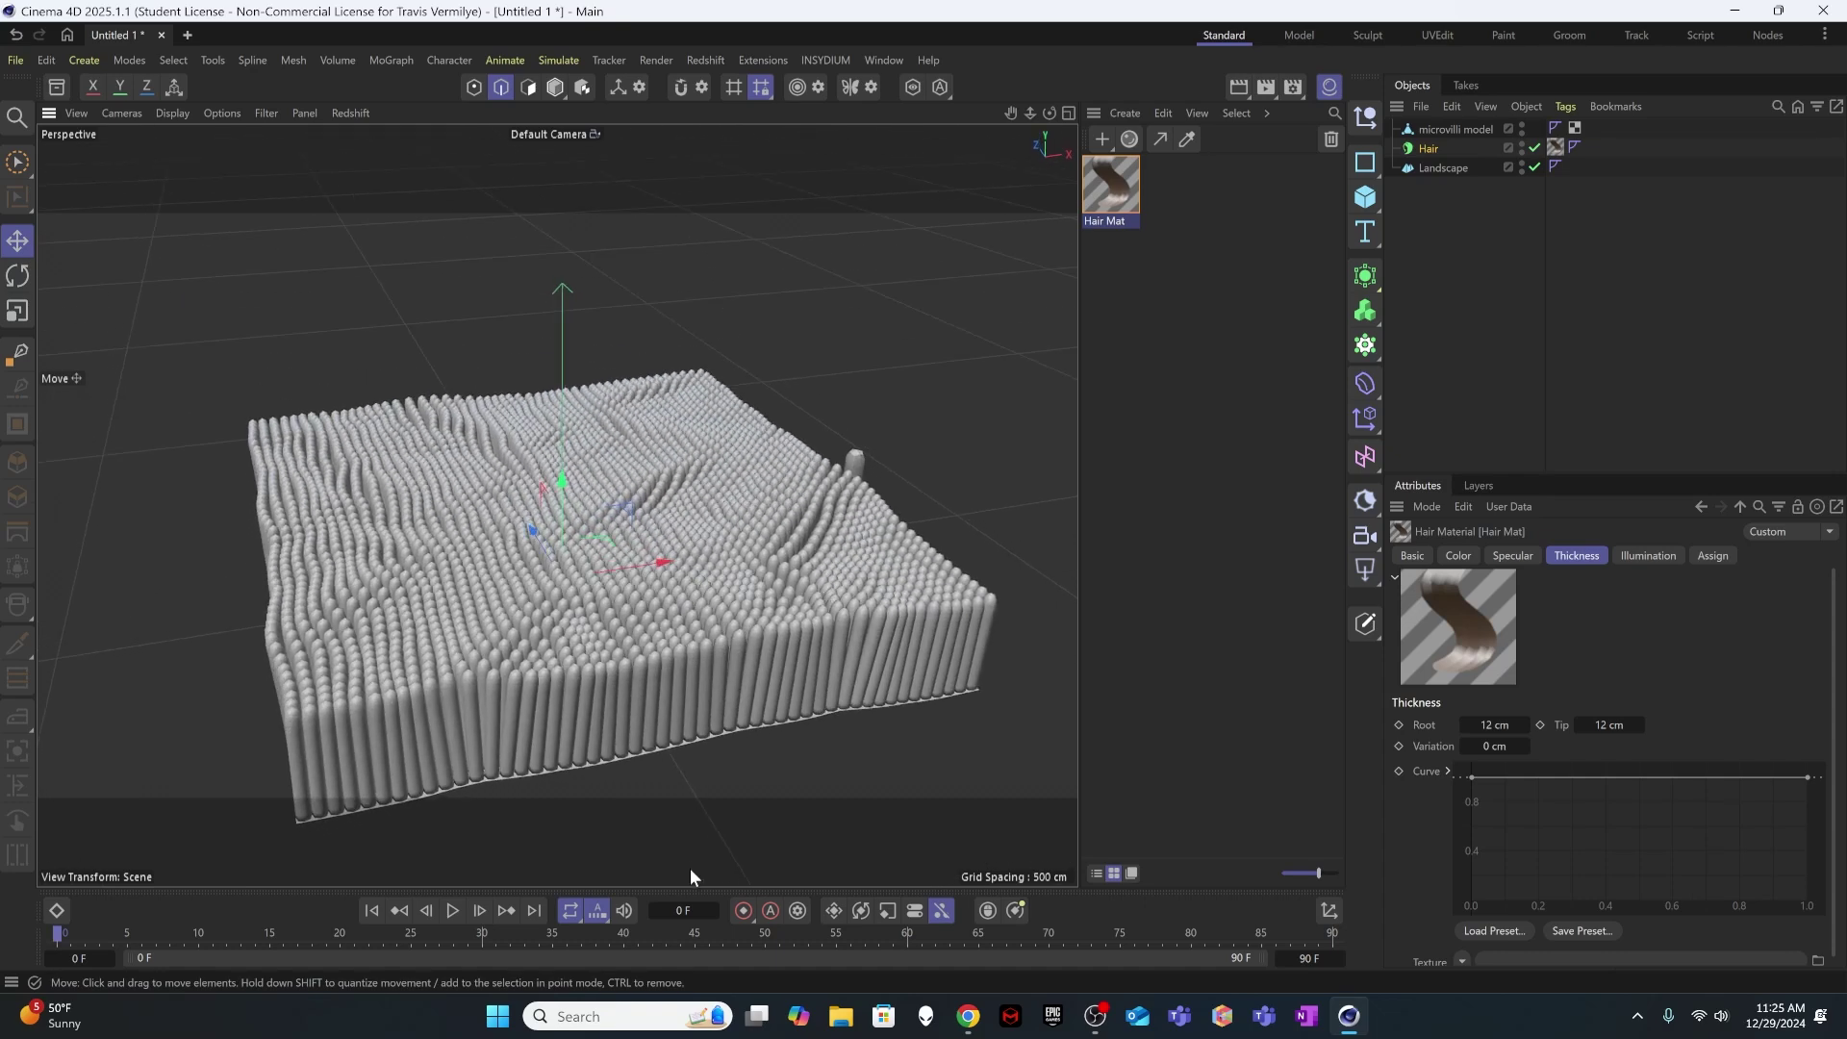
left_click(448, 910)
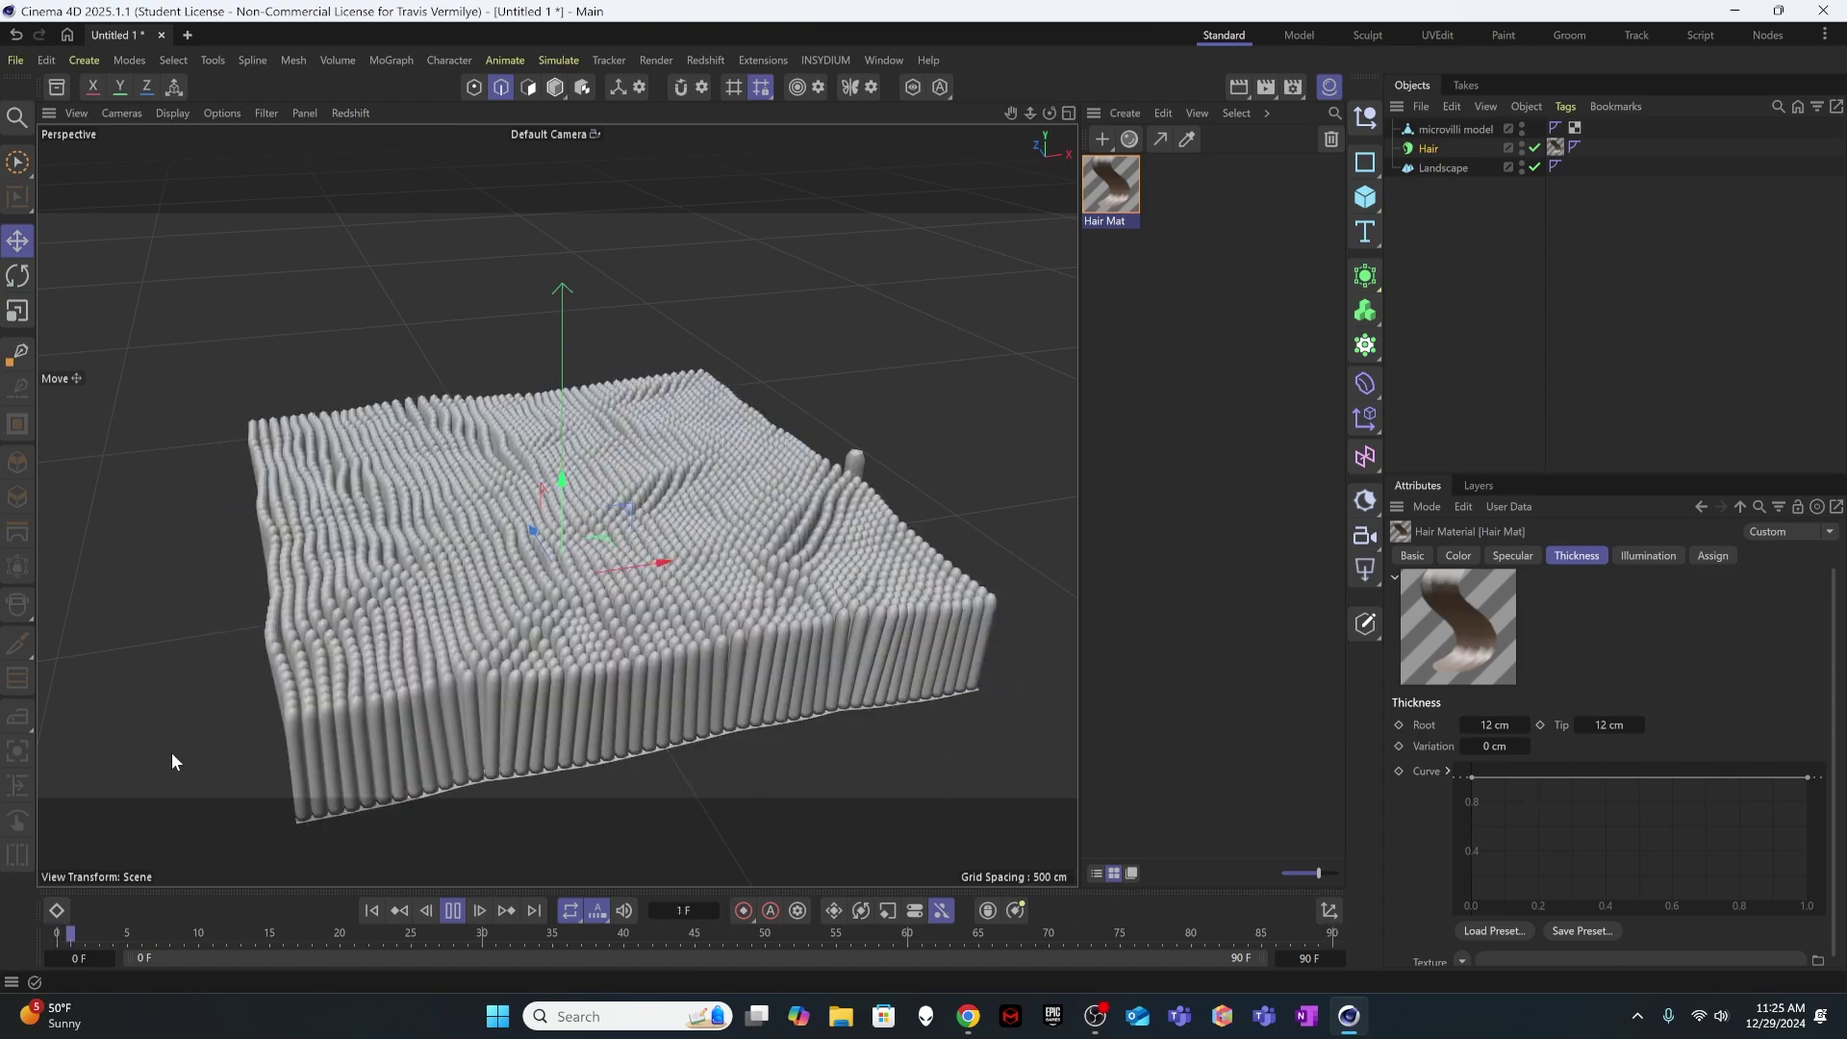
left_click(452, 909)
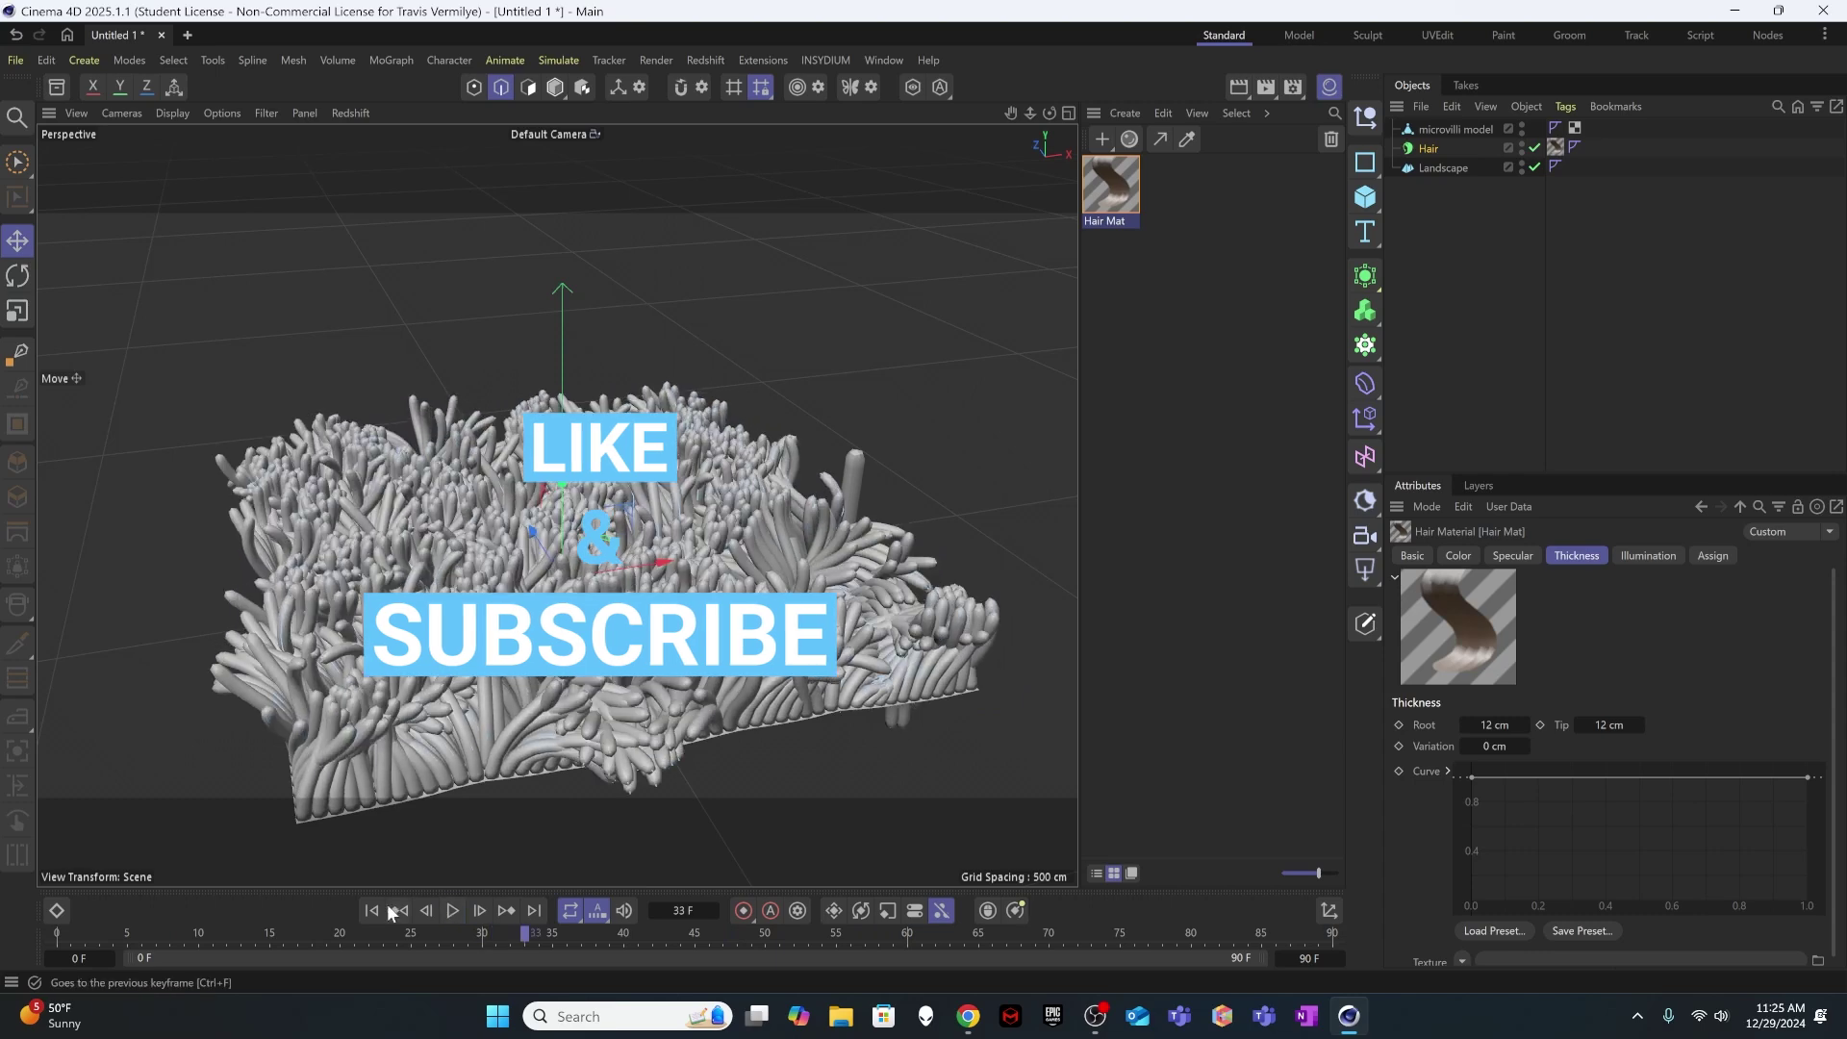
left_click(390, 910)
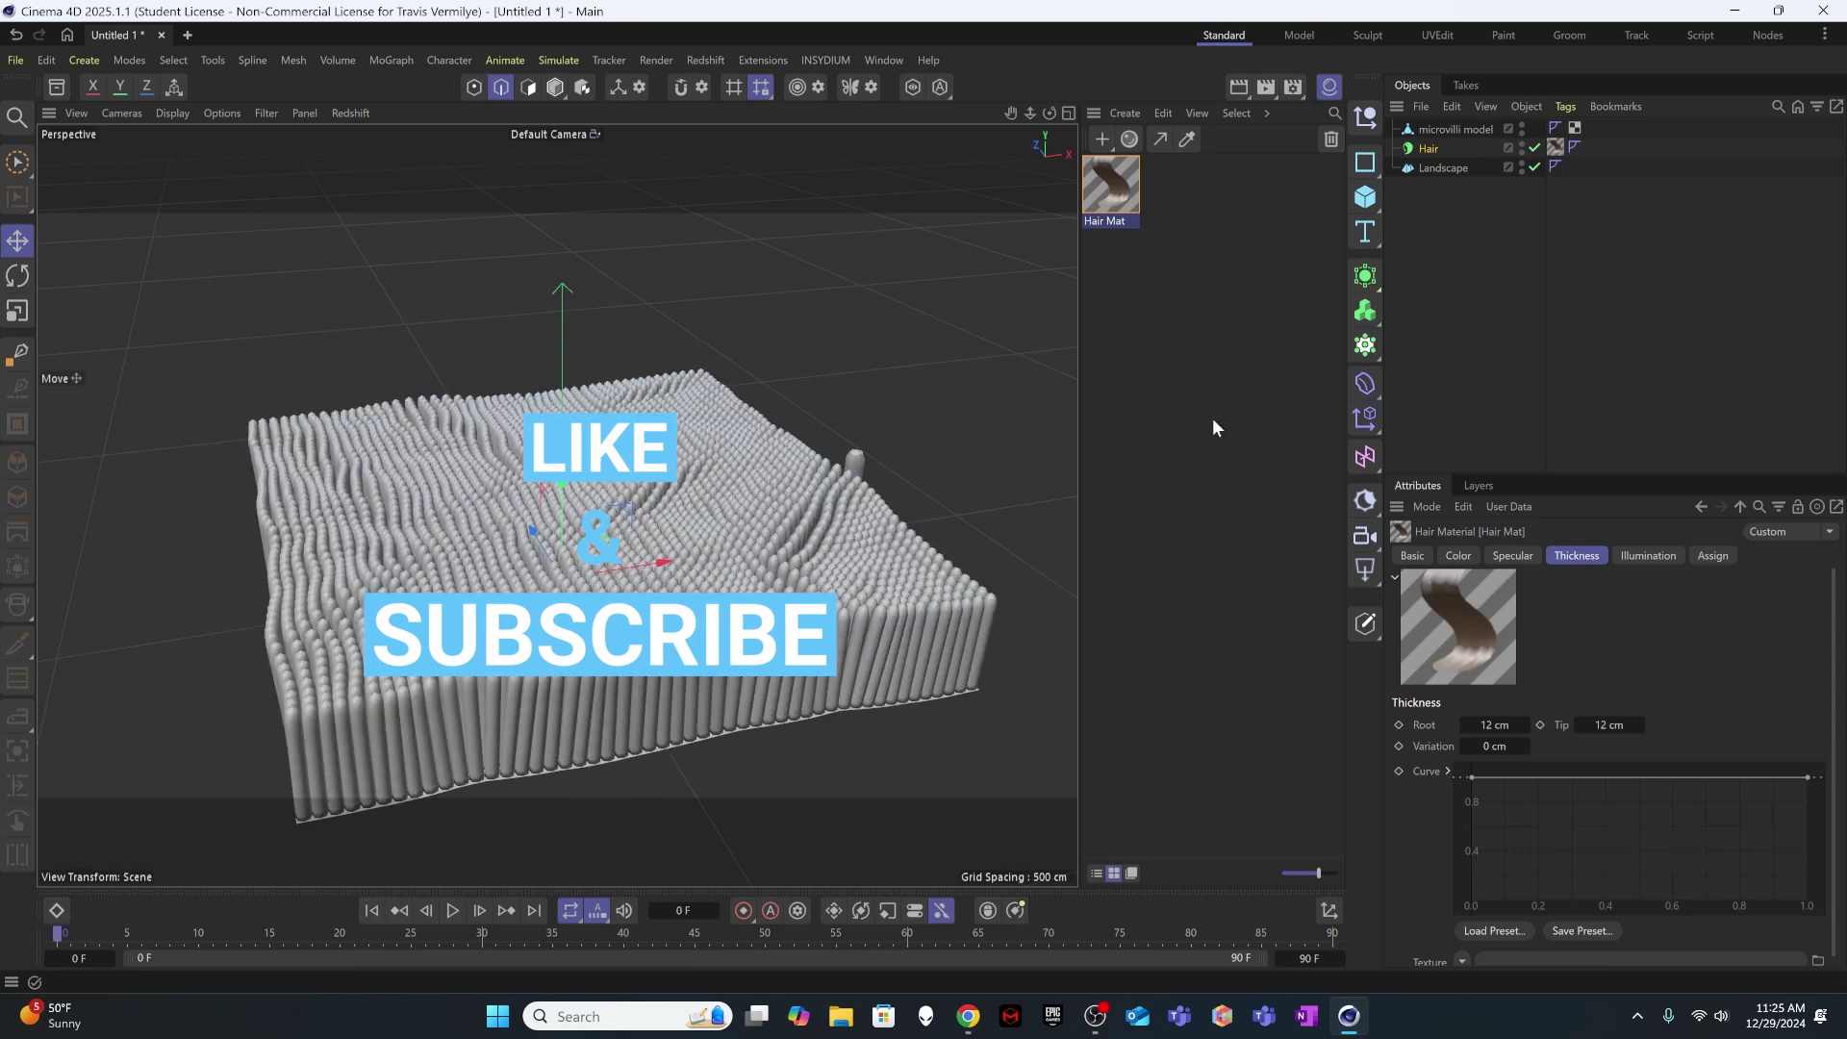
- Set the gravity in the Hair object's Forces settings to 0
left_click(1104, 350)
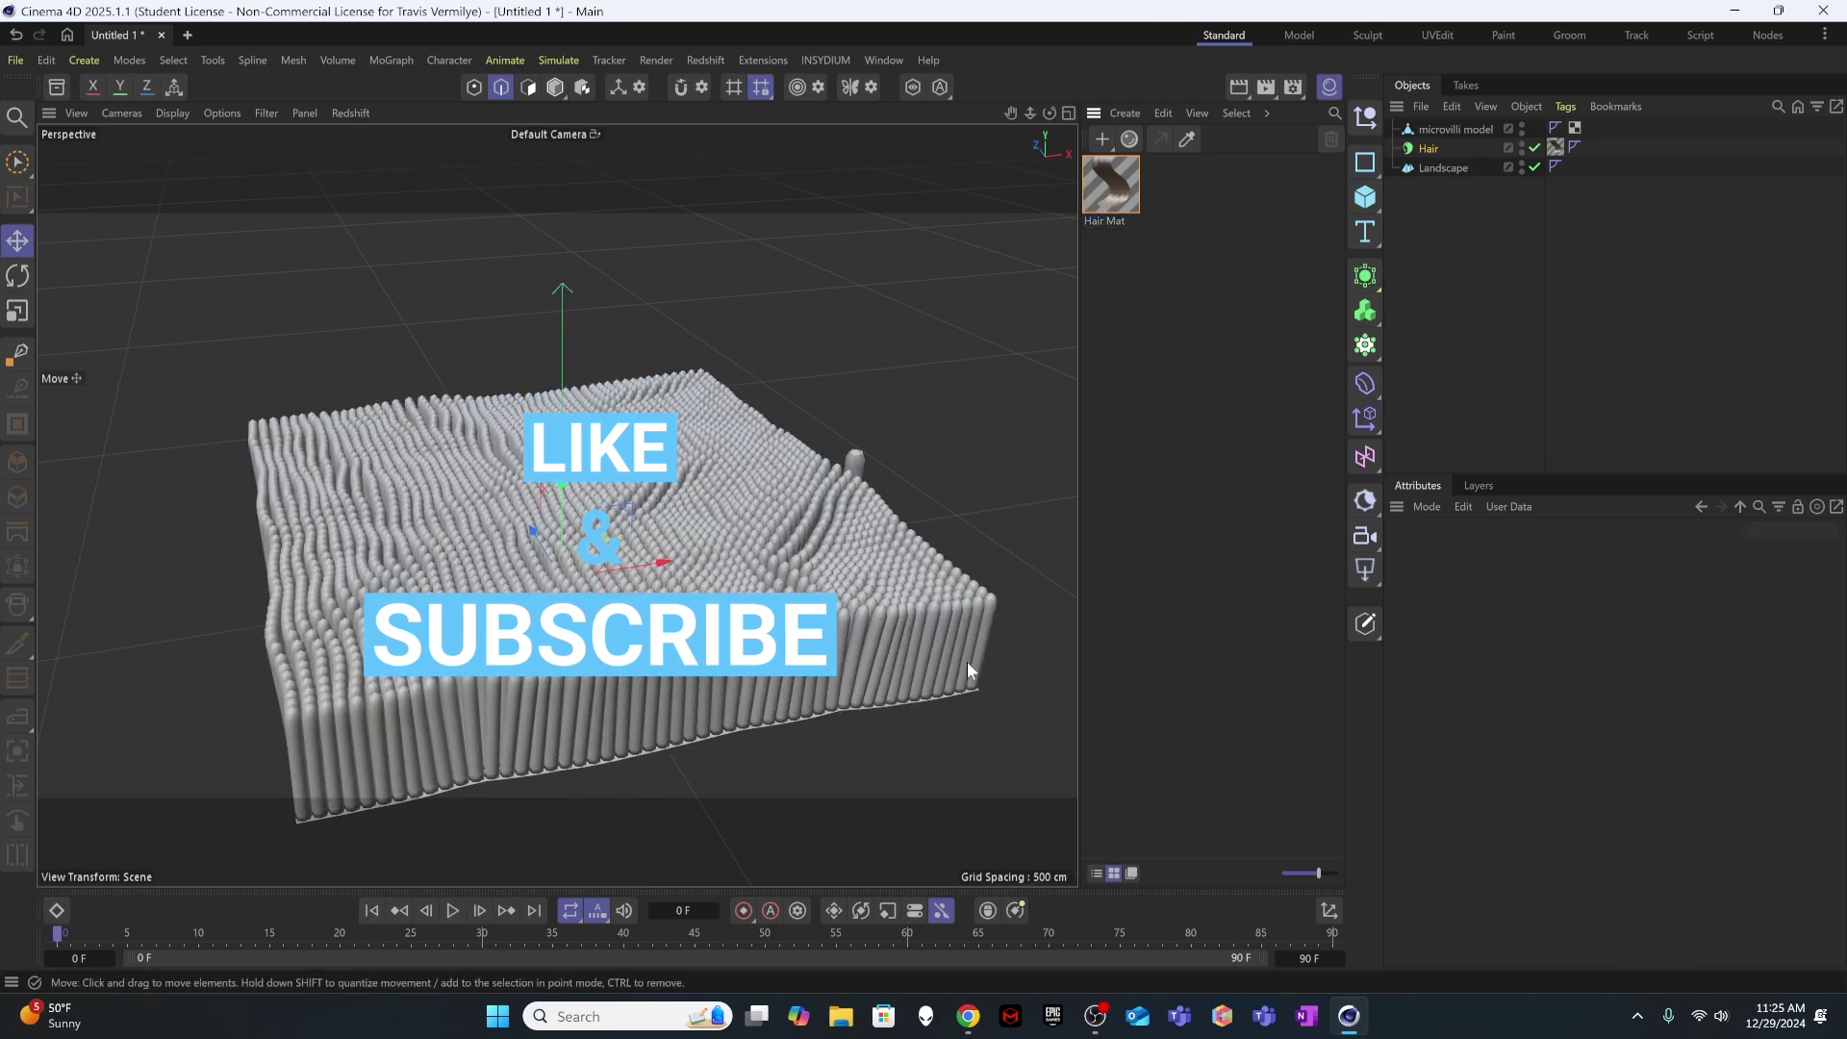
left_click(1401, 258)
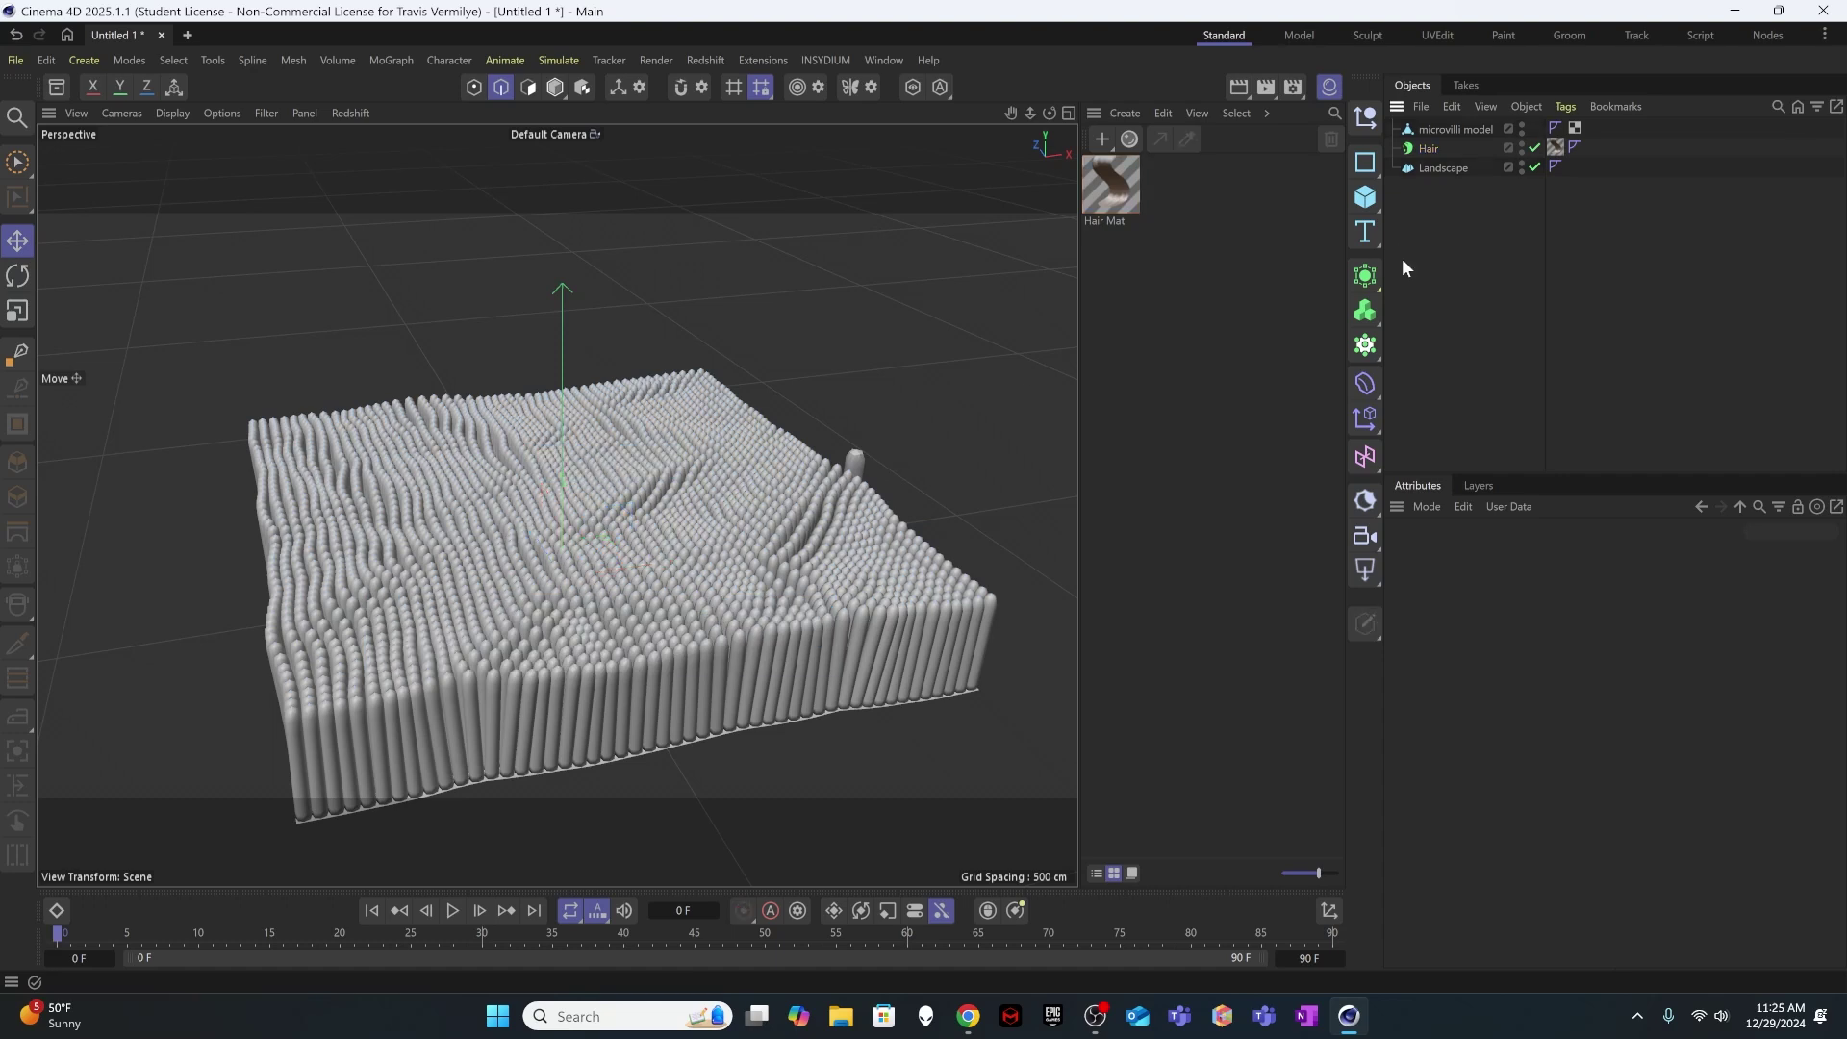
left_click(1427, 141)
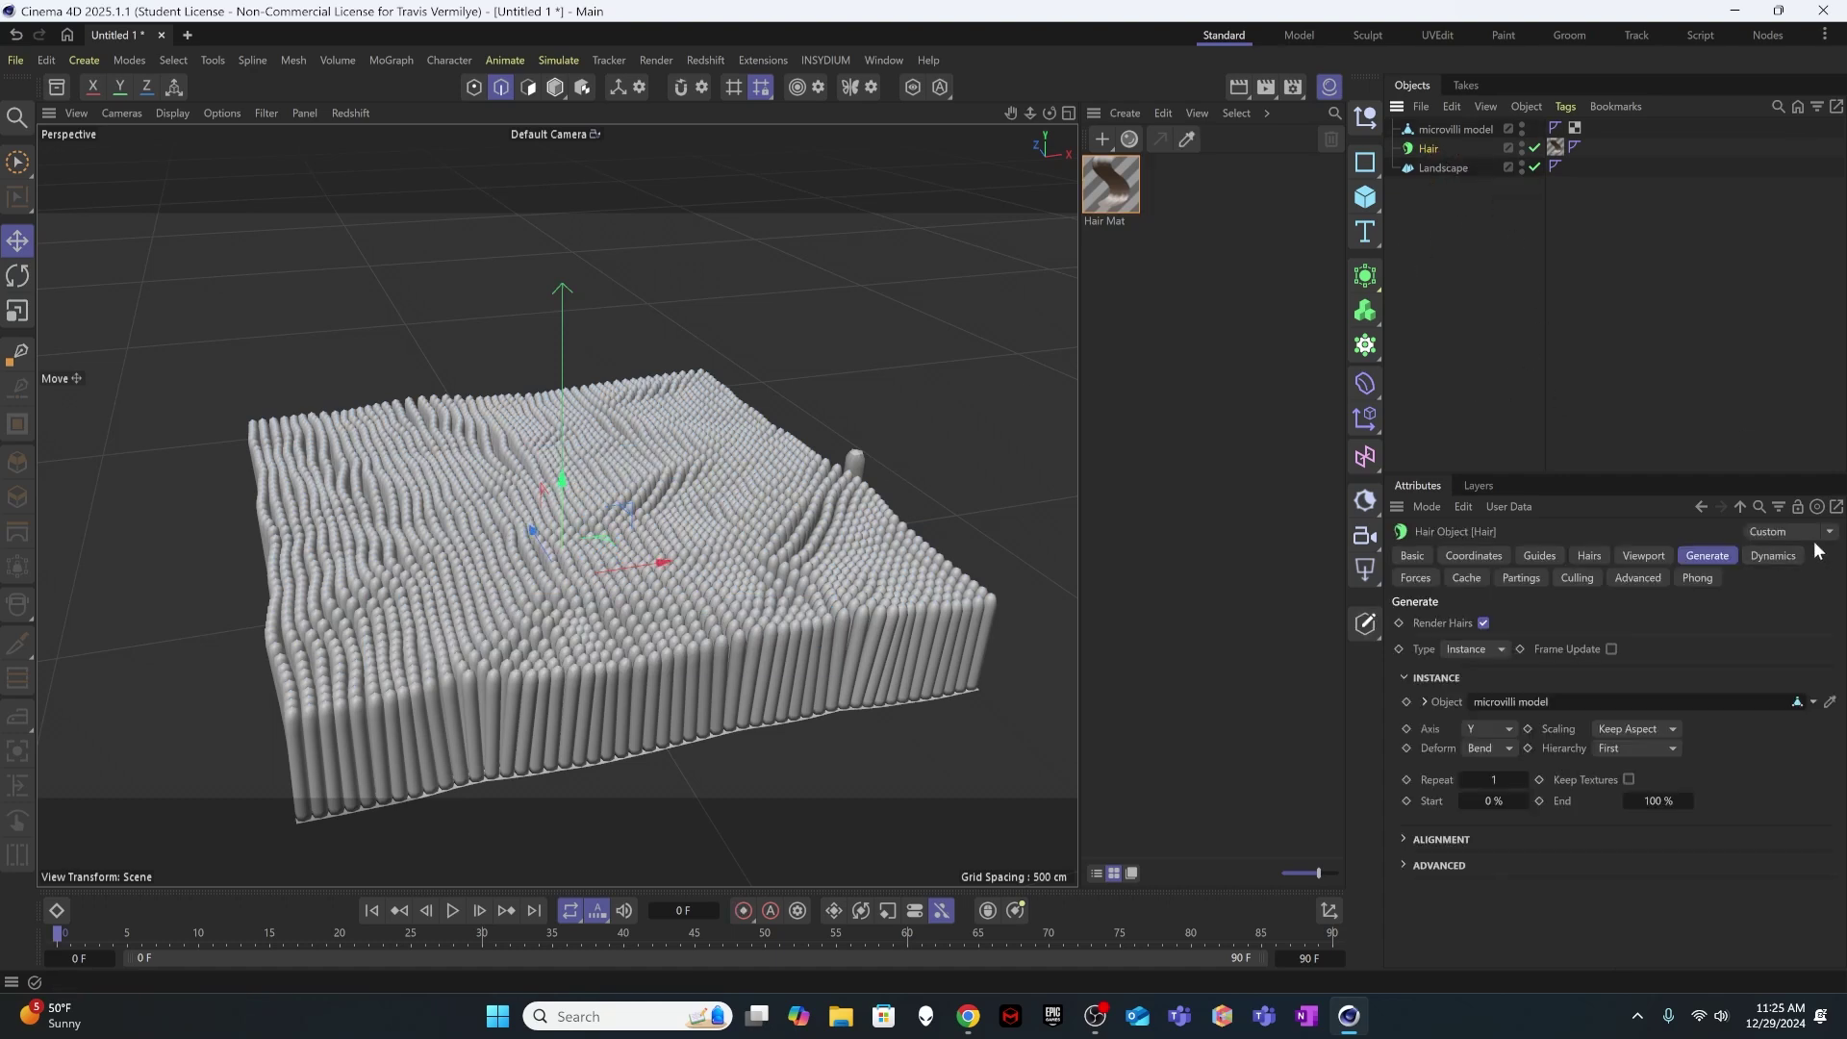
left_click(1415, 577)
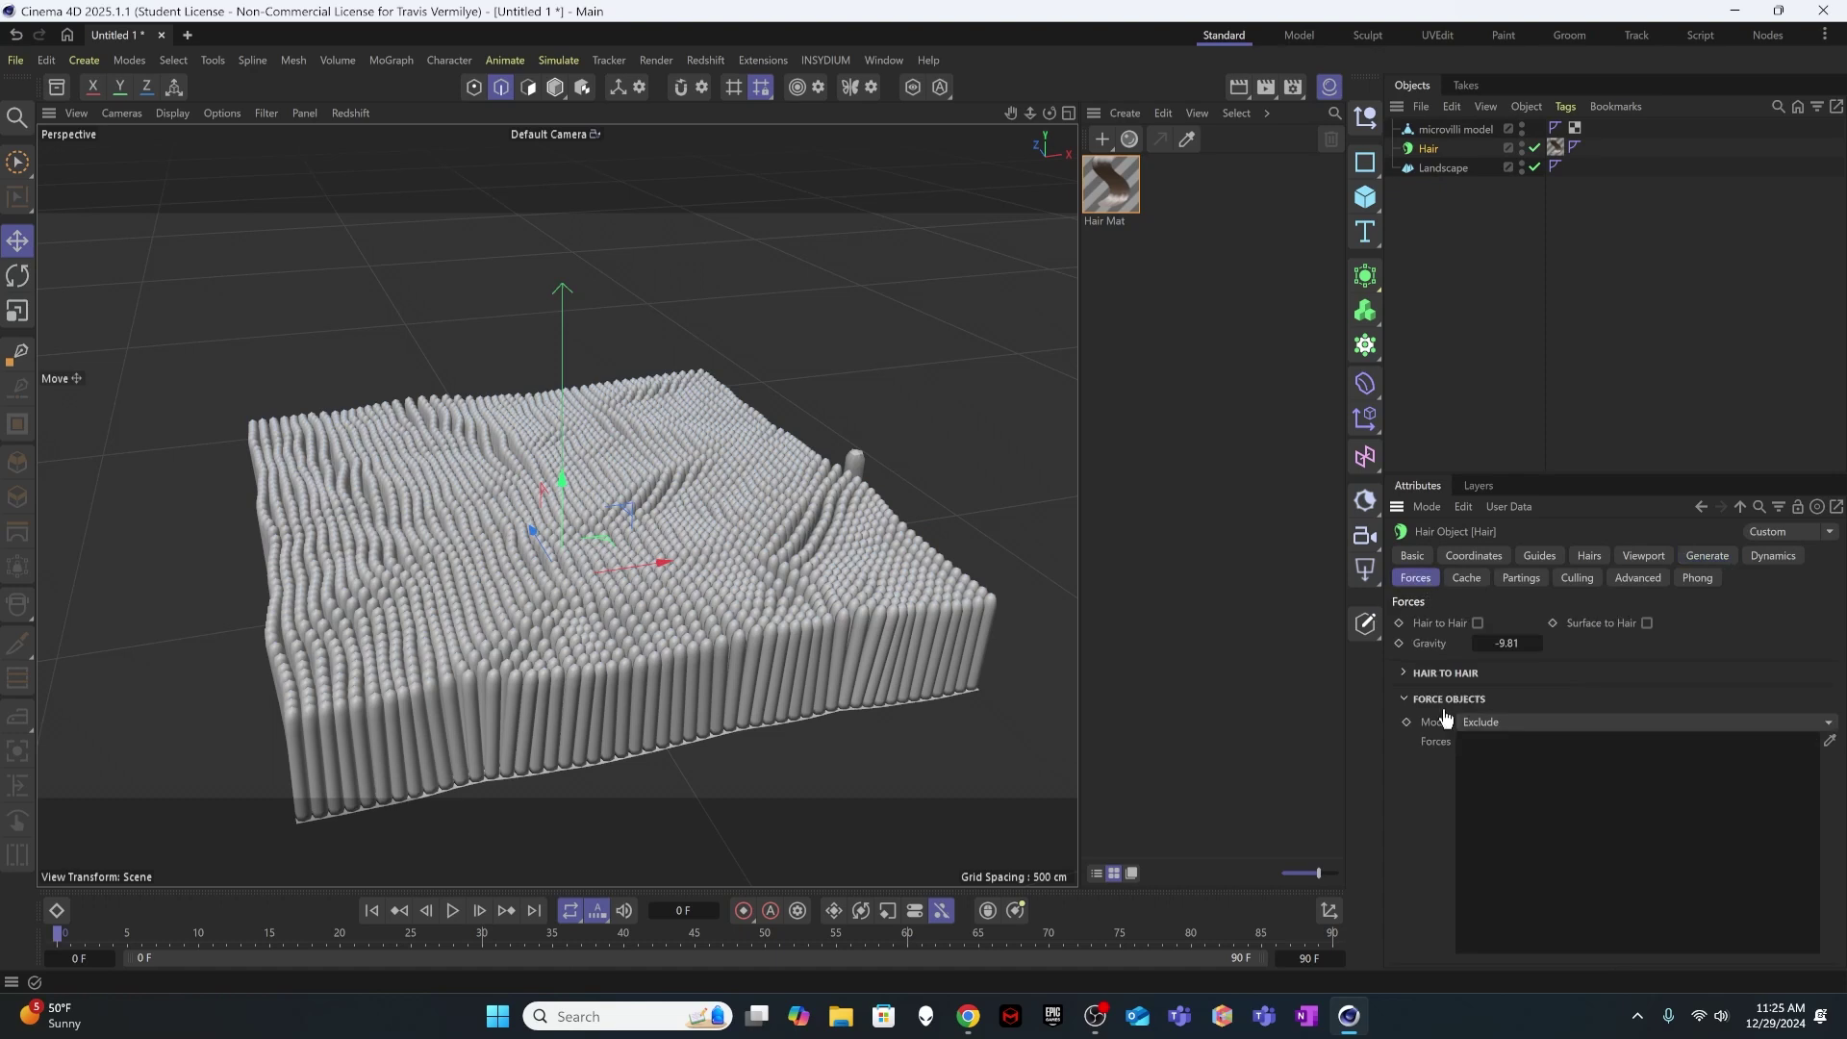
left_click(1498, 645)
type("0")
key("Return")
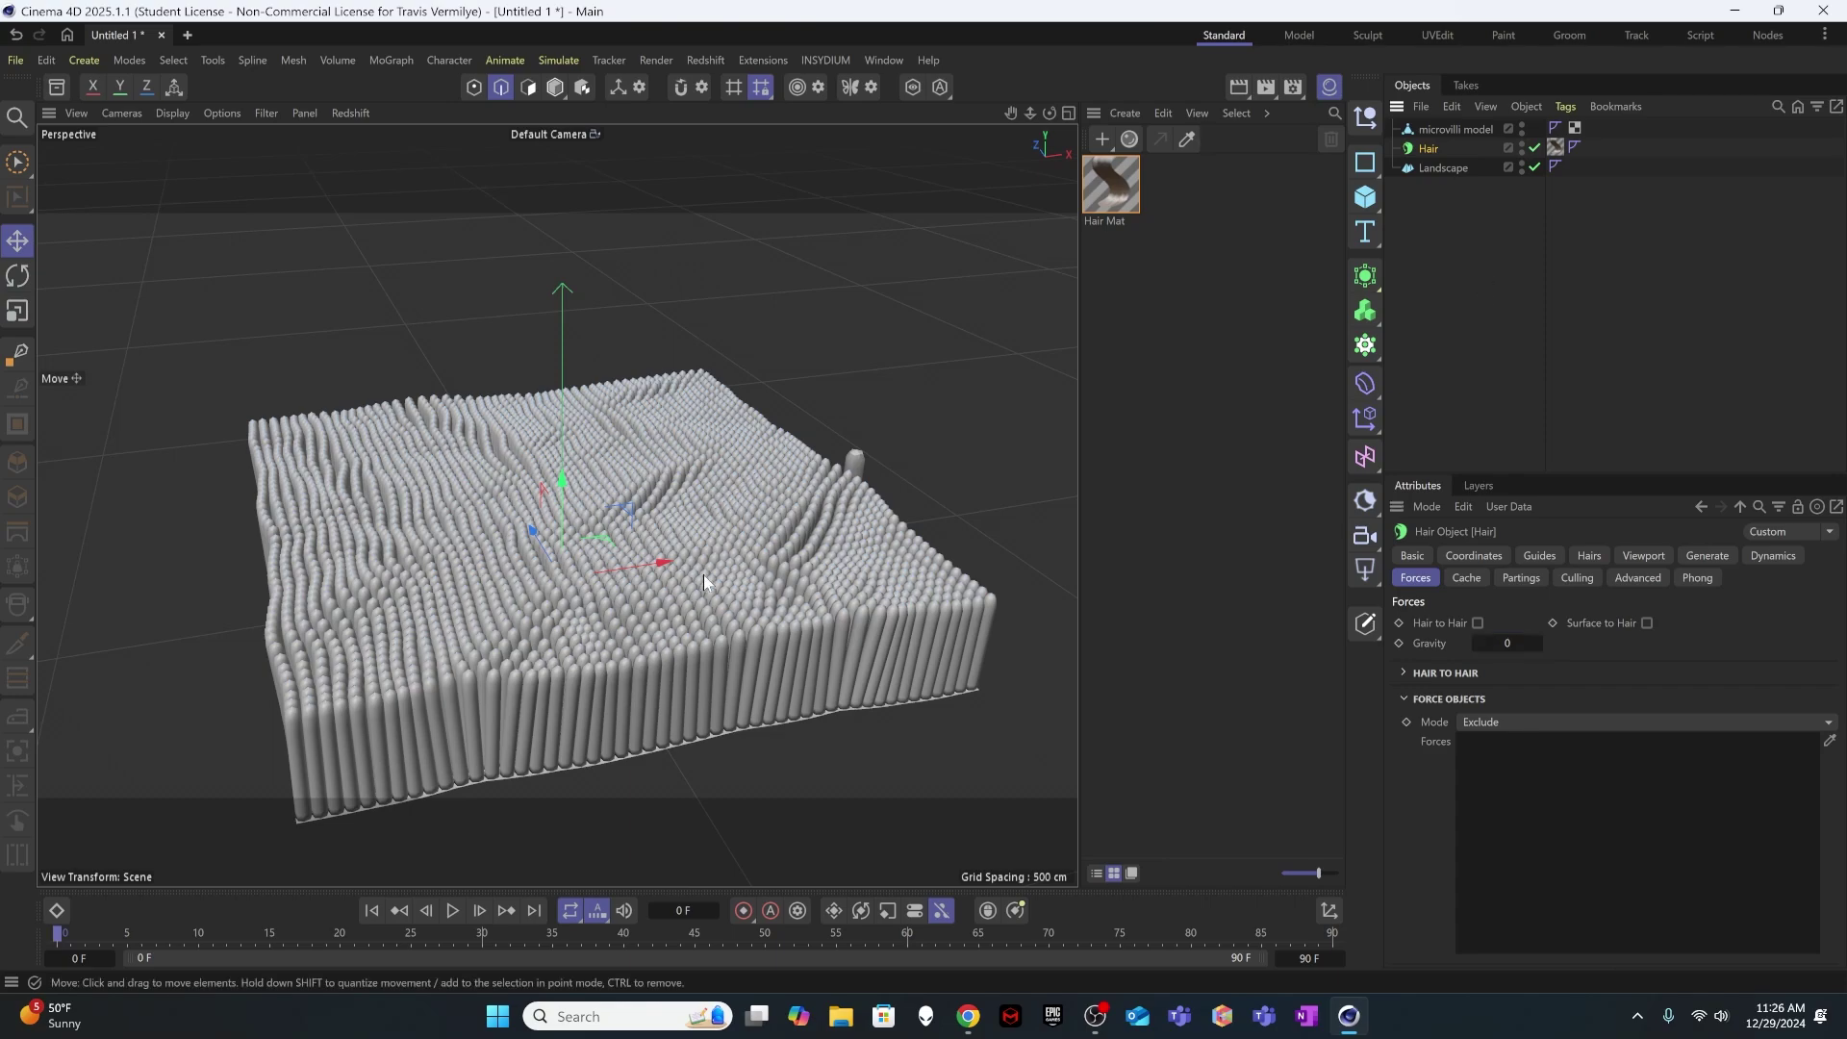
- Add a Turbulence force object to the scene with nothing else selected
left_click_drag(702, 574, 596, 539, "alt")
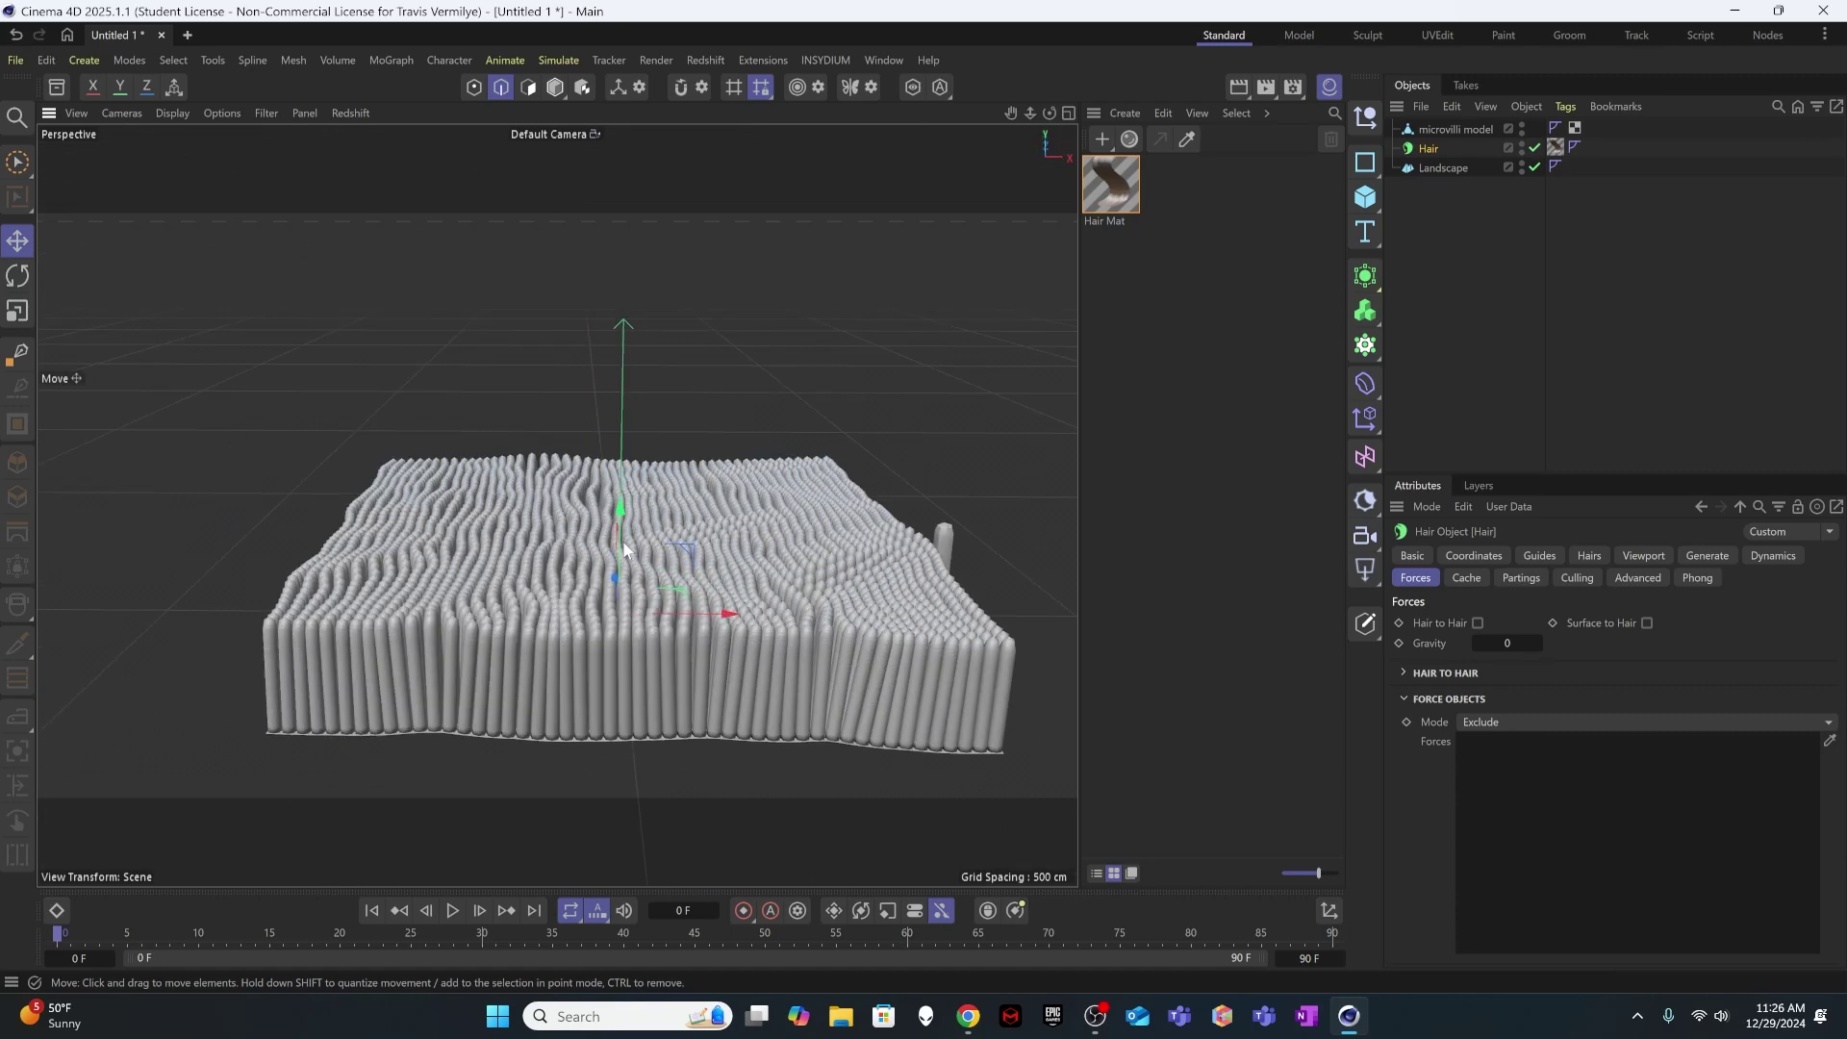
left_click(1047, 440)
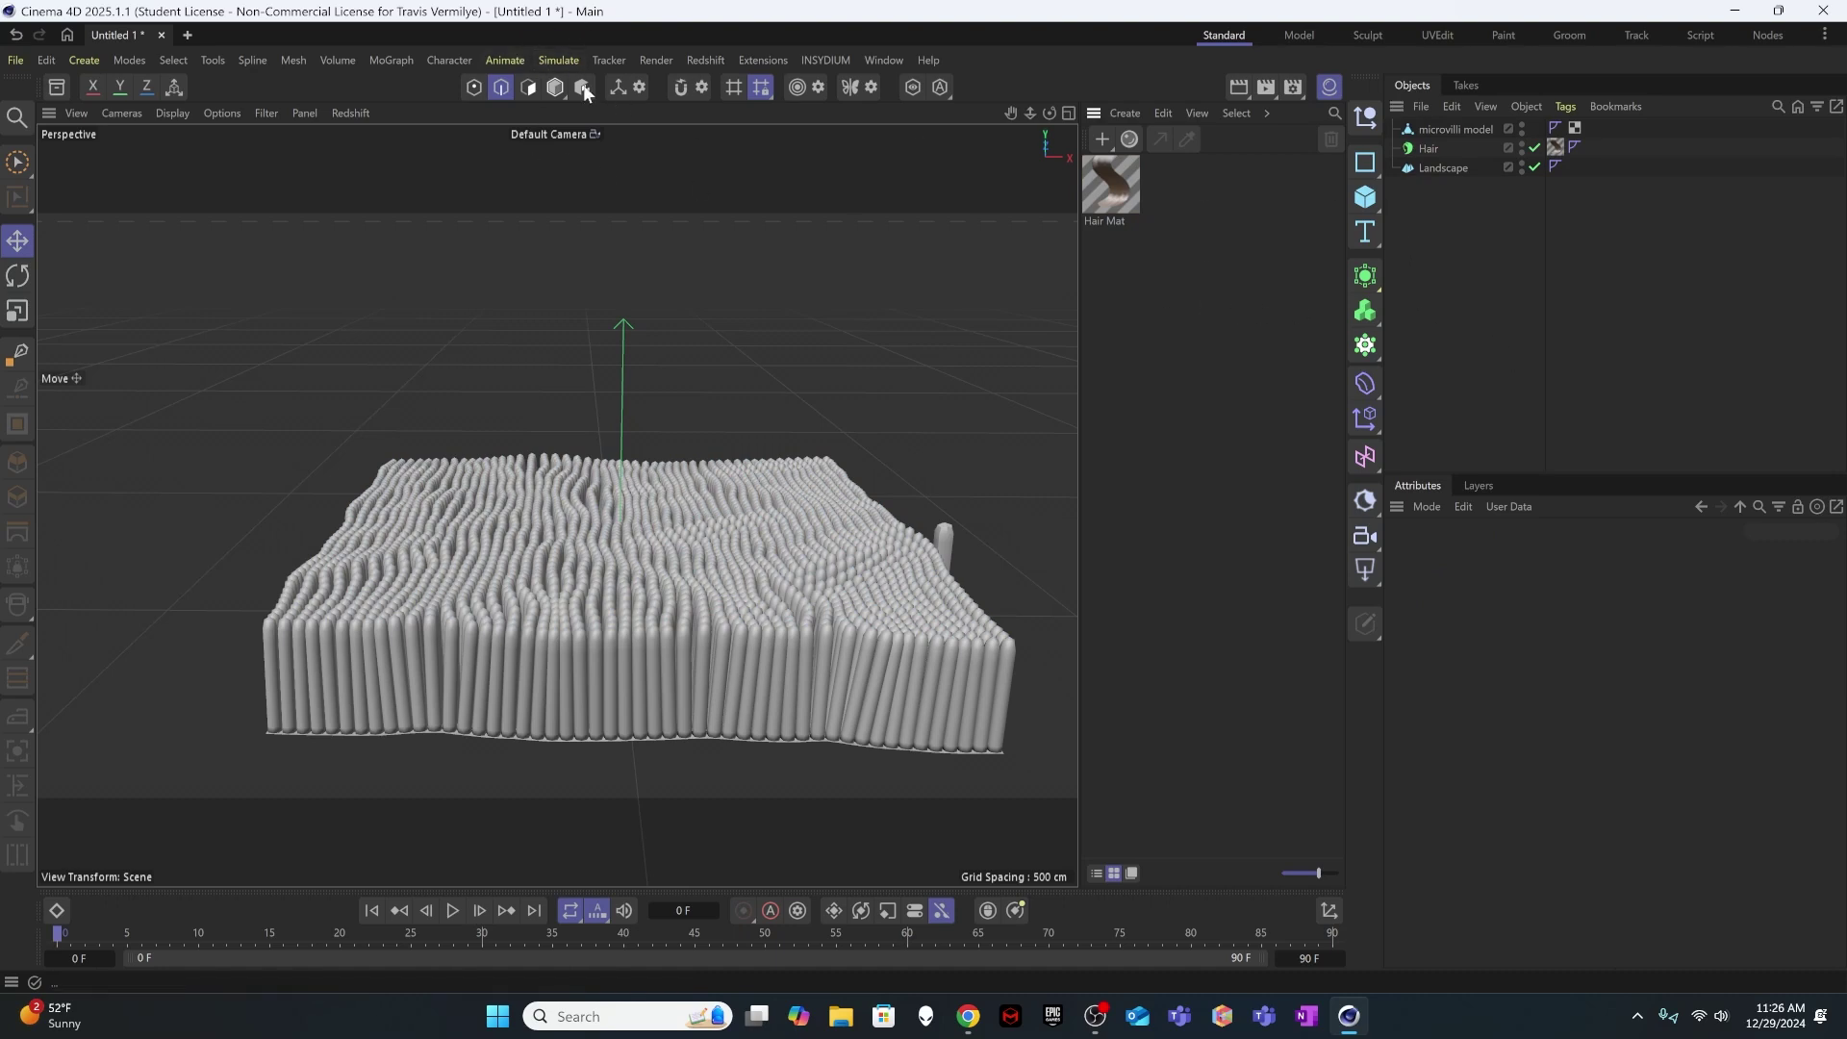
left_click(559, 60)
mouse_move(610, 99)
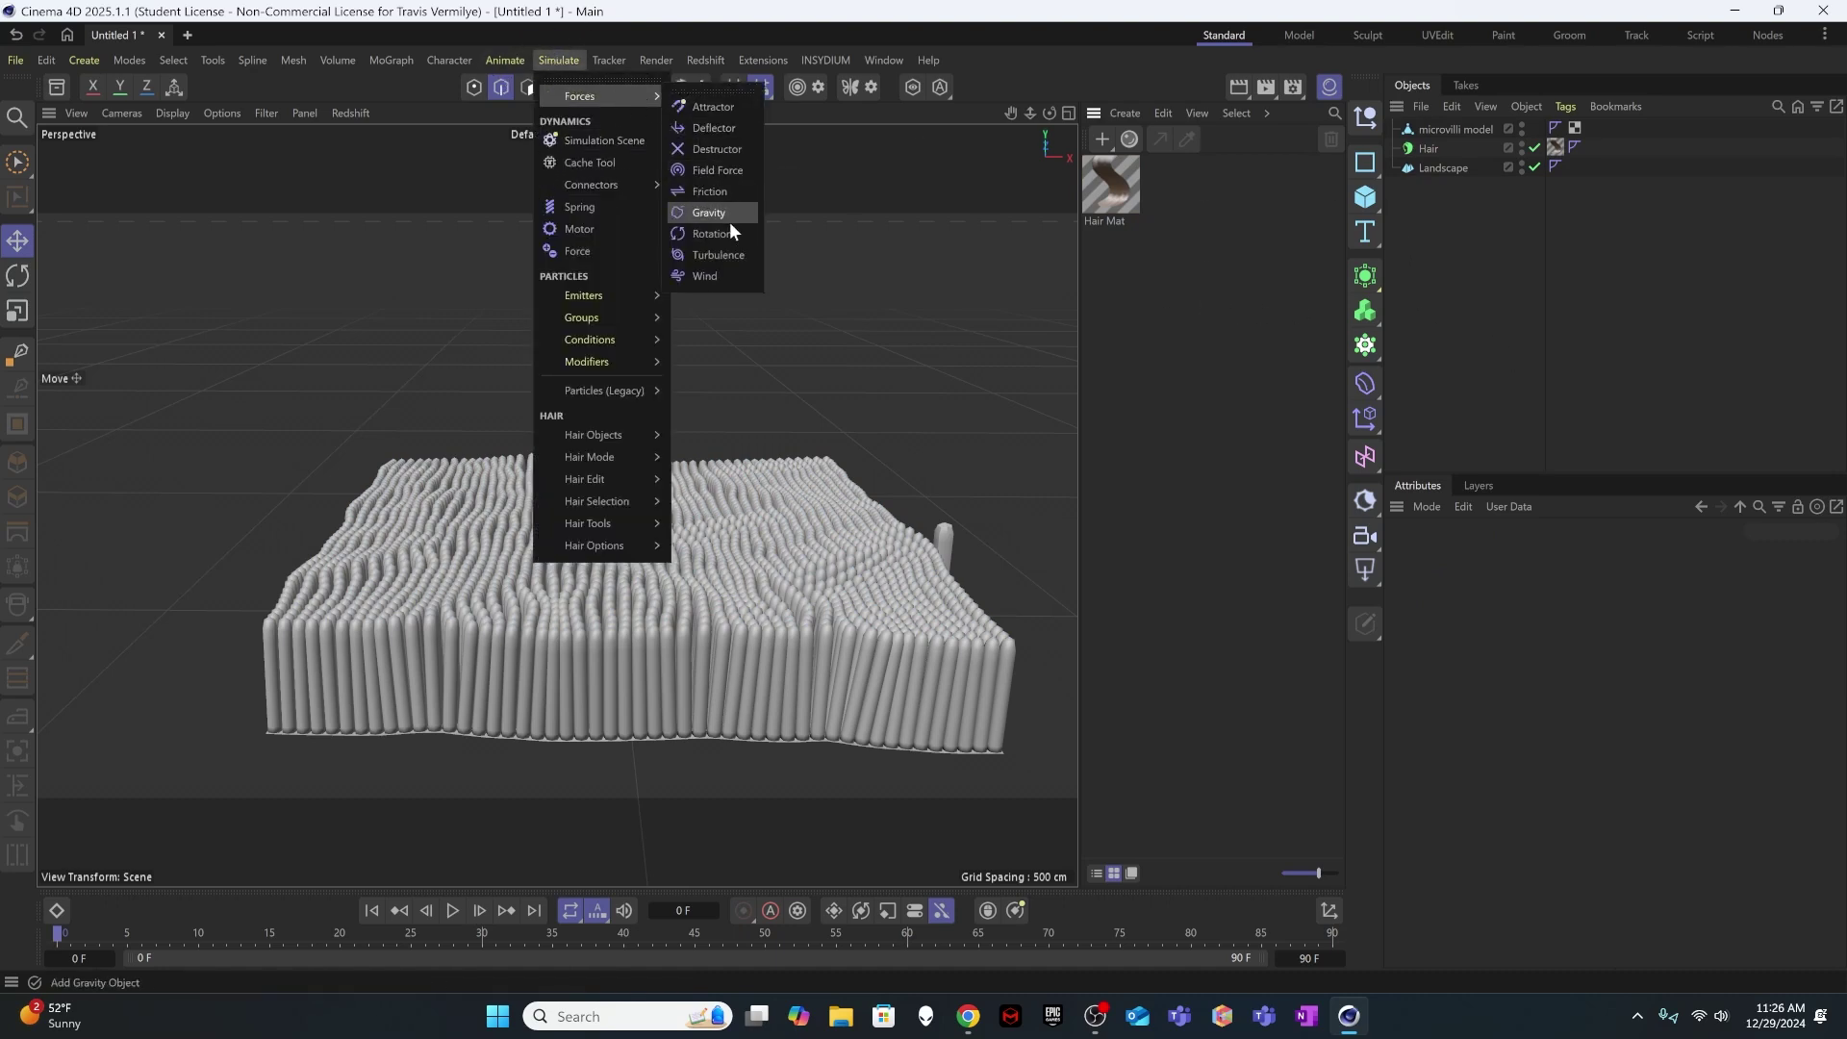
left_click(733, 253)
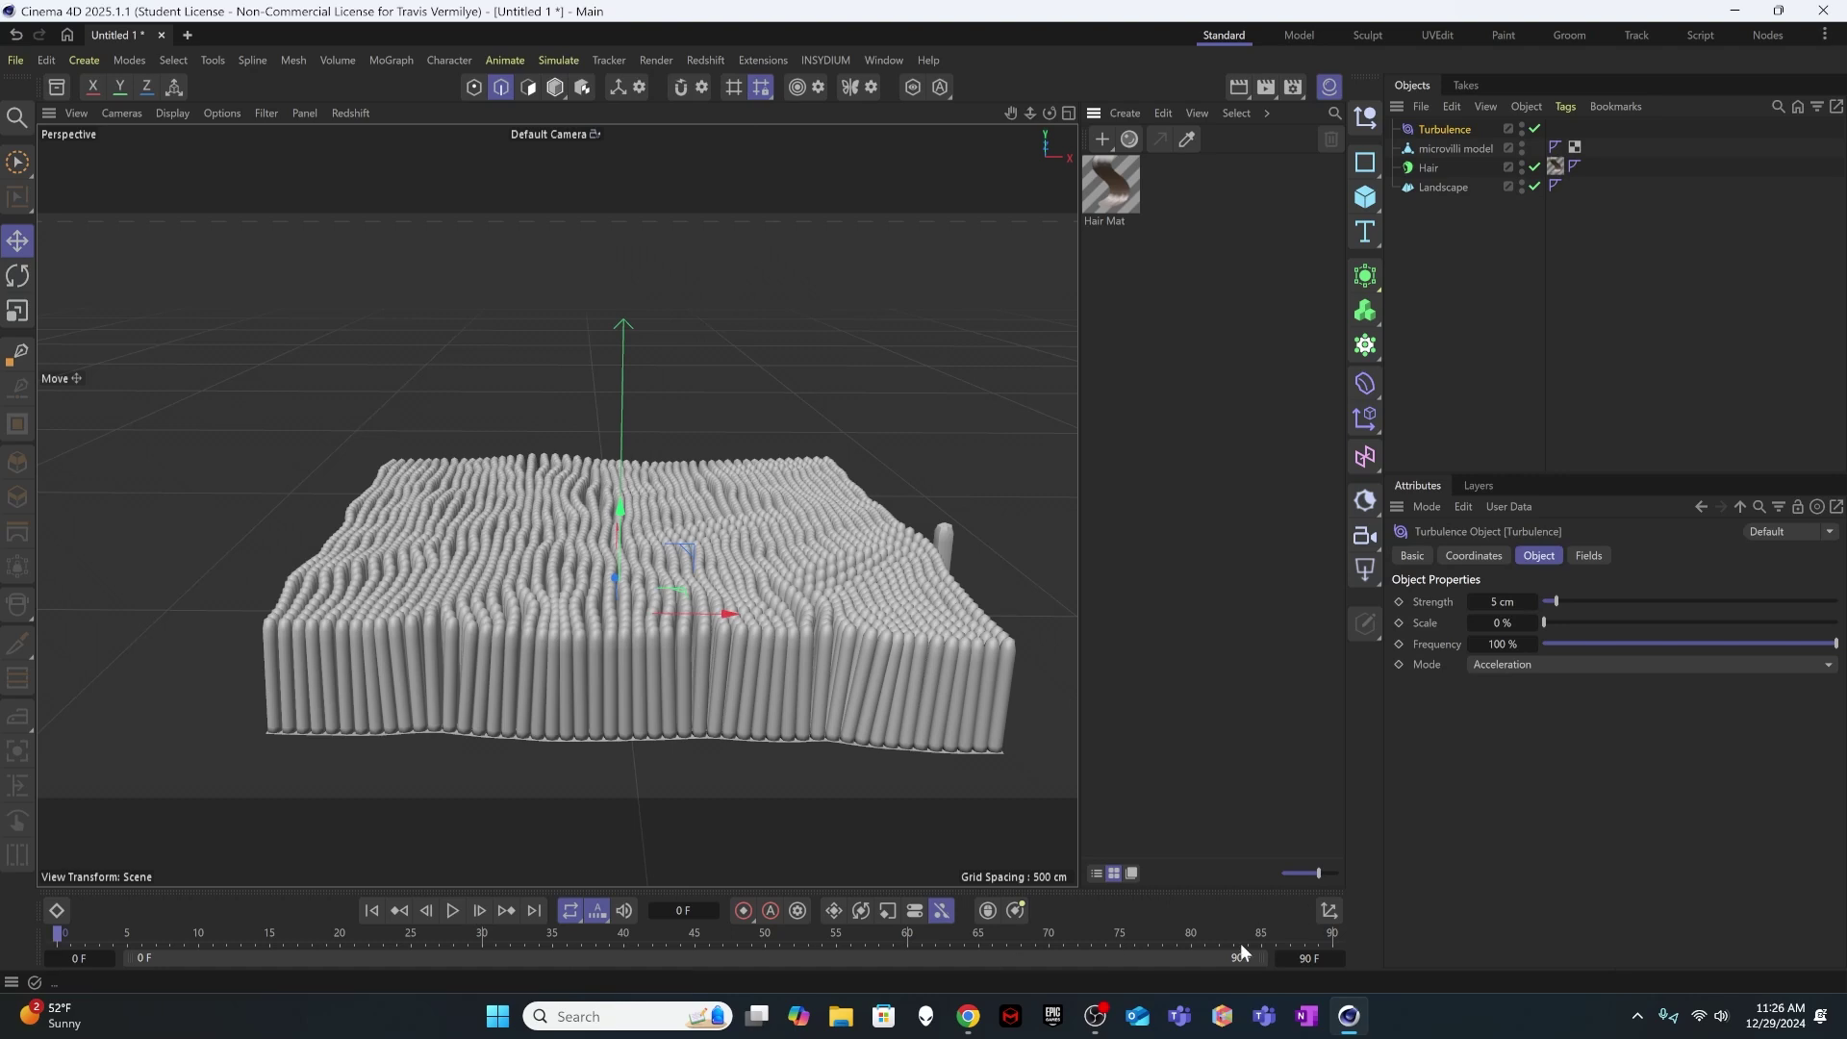
- Extend the timeline's end to frame 300 and play the animation to check the turbulence effect
left_click(1309, 958)
type("300")
key("Return")
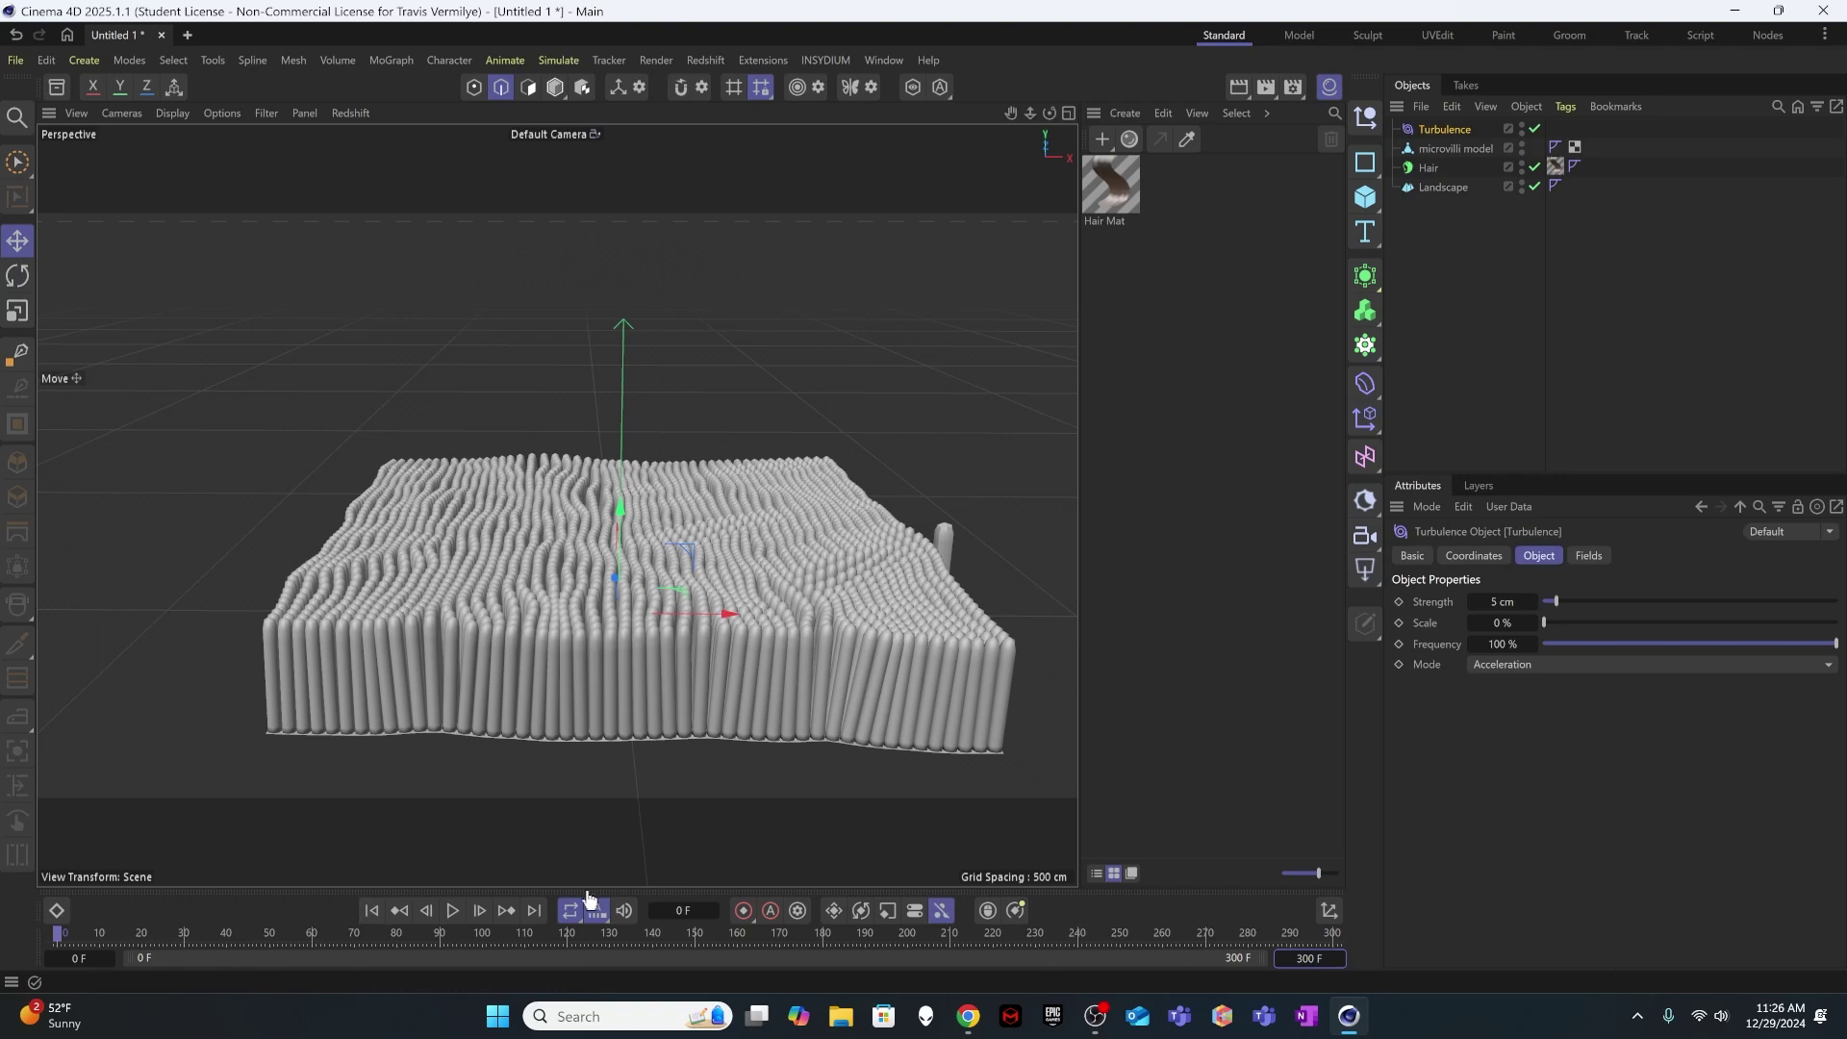
left_click(452, 910)
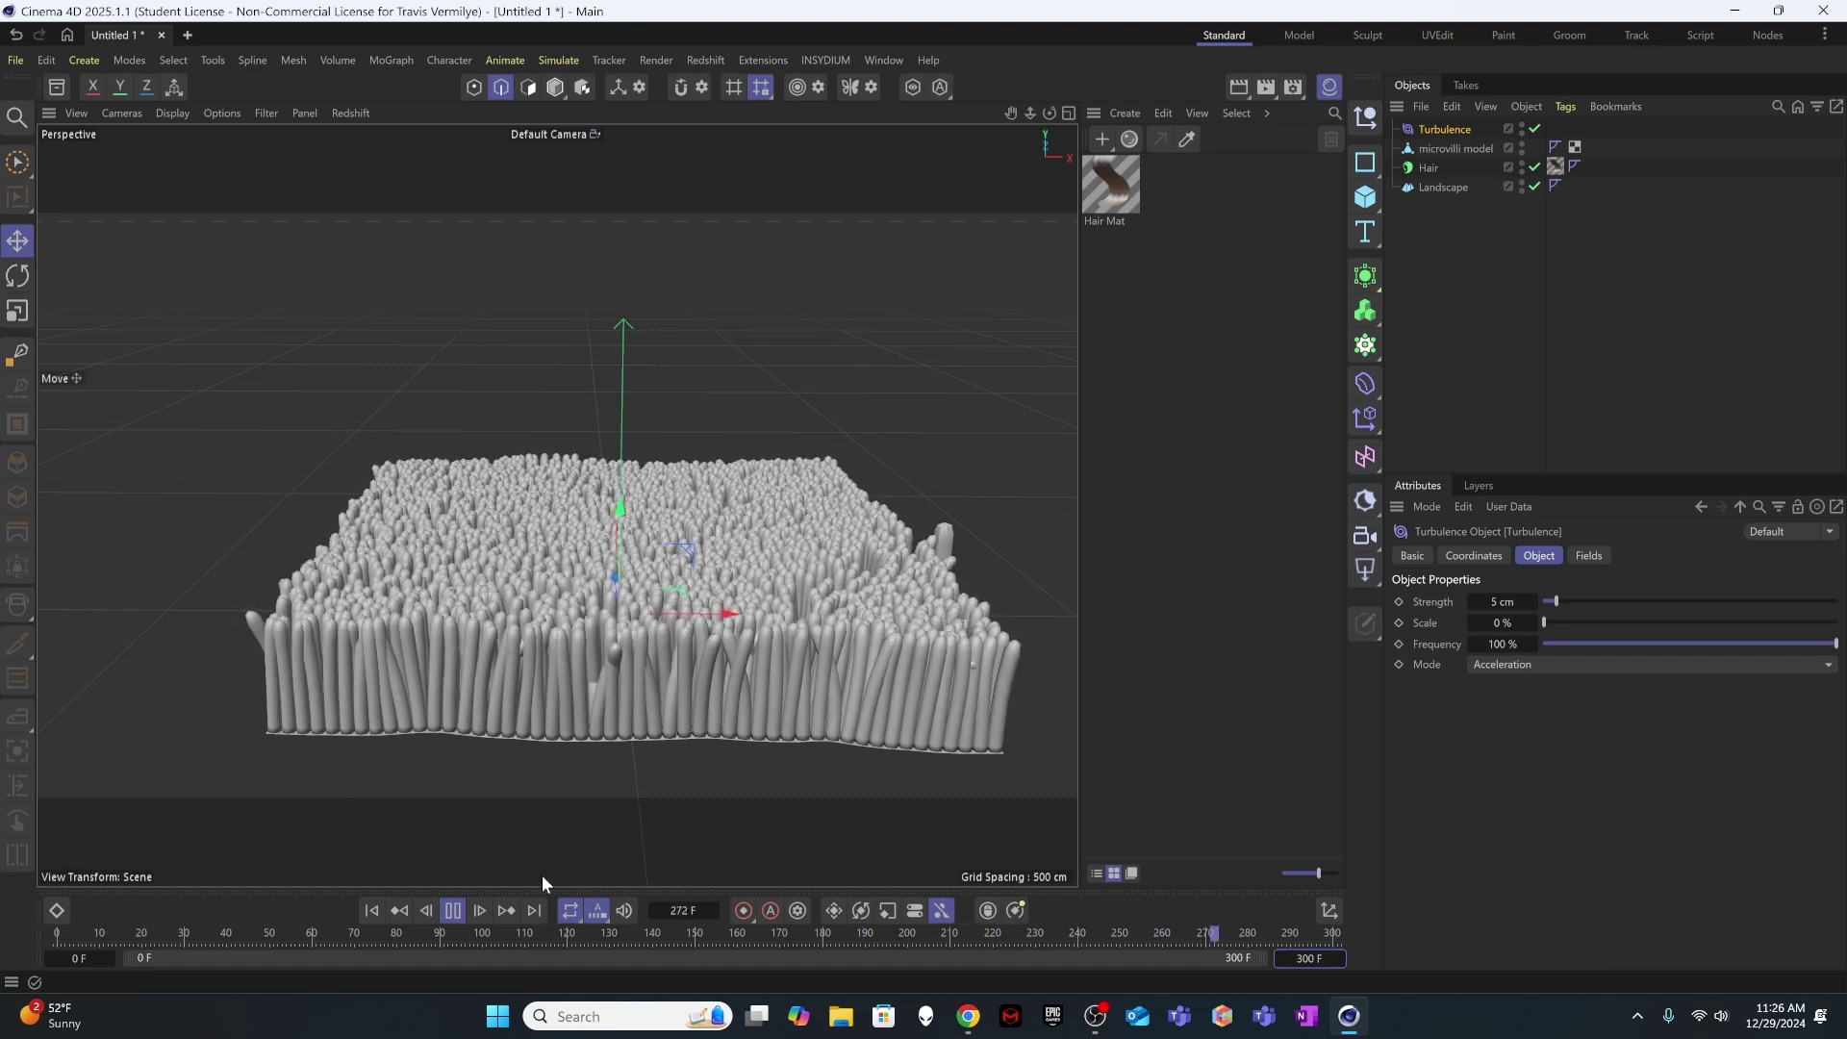
left_click(452, 911)
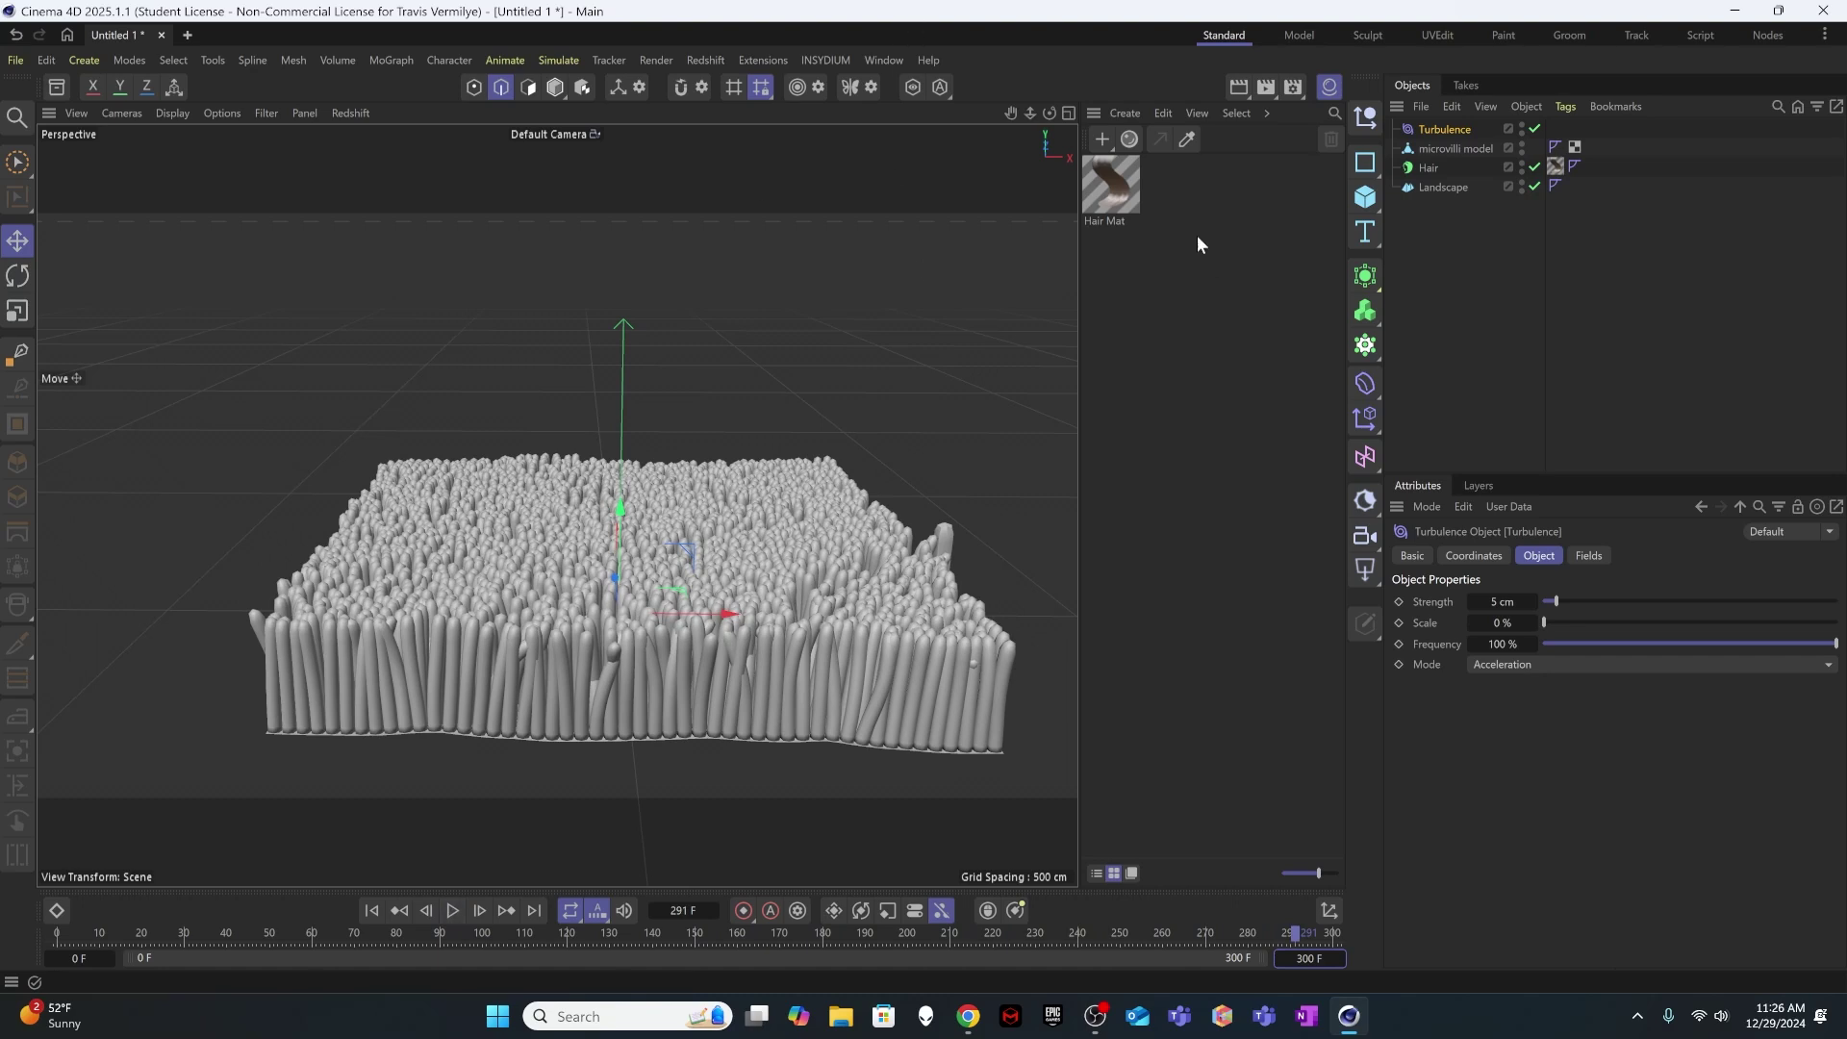
- Set the Turbulence object's scale to 25%, strength to 3 cm and frequency to 50%
left_click(1423, 281)
left_click(1451, 131)
left_click(1508, 623)
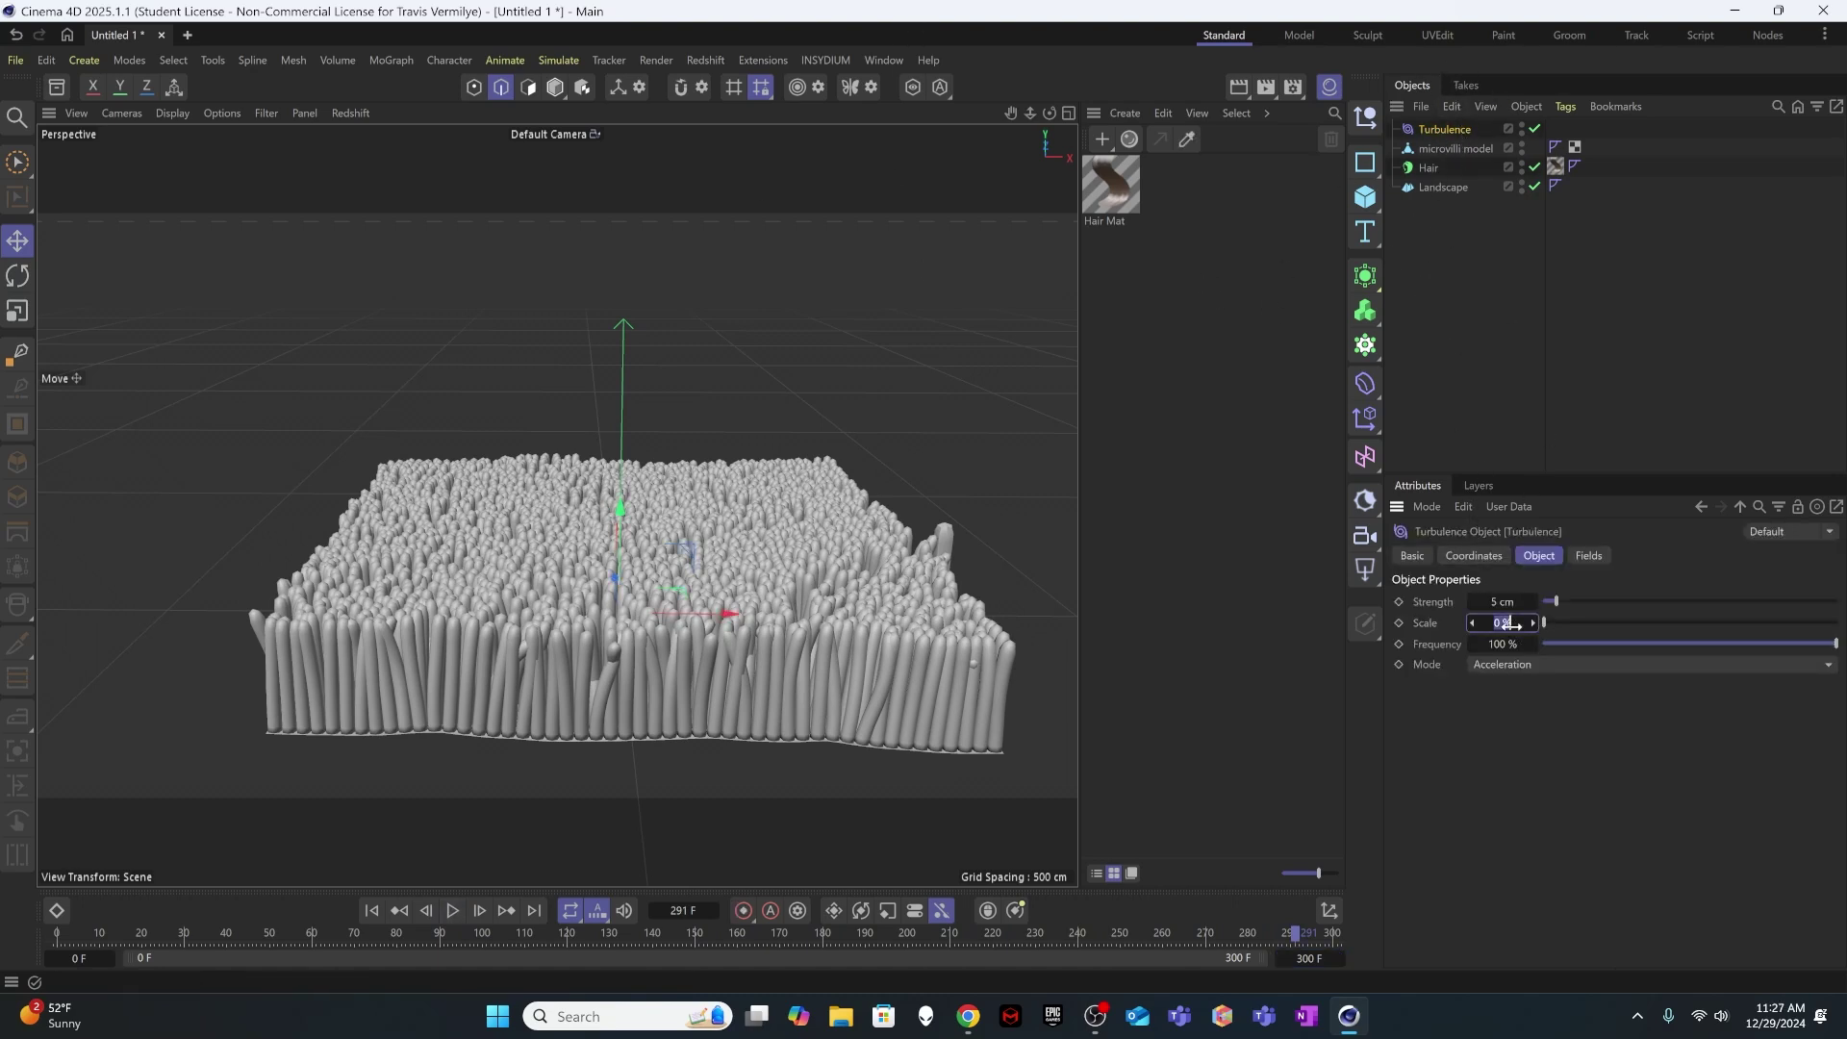
type("25")
key("Return")
left_click(1525, 601)
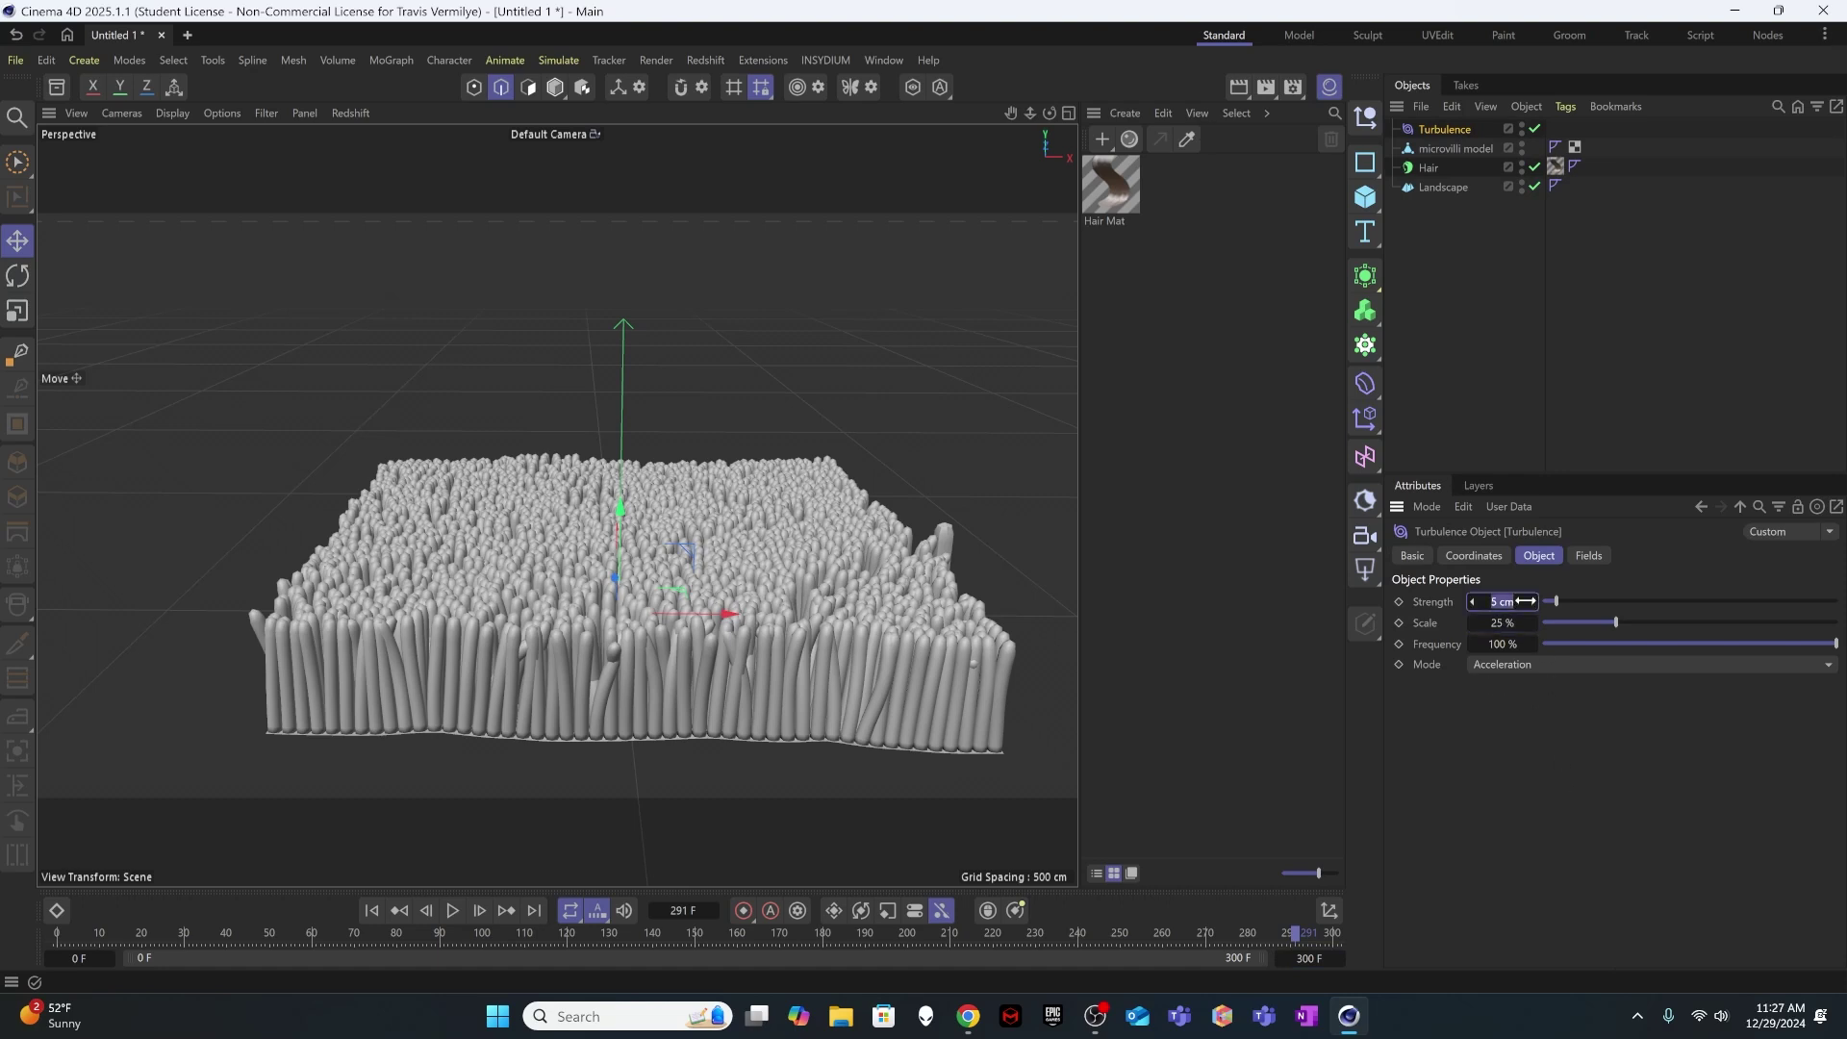
type("3")
key("Return")
left_click(1509, 643)
type("50")
key("Return")
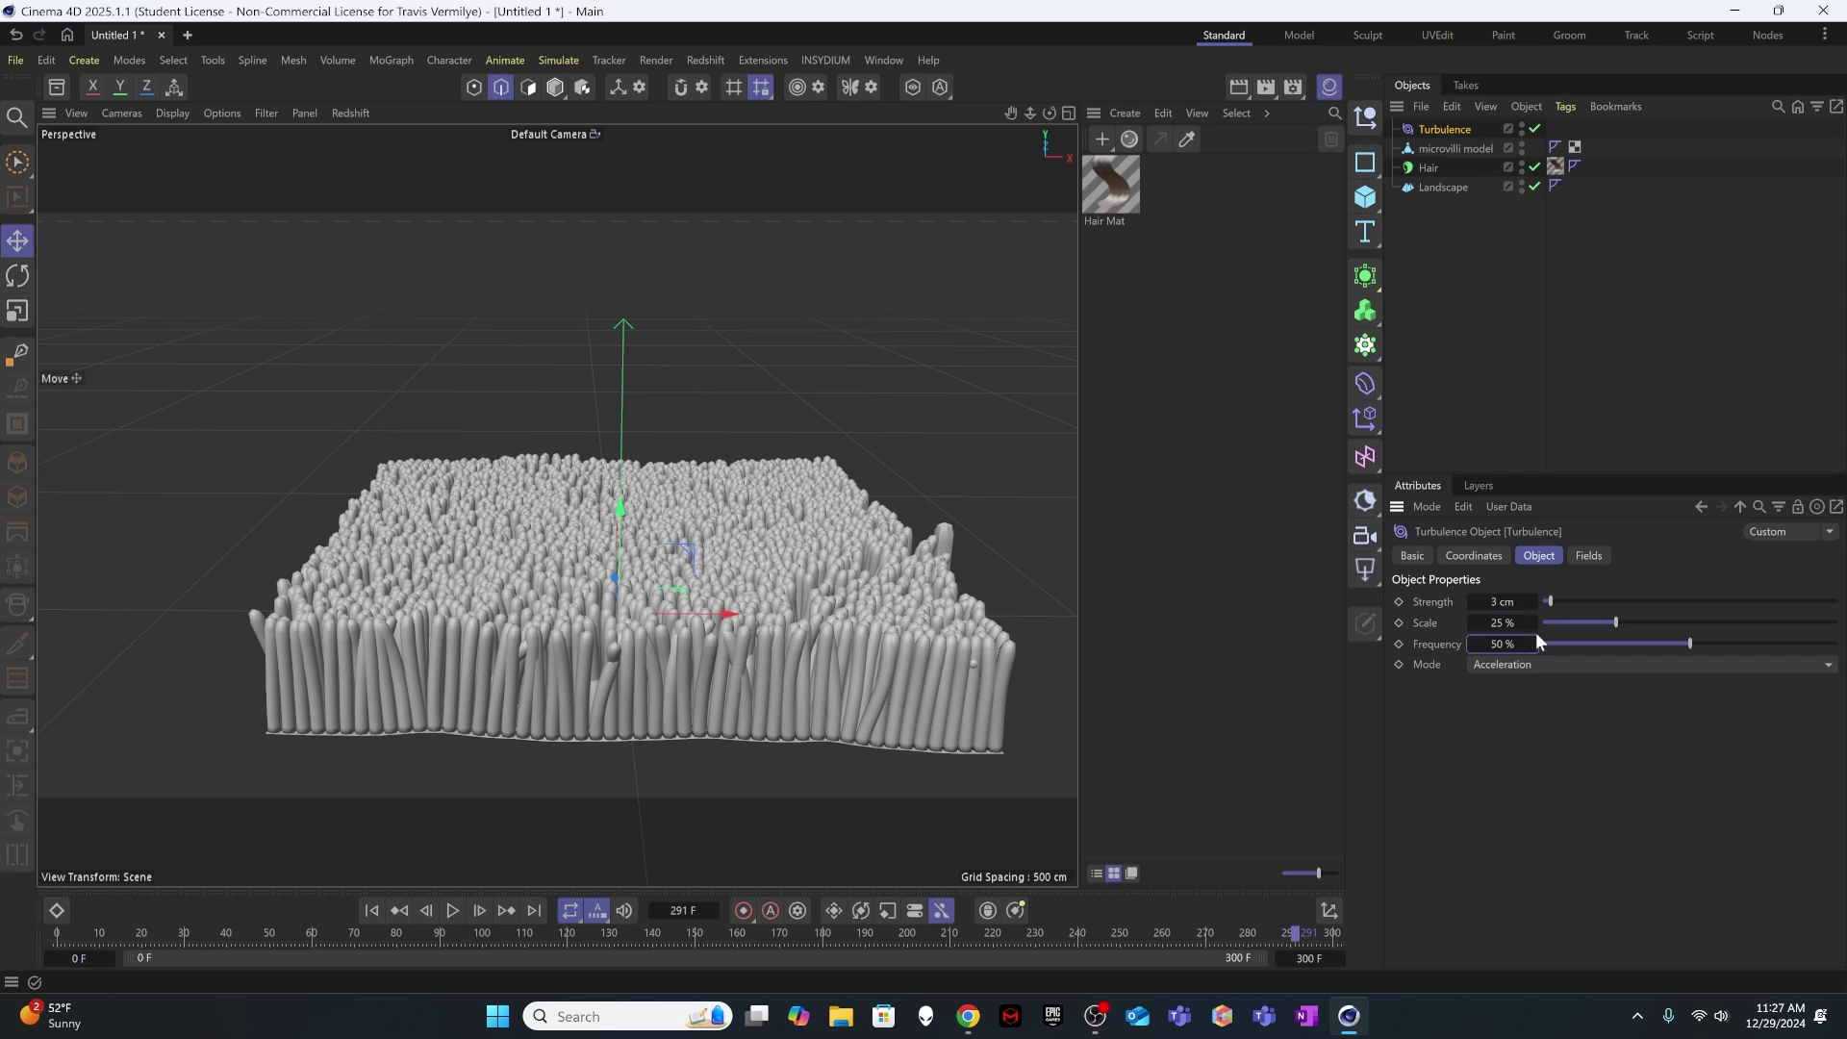
- Replay the animation from the first frame to check the adjusted turbulence, and rewind it to the start
left_click(371, 910)
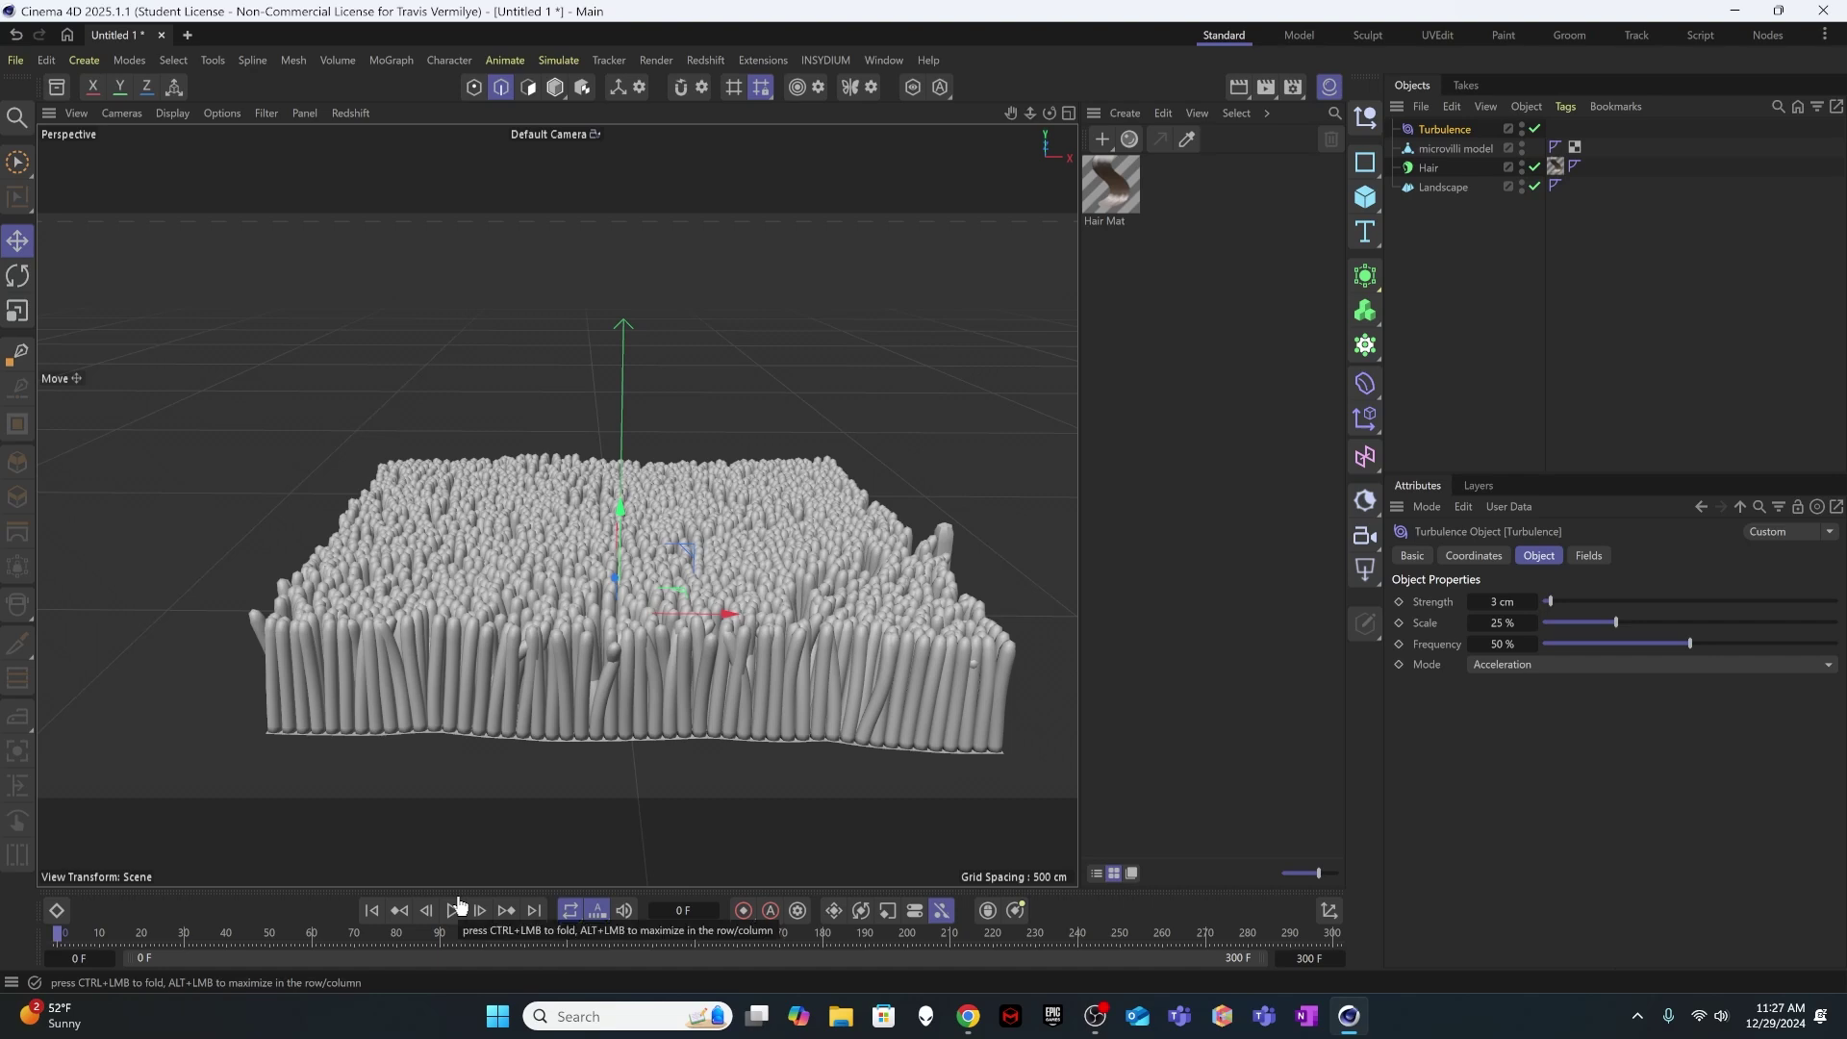
left_click(453, 910)
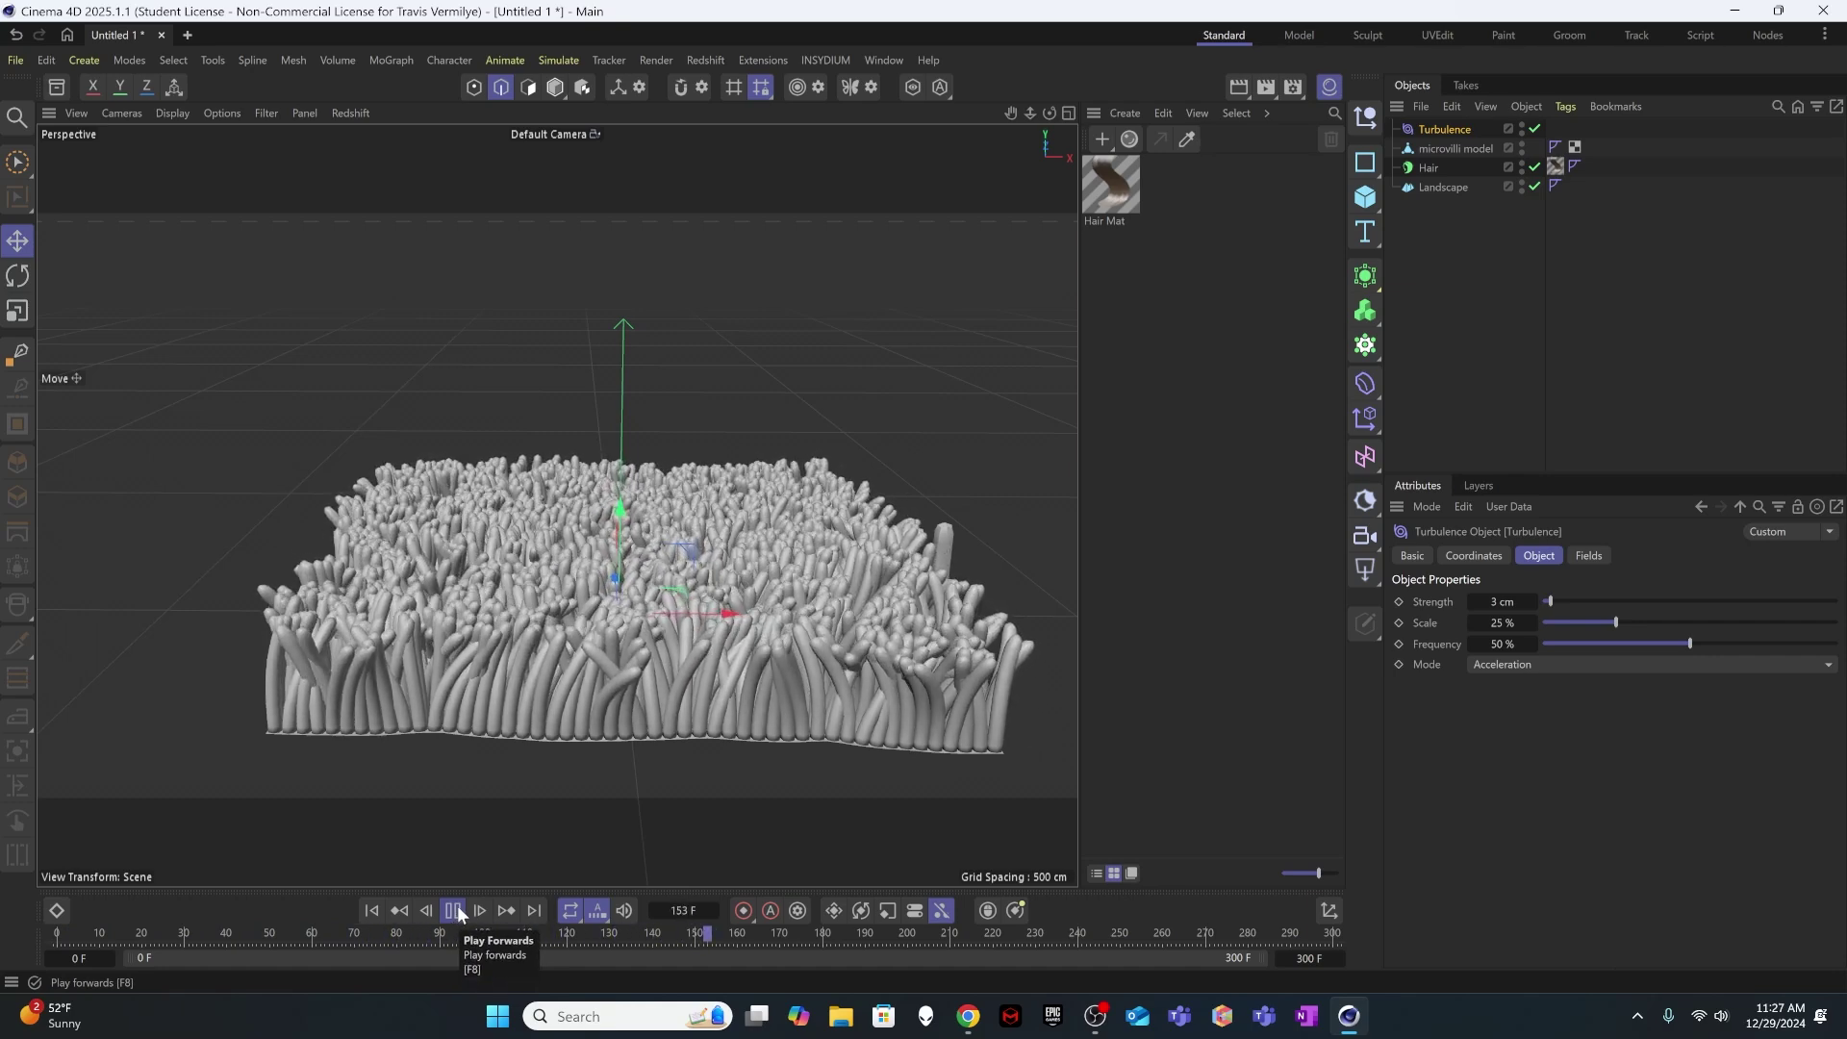
left_click(453, 909)
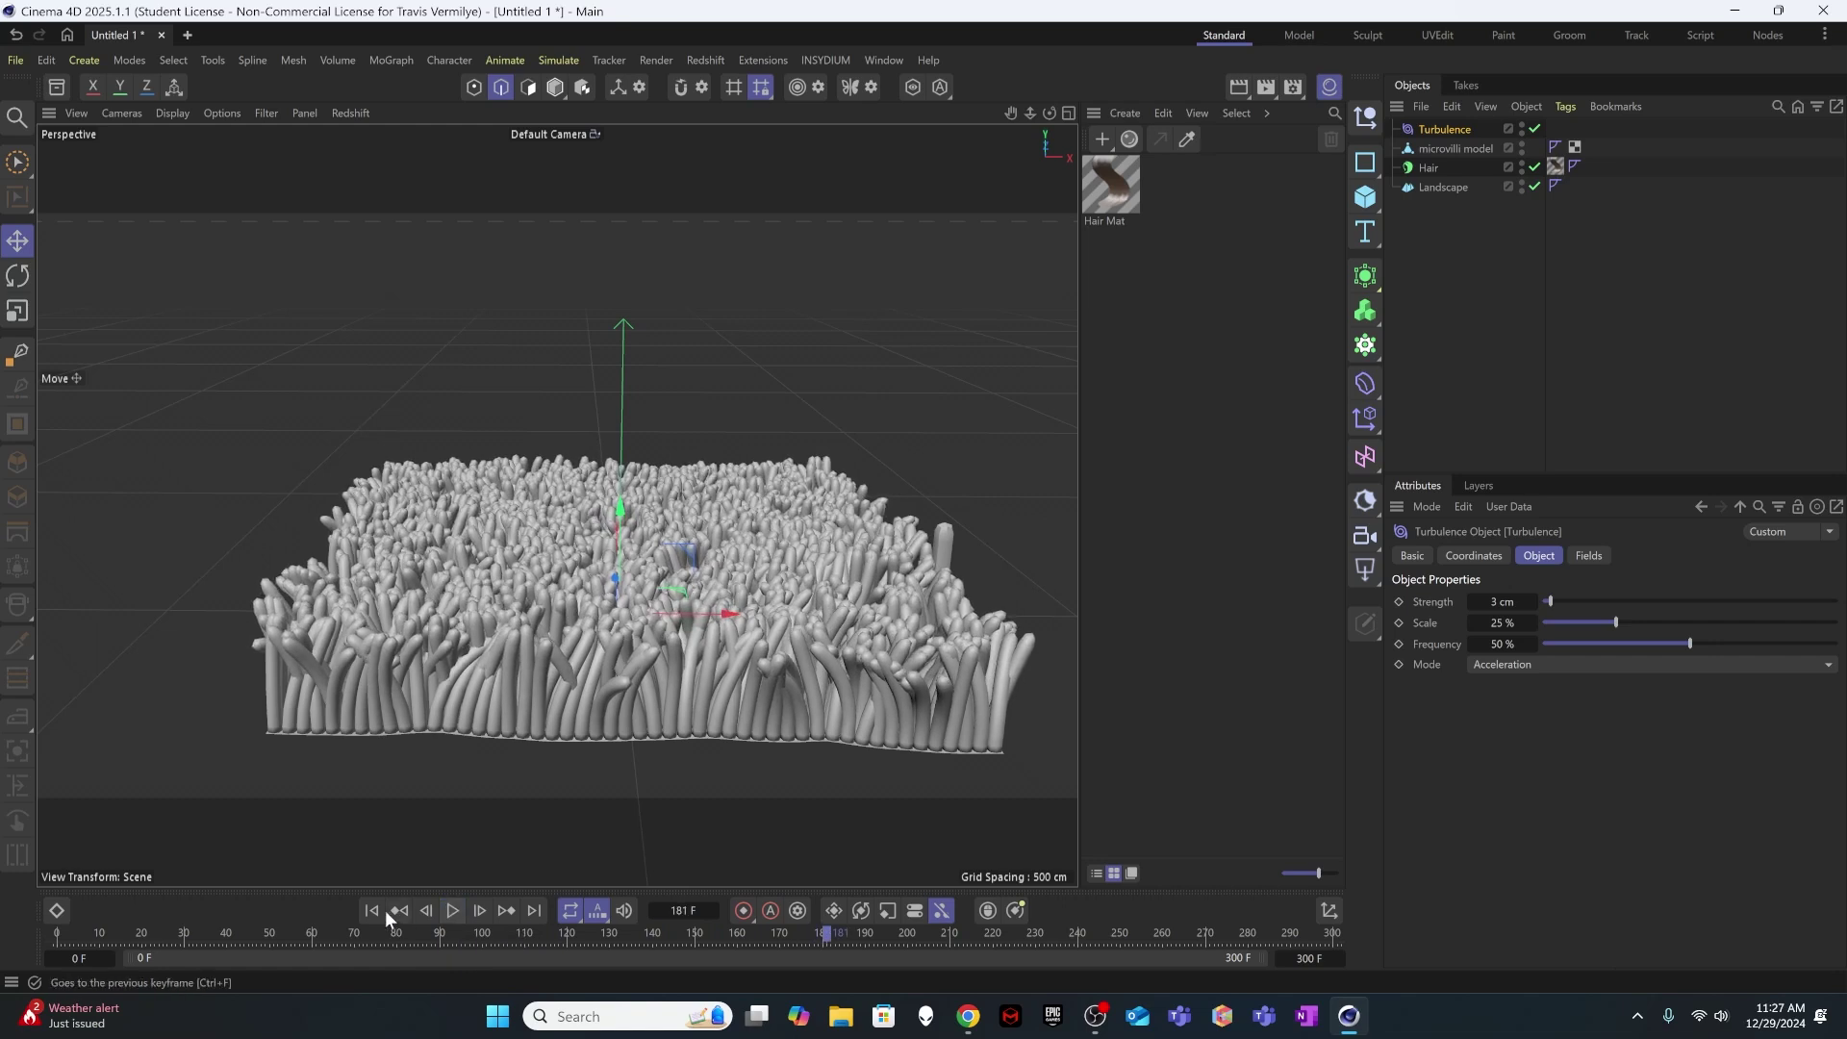
left_click(371, 909)
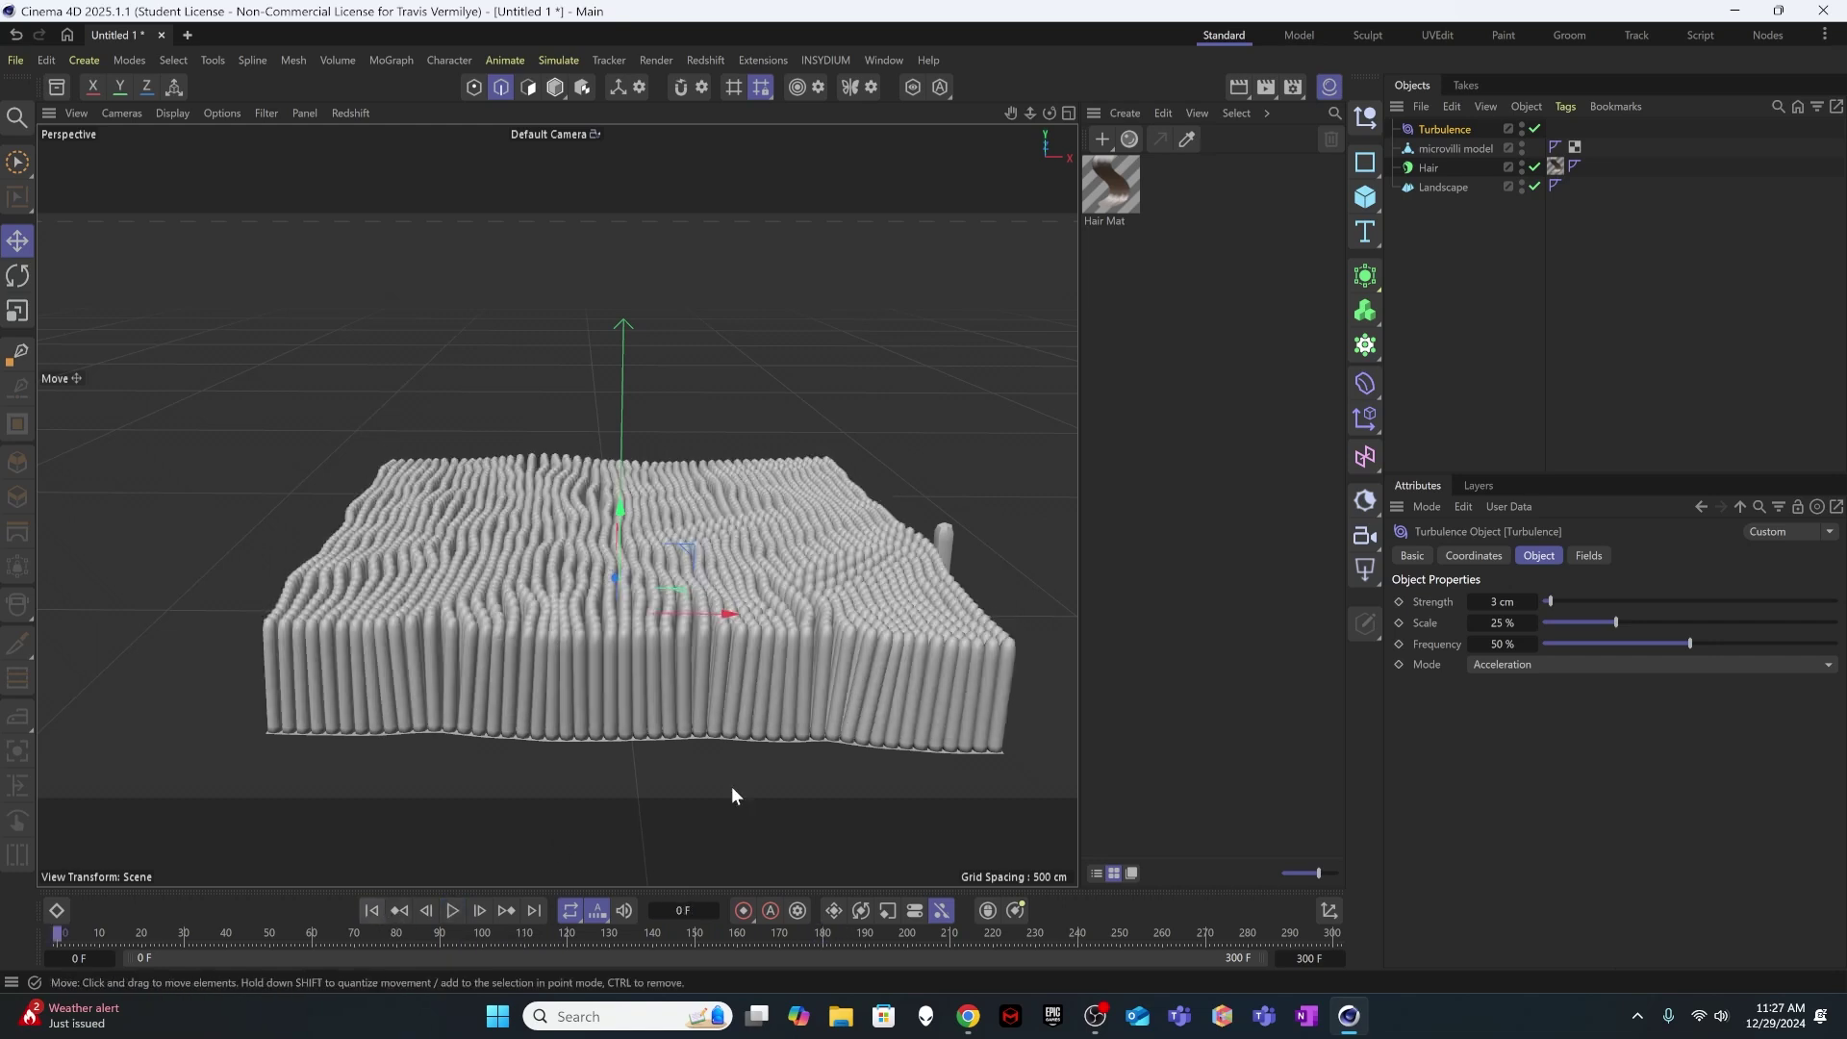
- Set the Hair object's gravity to 2, play the animation to check the motion, and rewind it to frame 0
left_click(1432, 169)
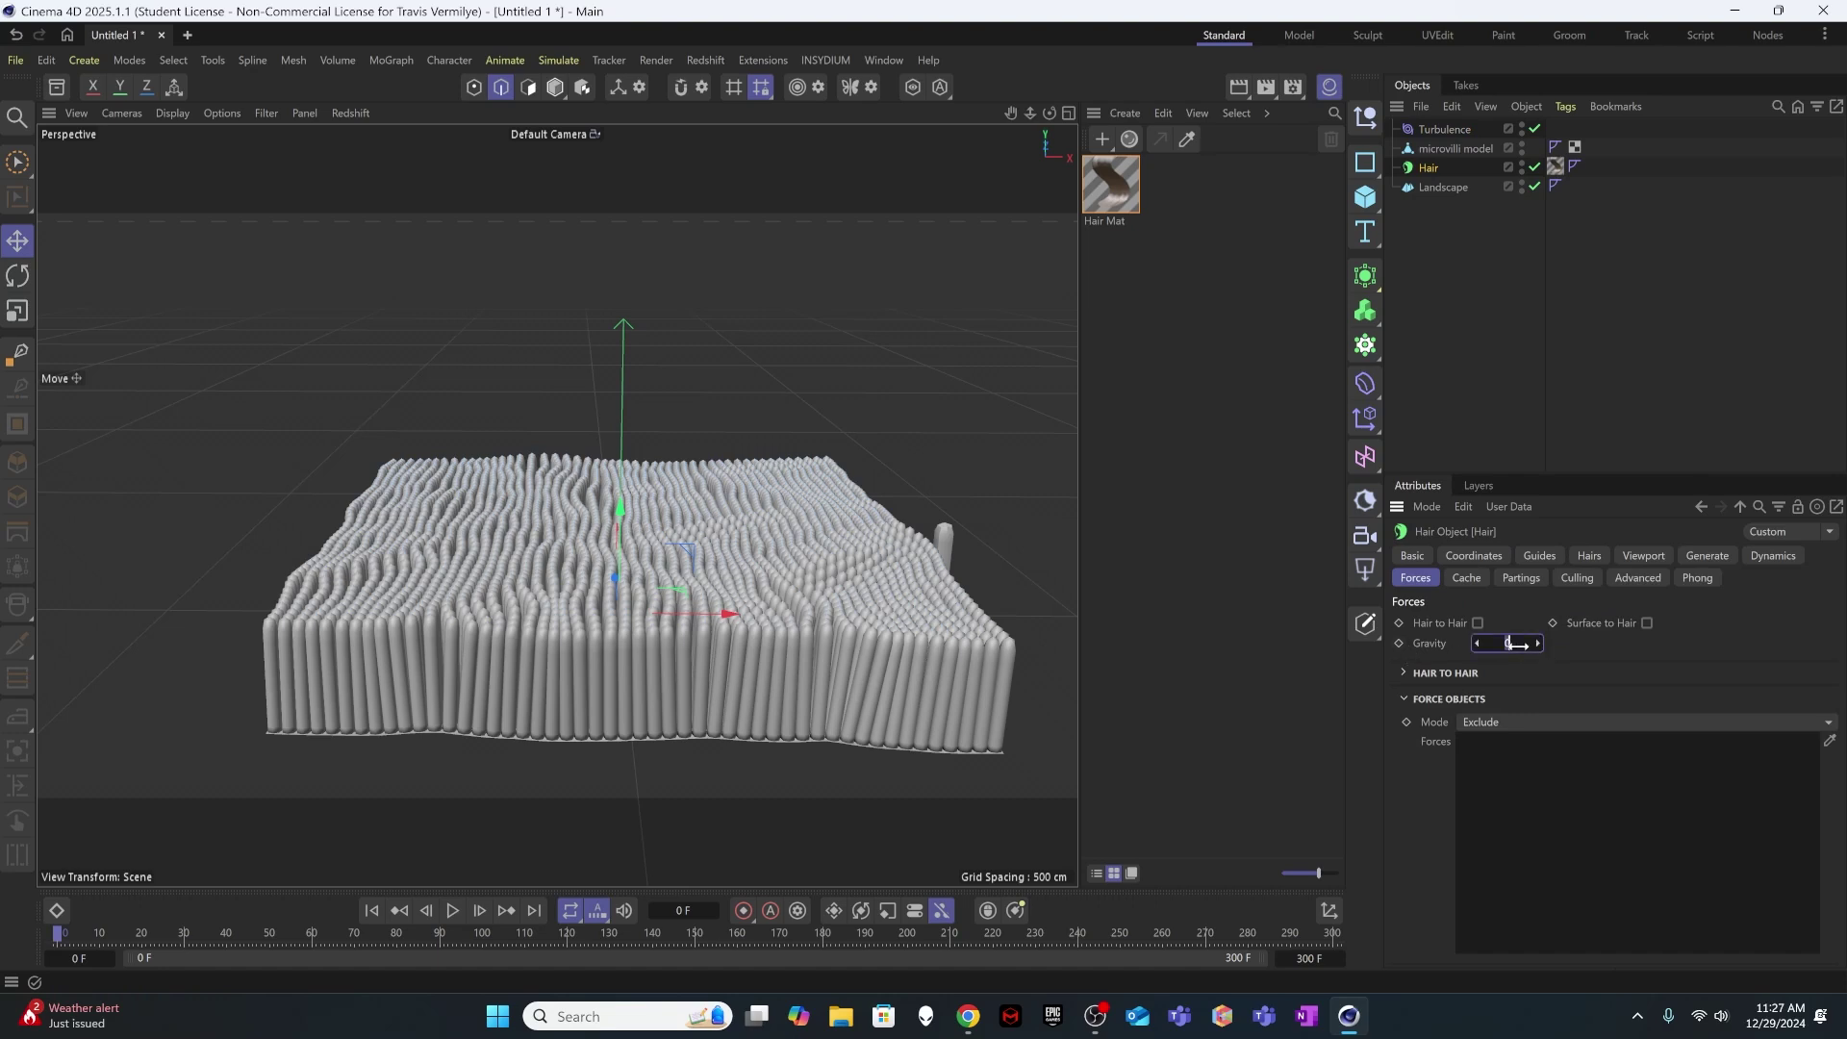
left_click(453, 911)
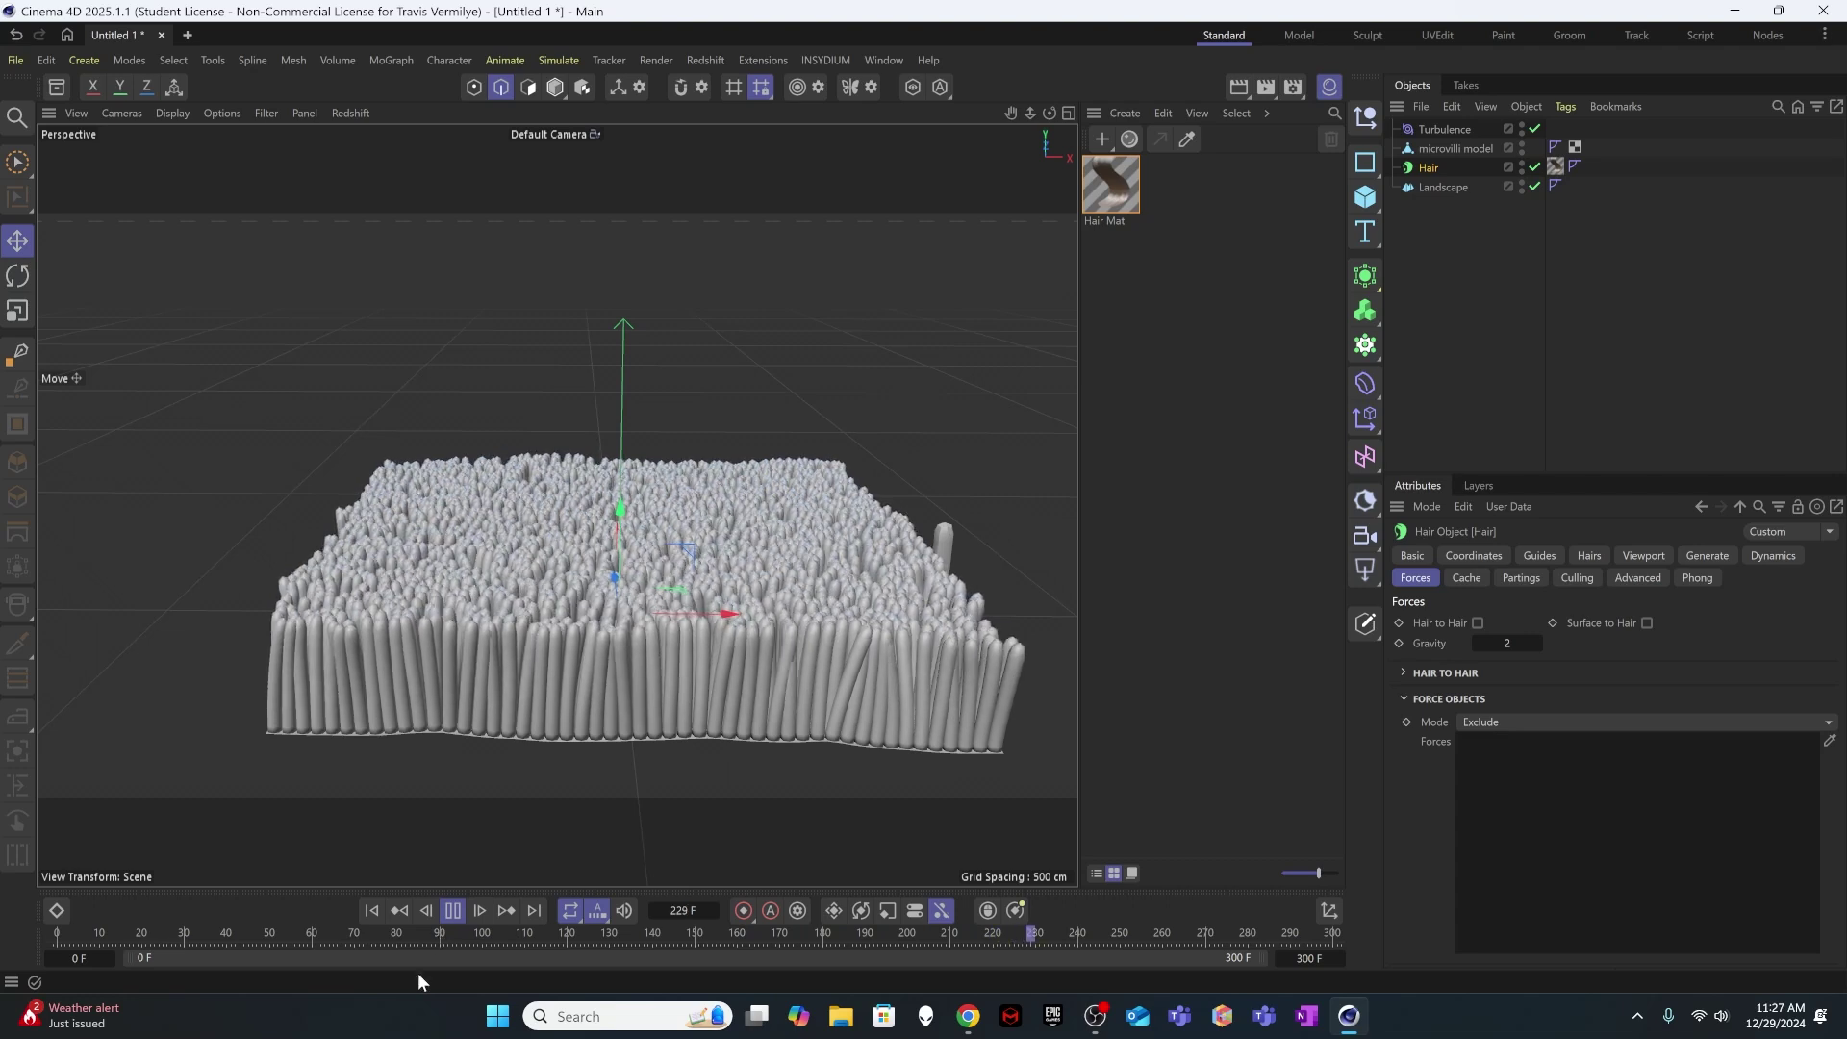
left_click(452, 911)
left_click(400, 911)
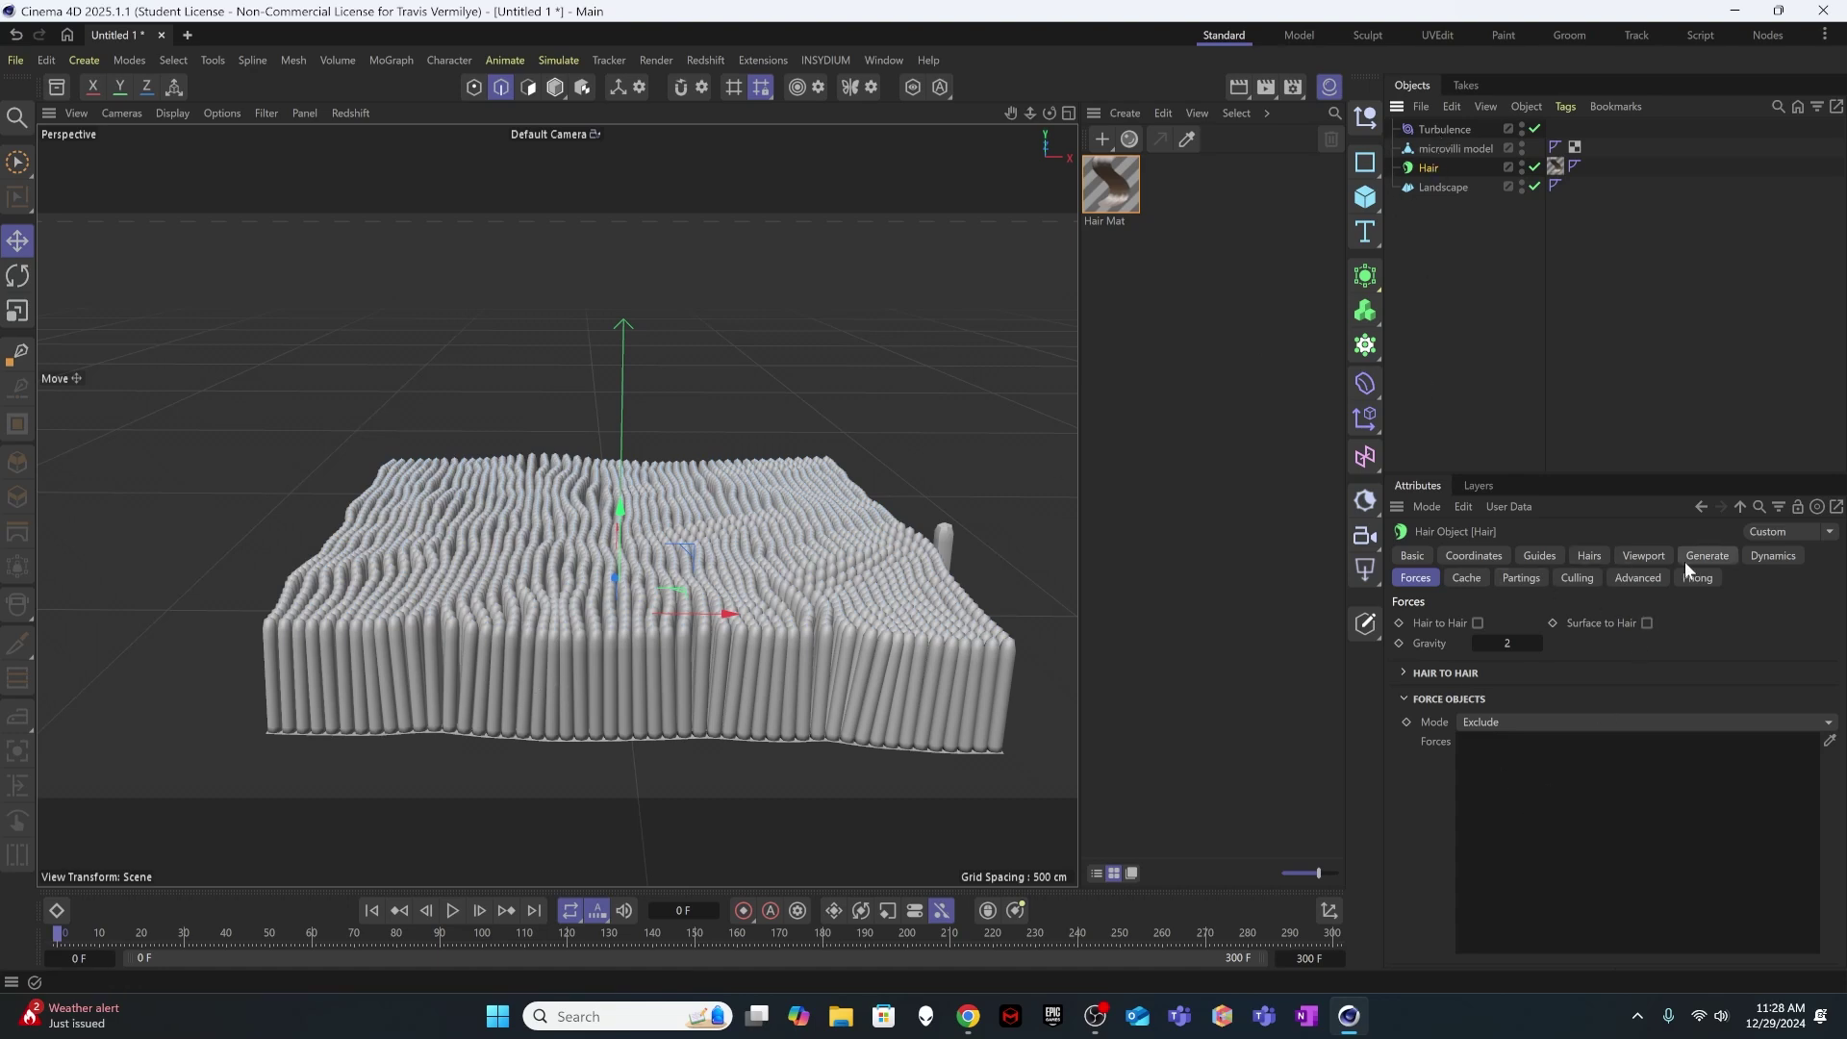
- Enable the Length channel in the Hair Mat material's basic properties
left_click(1109, 191)
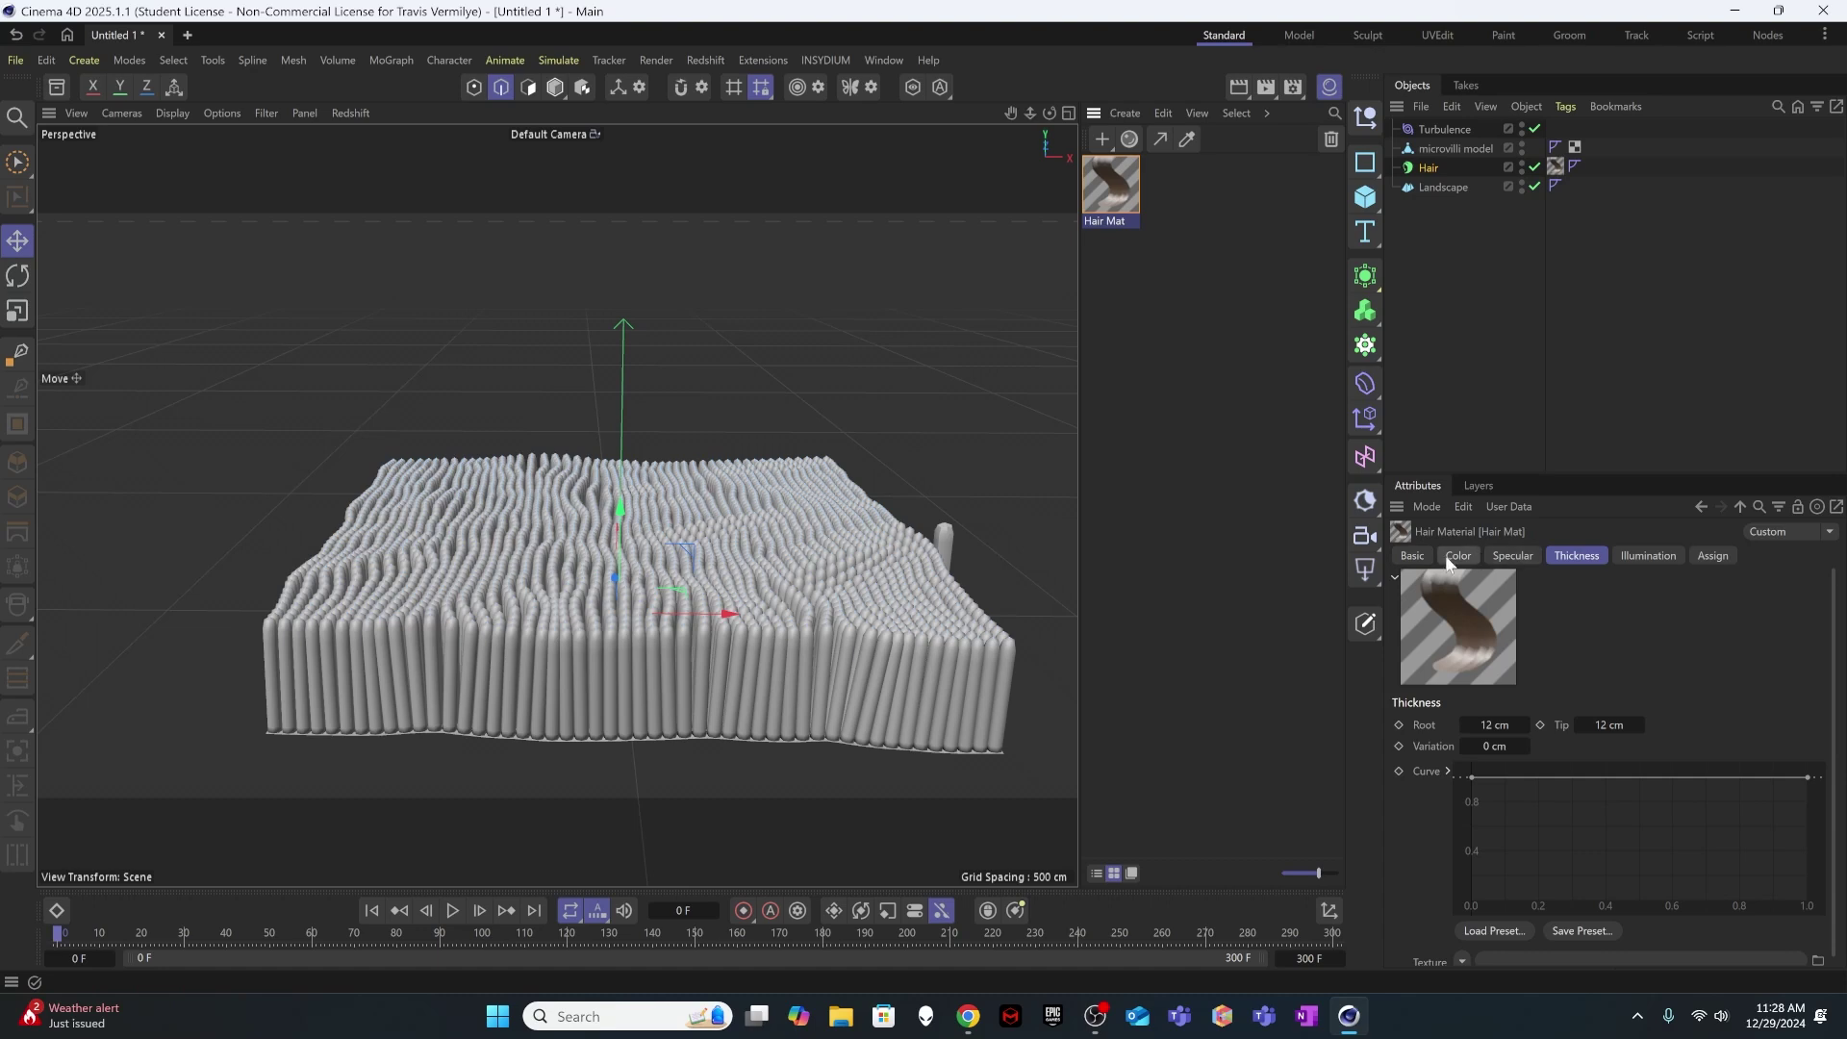
left_click(1412, 557)
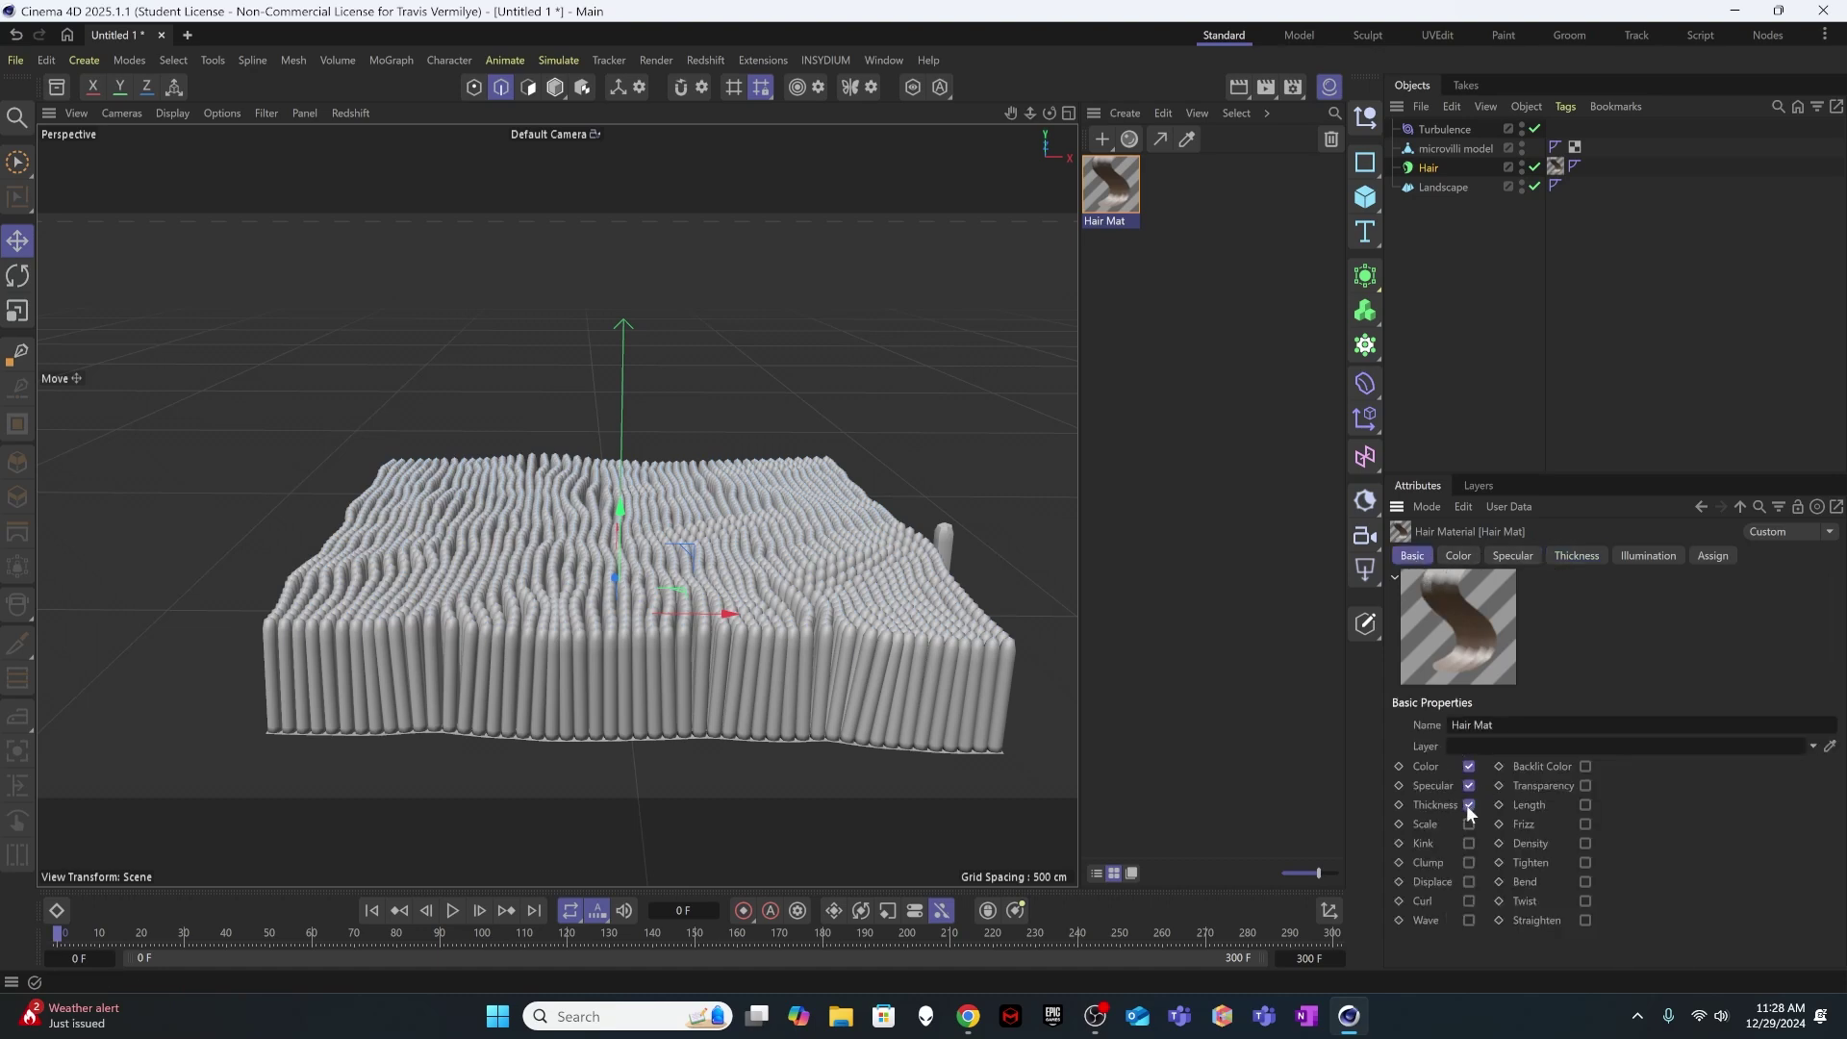
left_click(1585, 805)
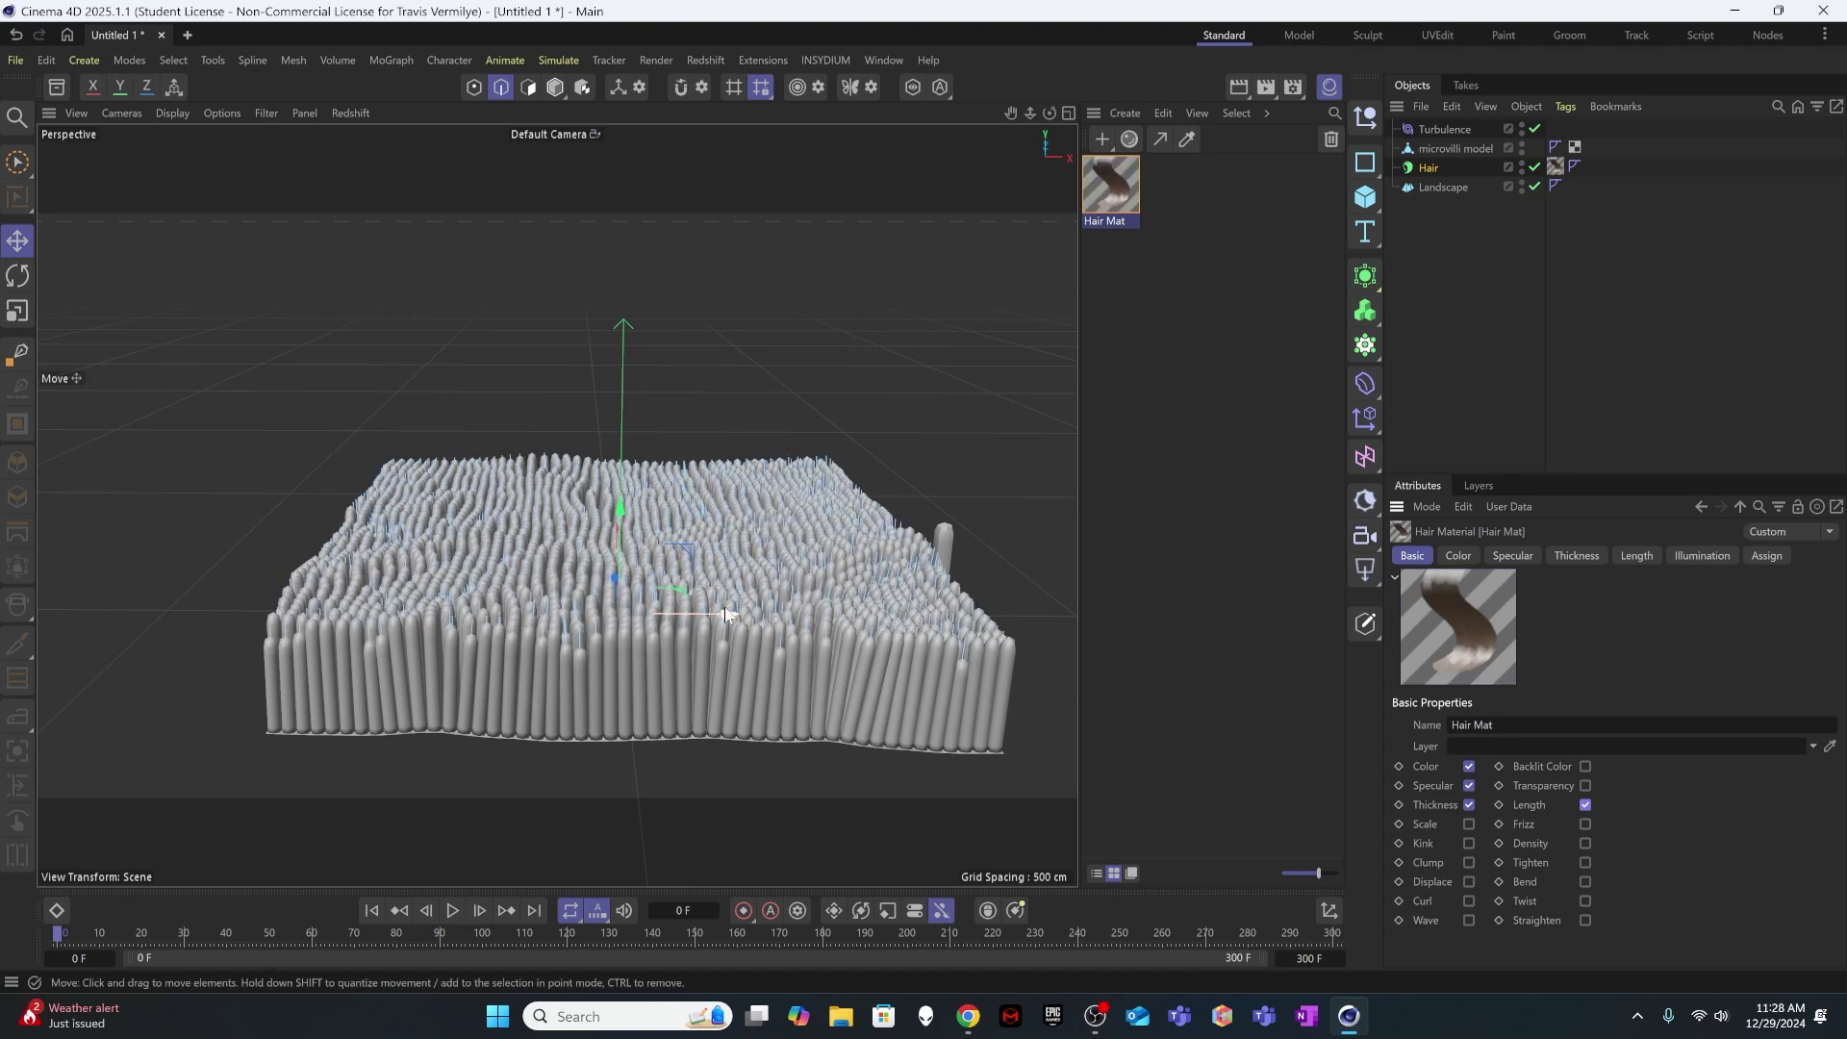
- Set the Hair Mat's length to 50% with a 10% variation and deselect everything to view the hairs
left_click(1625, 557)
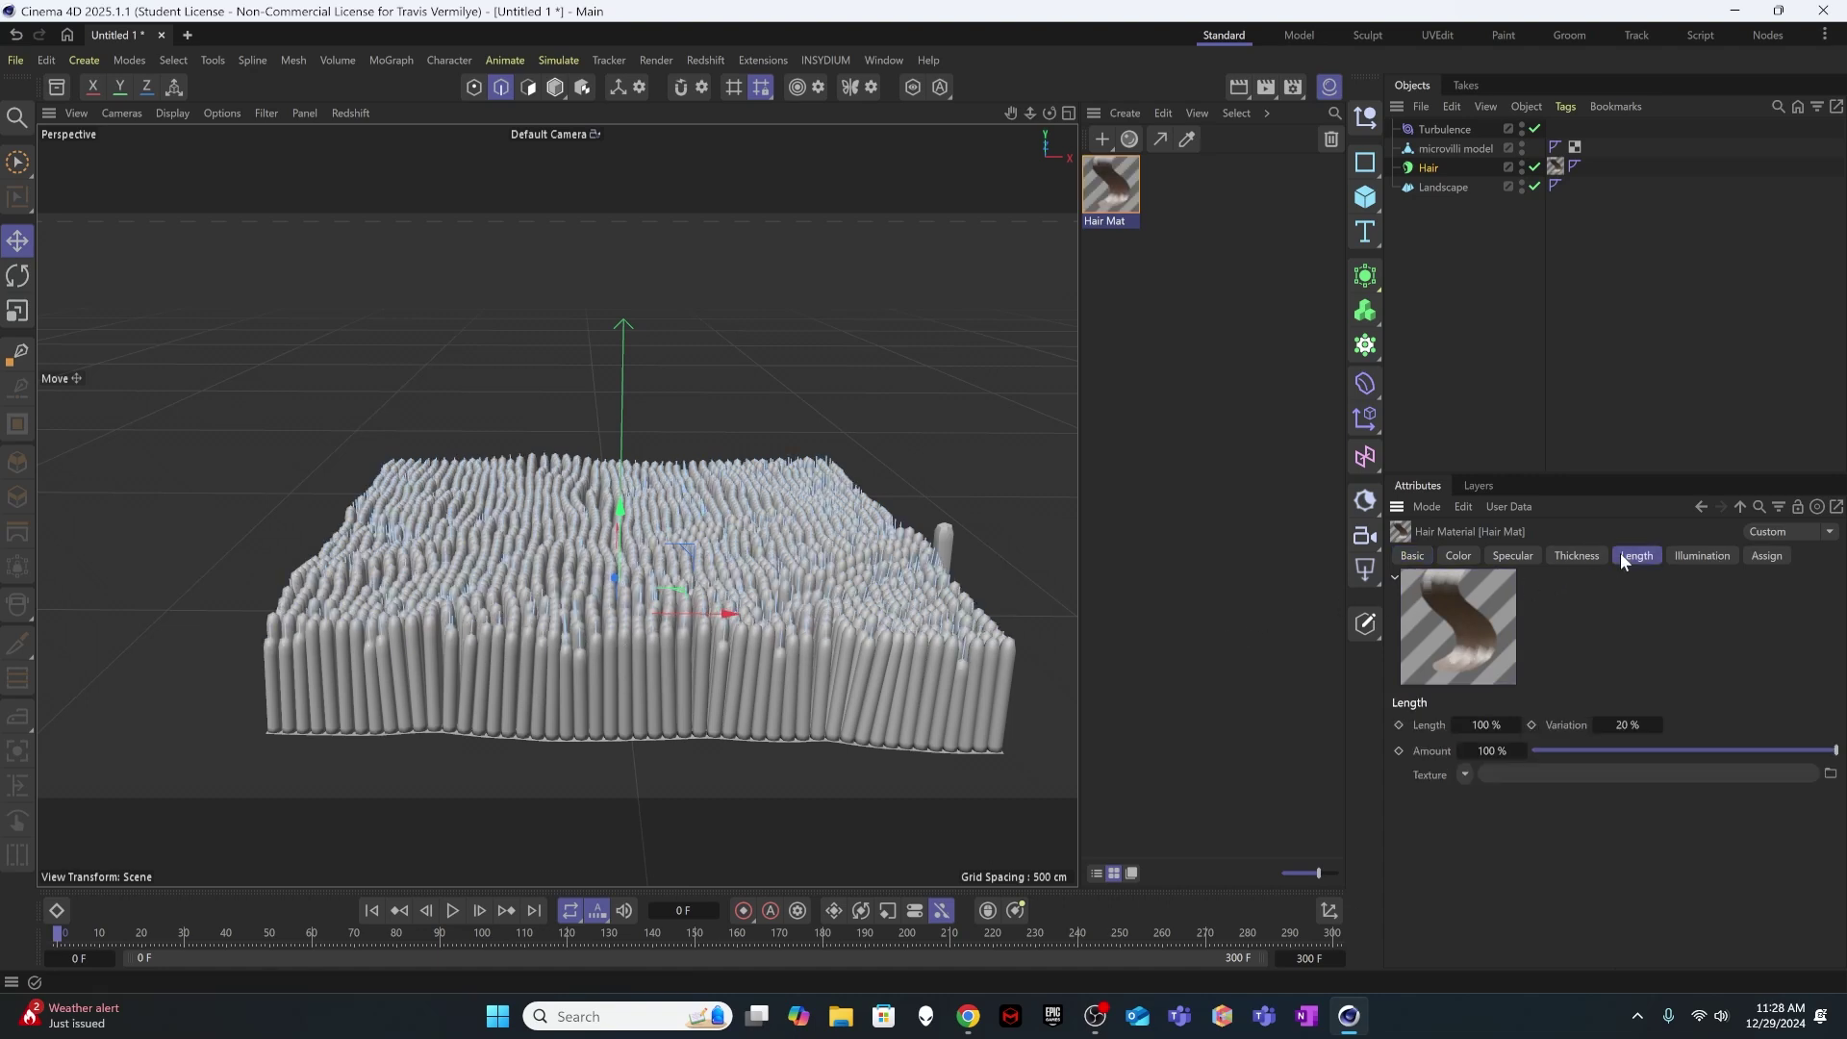
left_click(1486, 725)
type("50")
left_click(1606, 726)
type("10")
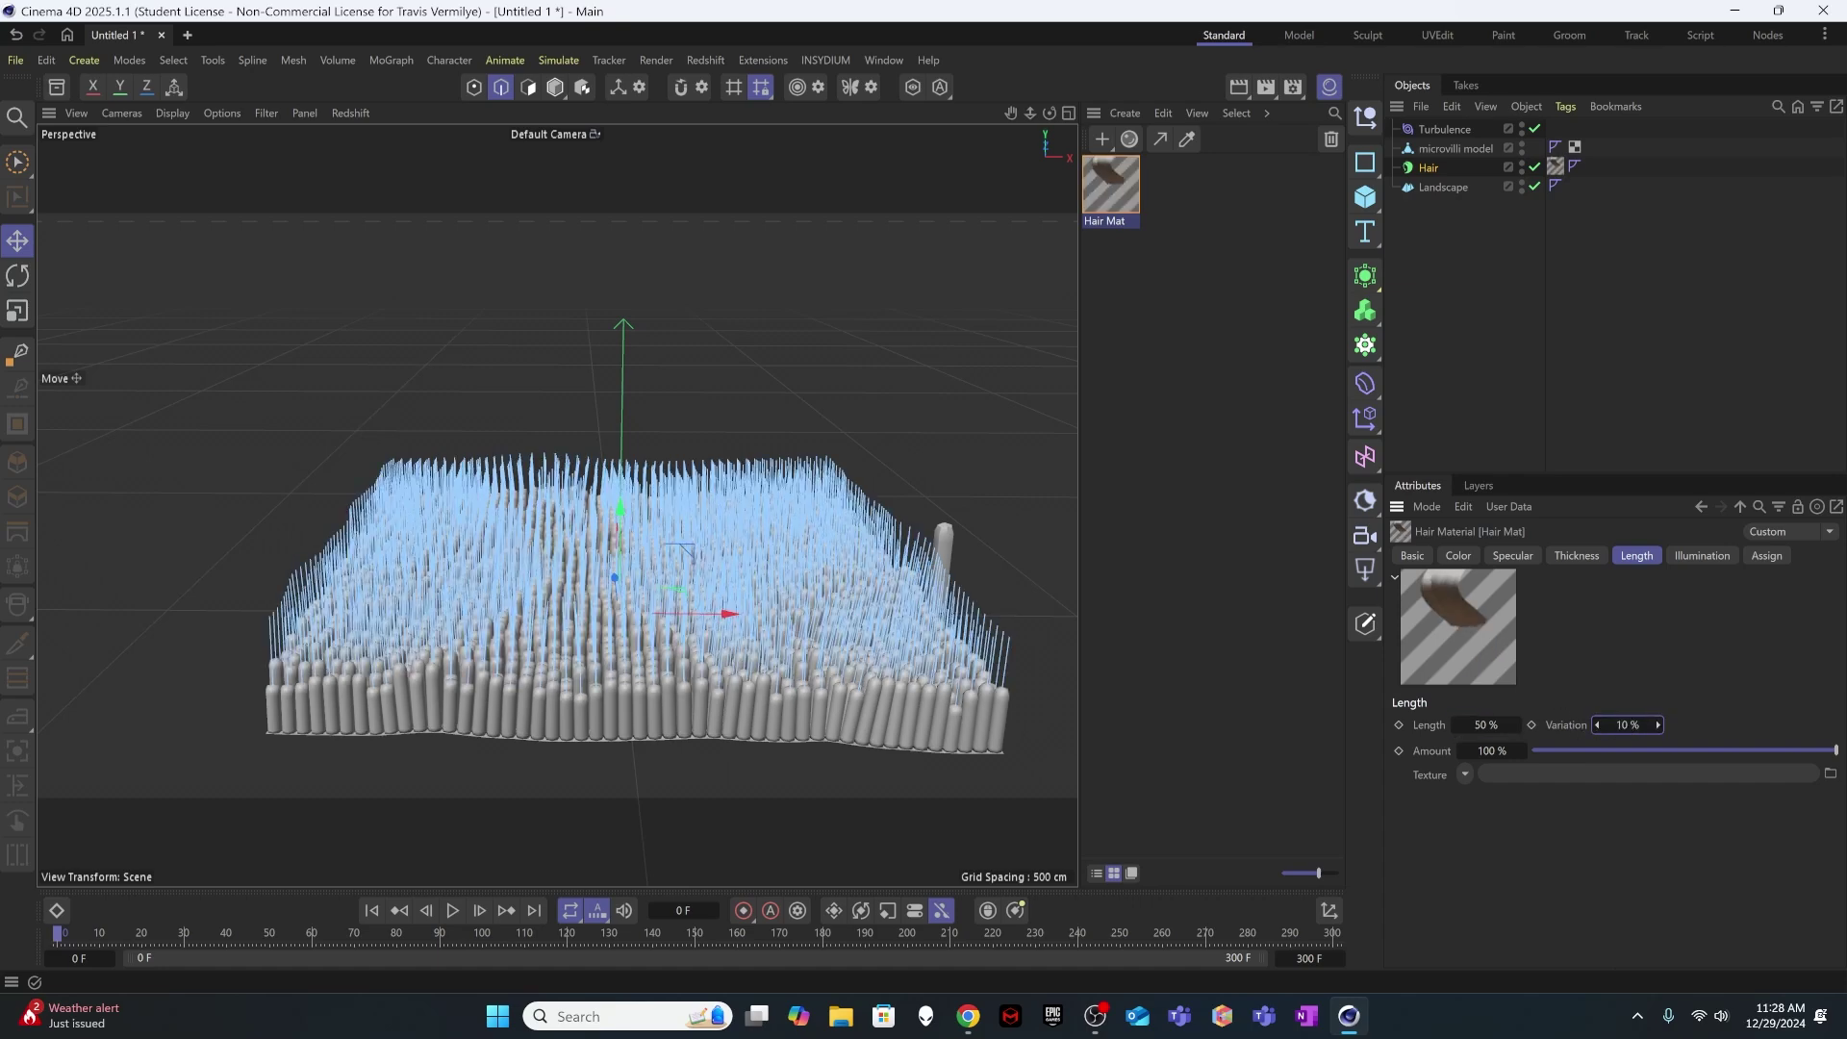
key("Return")
left_click(666, 655)
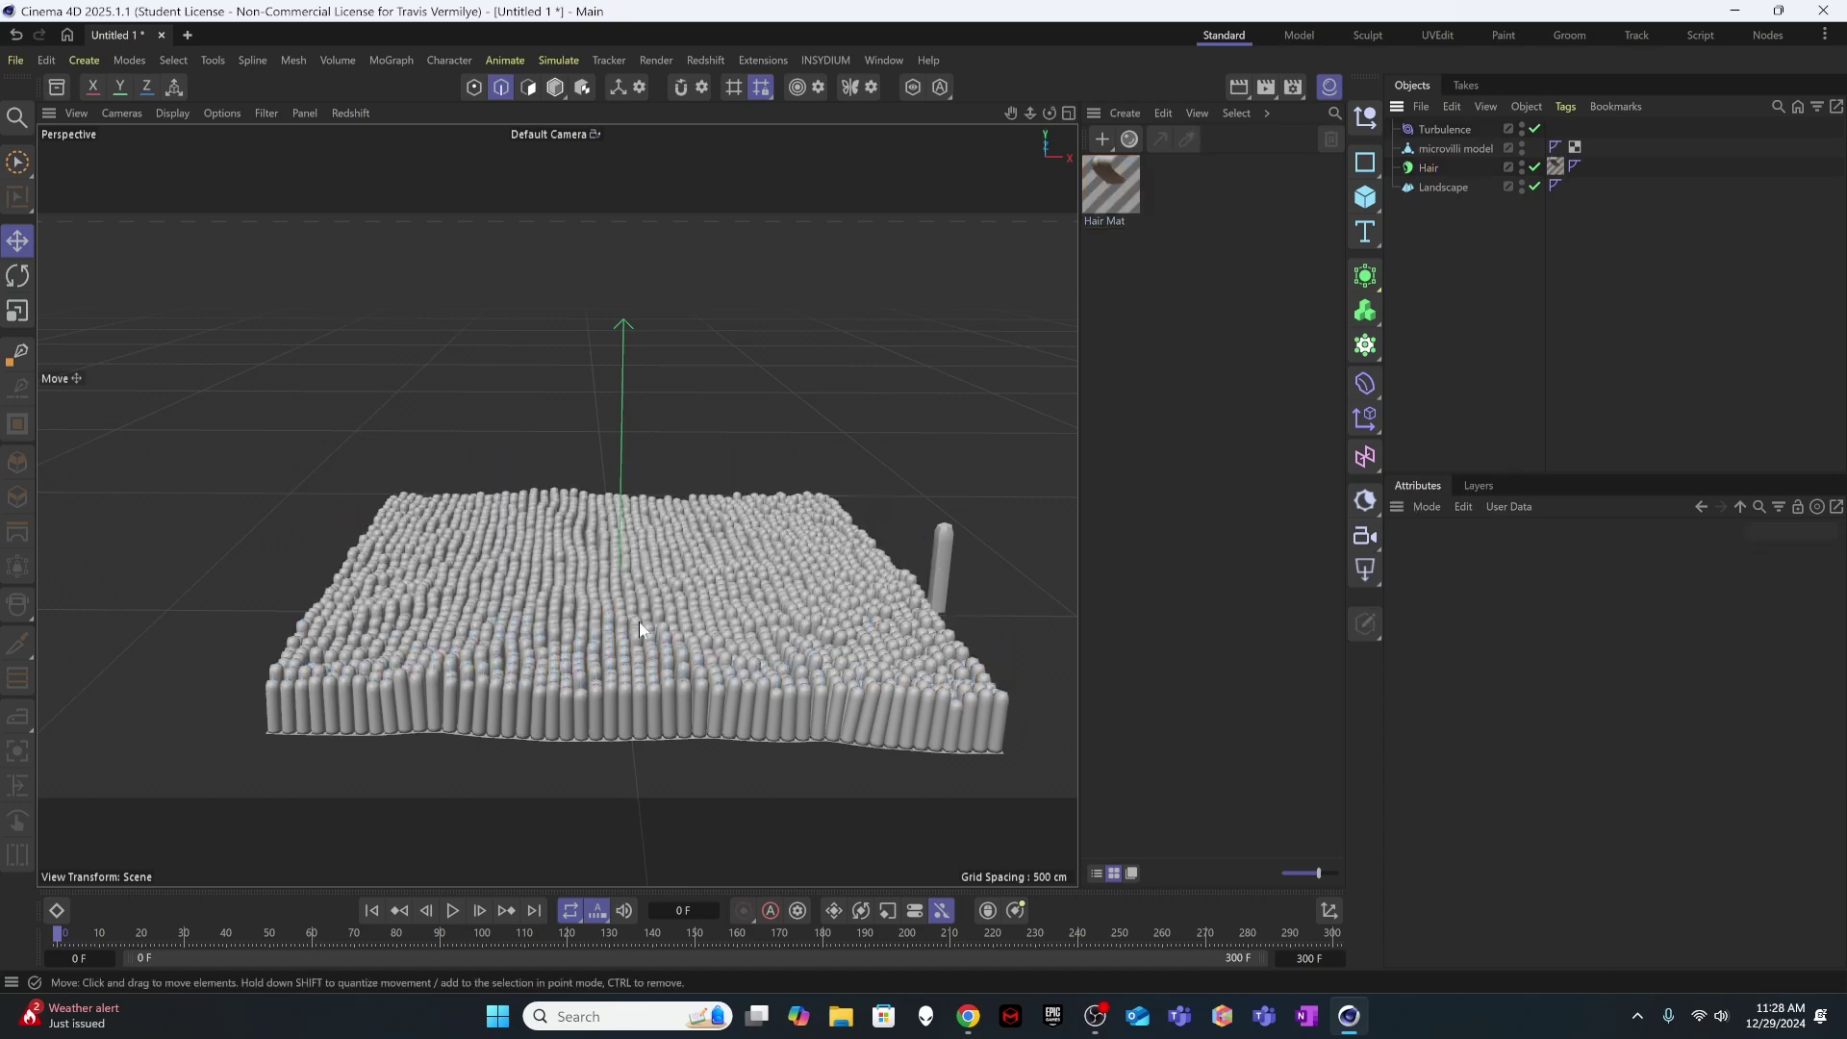
- Set the Turbulence object's scale to 70% while the animation plays
left_click_drag(598, 604, 599, 648, "alt")
mouse_move(598, 648)
right_mouse_down("alt")
mouse_move(679, 642)
mouse_move(623, 623)
right_mouse_up("alt")
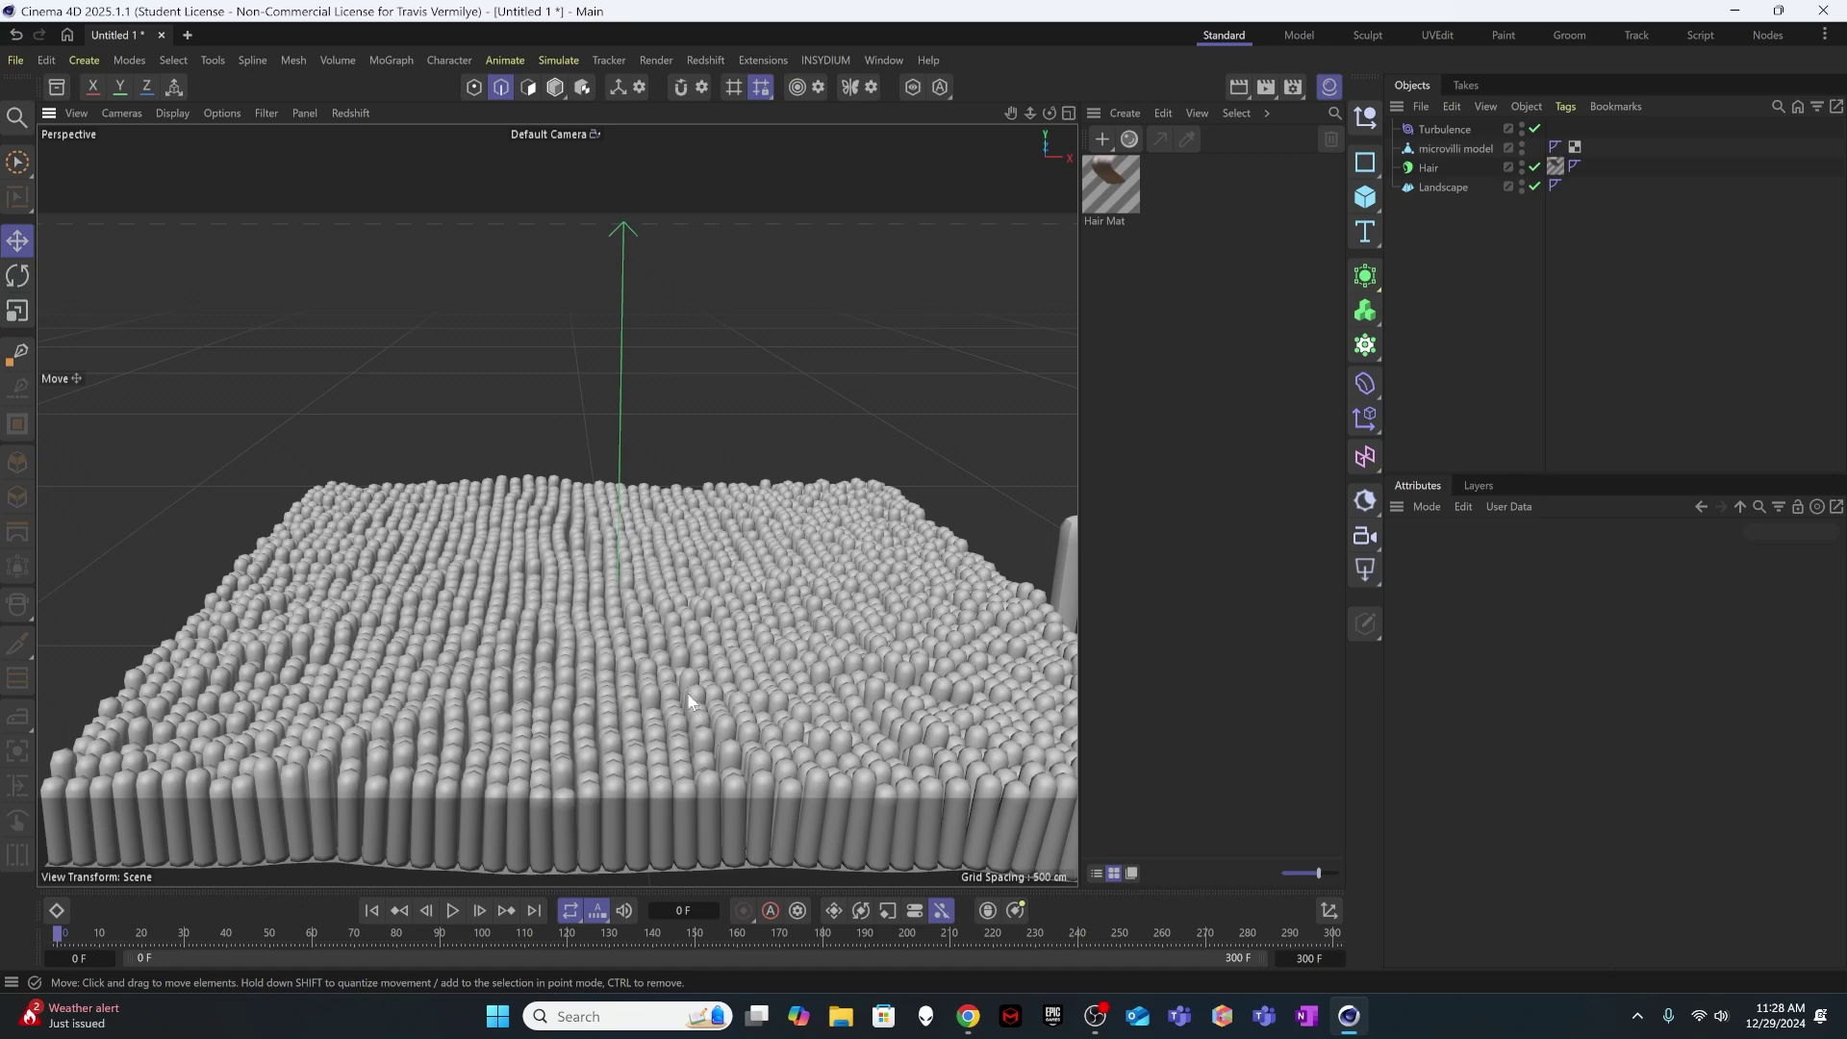
right_click_drag(689, 700, 601, 701, "alt")
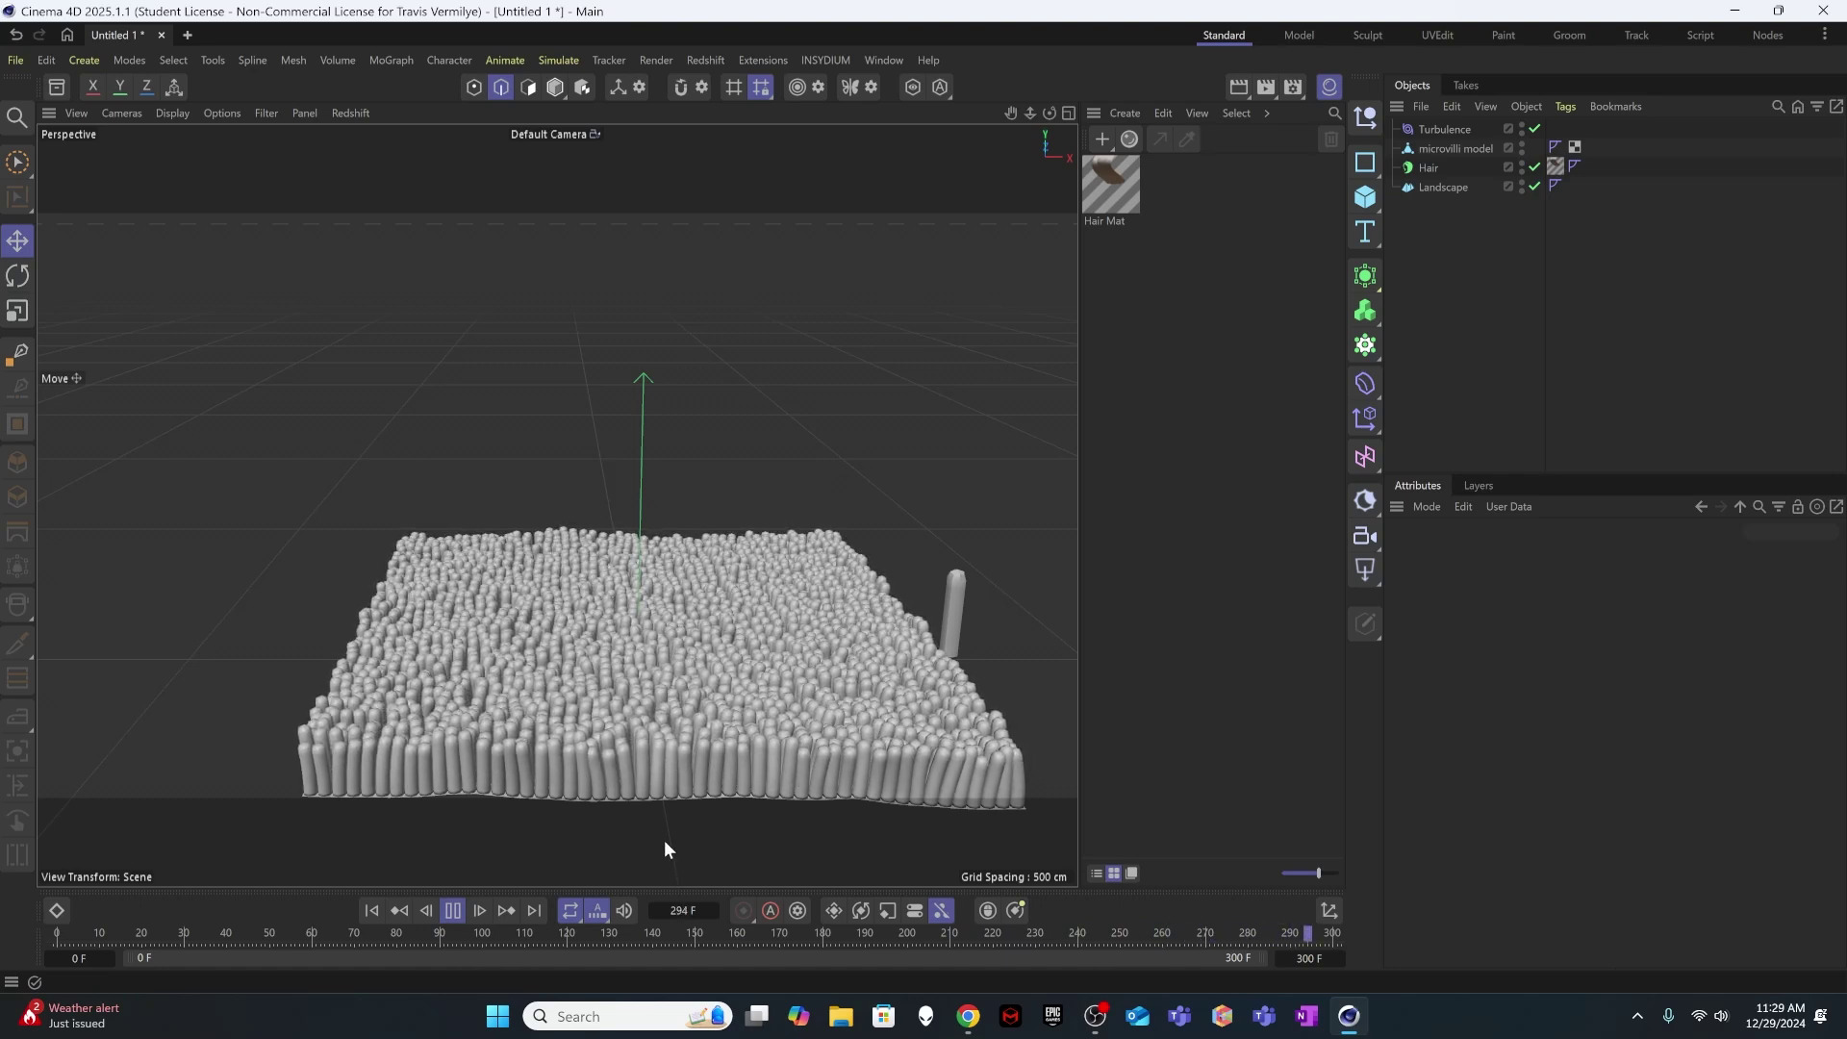
left_click(1431, 129)
double_click(1502, 622)
type("50")
key("Return")
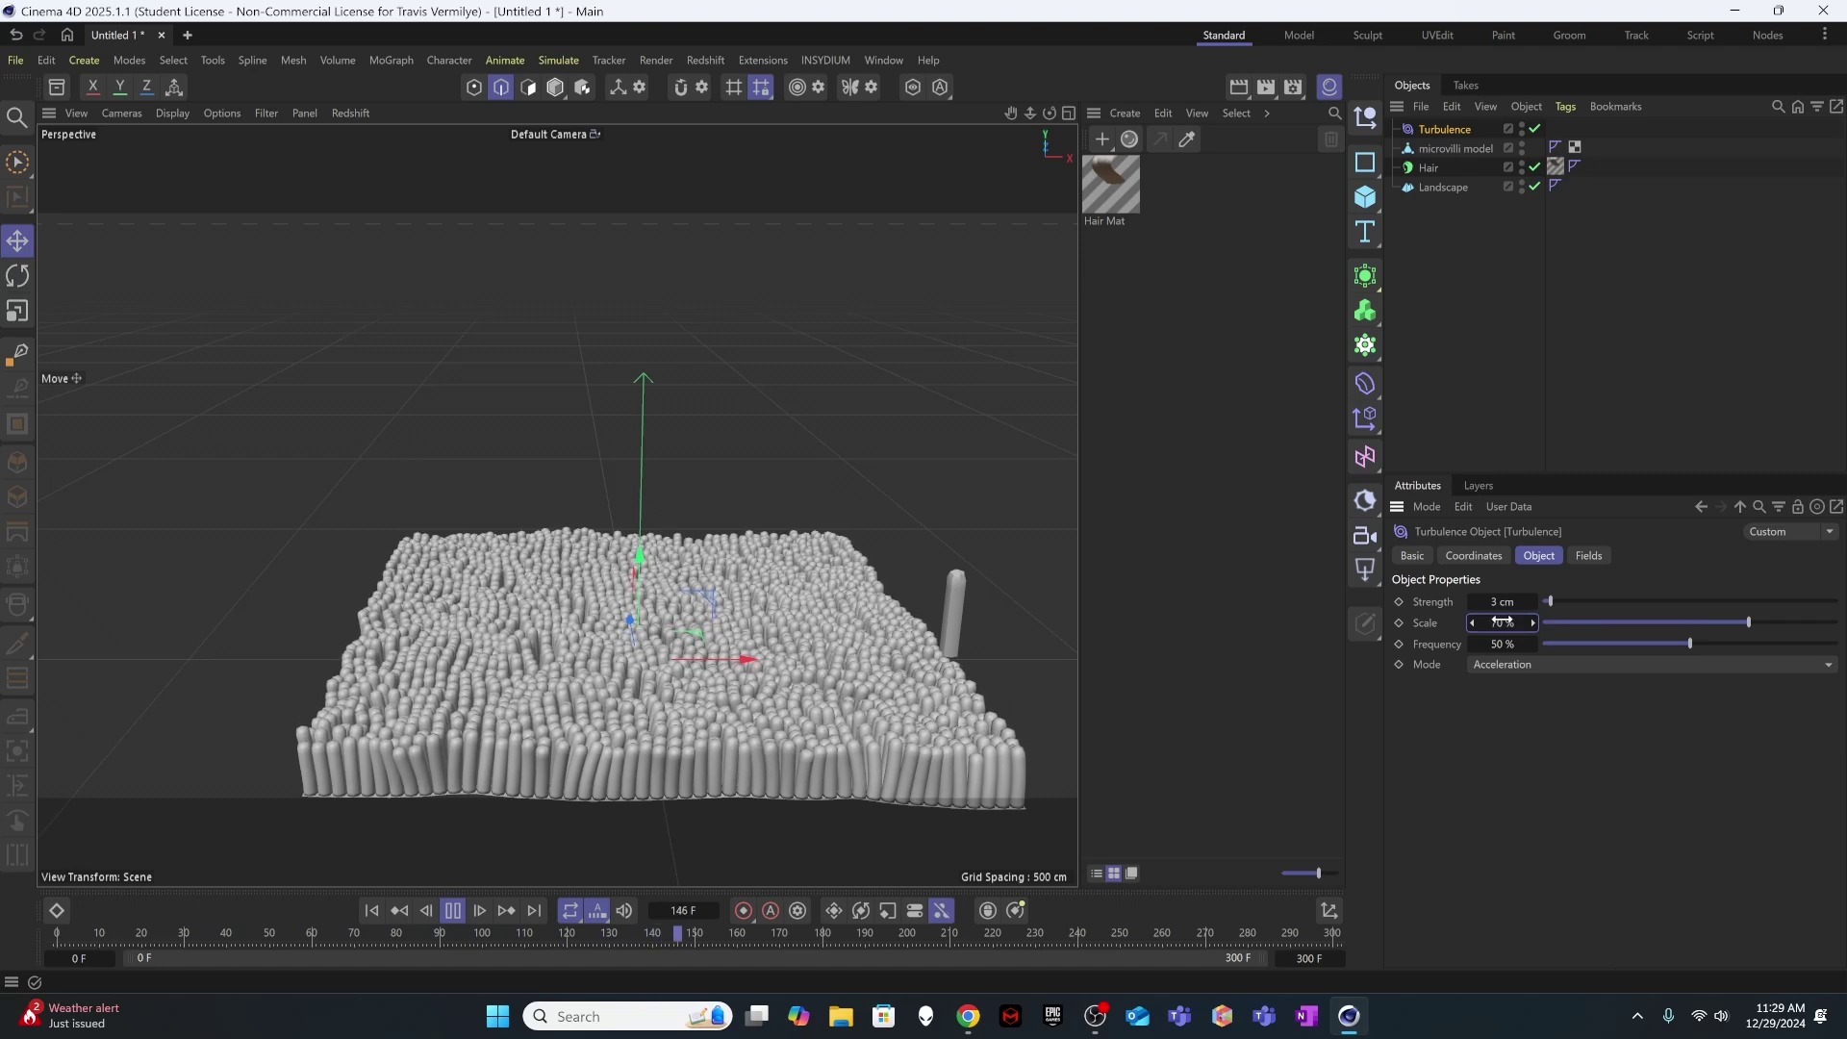
left_click_drag(1490, 622, 1502, 621)
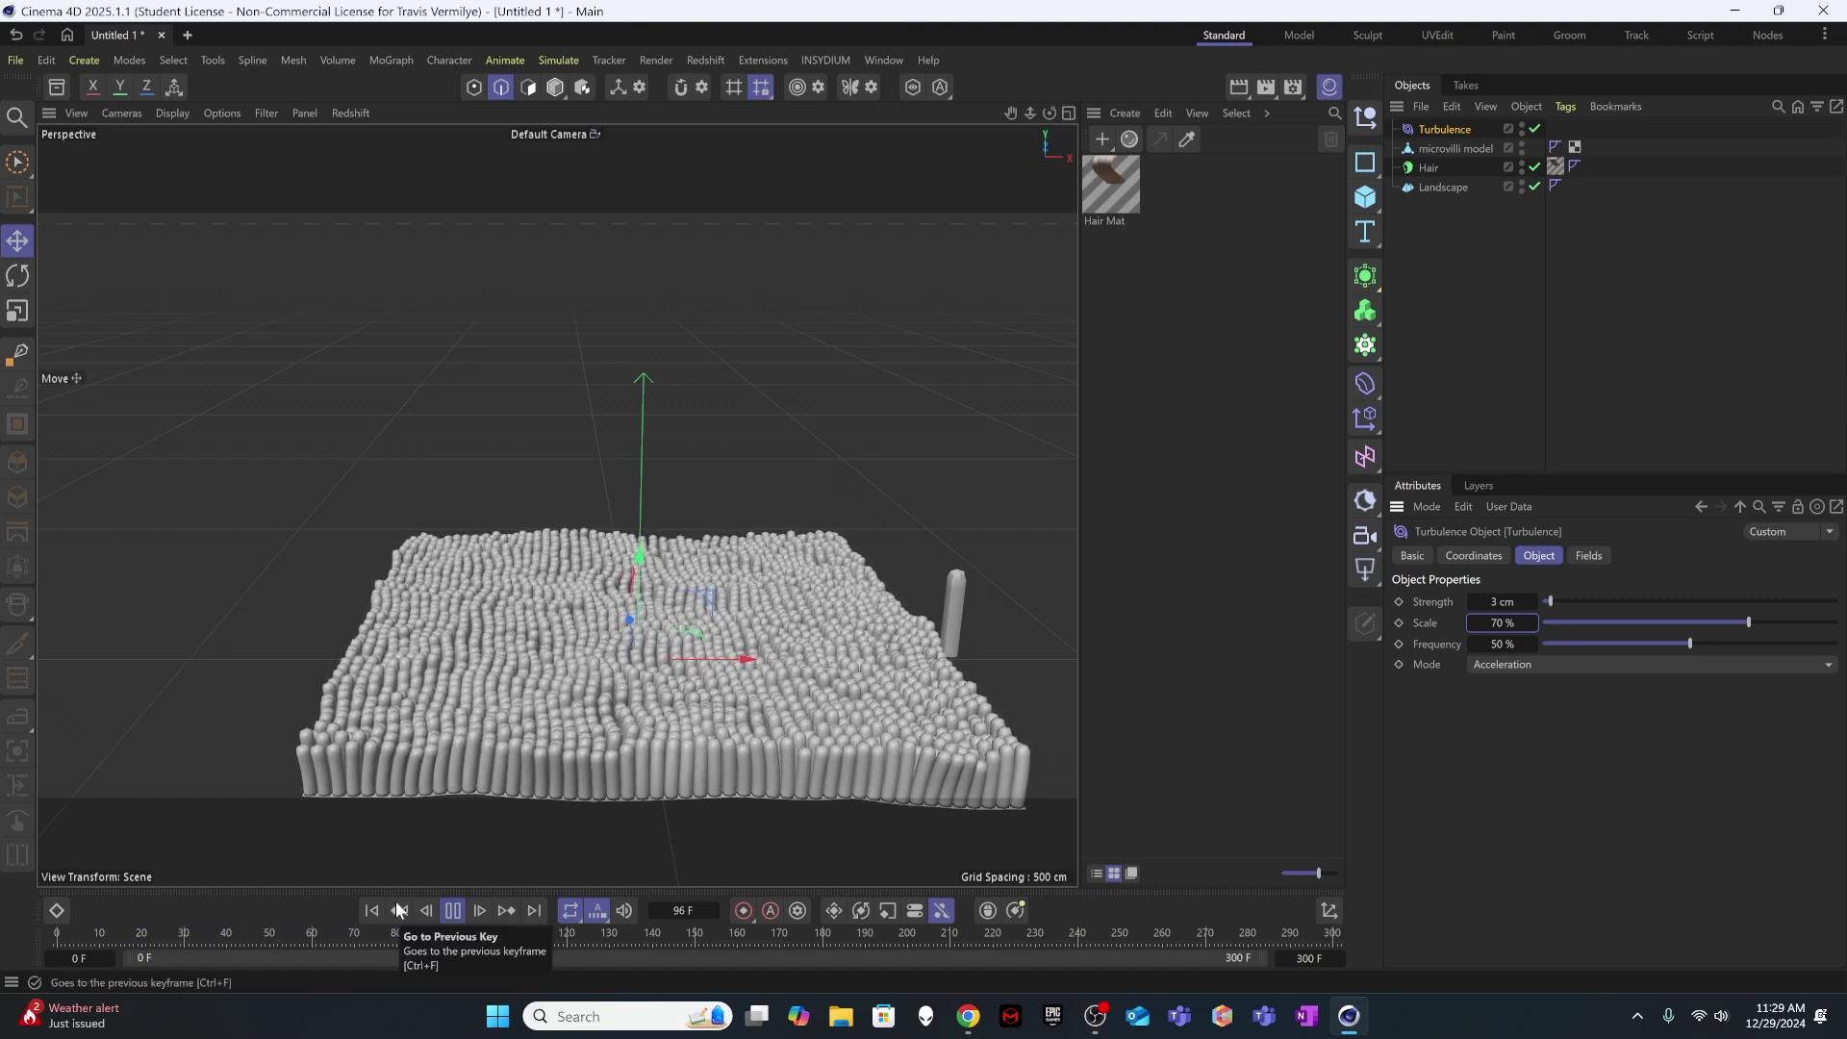
- Stop the playback, rewind to frame 0, and deselect the Turbulence object to view the microvilli field
left_click(453, 910)
left_click(371, 910)
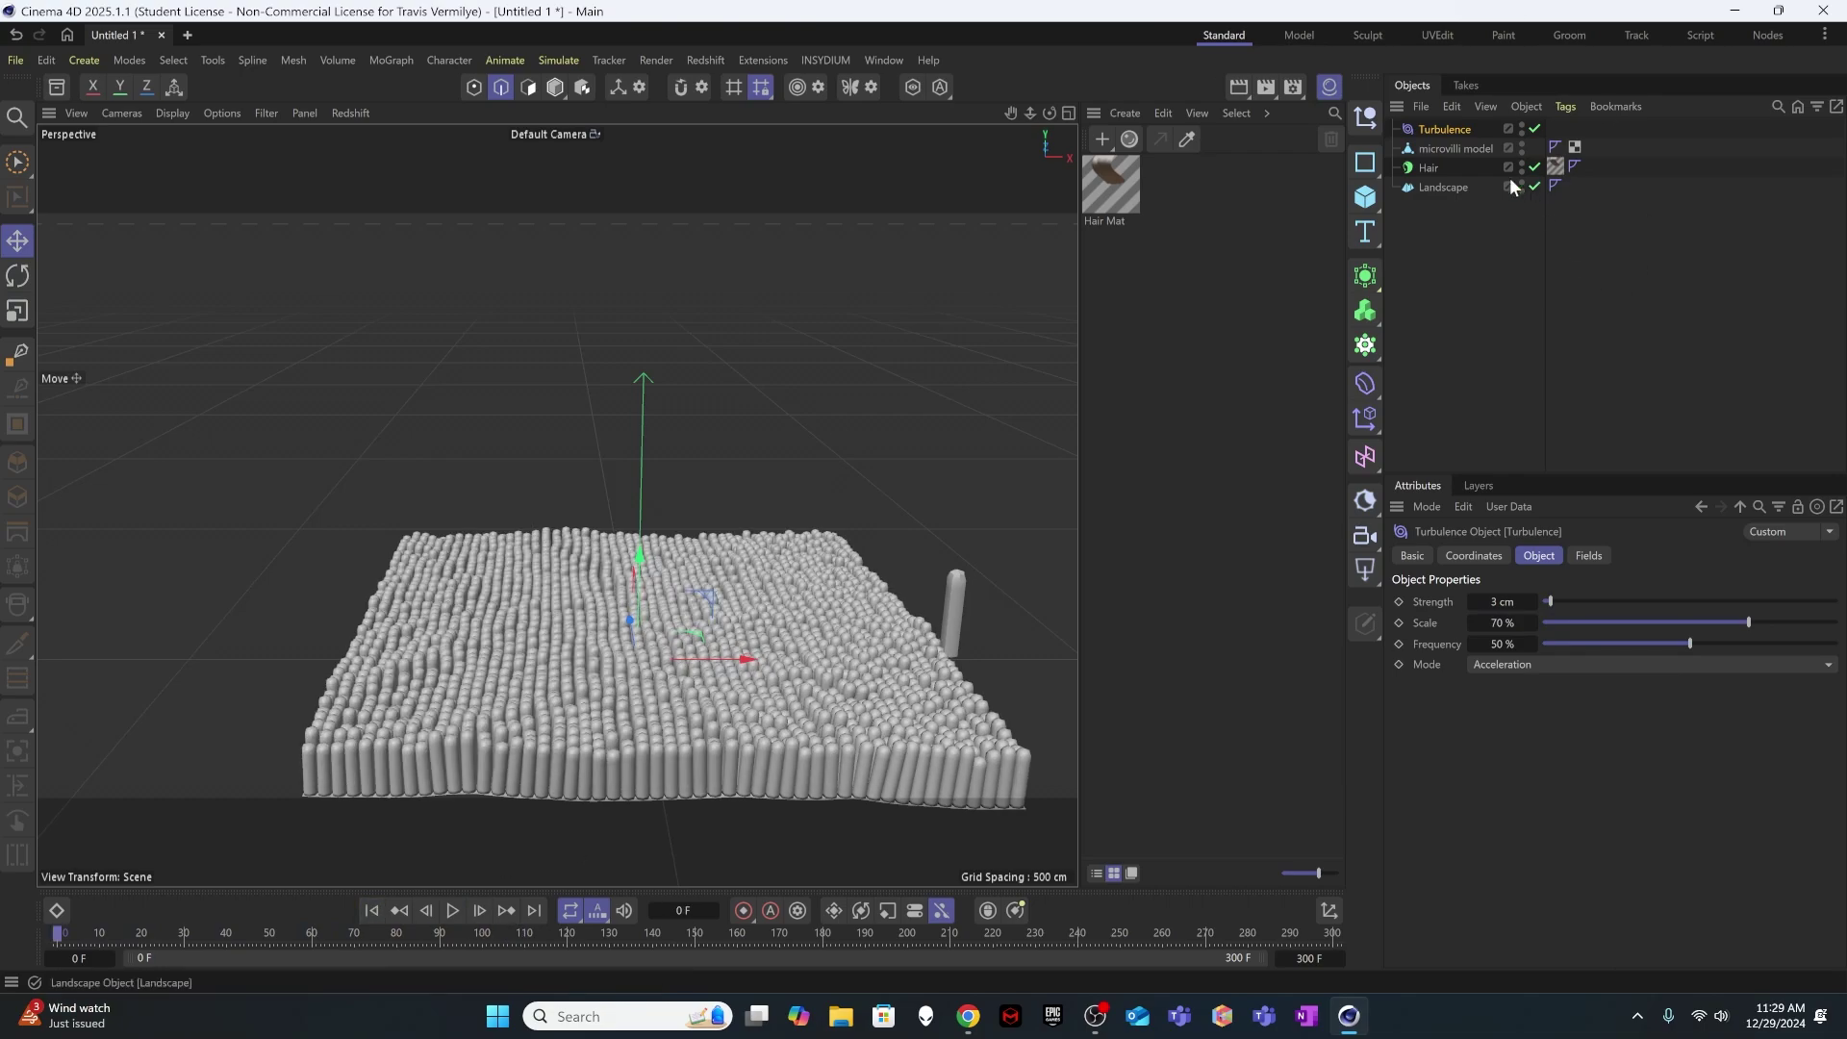
left_click_drag(1058, 634, 865, 664, "alt")
left_click(1244, 389)
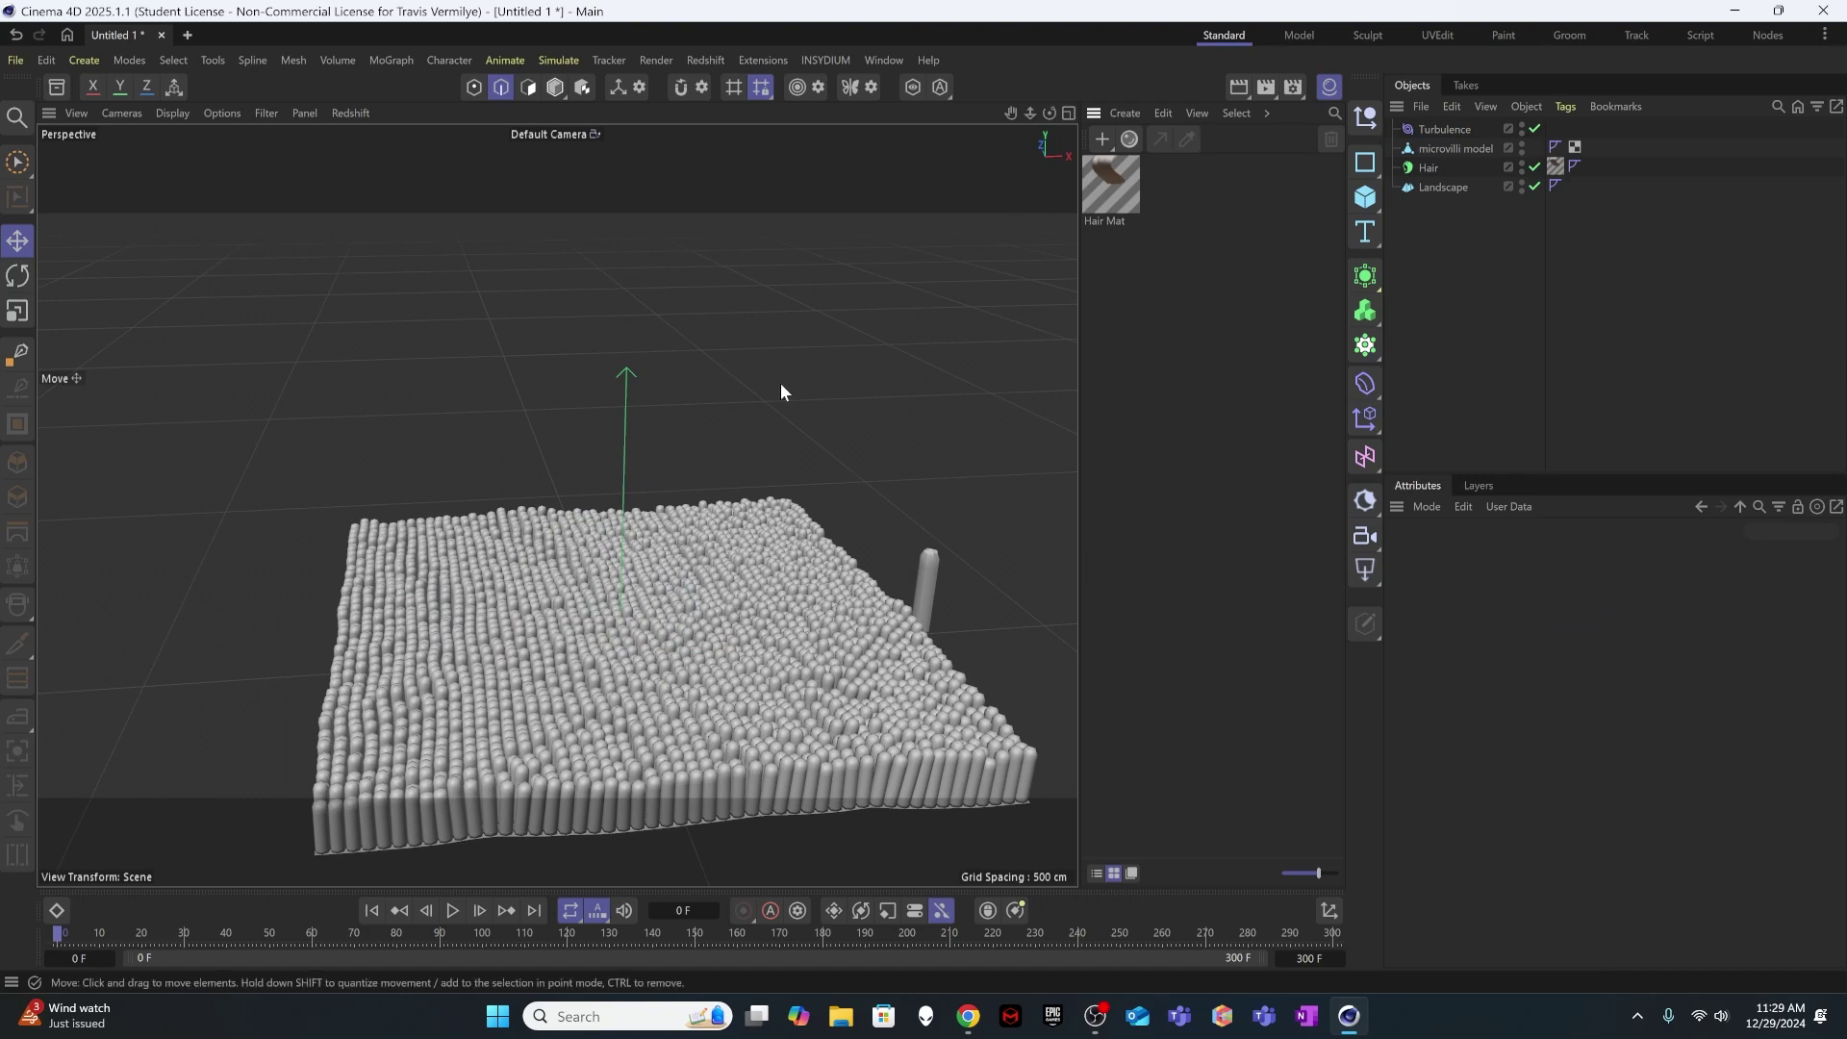
left_click_drag(978, 509, 975, 523, "alt")
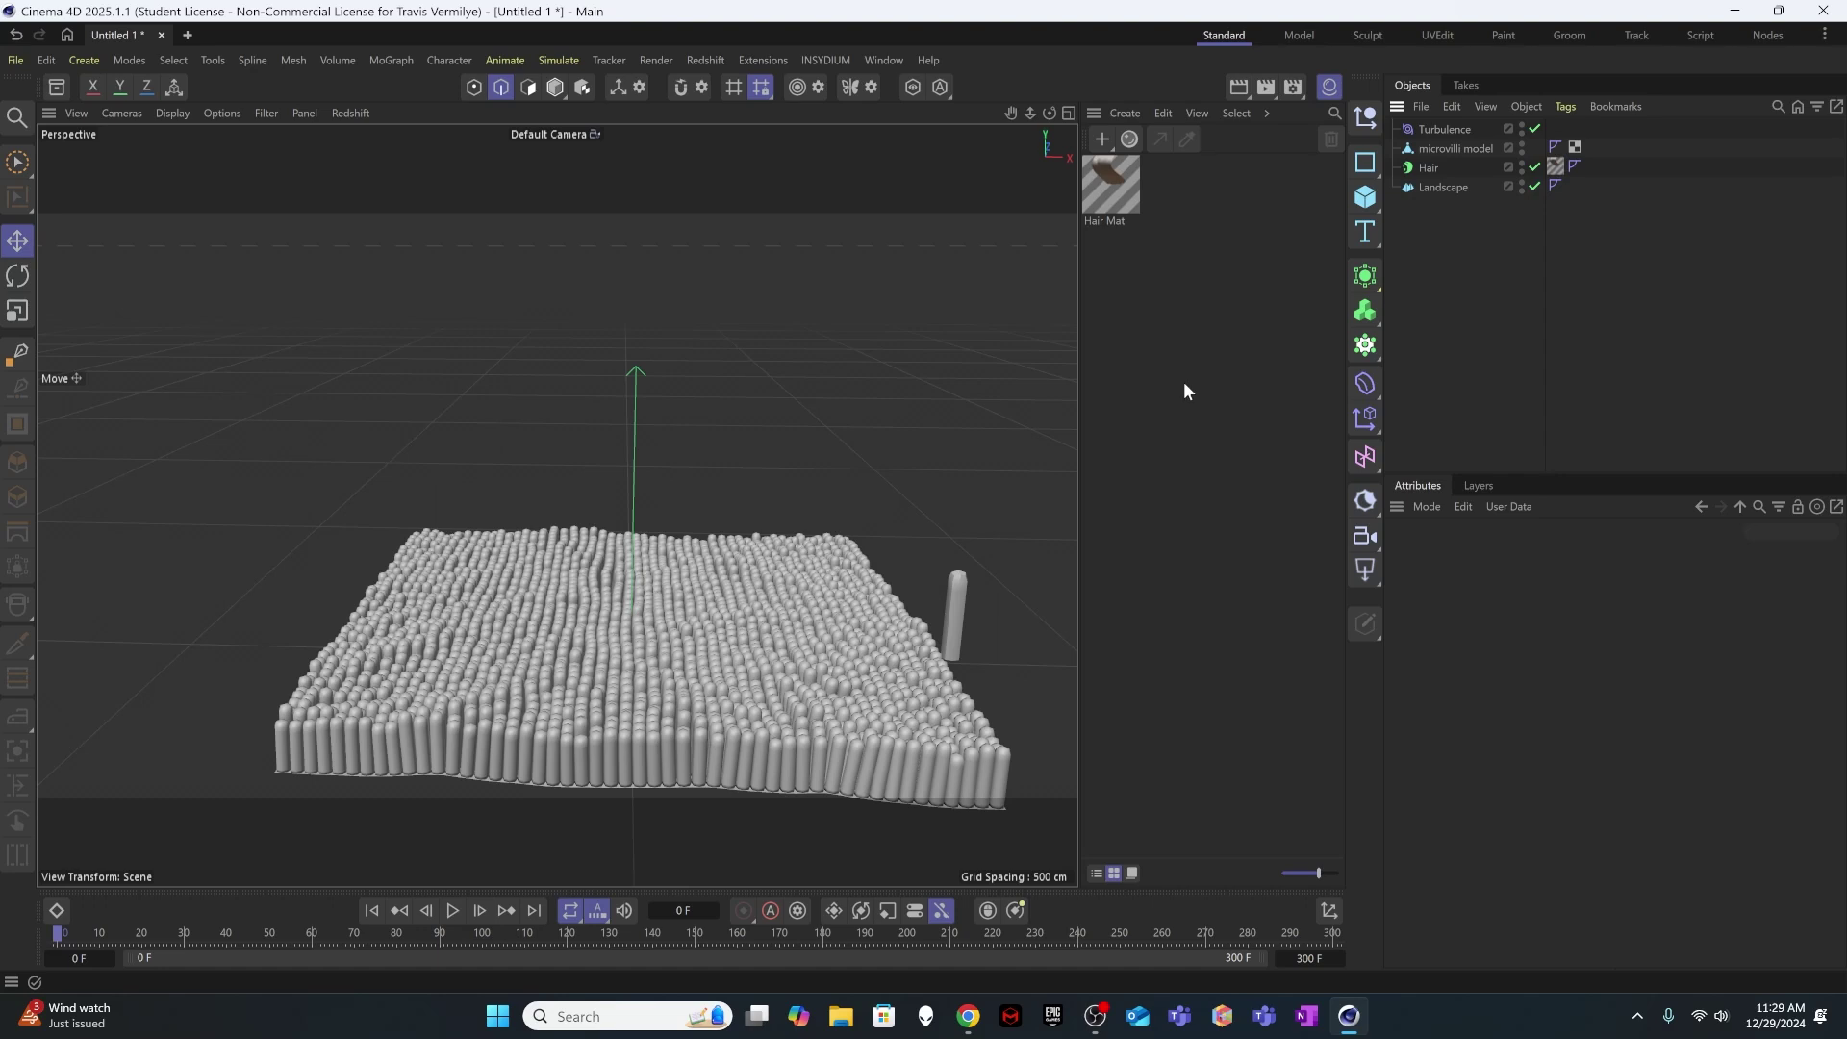
- Create a new material and set its base color to a muted pink
double_click(1168, 433)
left_click(1570, 749)
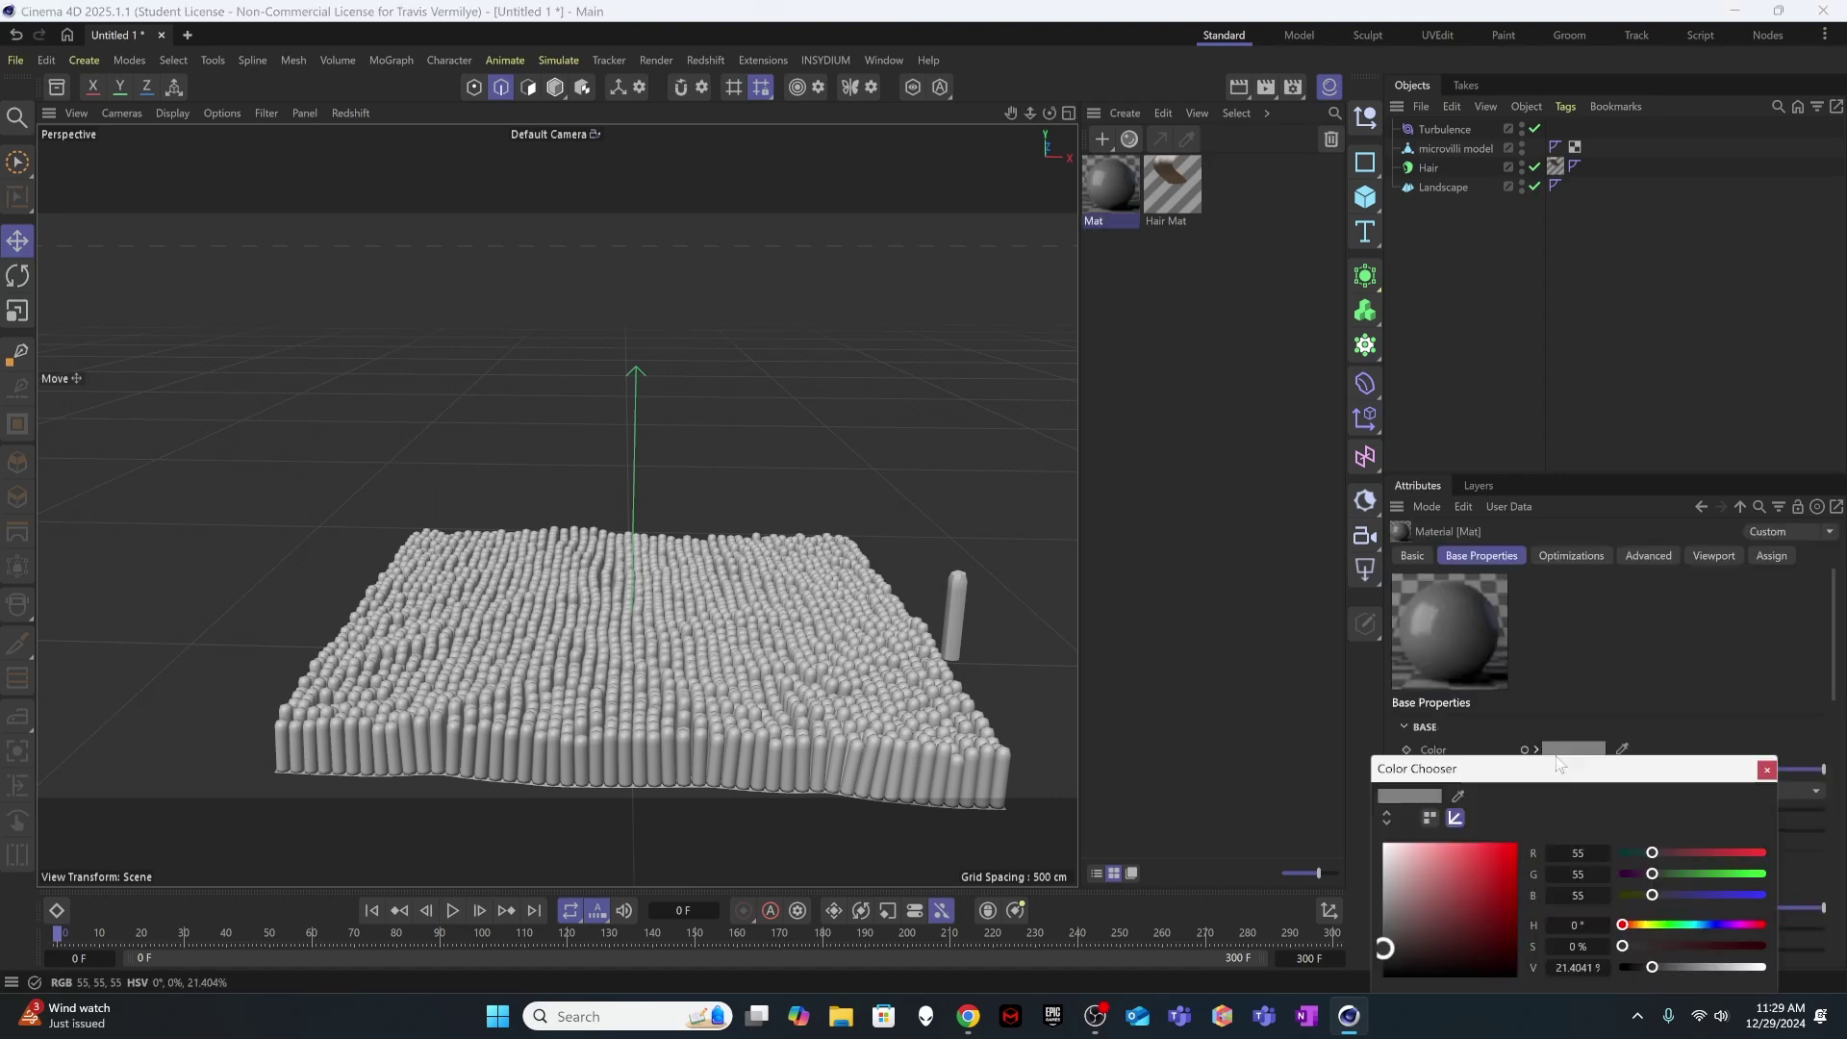
mouse_move(1473, 910)
left_mouse_down()
mouse_move(1416, 879)
mouse_move(1439, 897)
left_mouse_up()
left_click(1766, 769)
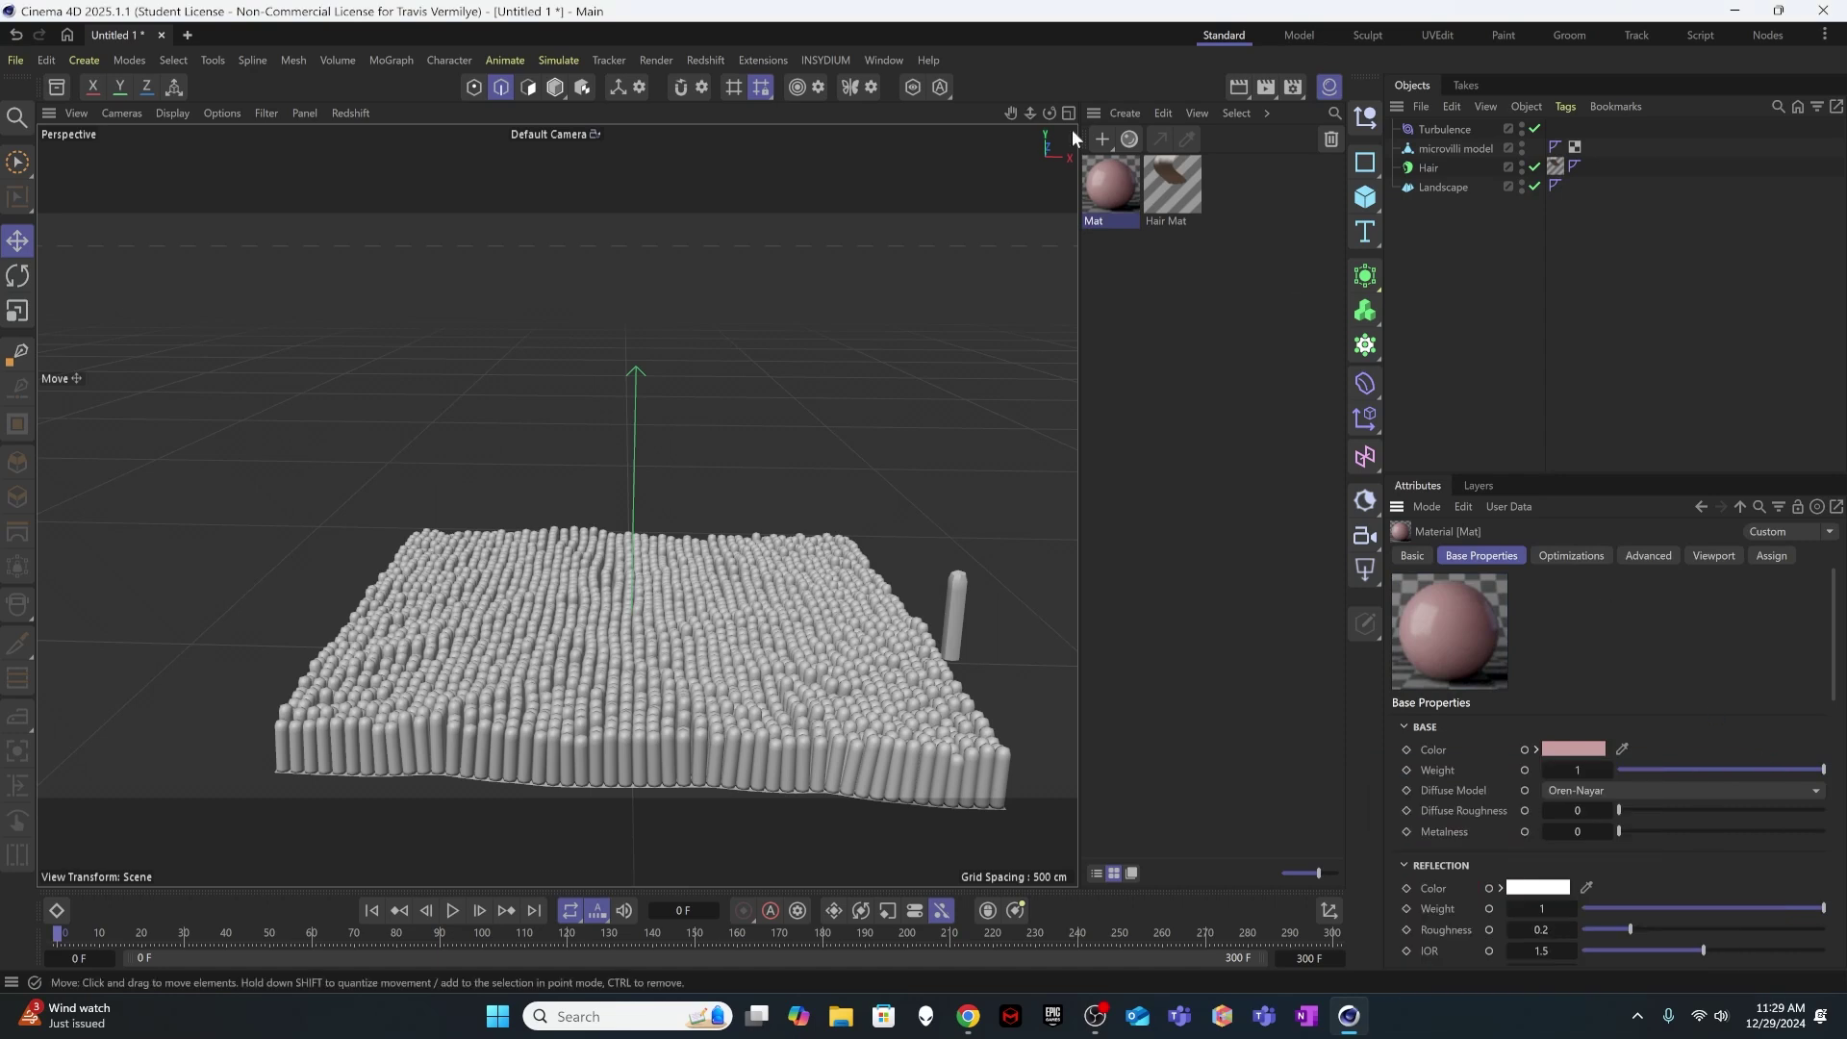
- Apply the pink material to the microvilli model and deselect everything
left_click_drag(1432, 146, 1433, 148)
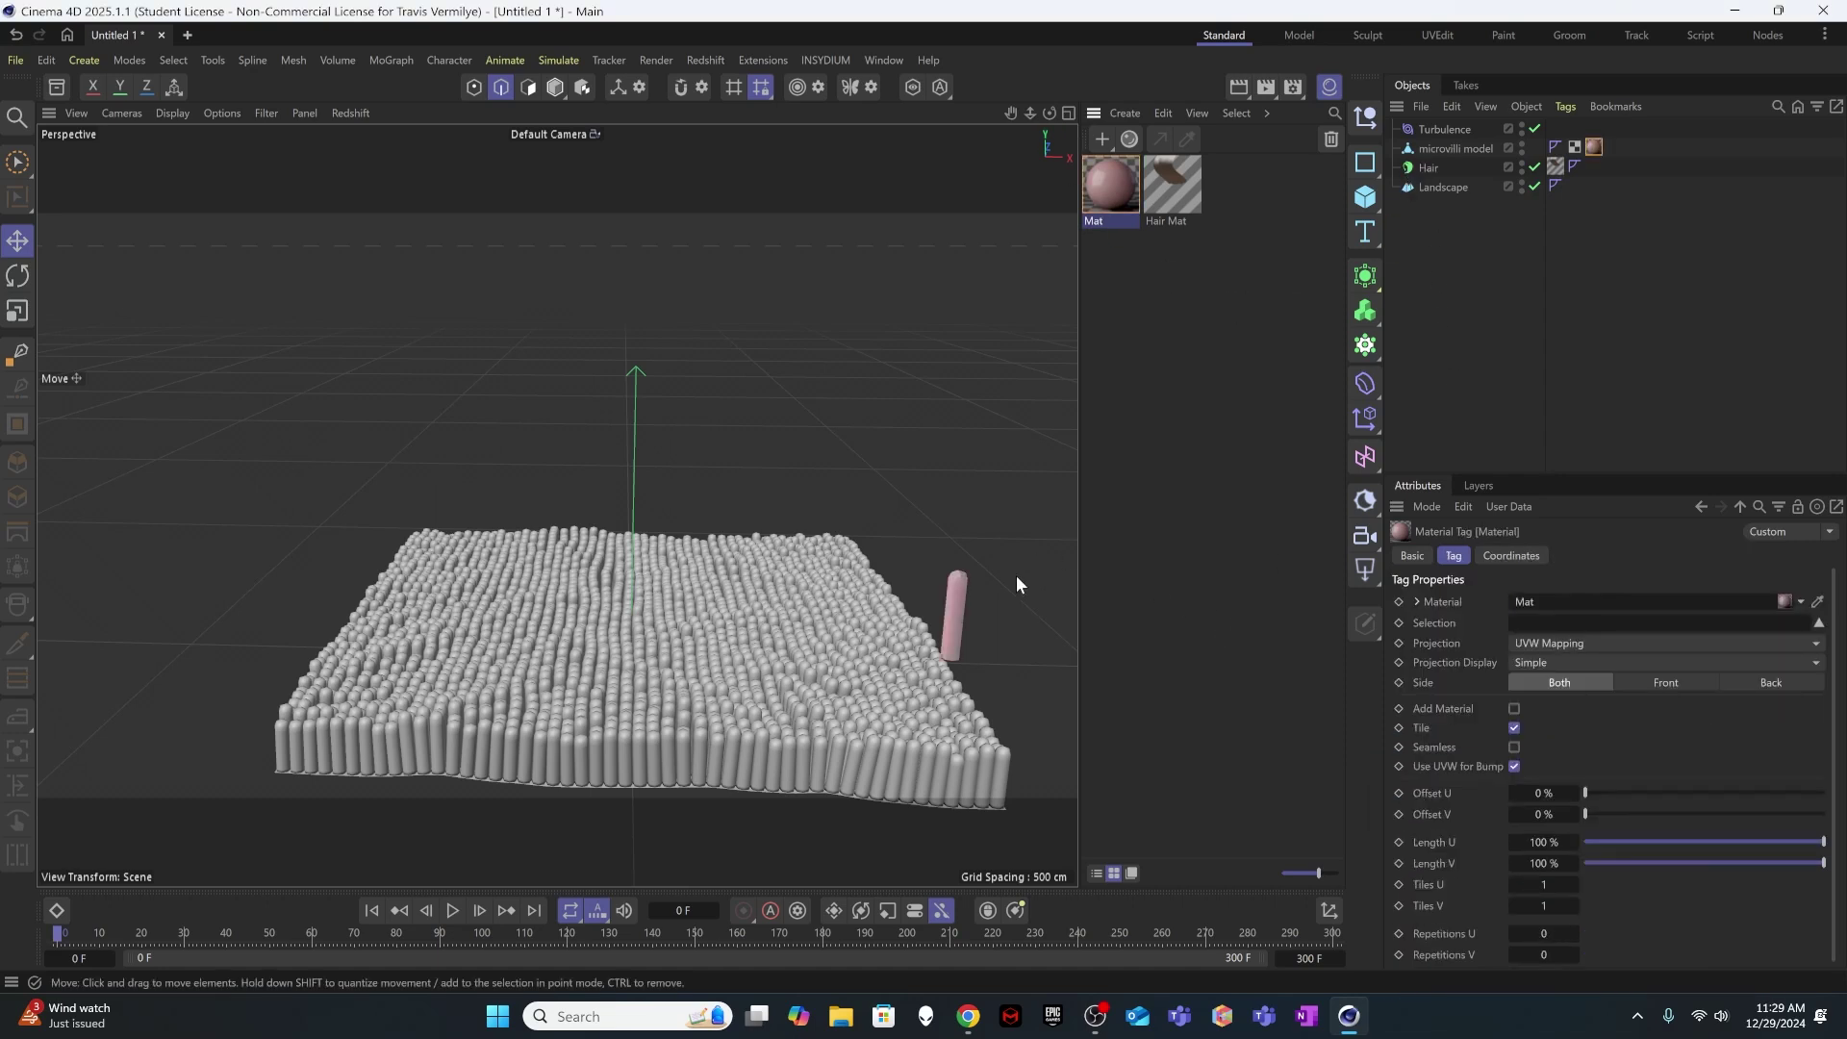
left_click(959, 601)
left_click(1497, 353)
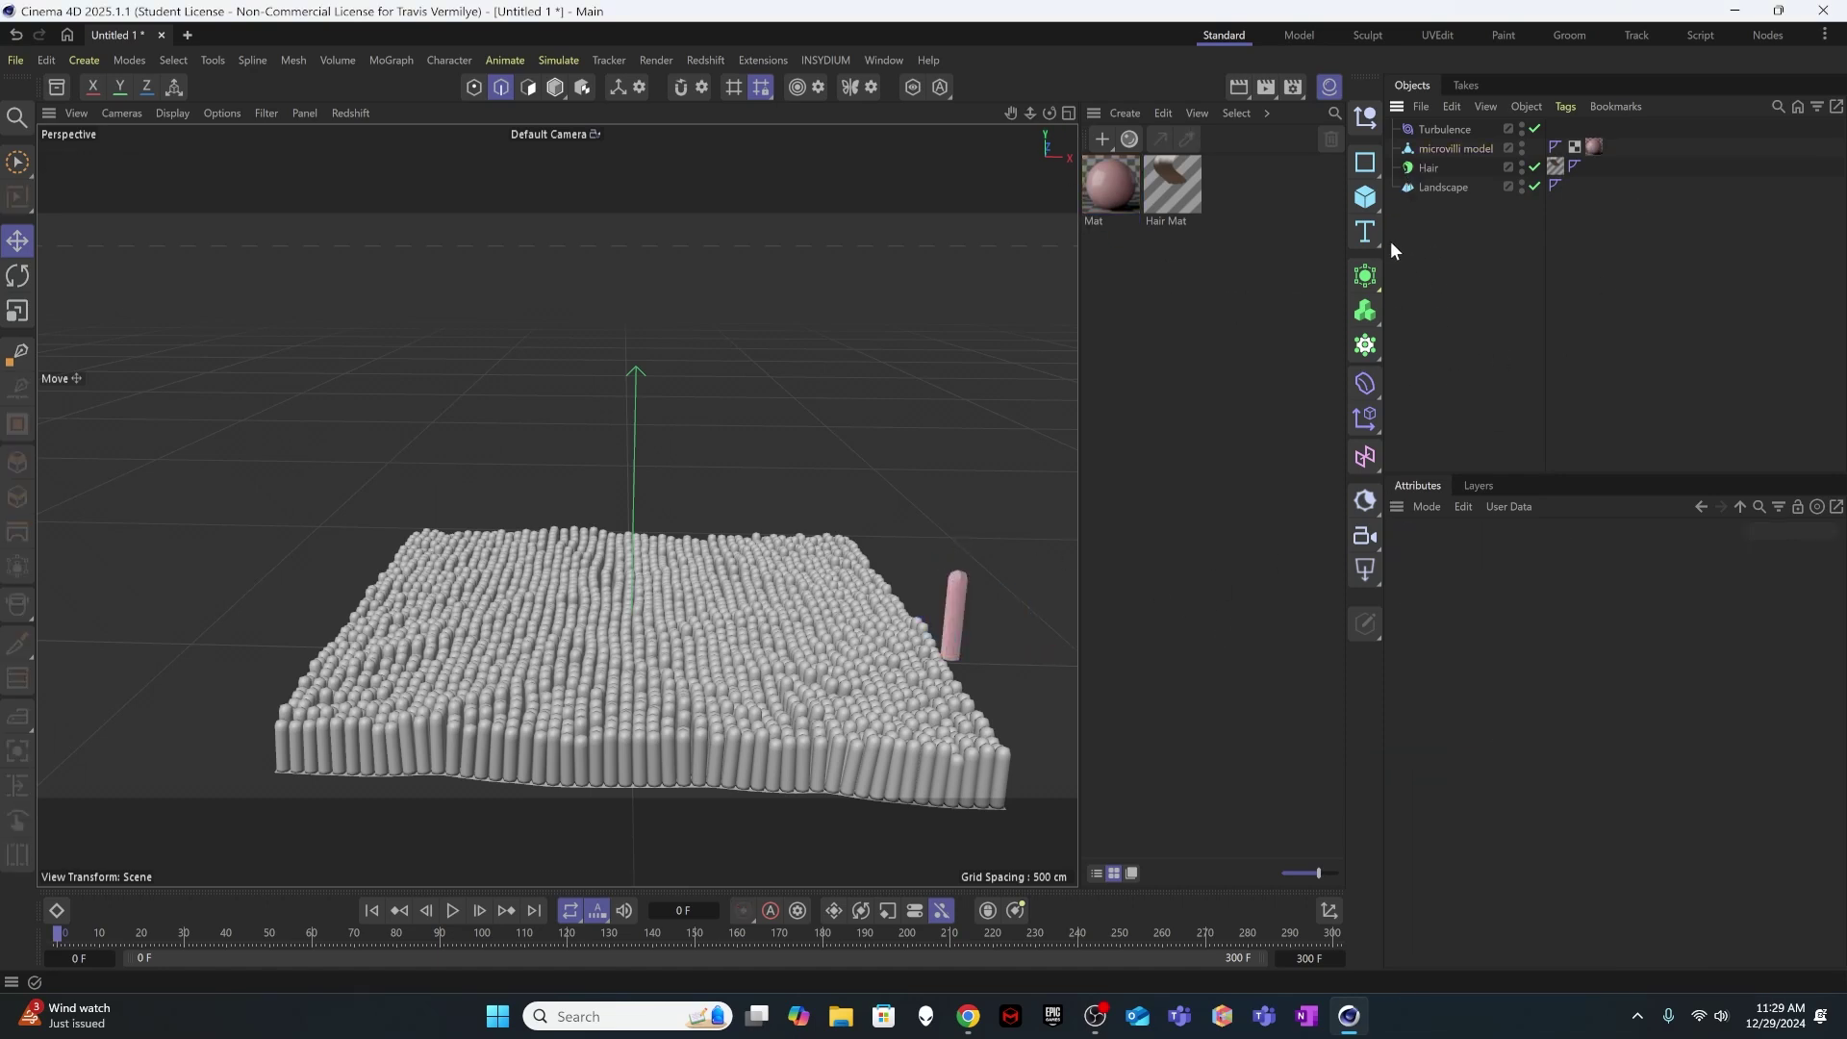
- Add a Subdivision Surface as the parent of the Hair object and deselect it
left_click(1423, 168)
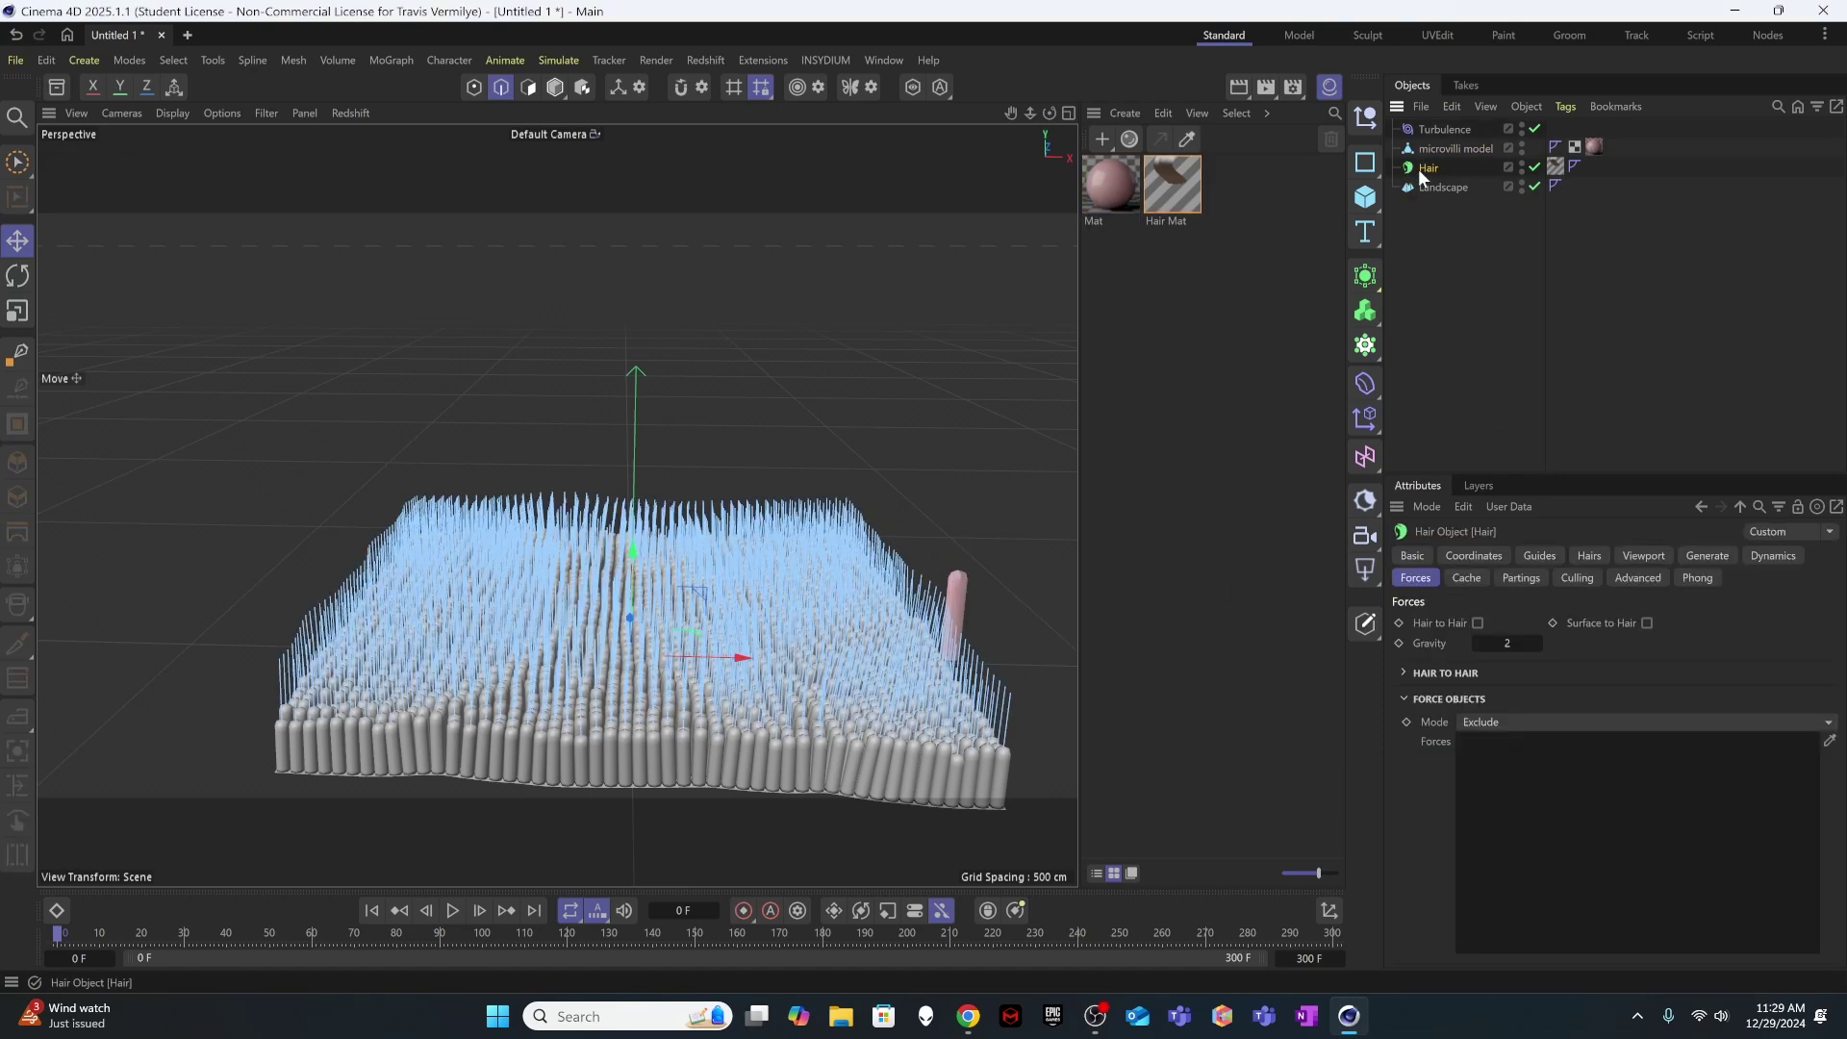
left_click(1366, 281, "alt")
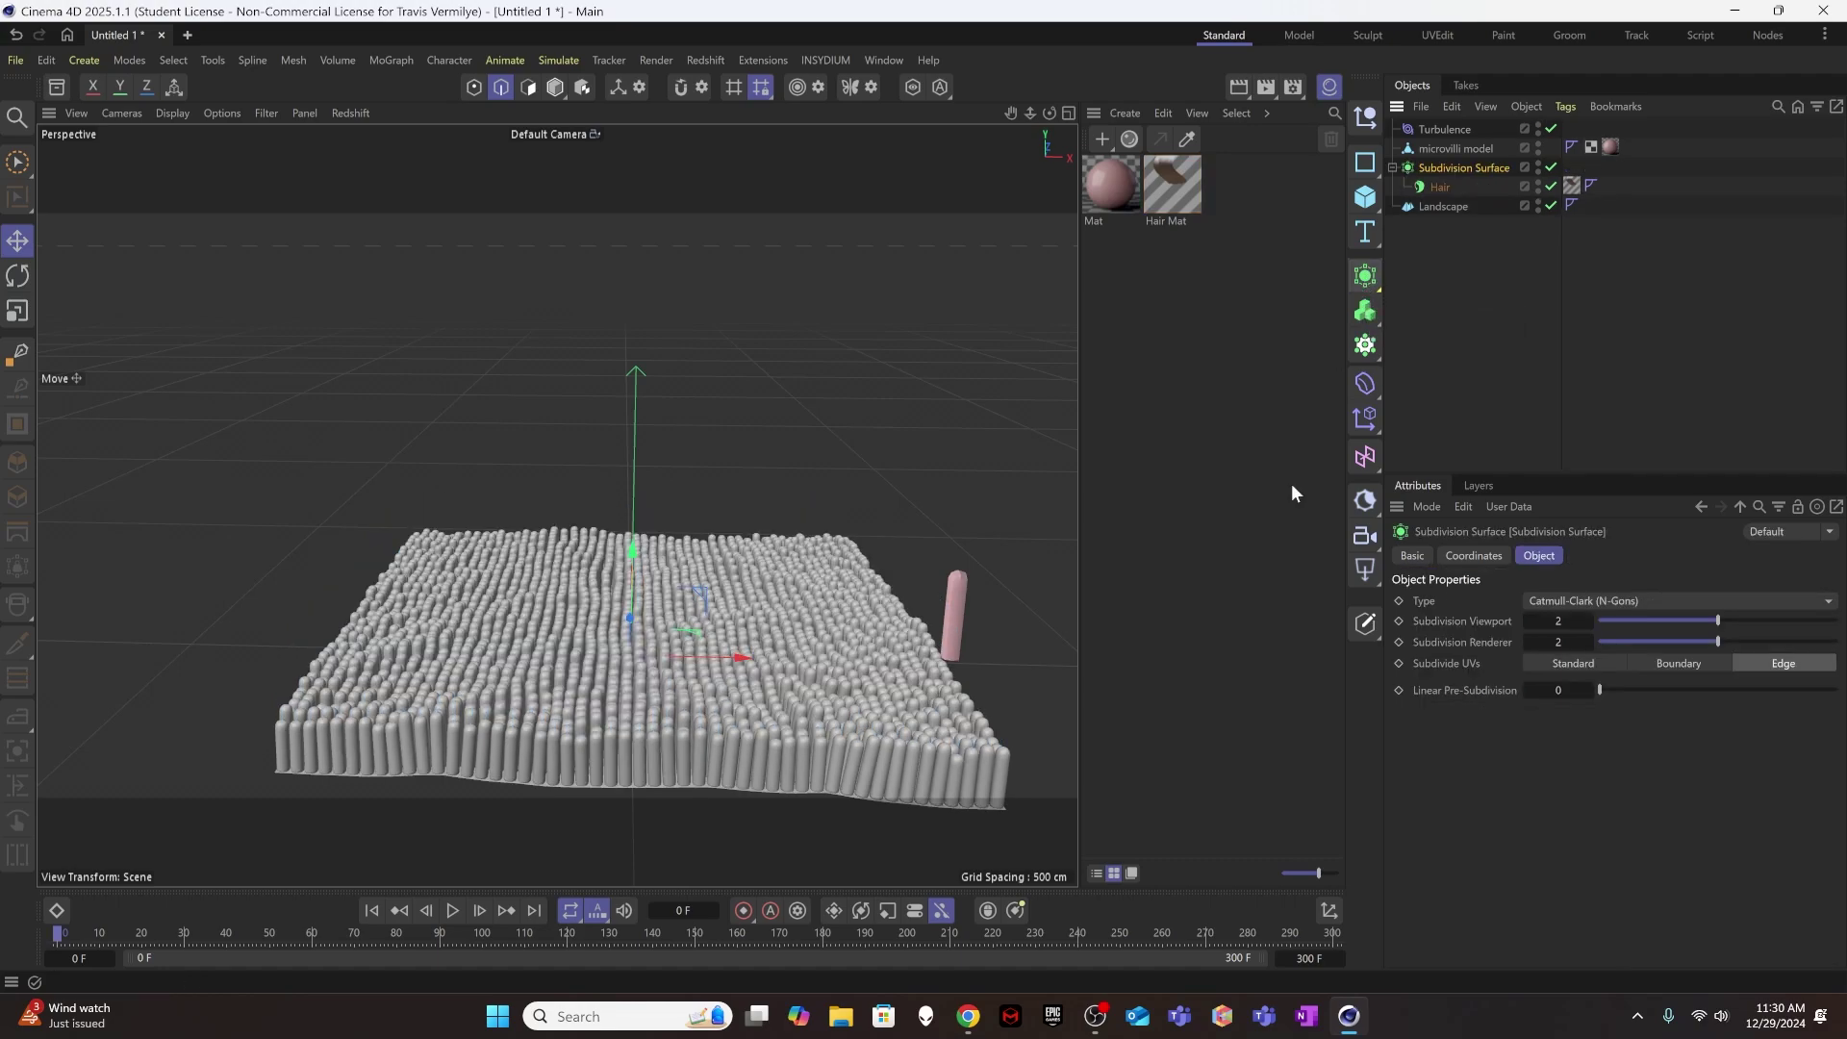
left_click_drag(772, 648, 914, 615, "alt")
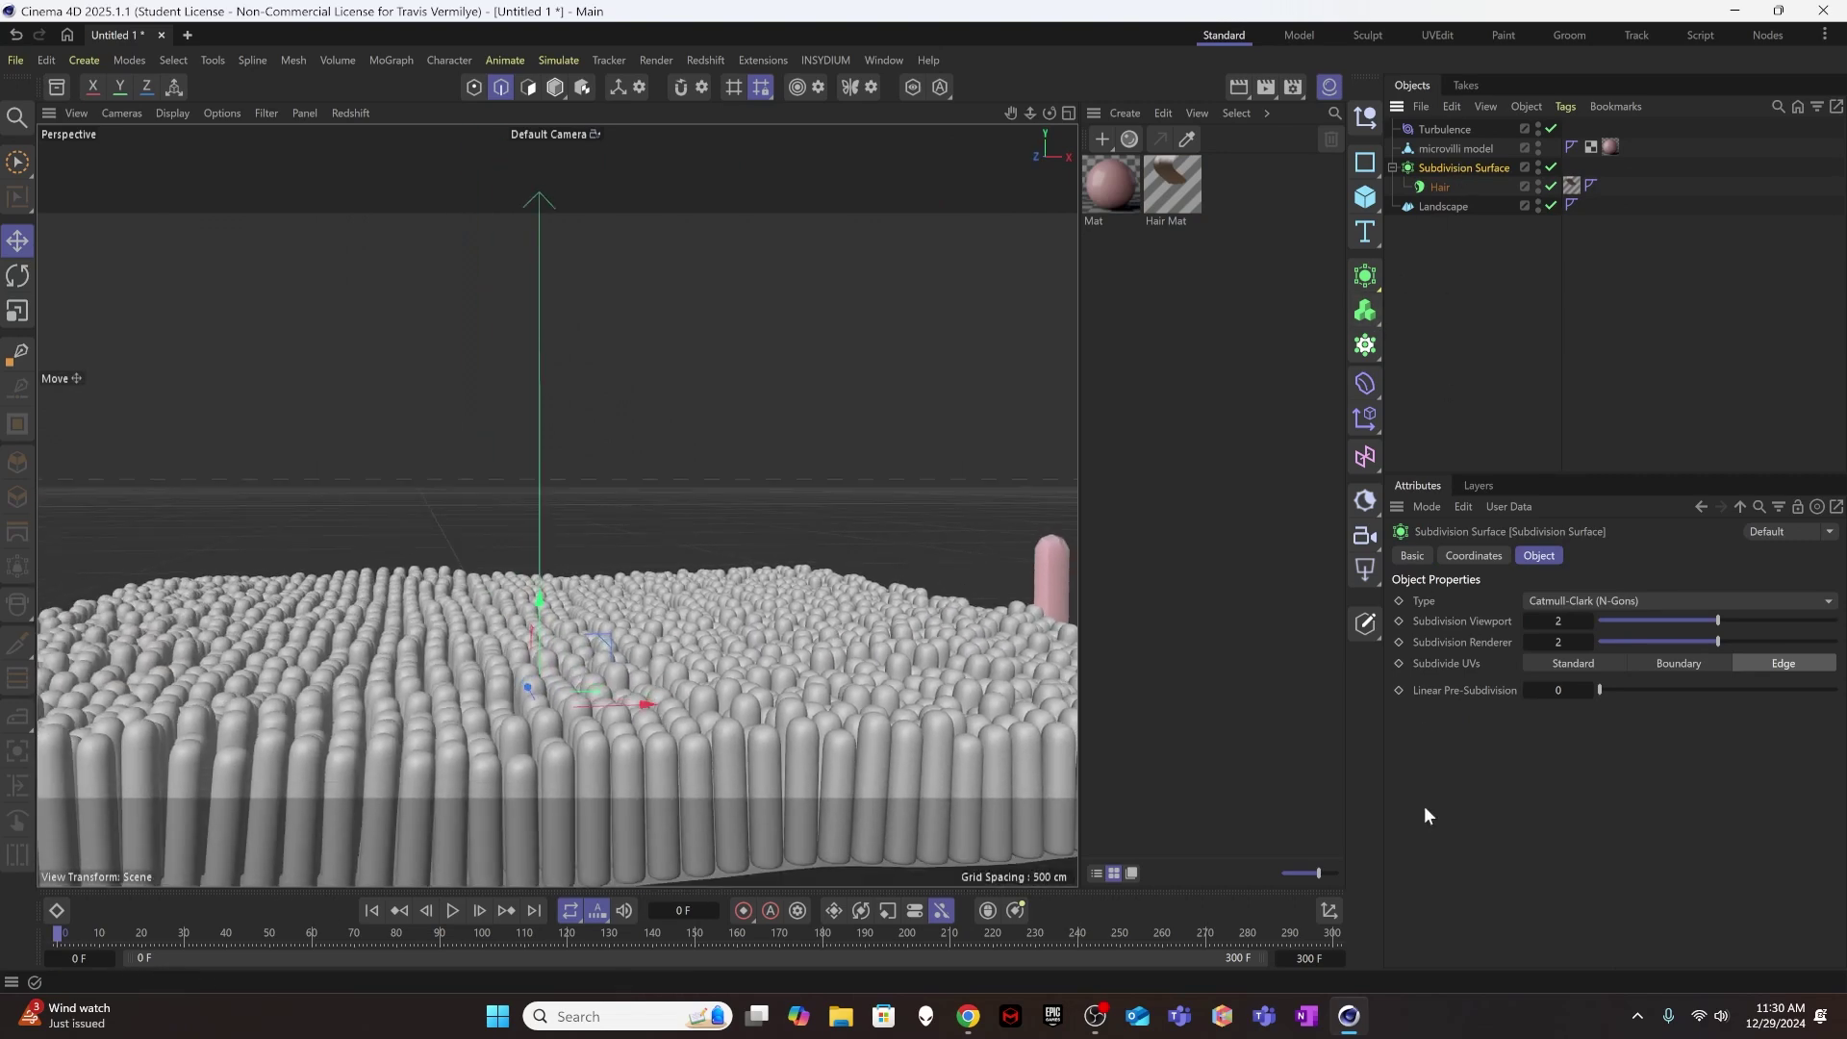
double_click(1528, 621)
left_click(634, 798)
- Frame the microvilli patch from a raised front view and render it in the viewport
left_click_drag(635, 798, 612, 641, "alt")
scroll(648, 597, "down", 10)
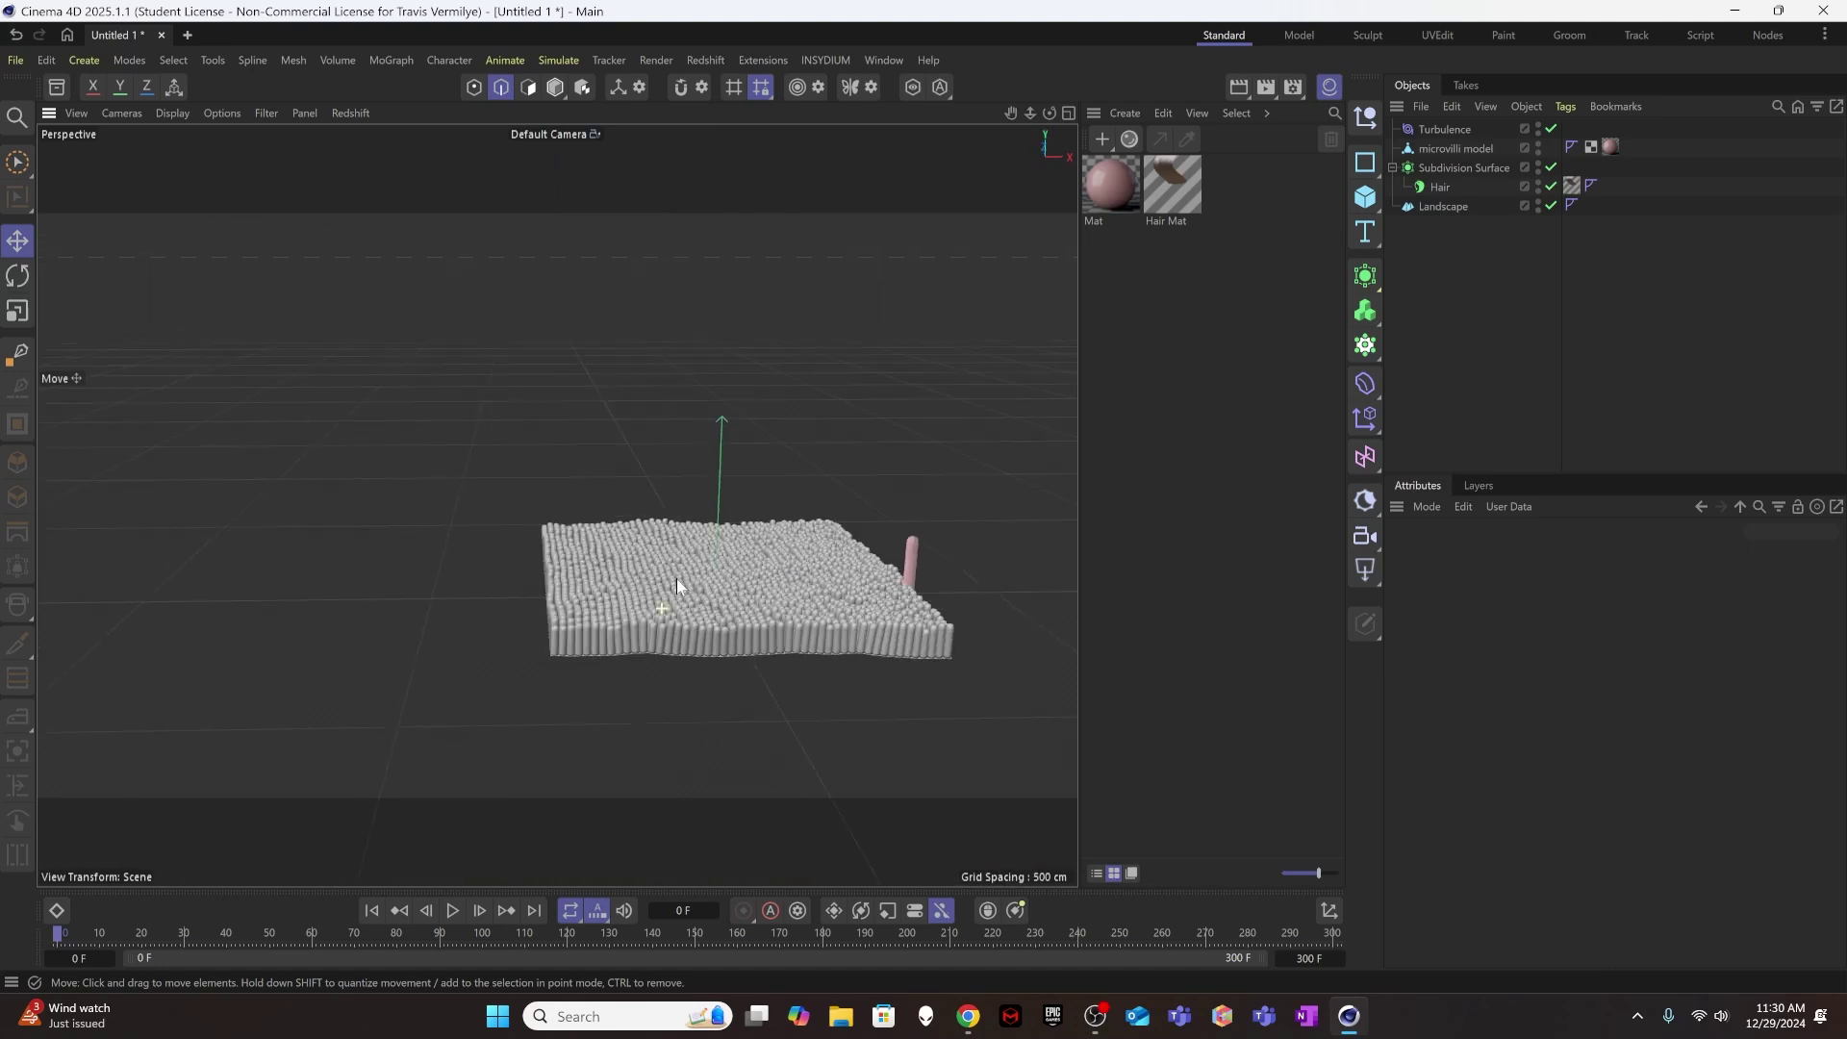
left_click_drag(677, 580, 408, 674, "alt")
left_click_drag(531, 596, 542, 652, "alt")
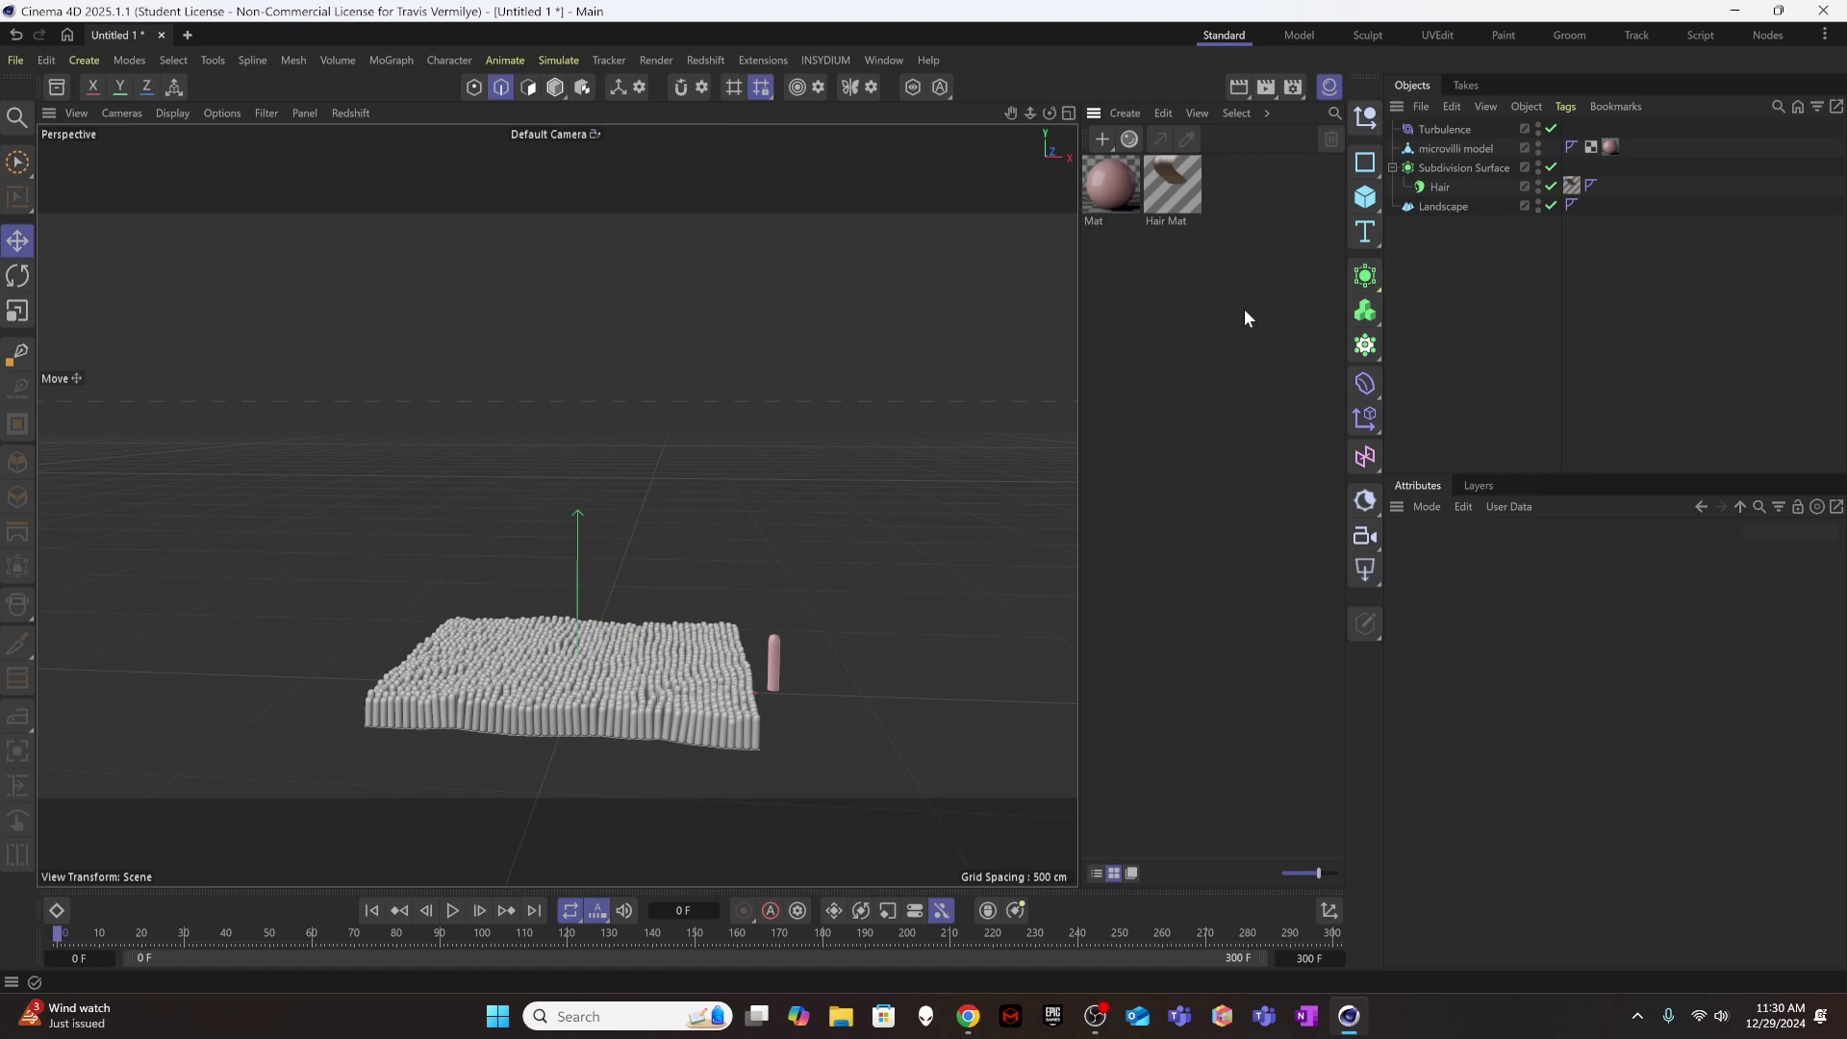
left_click_drag(633, 712, 625, 558, "alt")
scroll(625, 565, "up", 8)
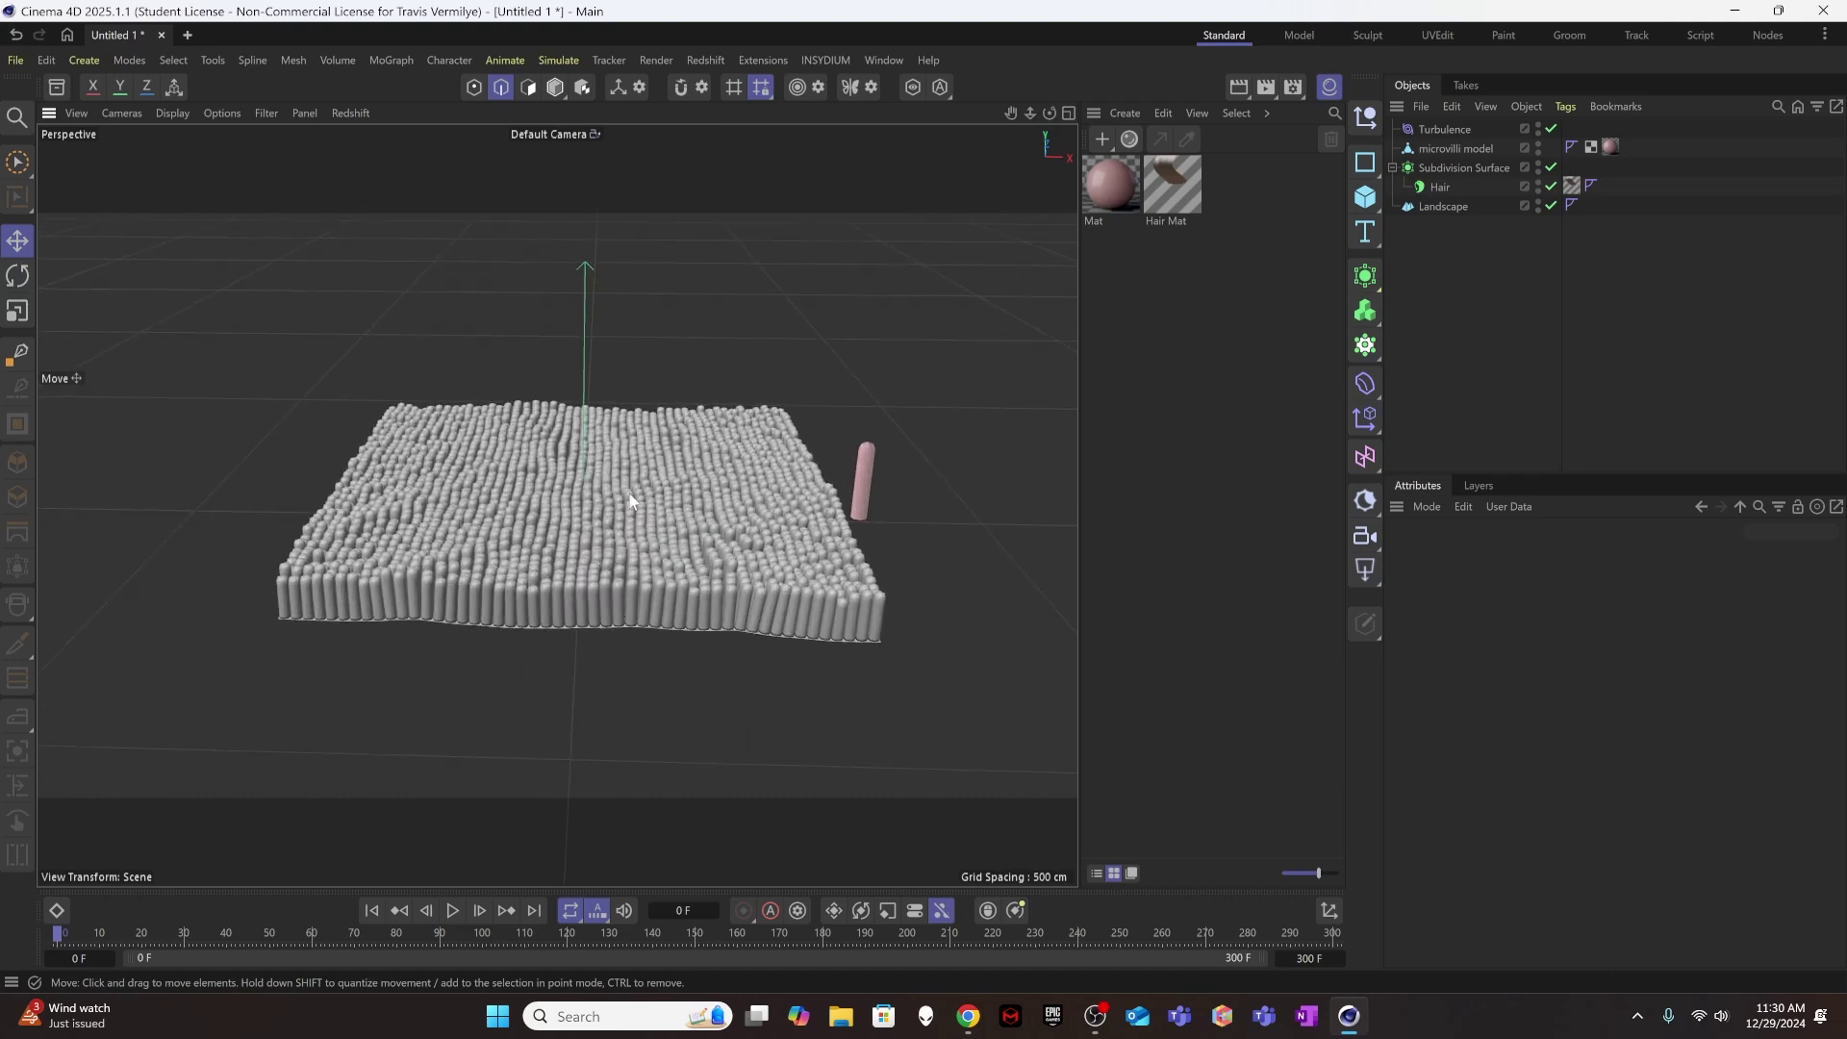
left_click_drag(835, 418, 823, 402, "alt")
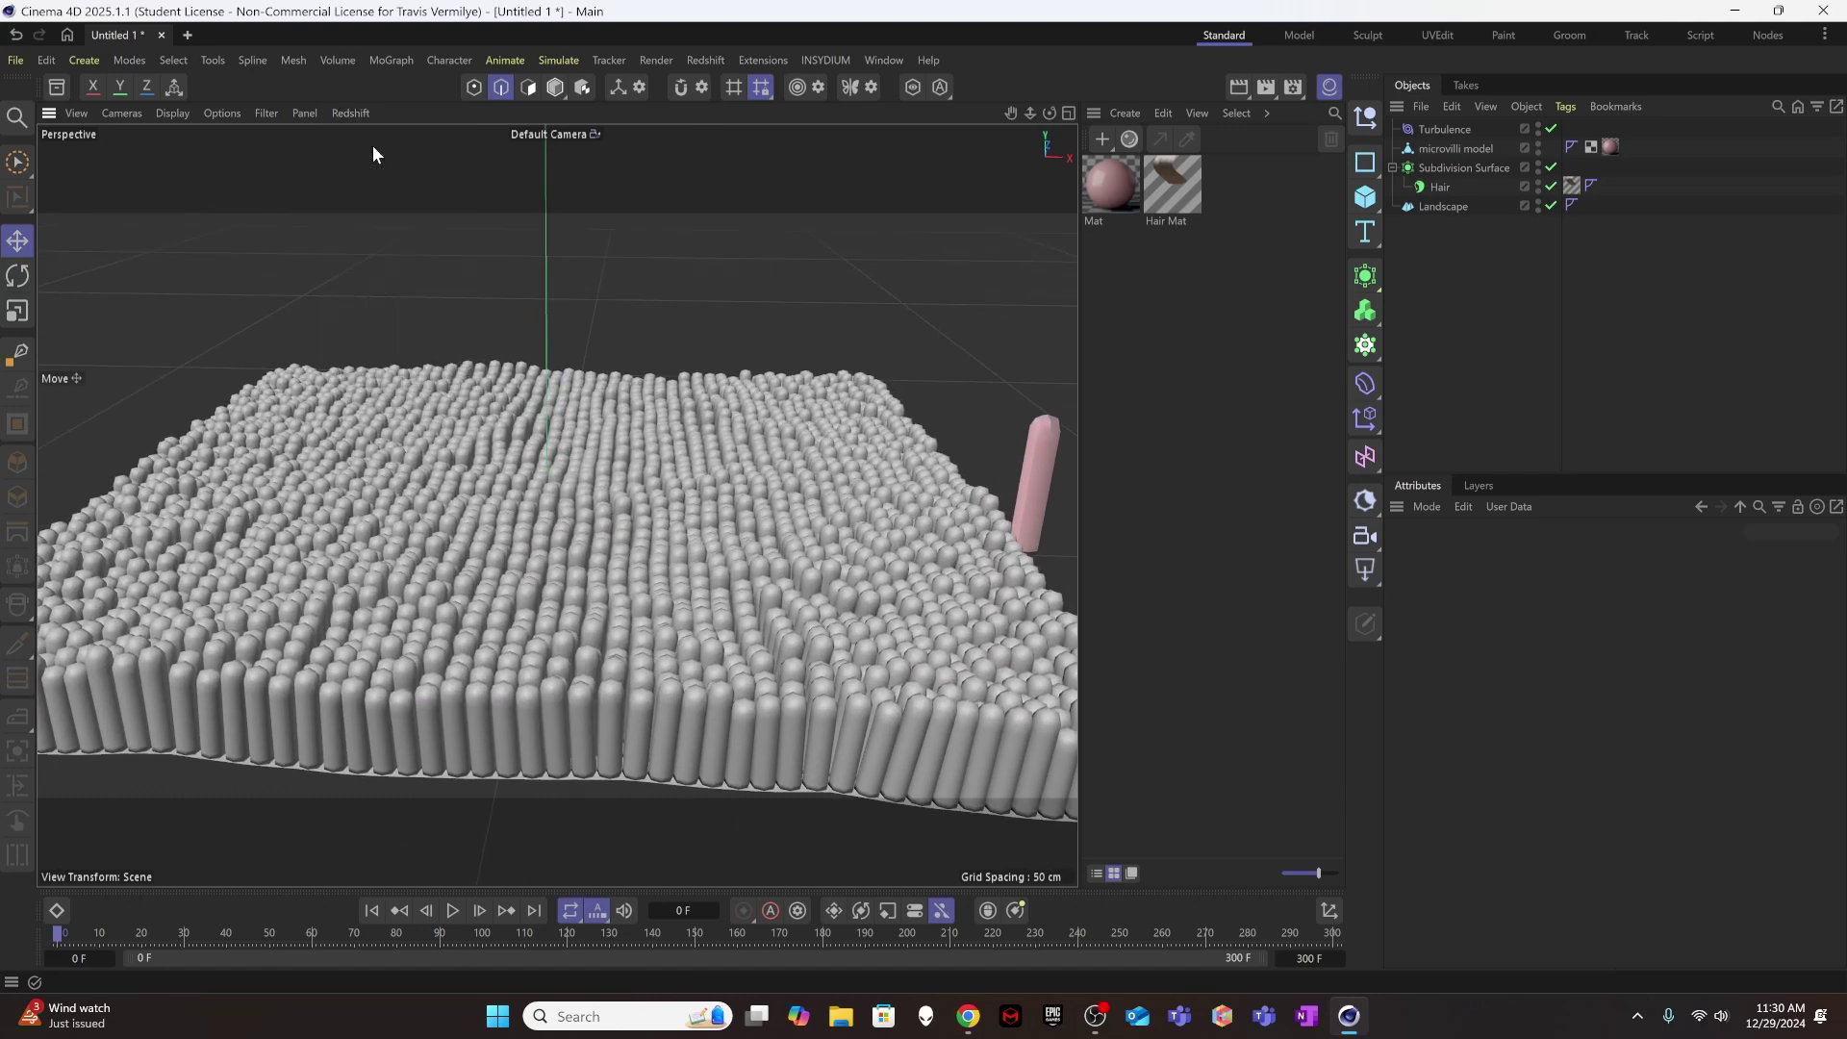
key("ctrl+r")
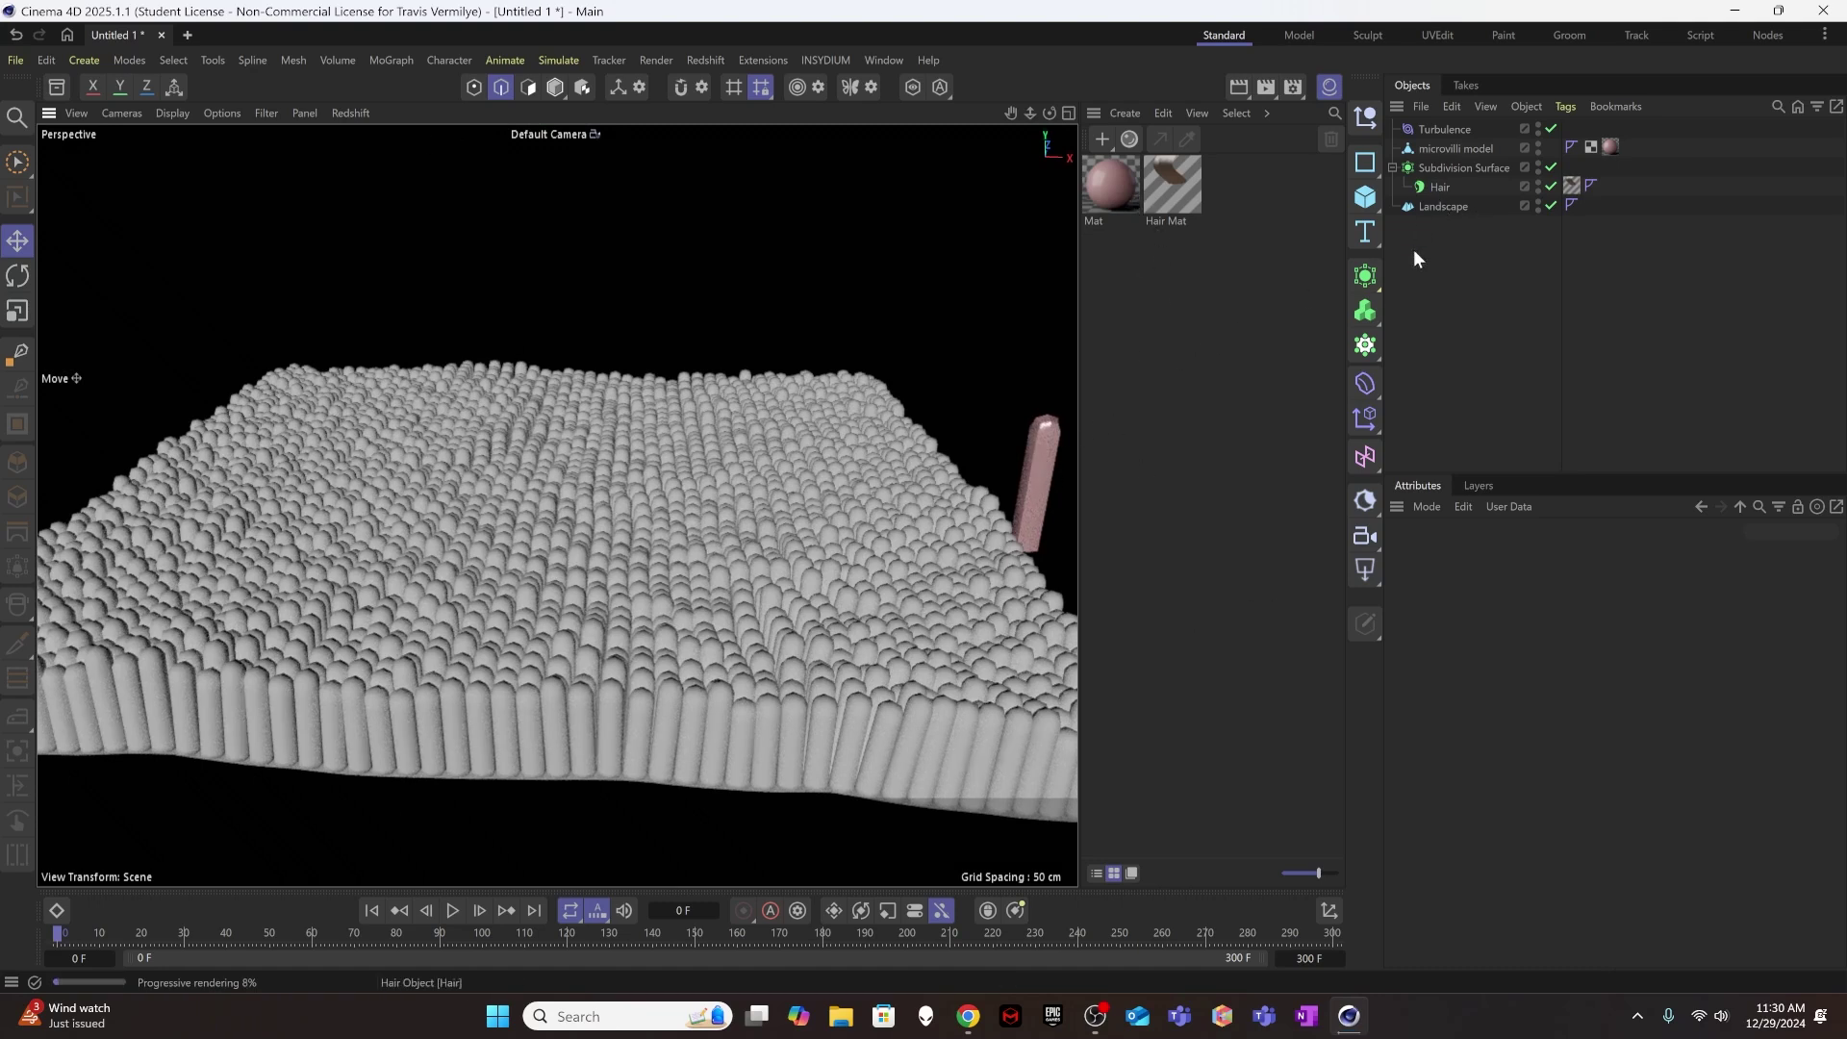
- Enable Keep Textures in the Hair object's instance generation settings and deselect everything
left_click(1436, 188)
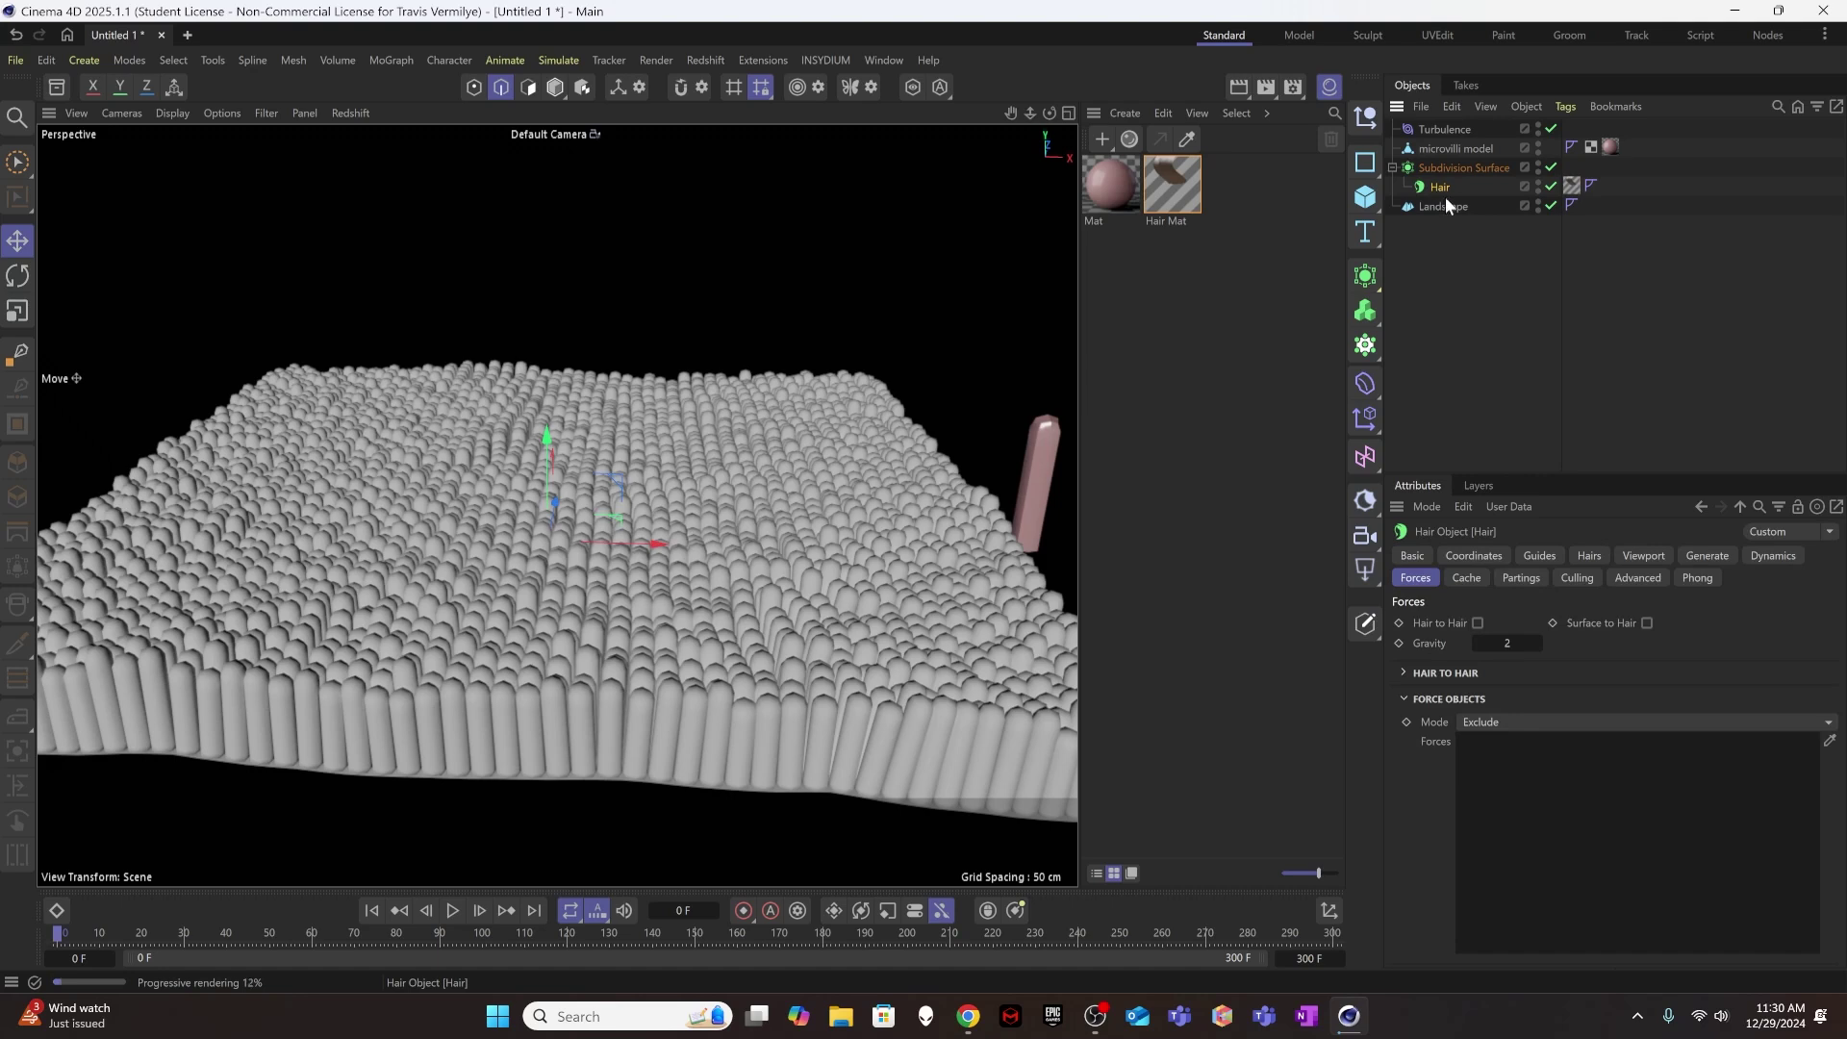
left_click(1708, 554)
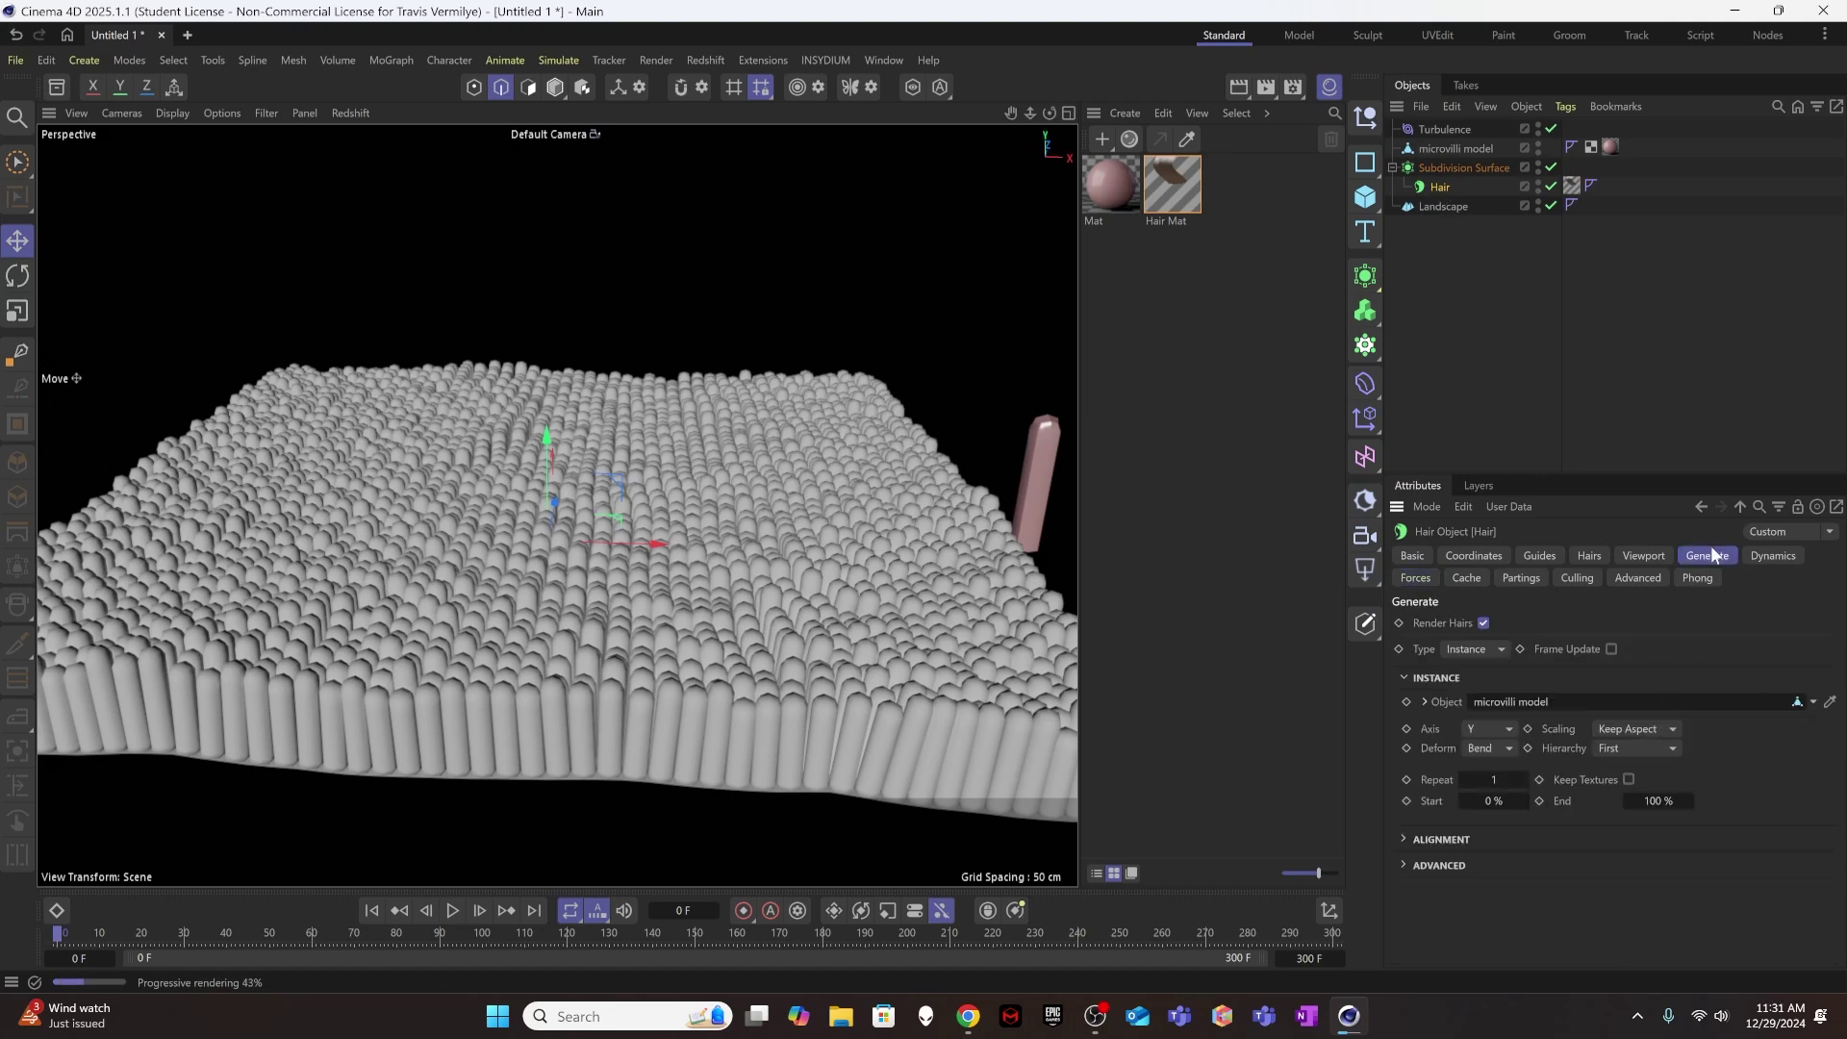
left_click(1627, 779)
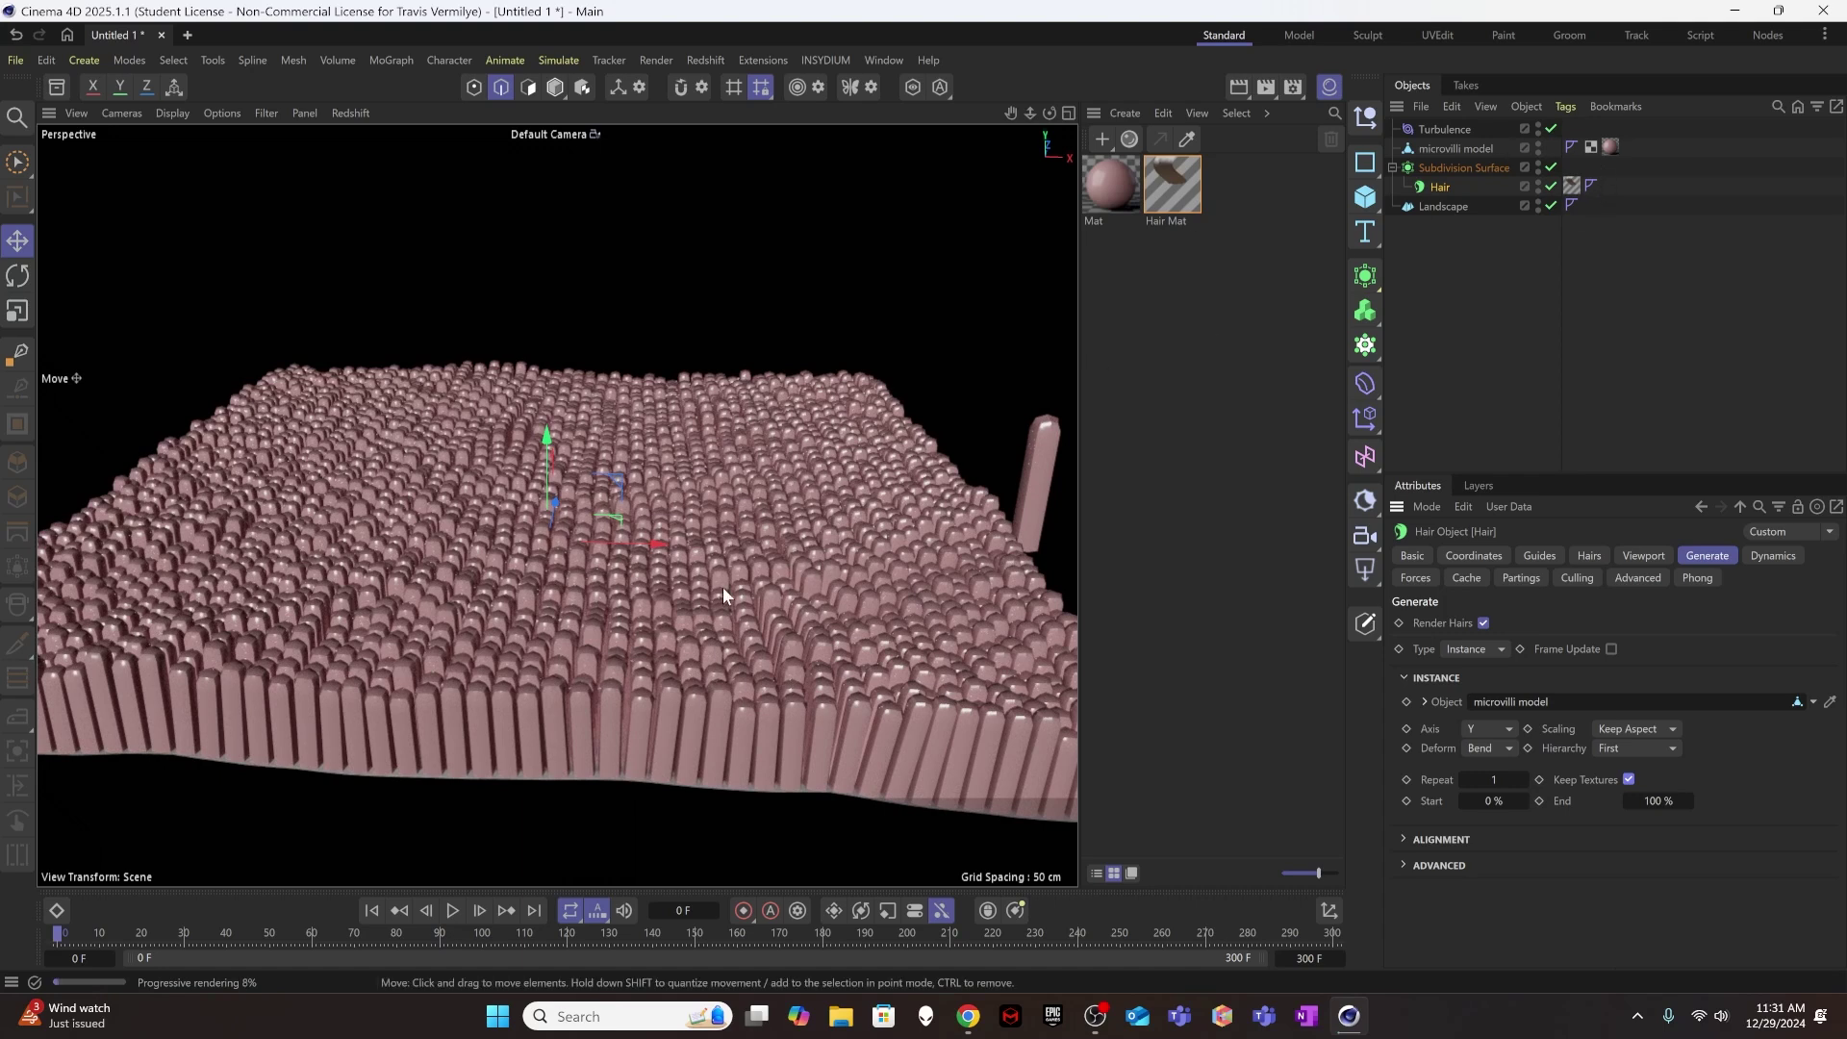
left_click(1520, 377)
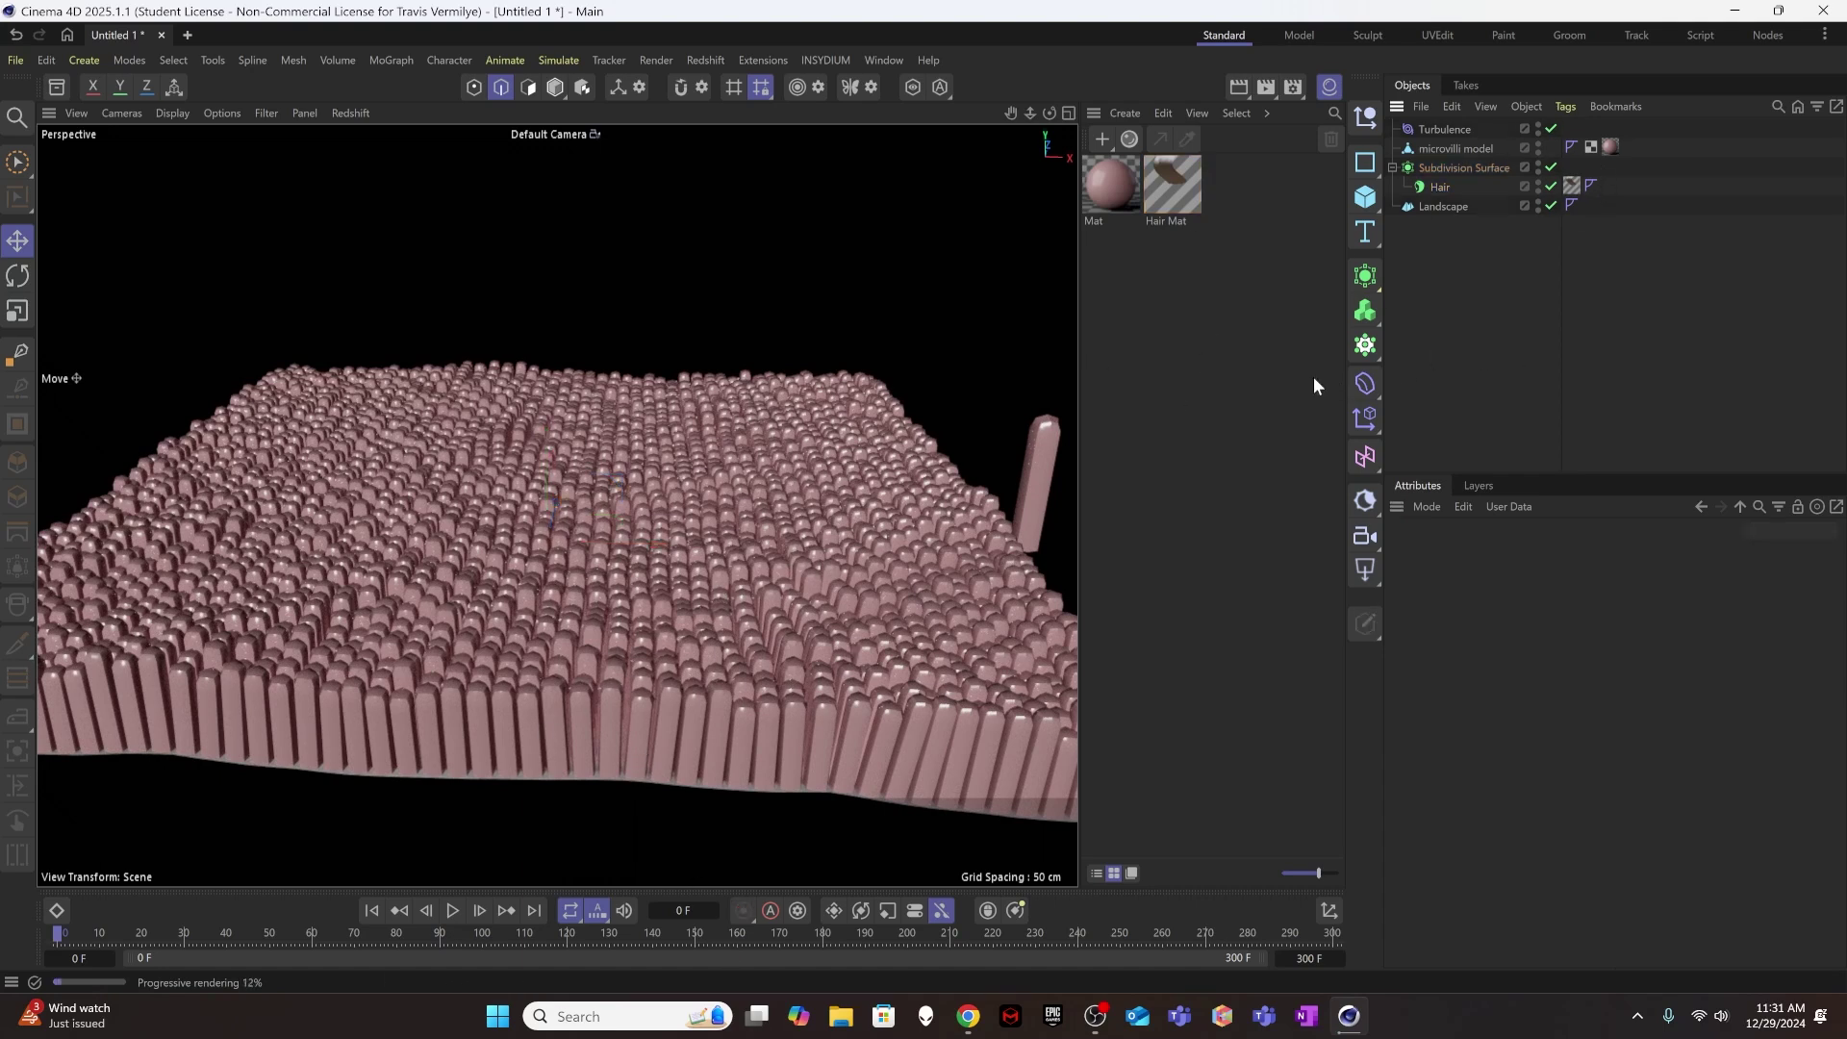
- Disable the Specular and Color channels in the Hair Mat material's basic properties
left_click(1439, 187)
left_click(1176, 185)
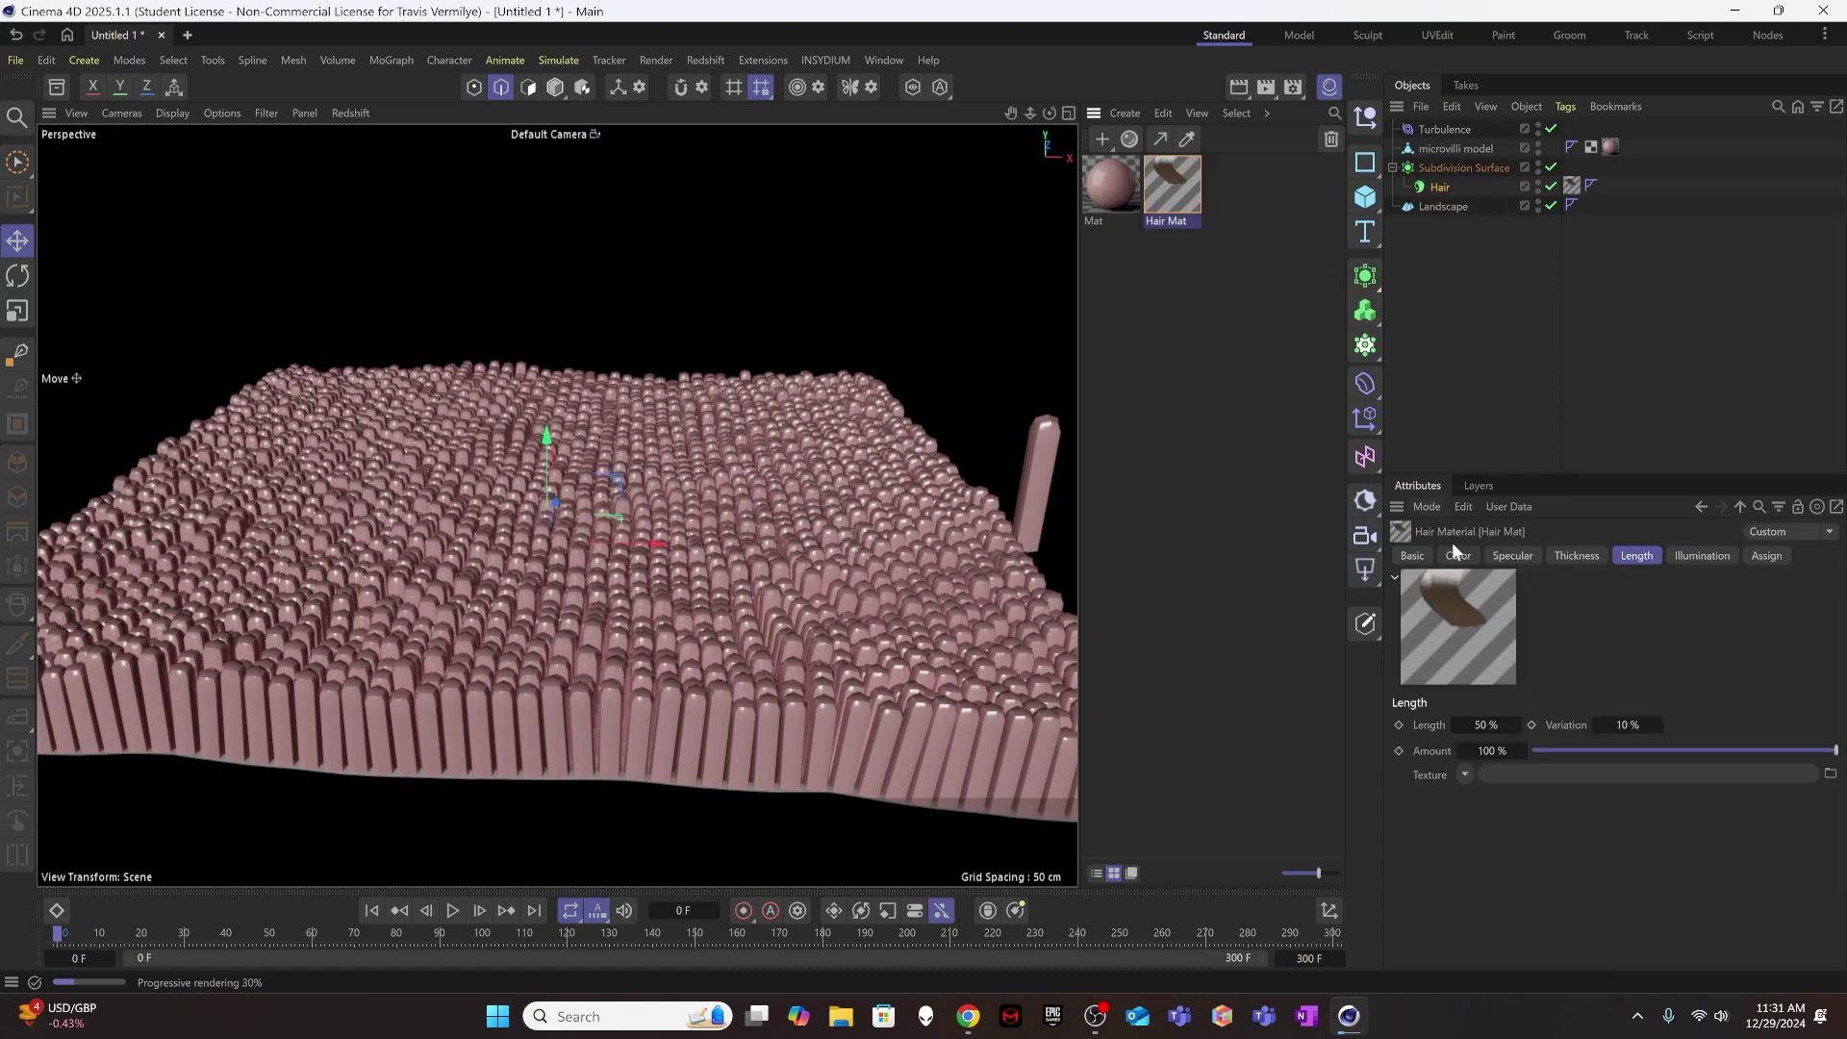
left_click(1414, 557)
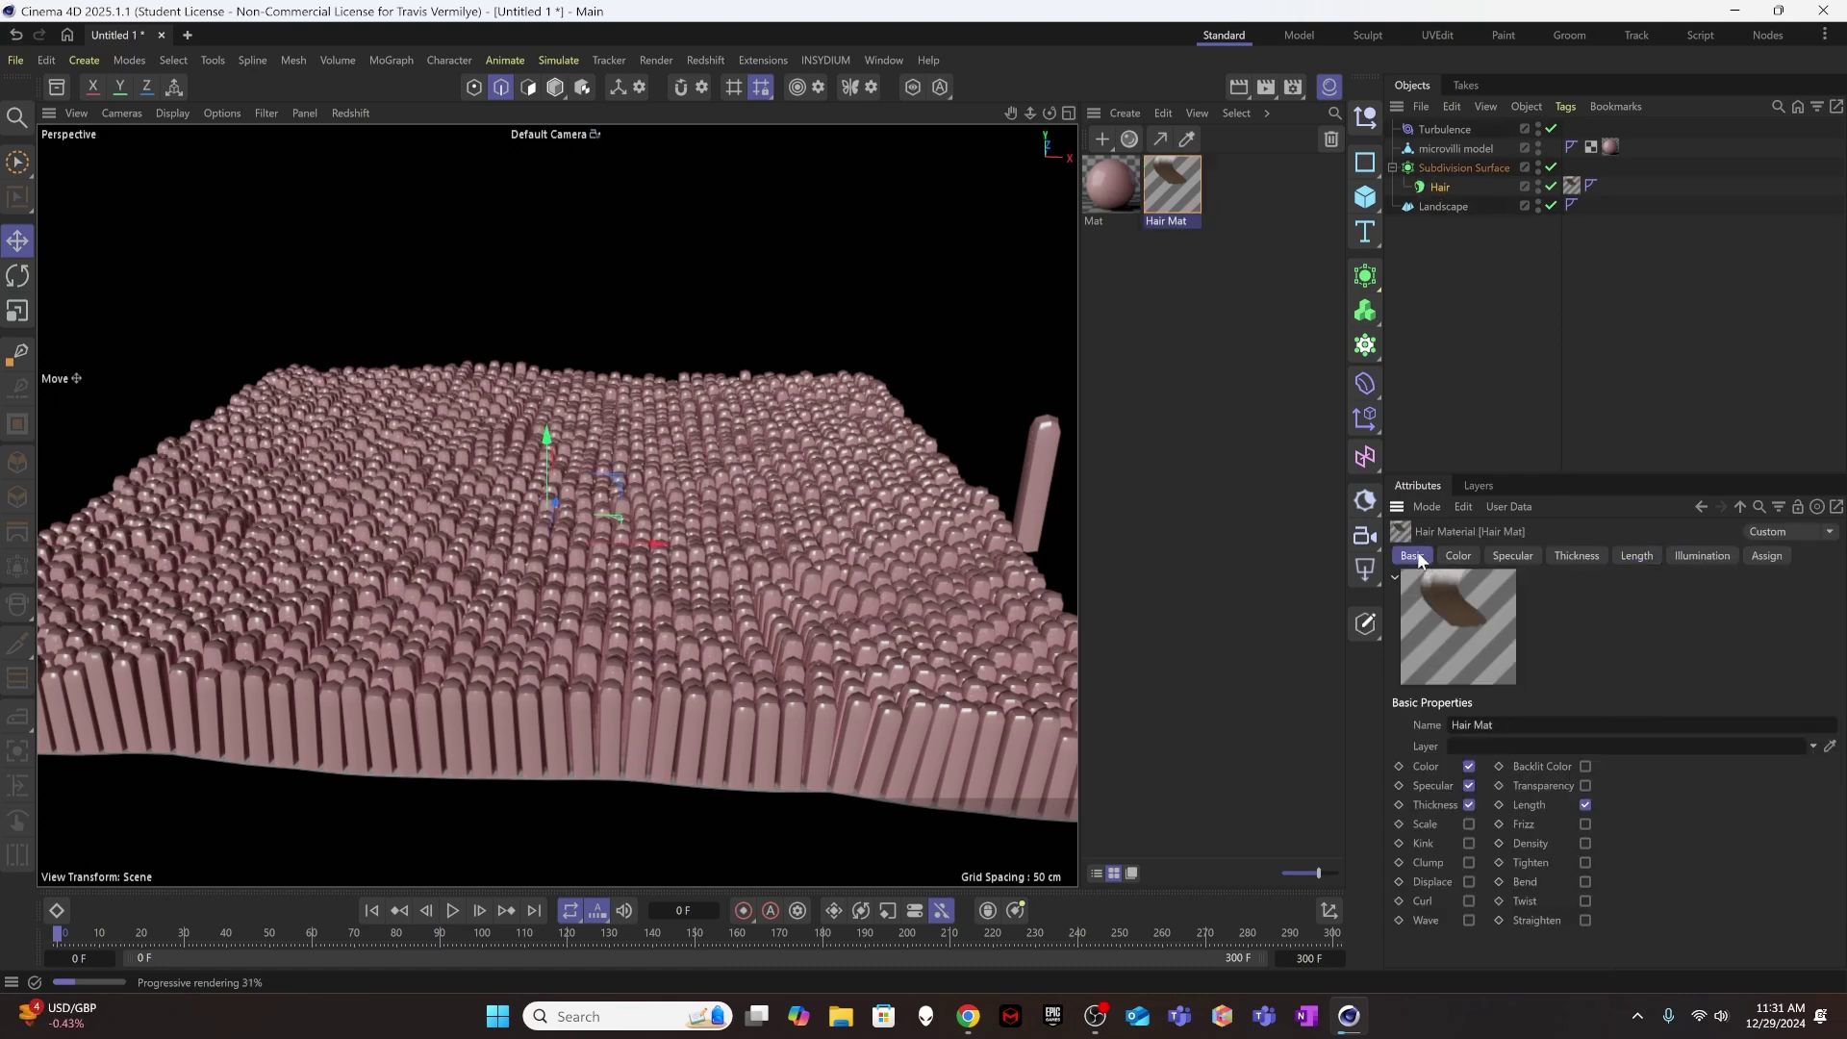
left_click(1469, 786)
left_click(1468, 766)
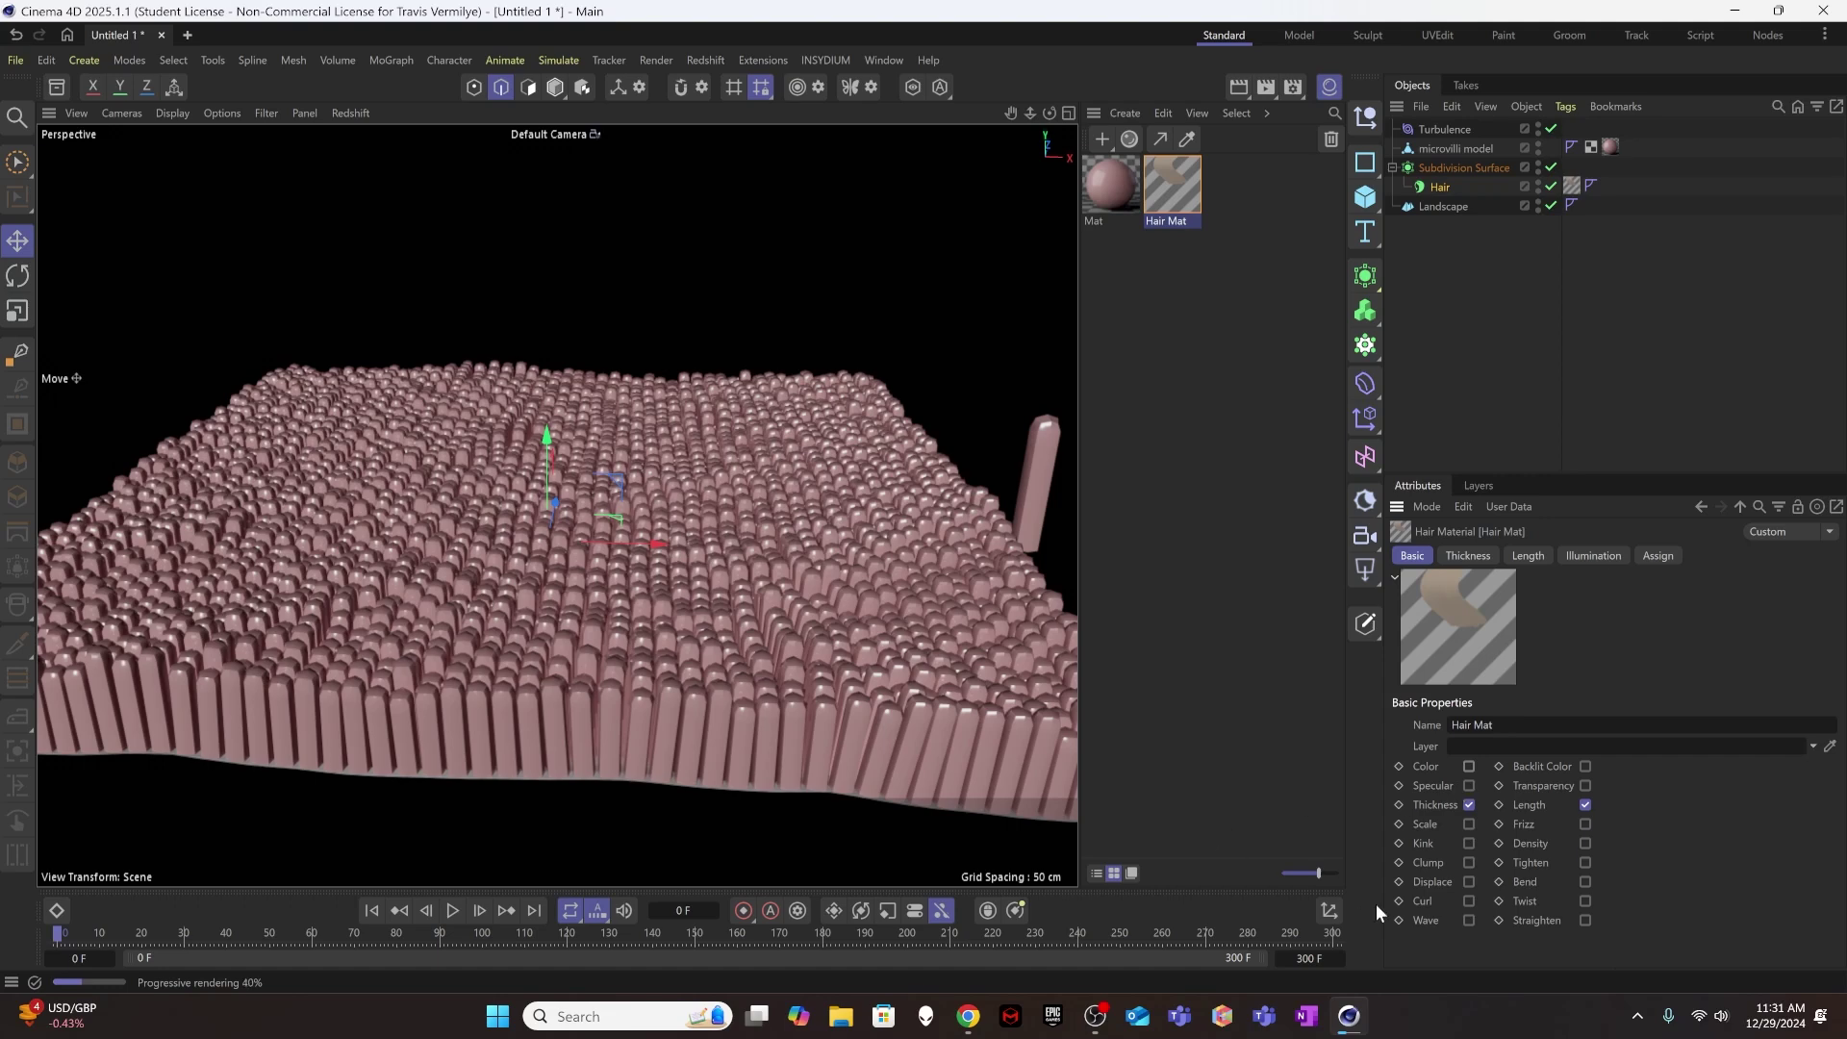
- Enable the Hair Mat's Kink channel and set its kink to 5% with a 5% variation
left_click(1468, 843)
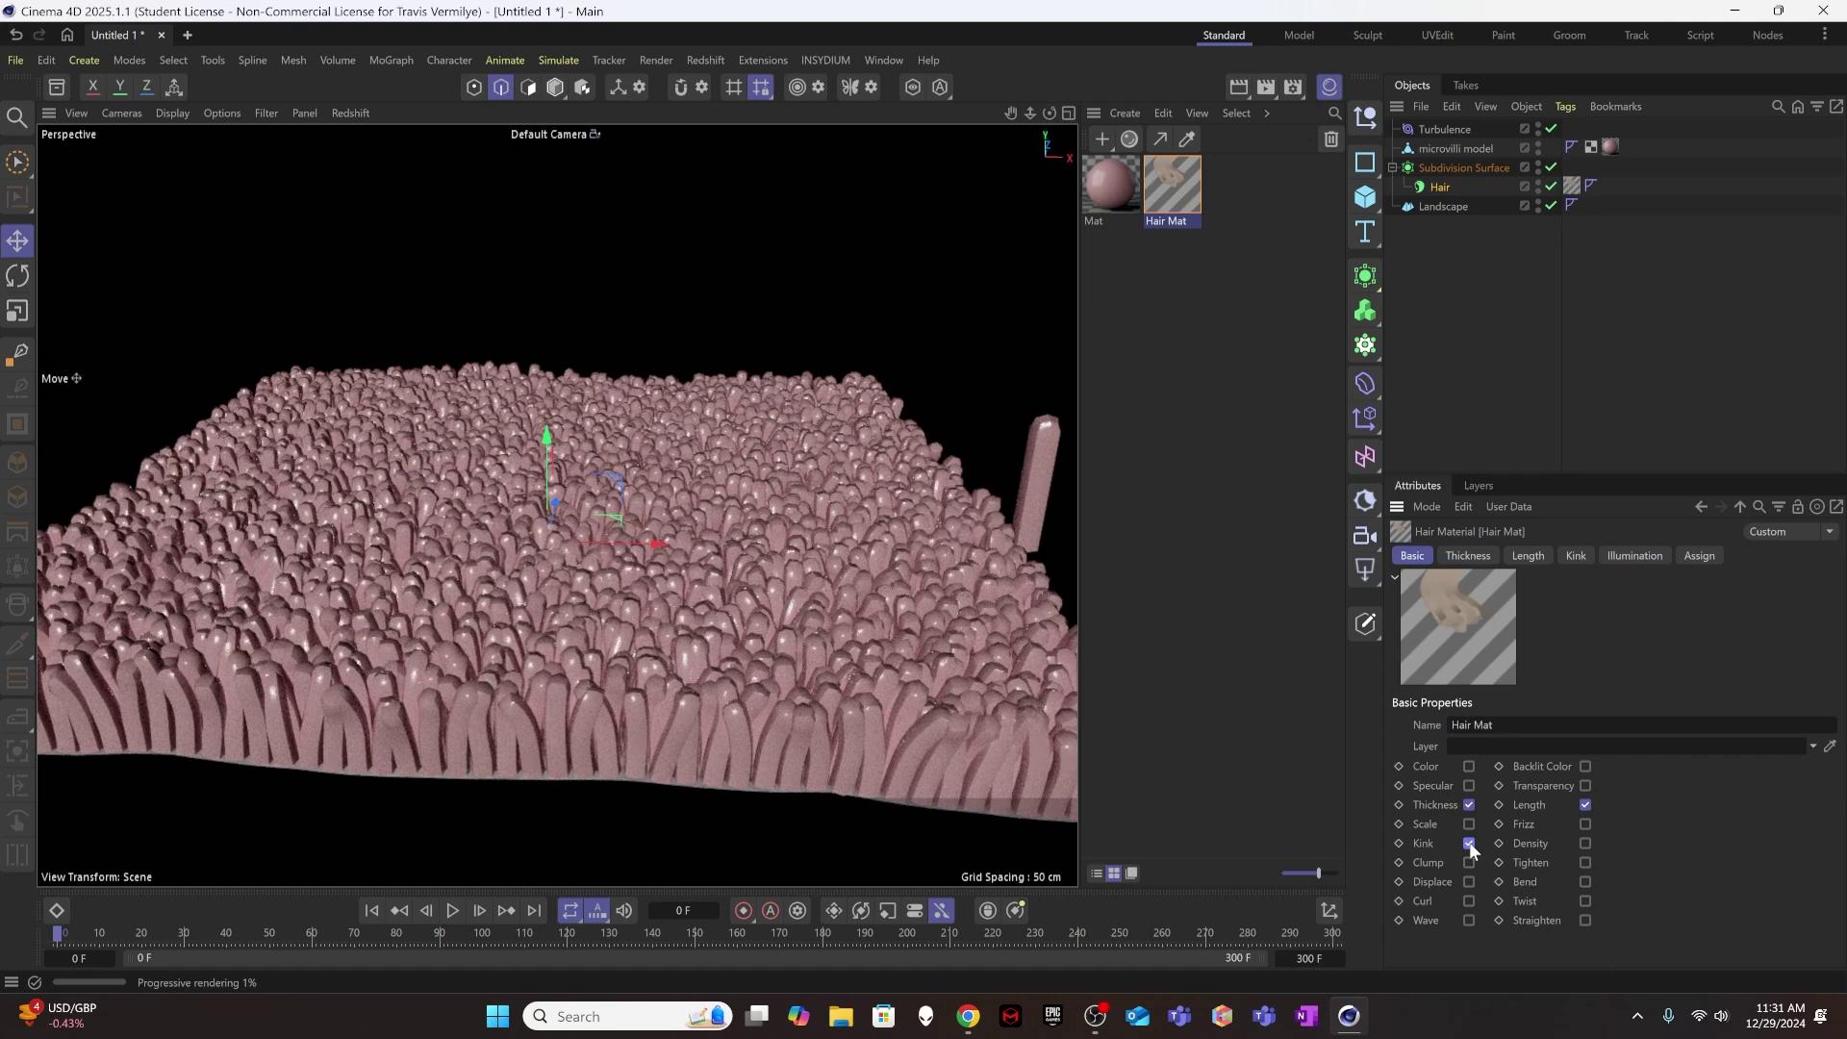
left_click(1573, 556)
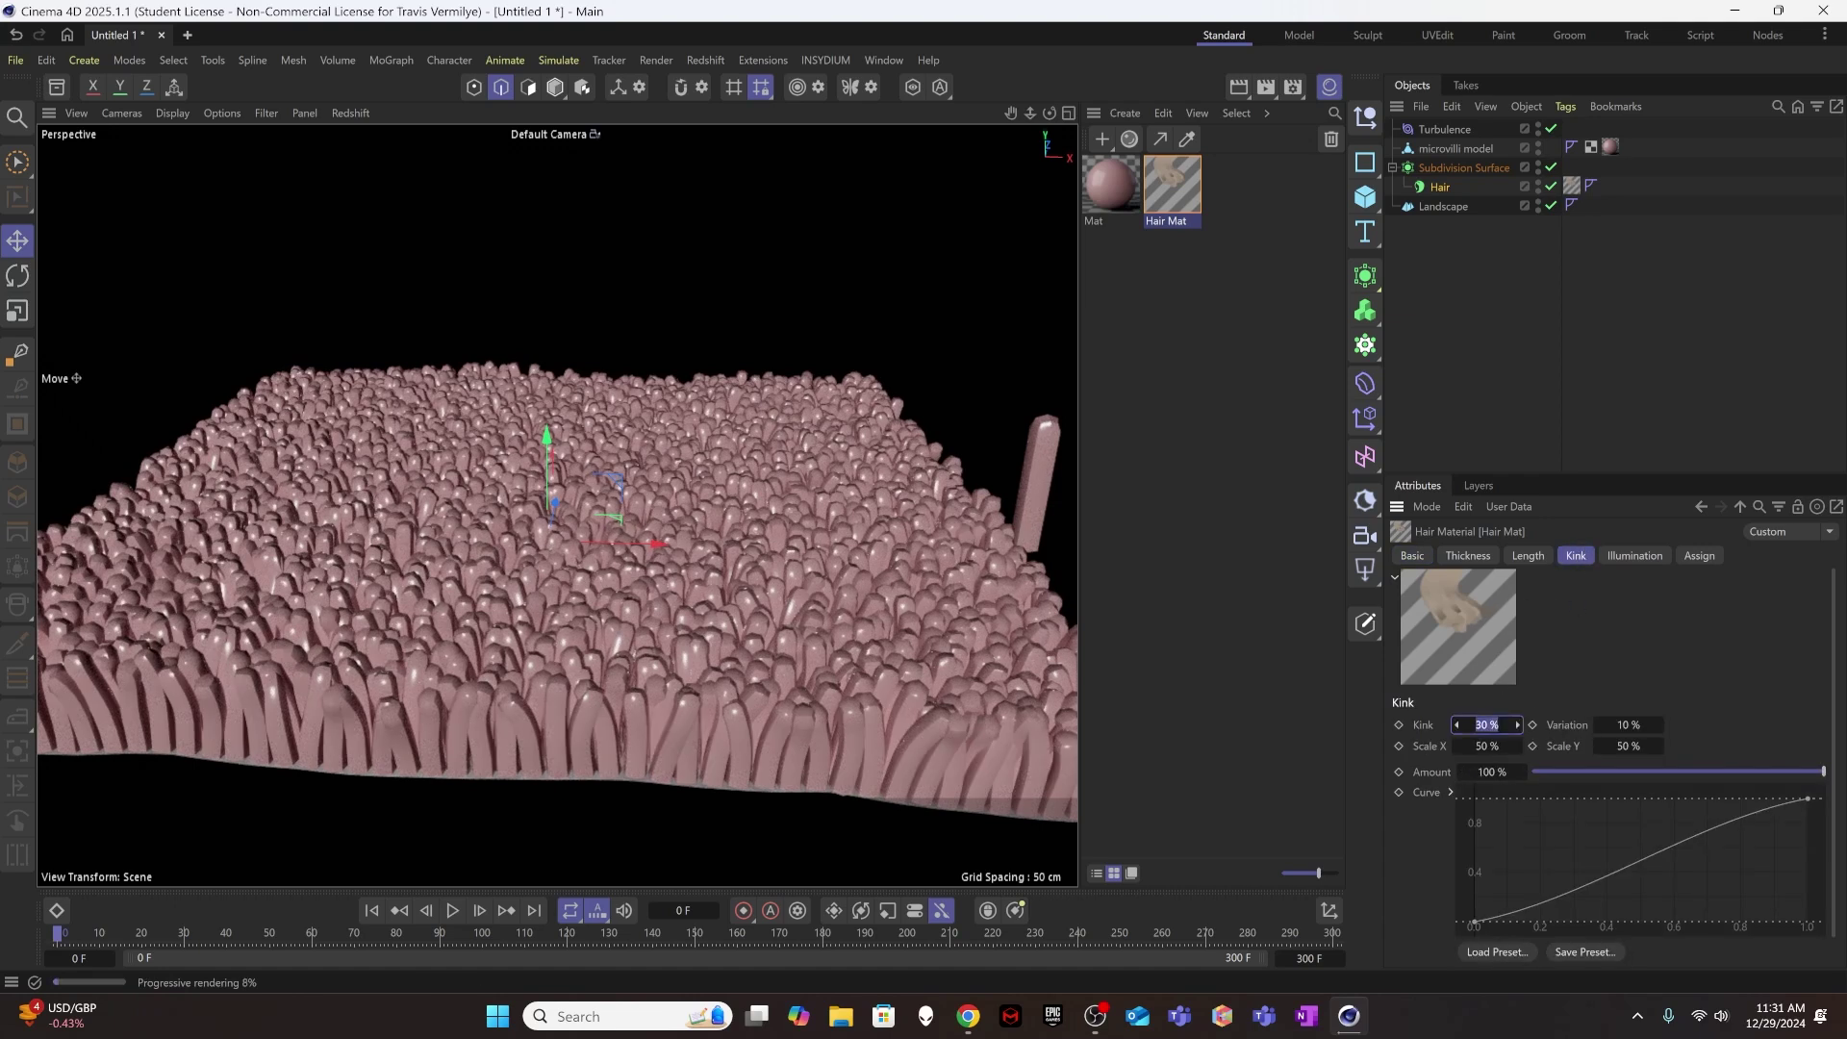
type("5")
key("Tab")
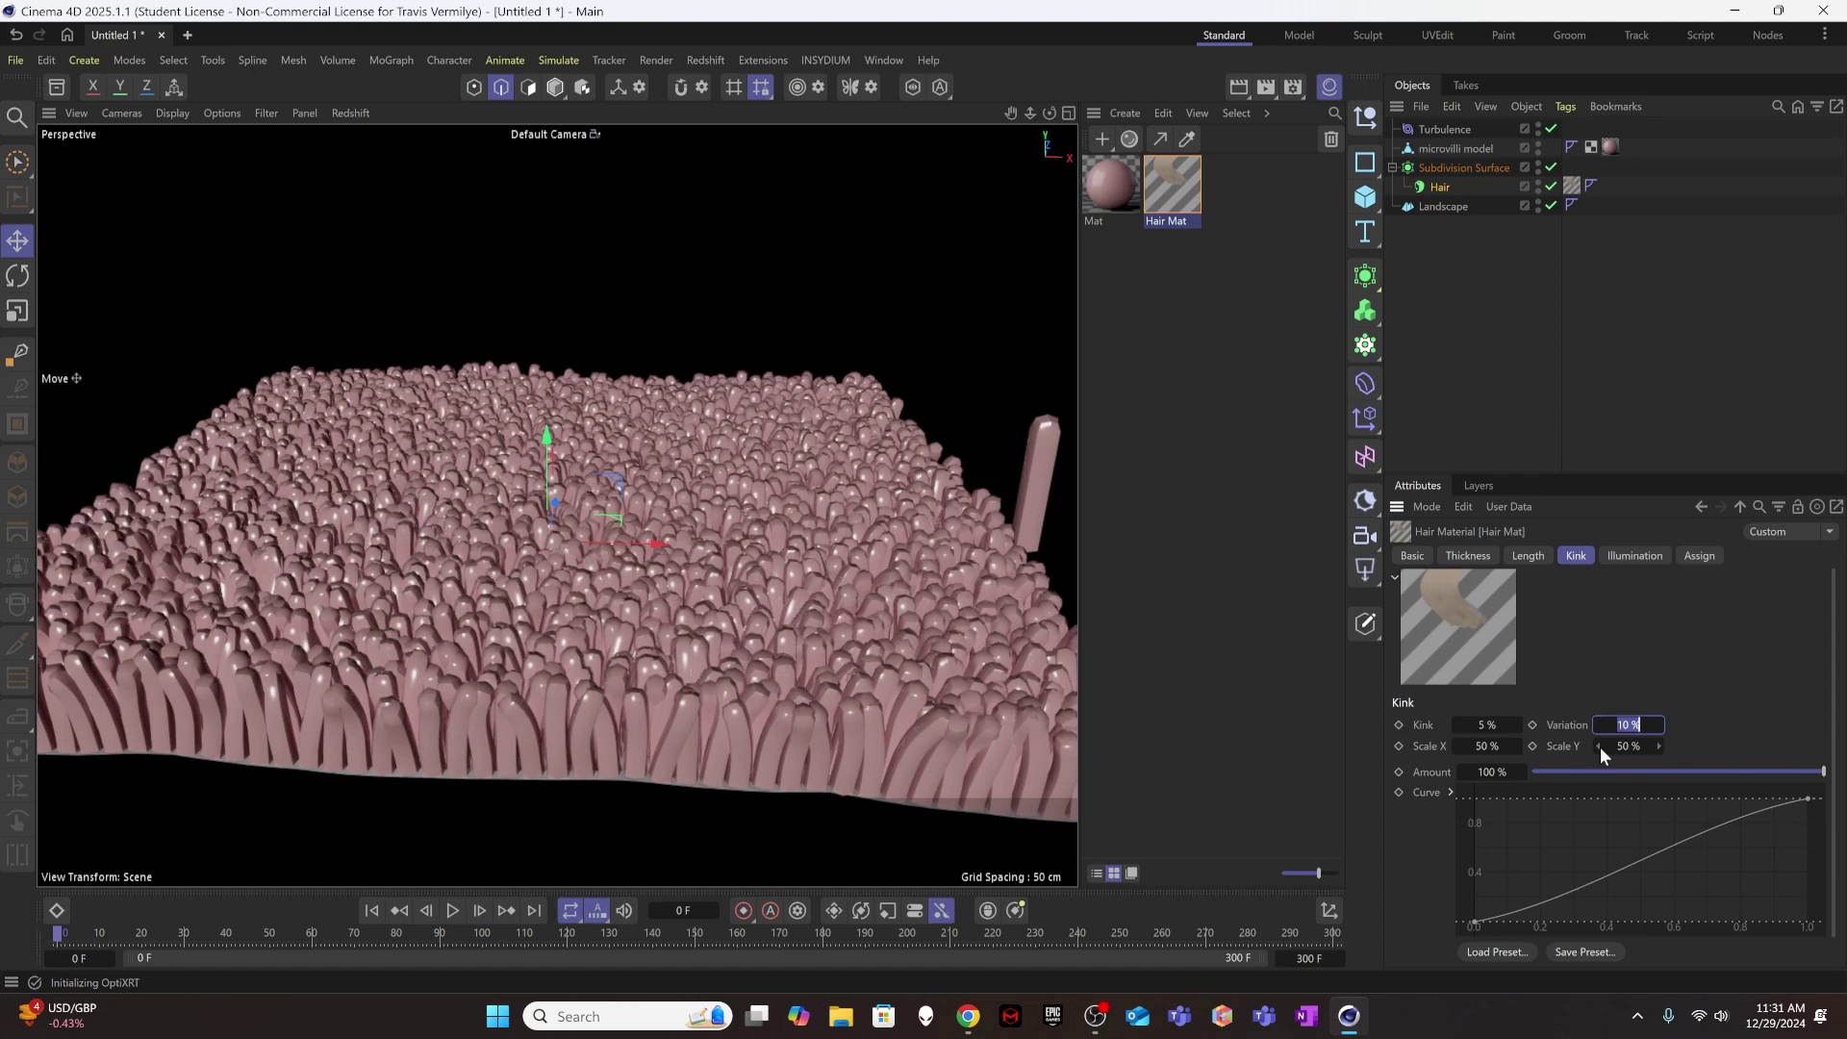
type("5")
key("Tab")
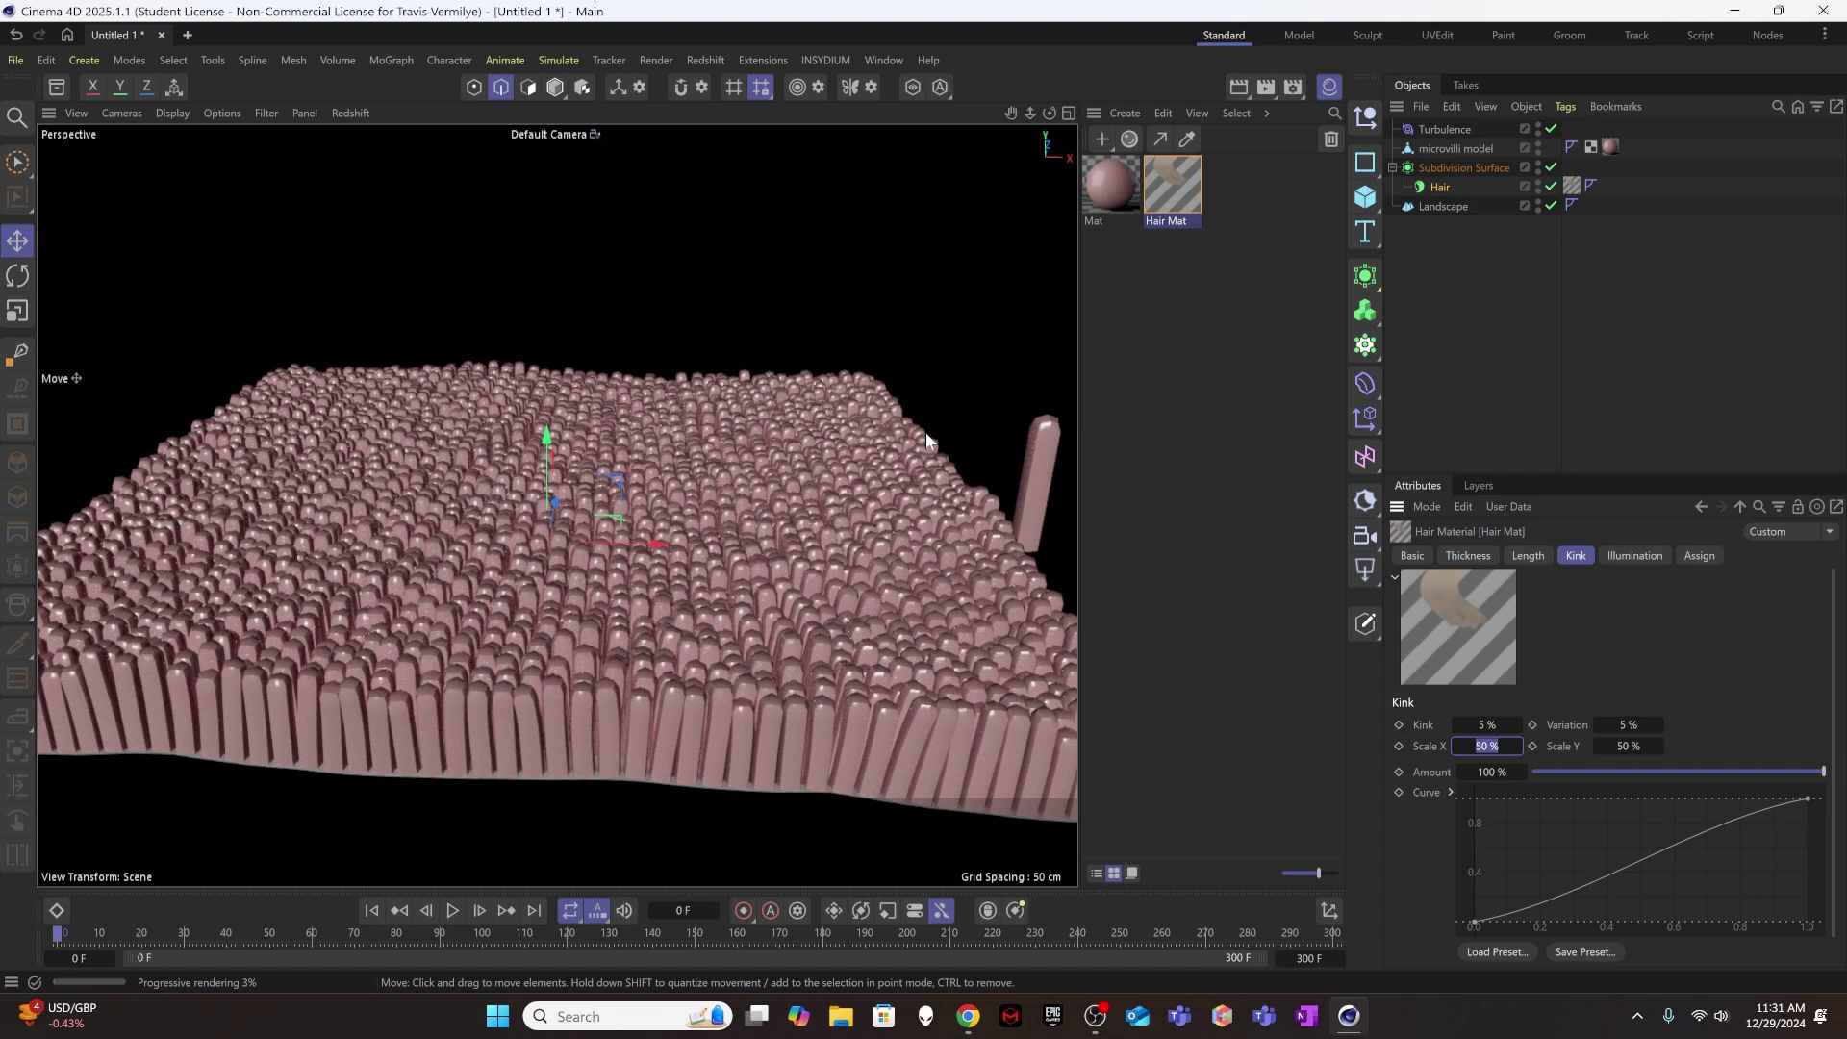
- Set the Hair Mat's length variation to 5% and deselect everything to view the render
left_click(1524, 555)
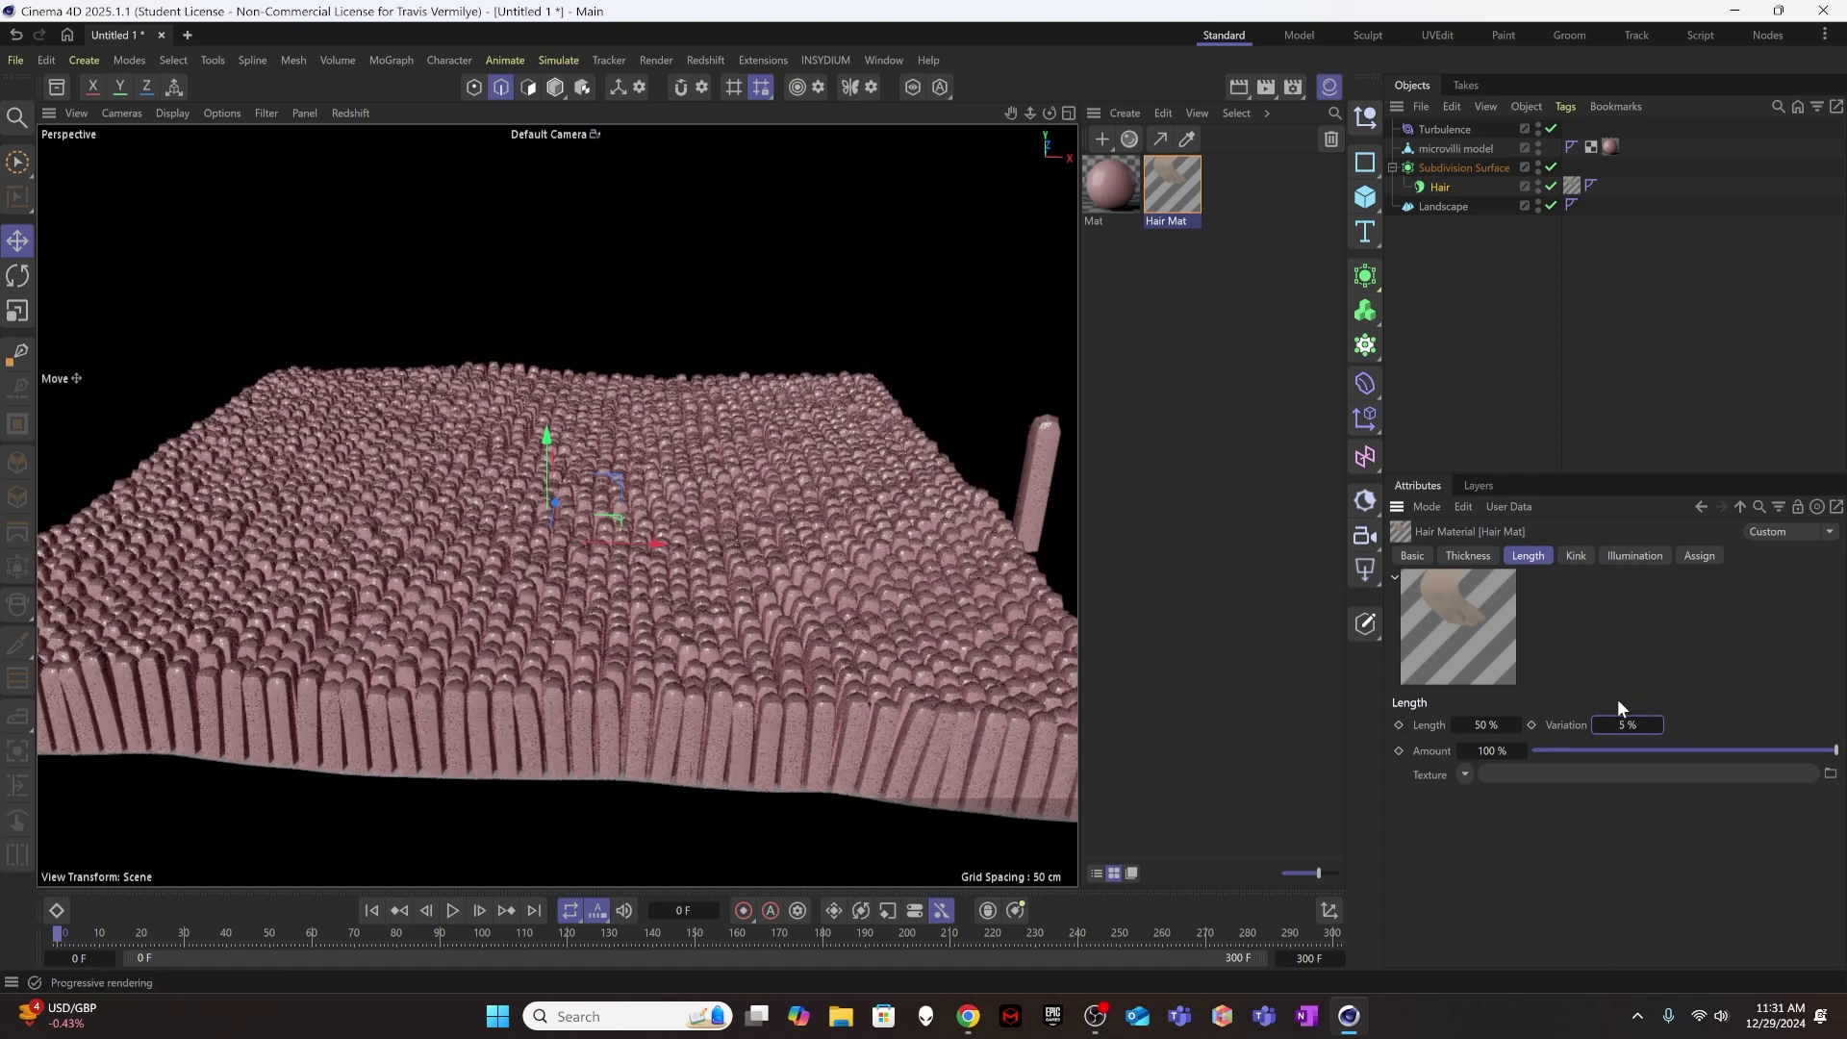
left_click(1250, 387)
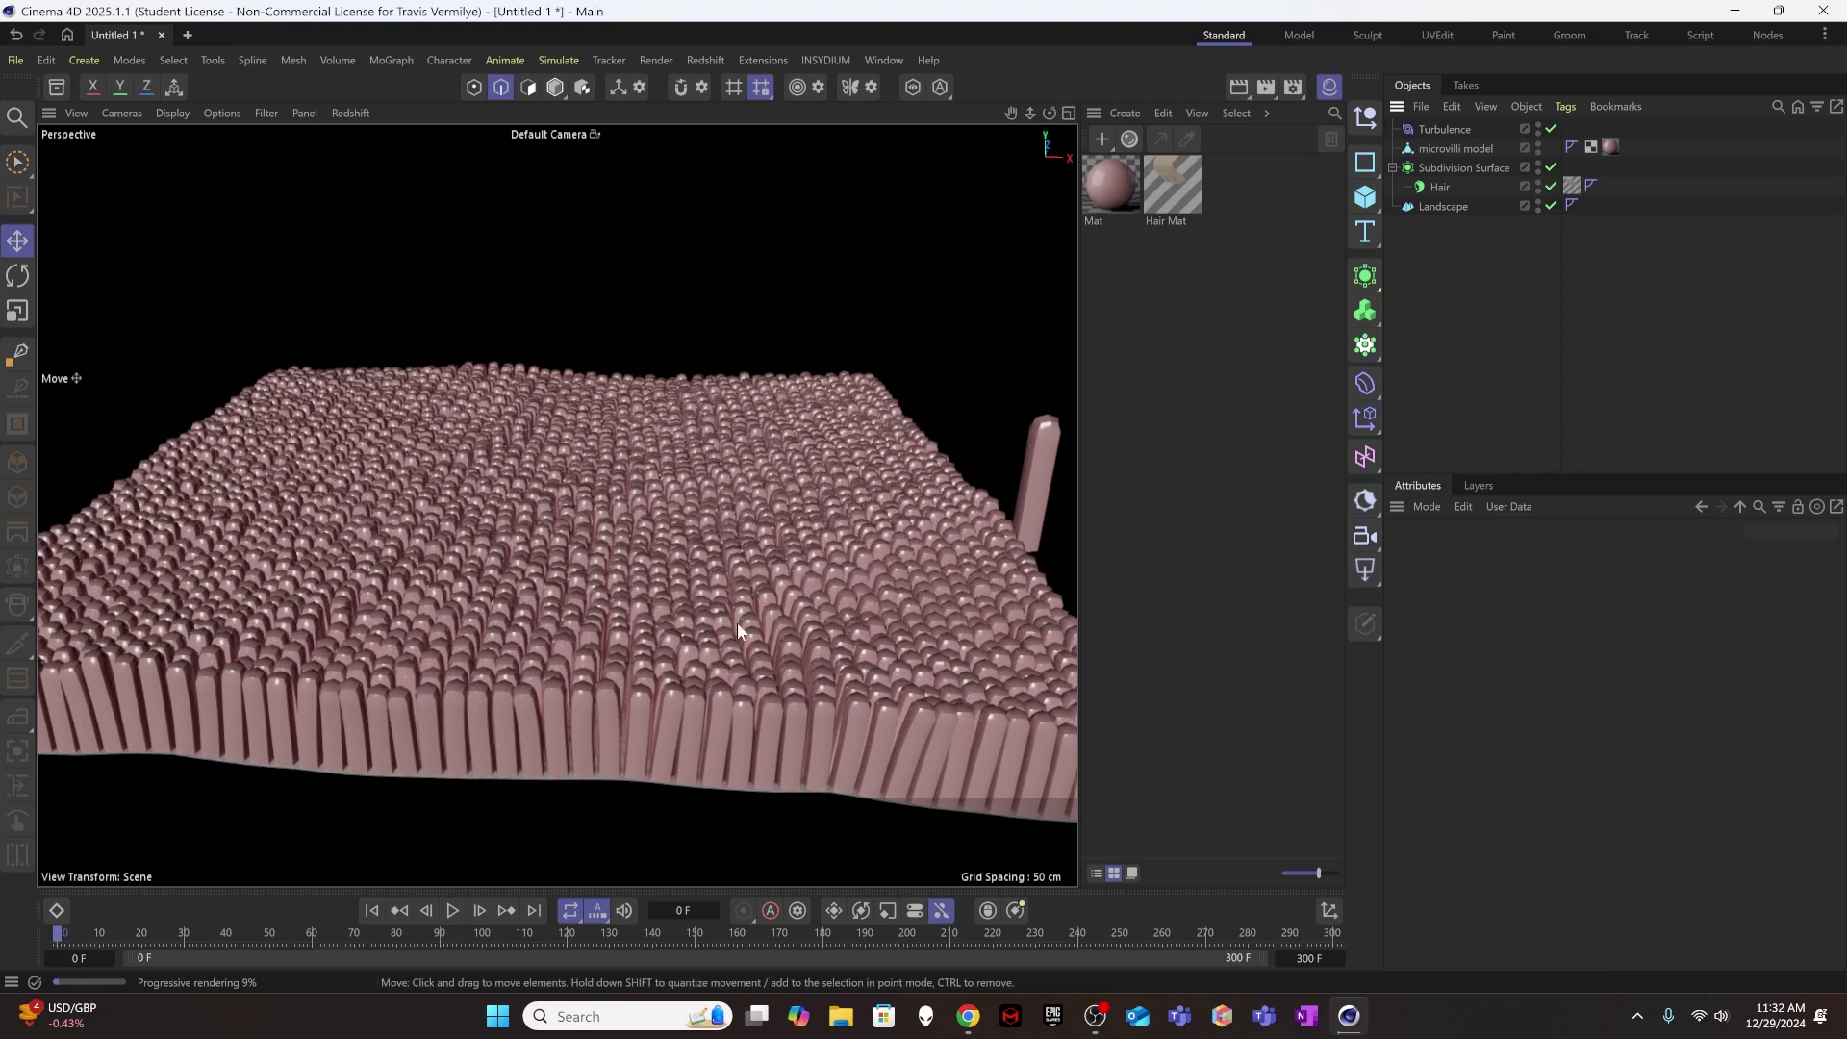
- Play the animation and lower the Turbulence object's strength to 2 cm
left_click(452, 909)
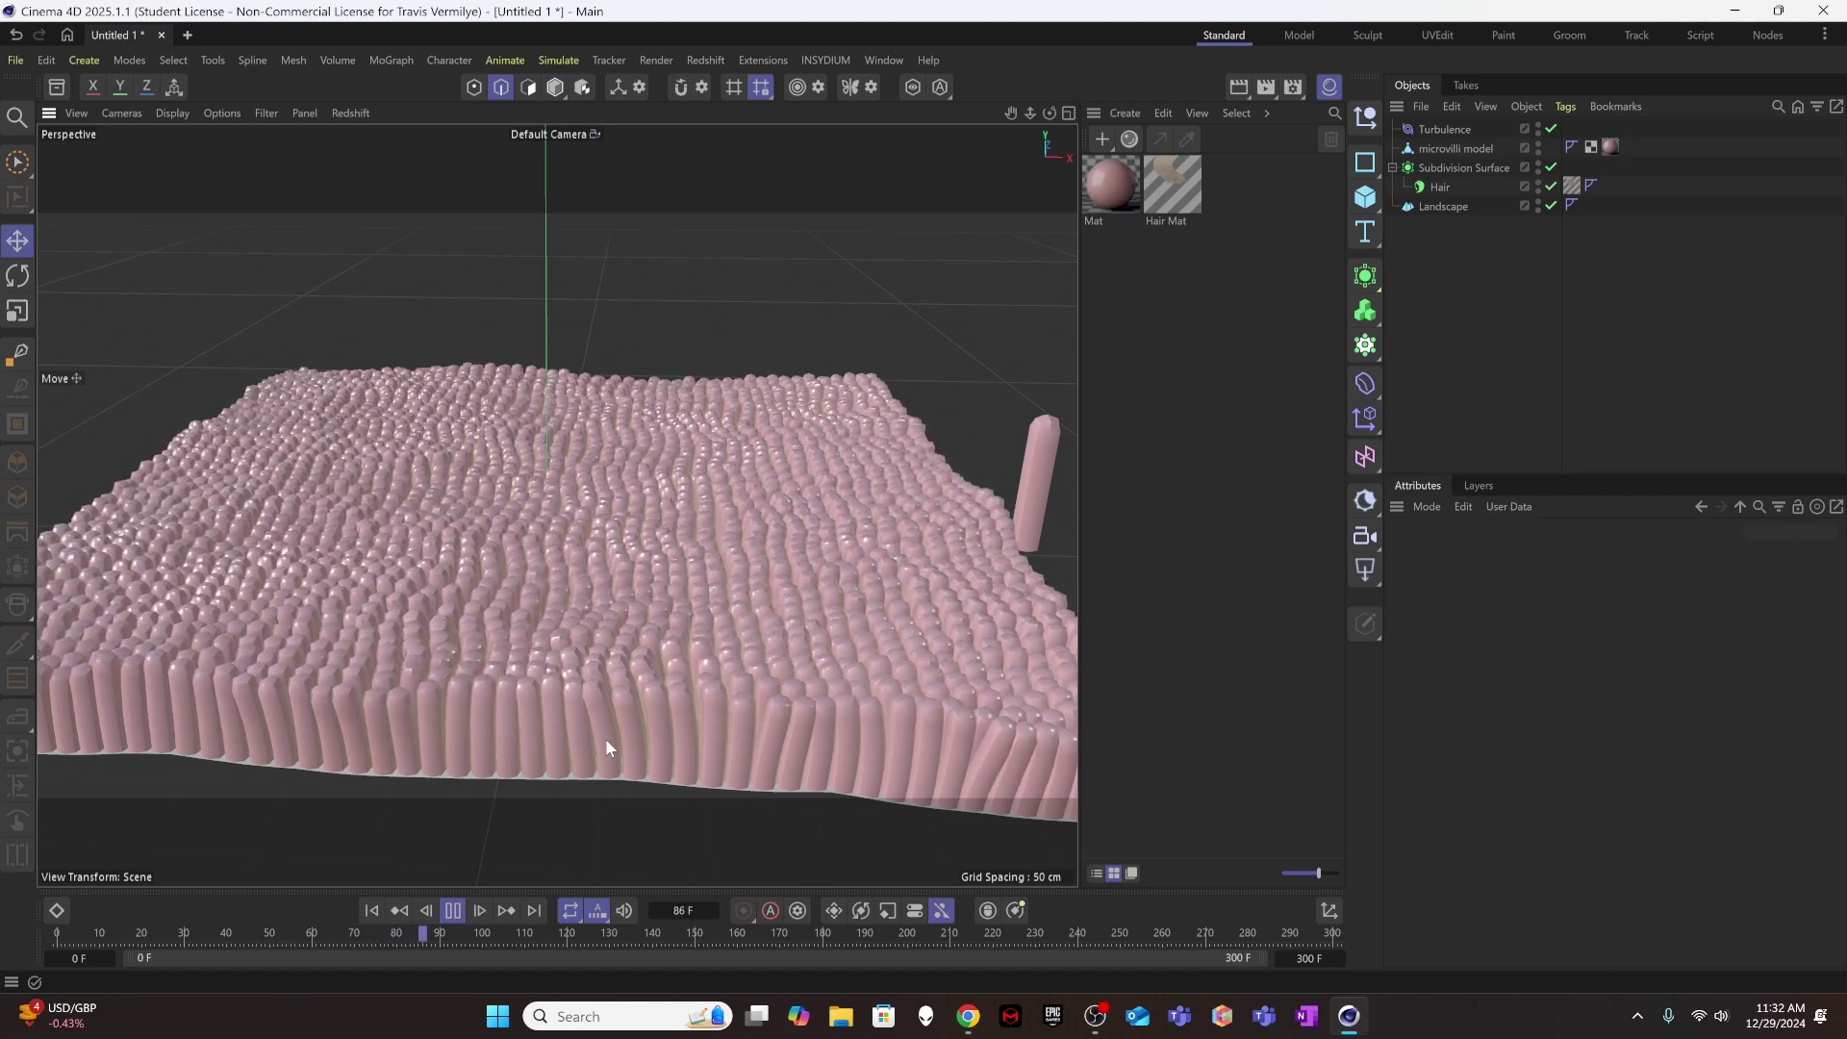
left_click(1438, 128)
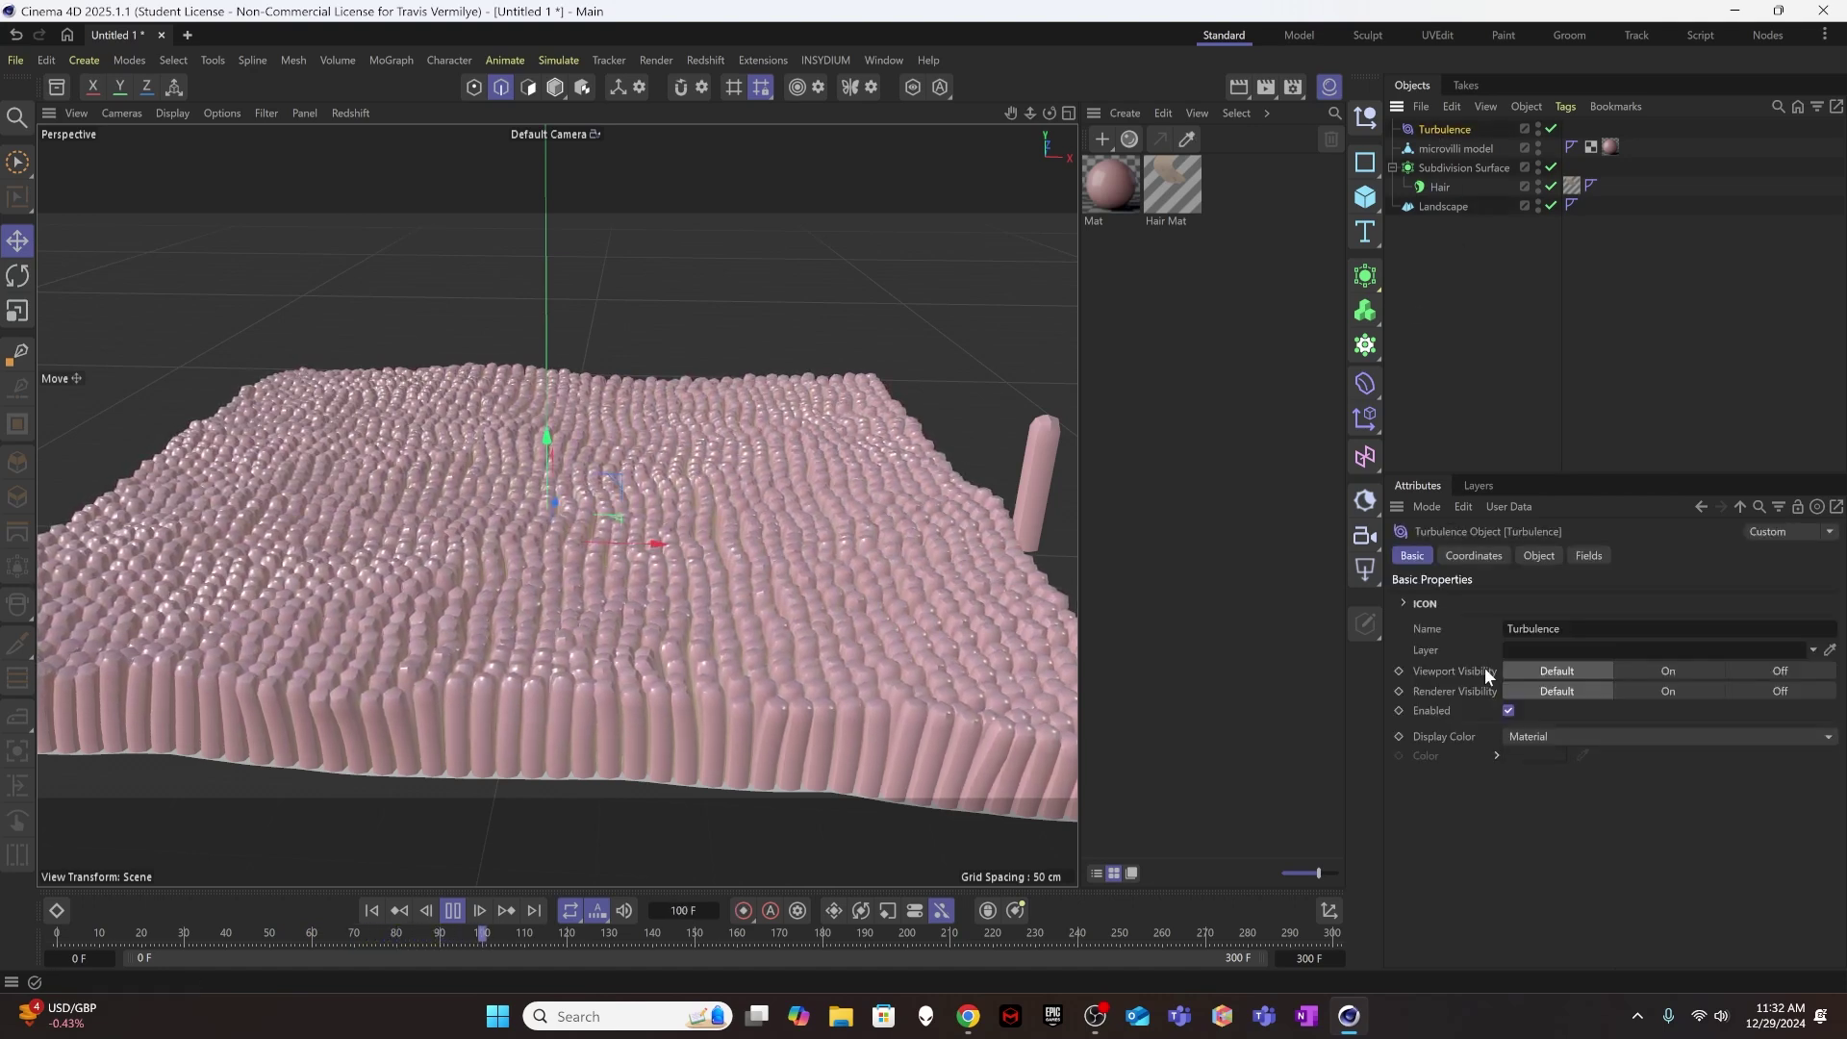
left_click(1543, 554)
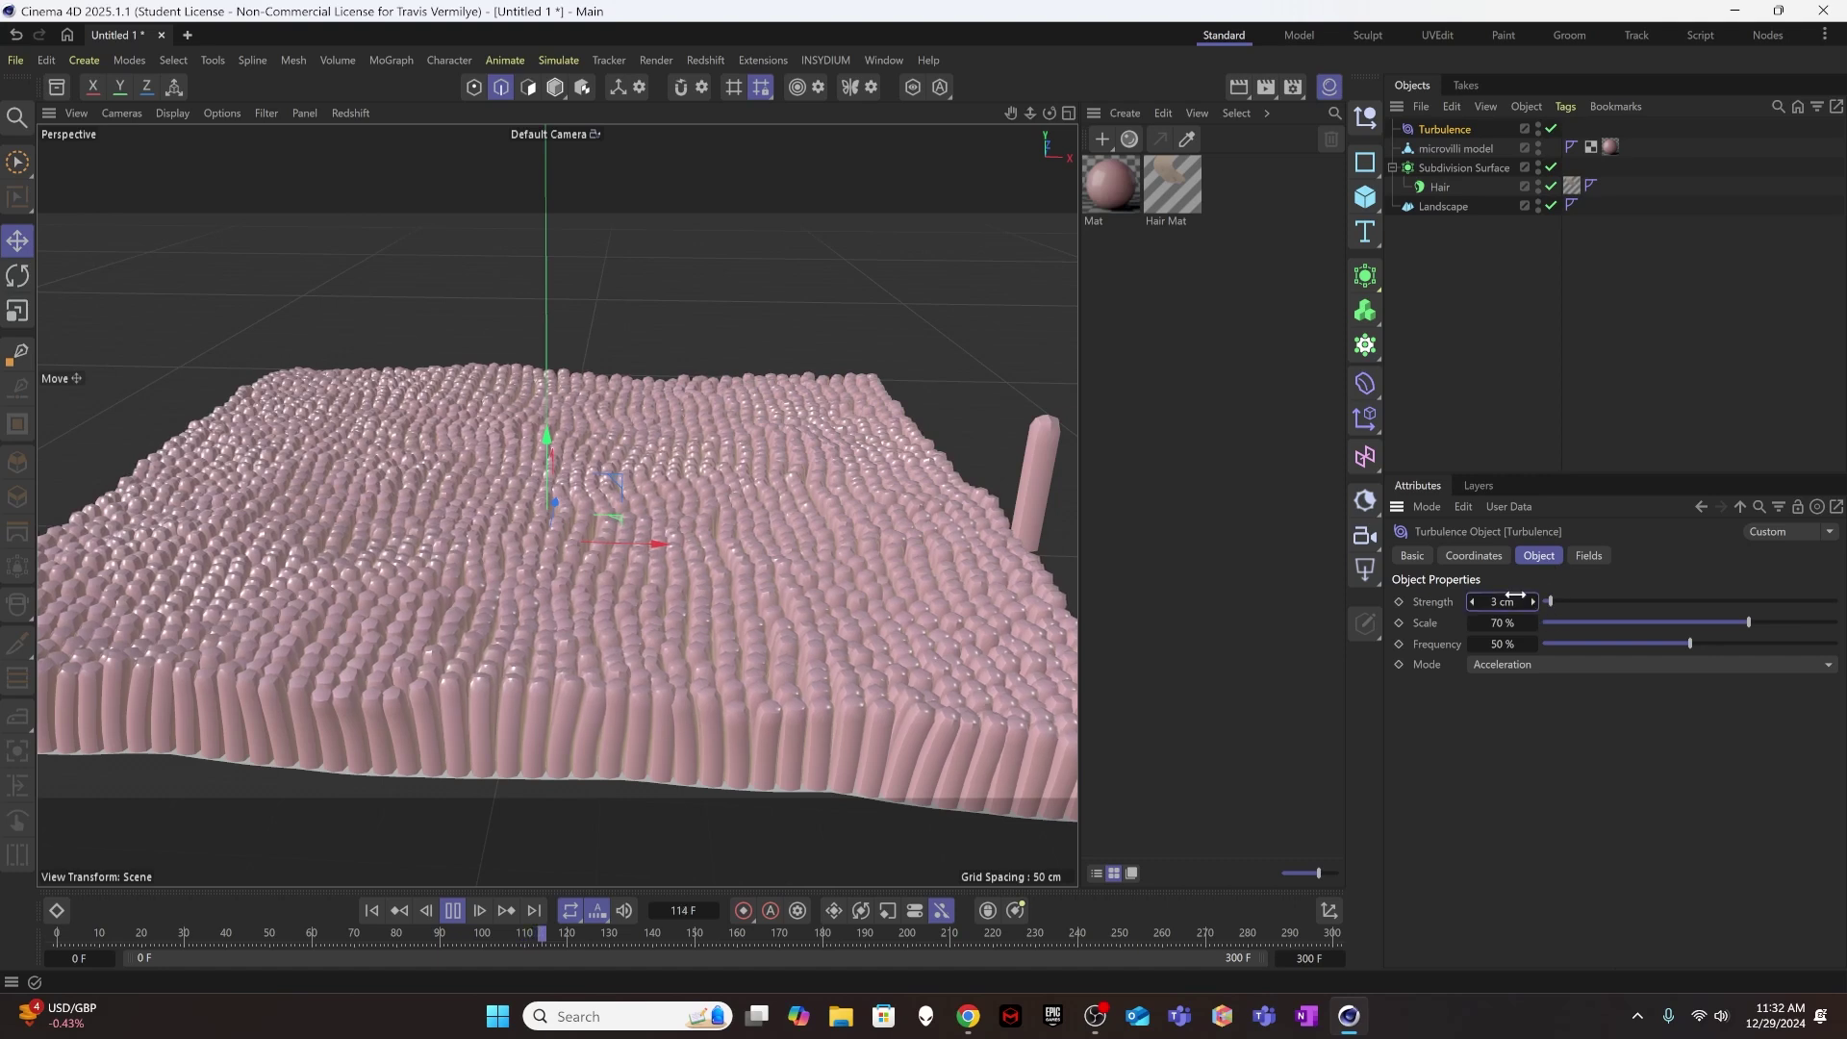
left_click_drag(1515, 597, 1515, 597)
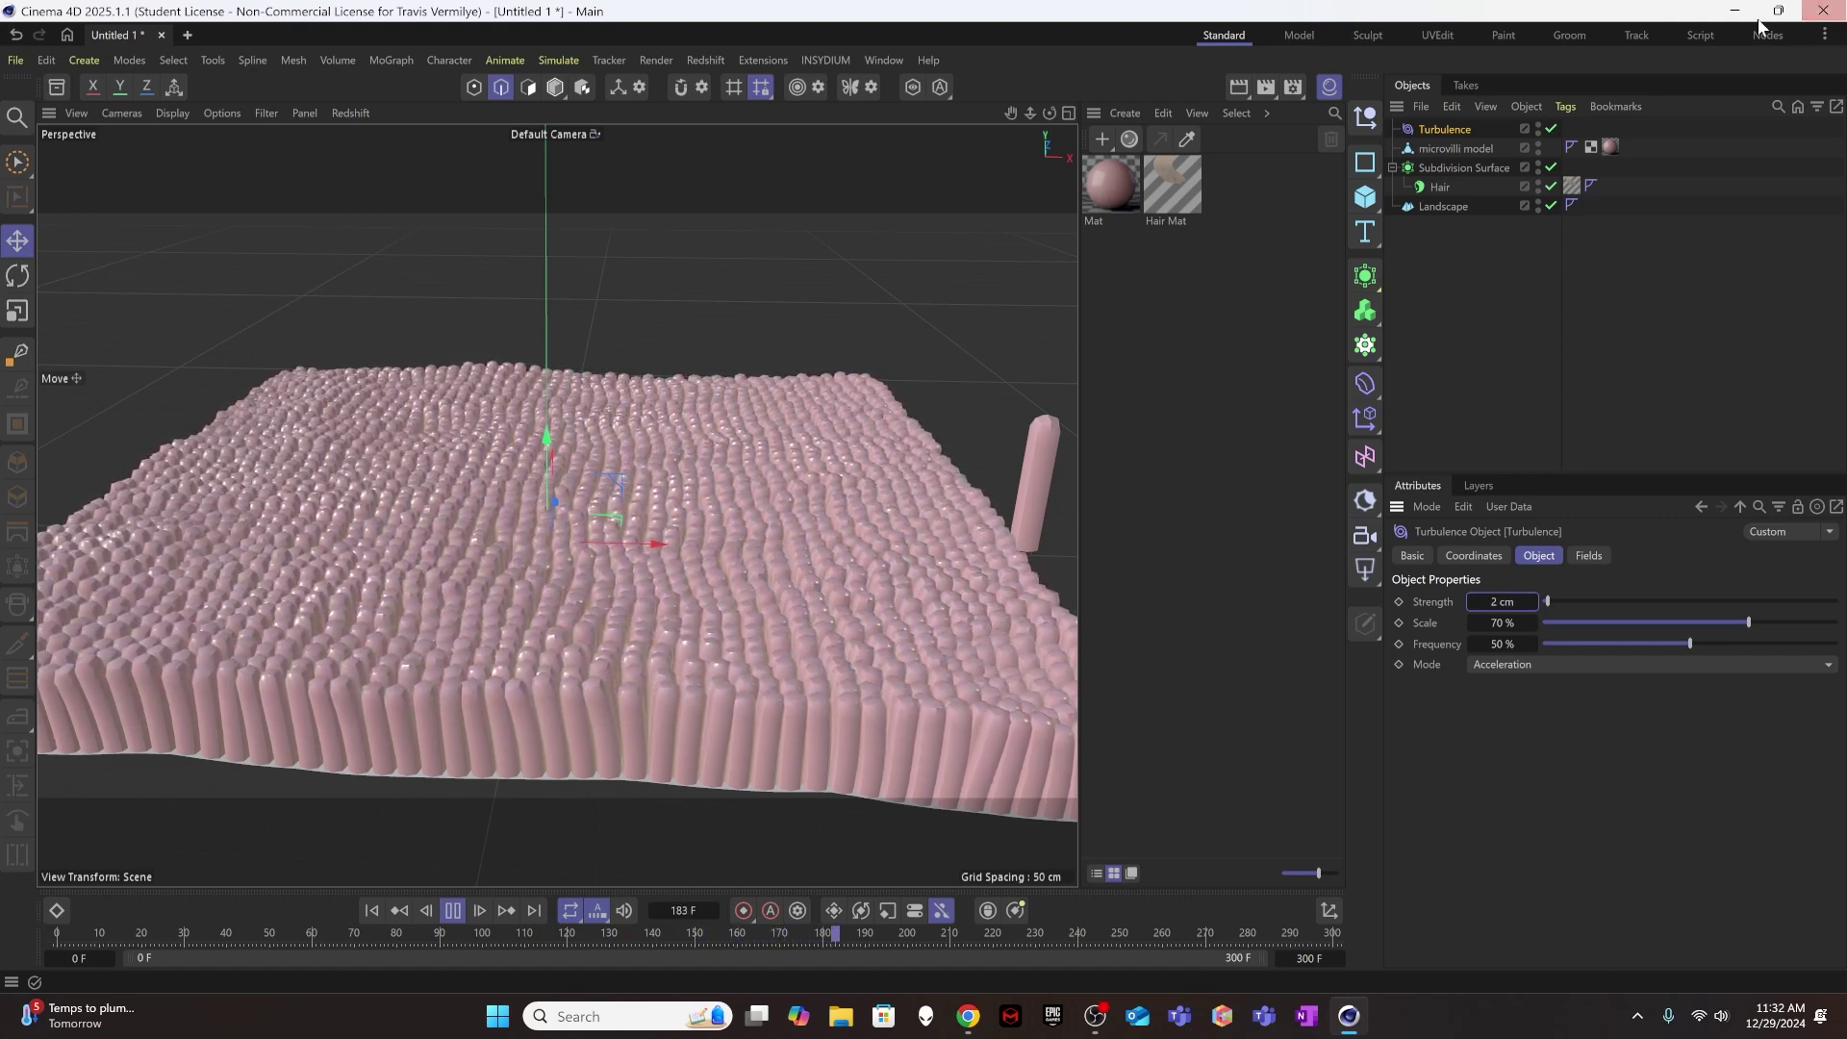
- Try the Hair to Hair force on the Hair object while the animation plays
left_click(1437, 175)
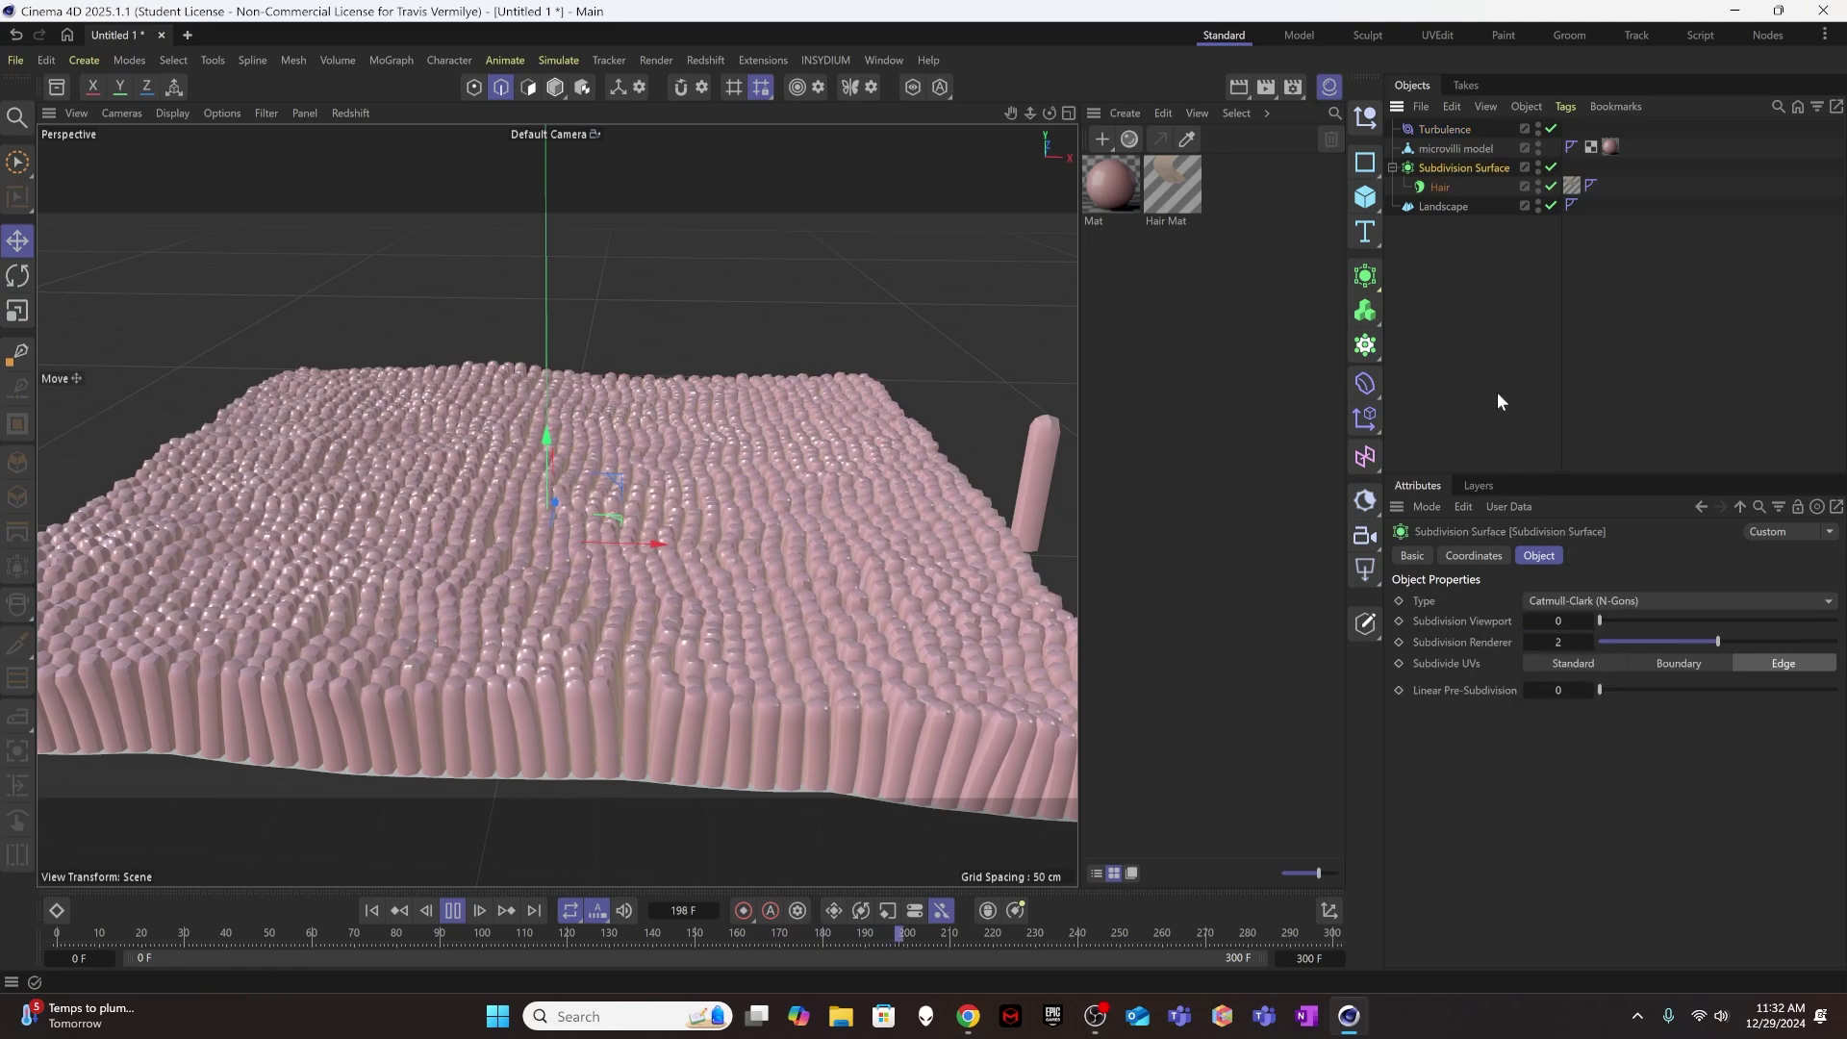
left_click(1454, 187)
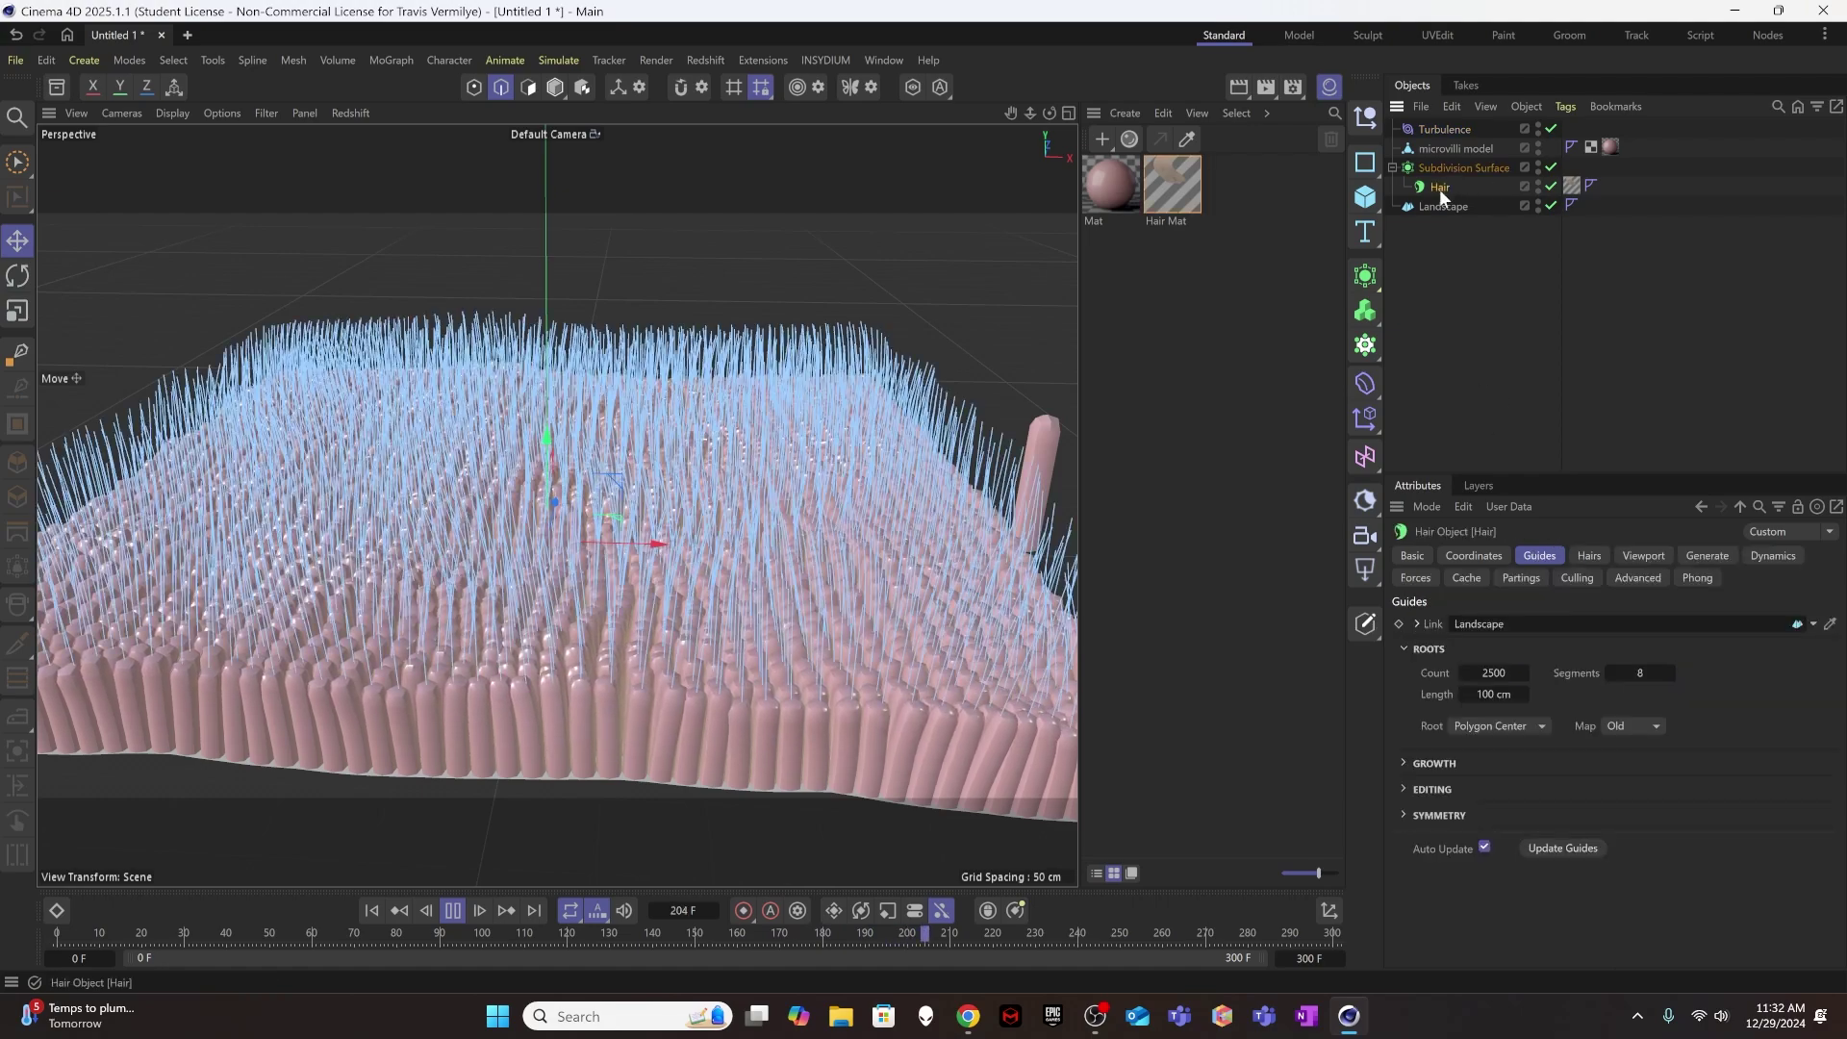
left_click(1771, 555)
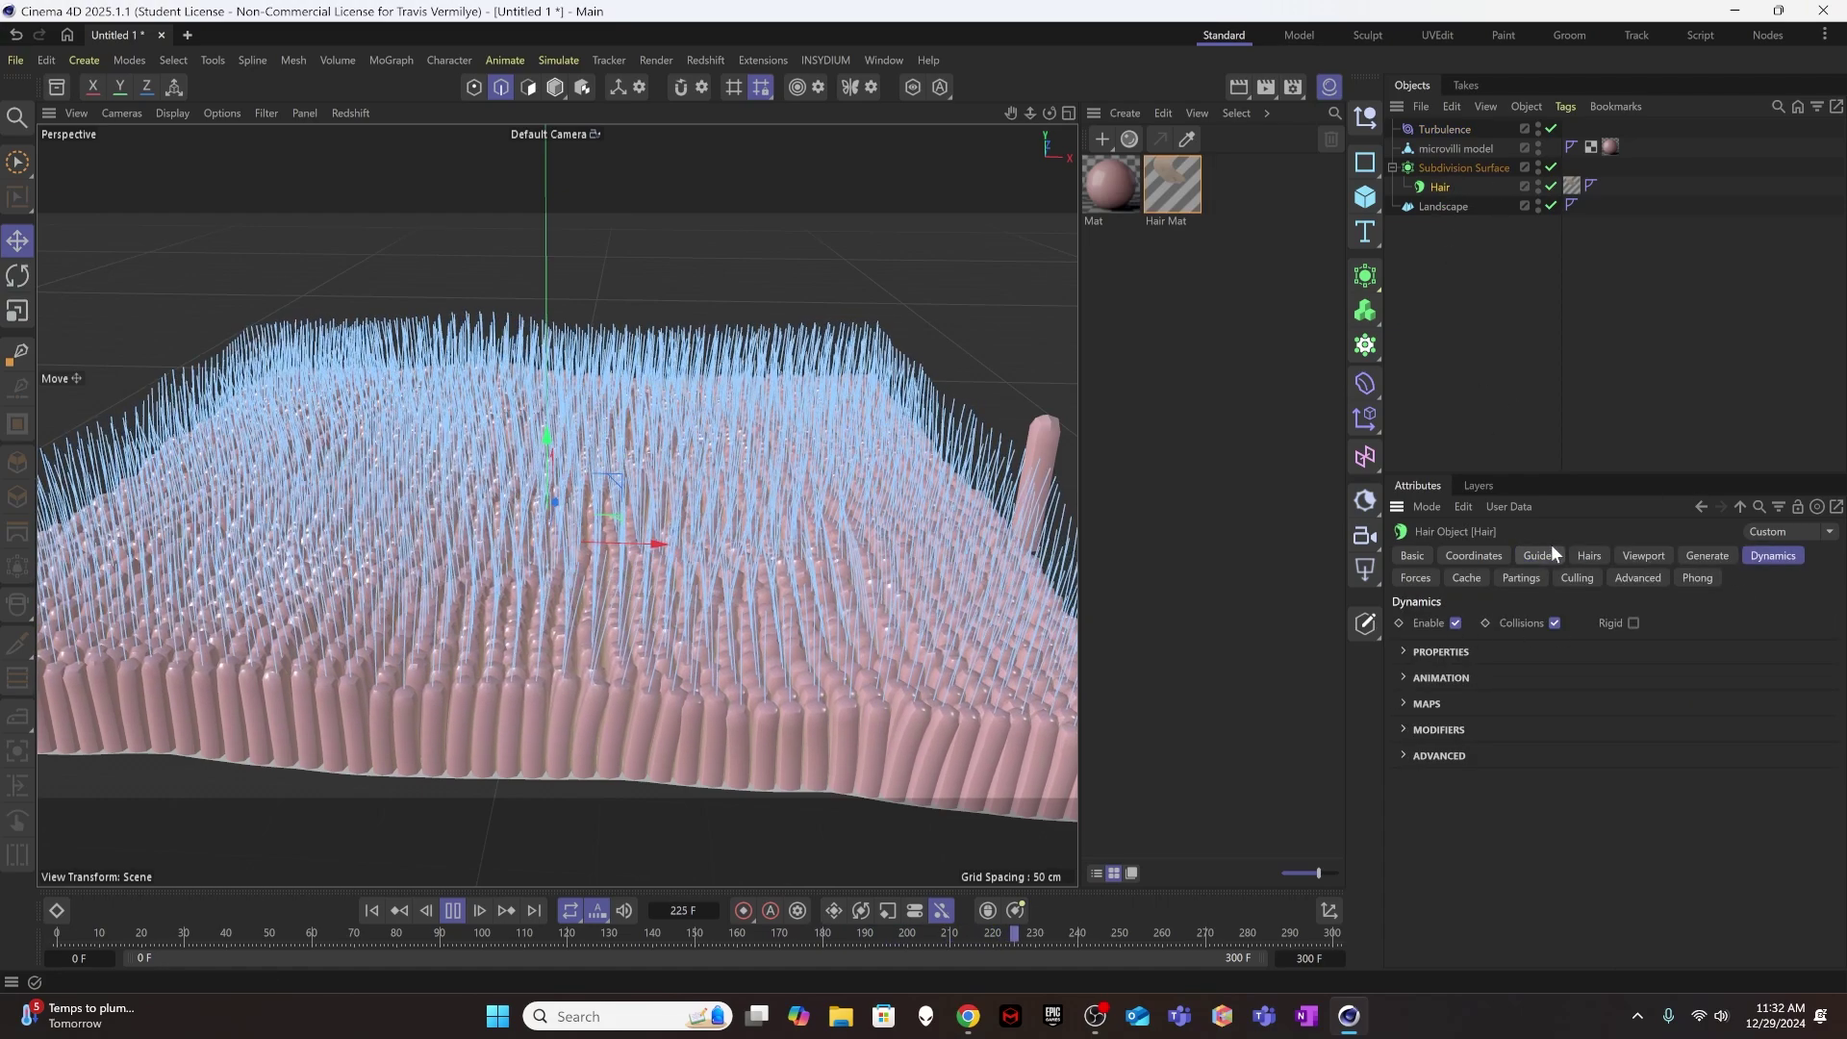
left_click(1415, 578)
left_click(1478, 623)
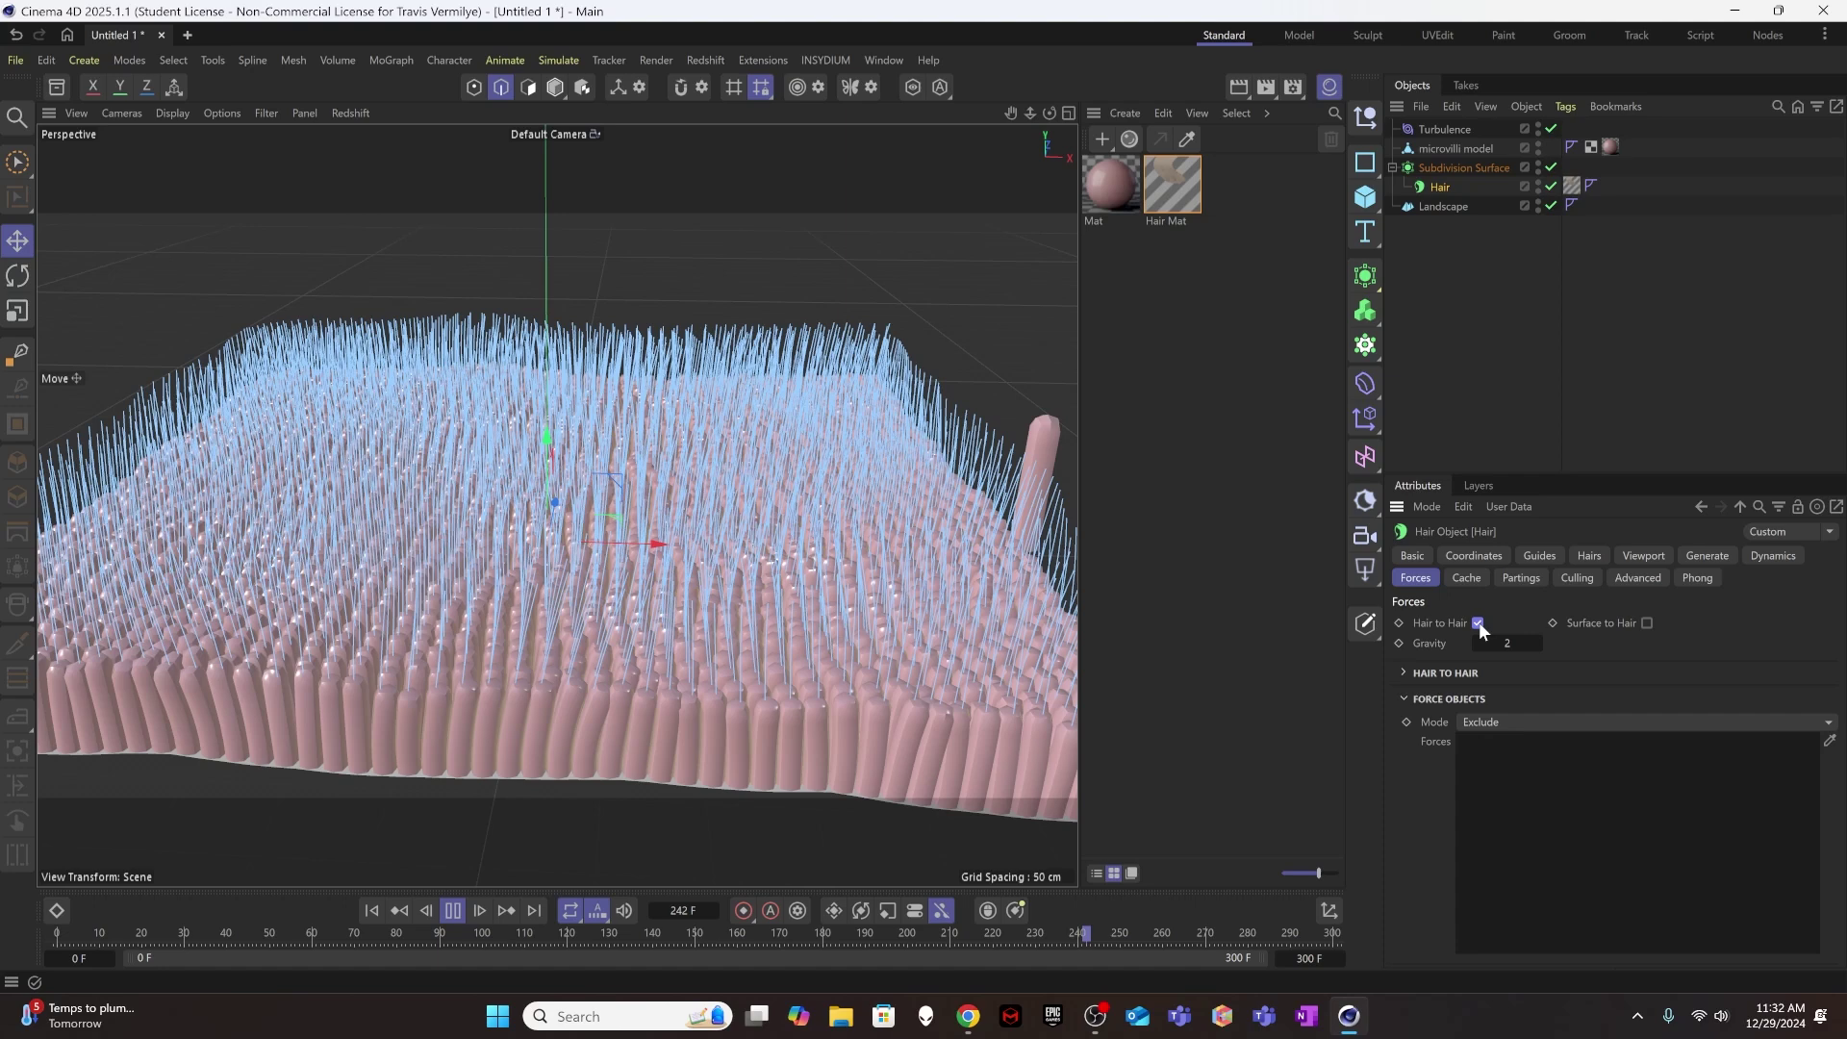
left_click(1477, 622)
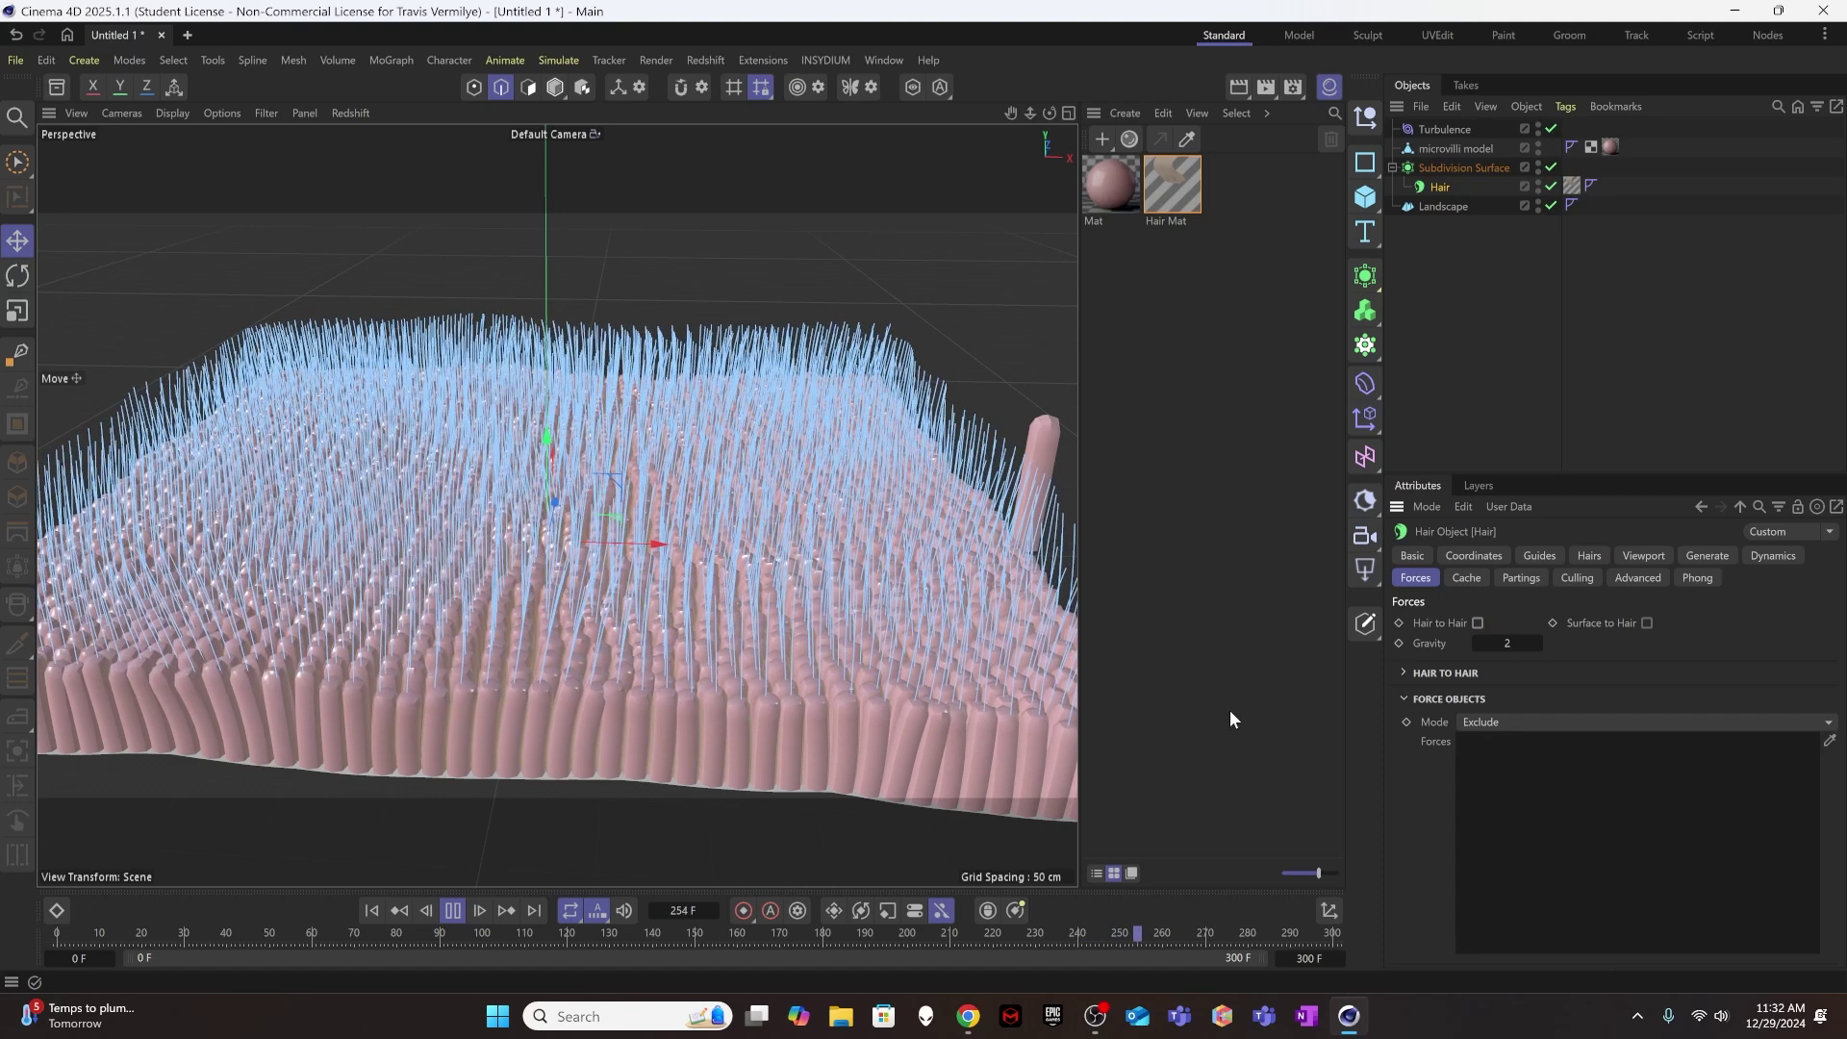
- Stop playback and deselect everything, replay the microvilli motion from the first frame, and rewind to frame 0
key("F8")
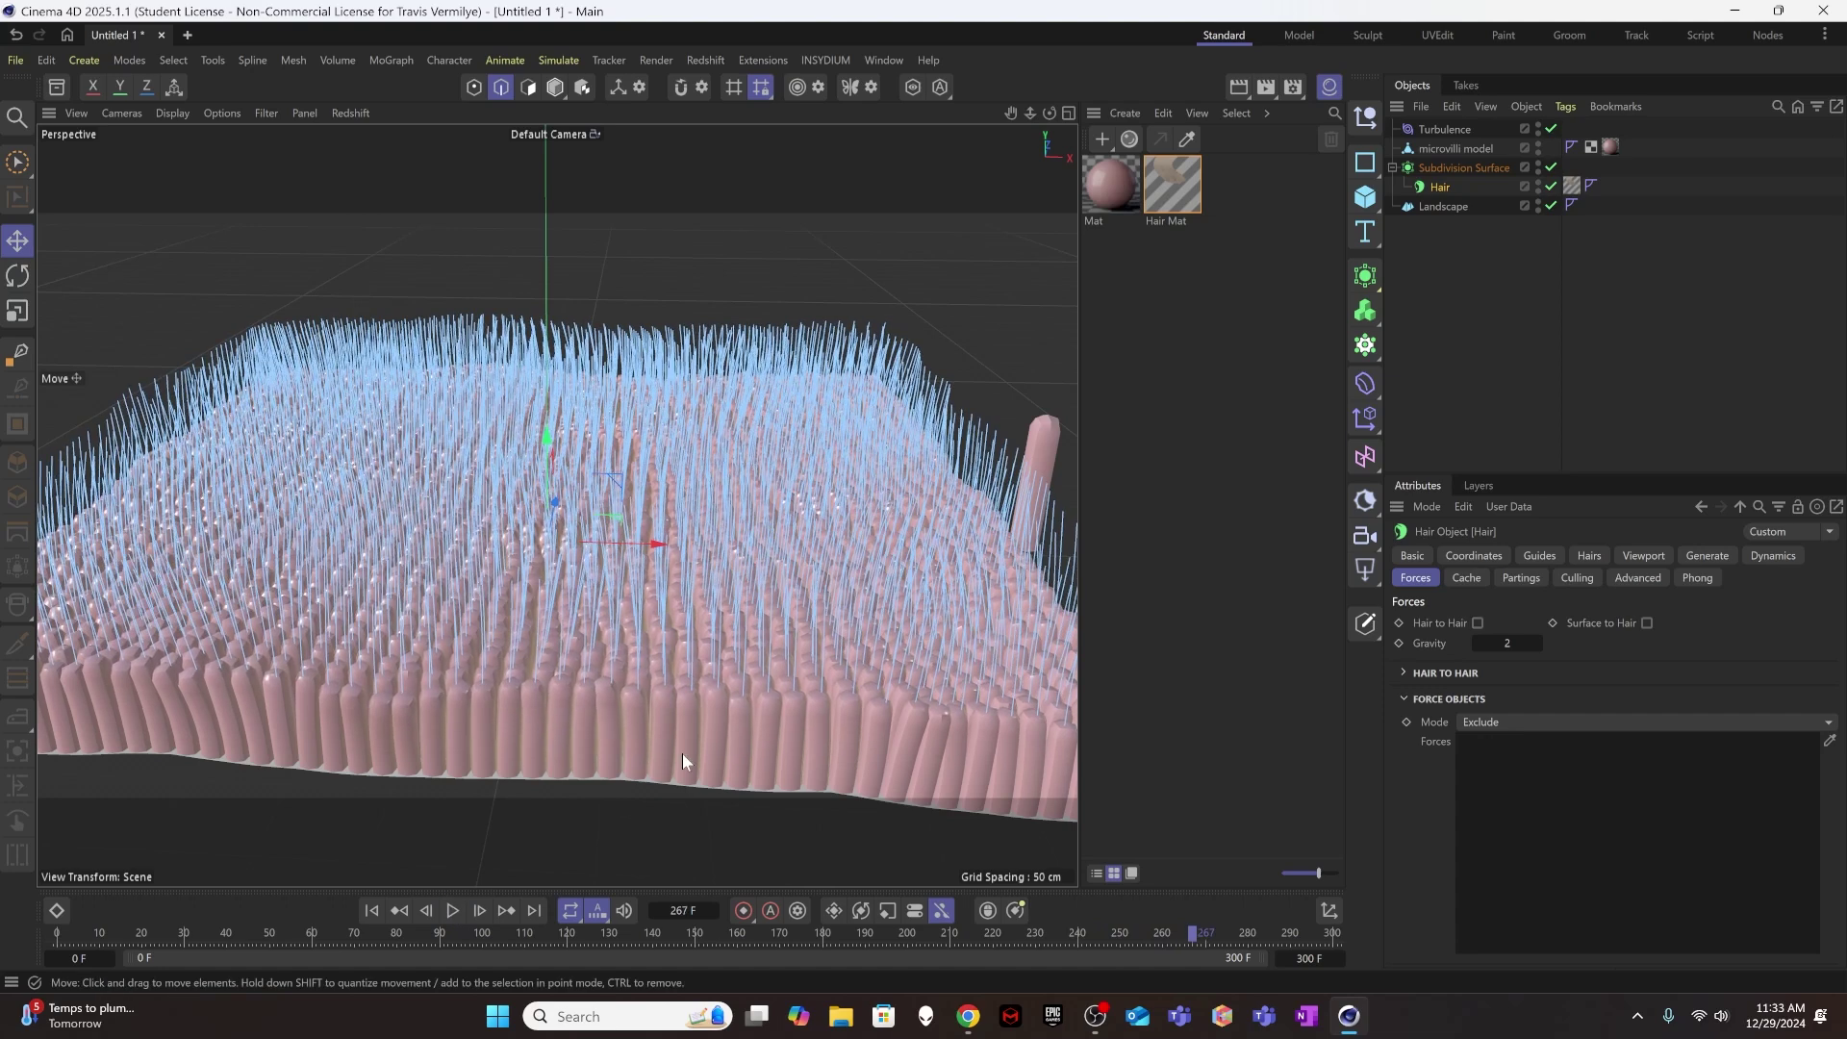
left_click(1602, 353)
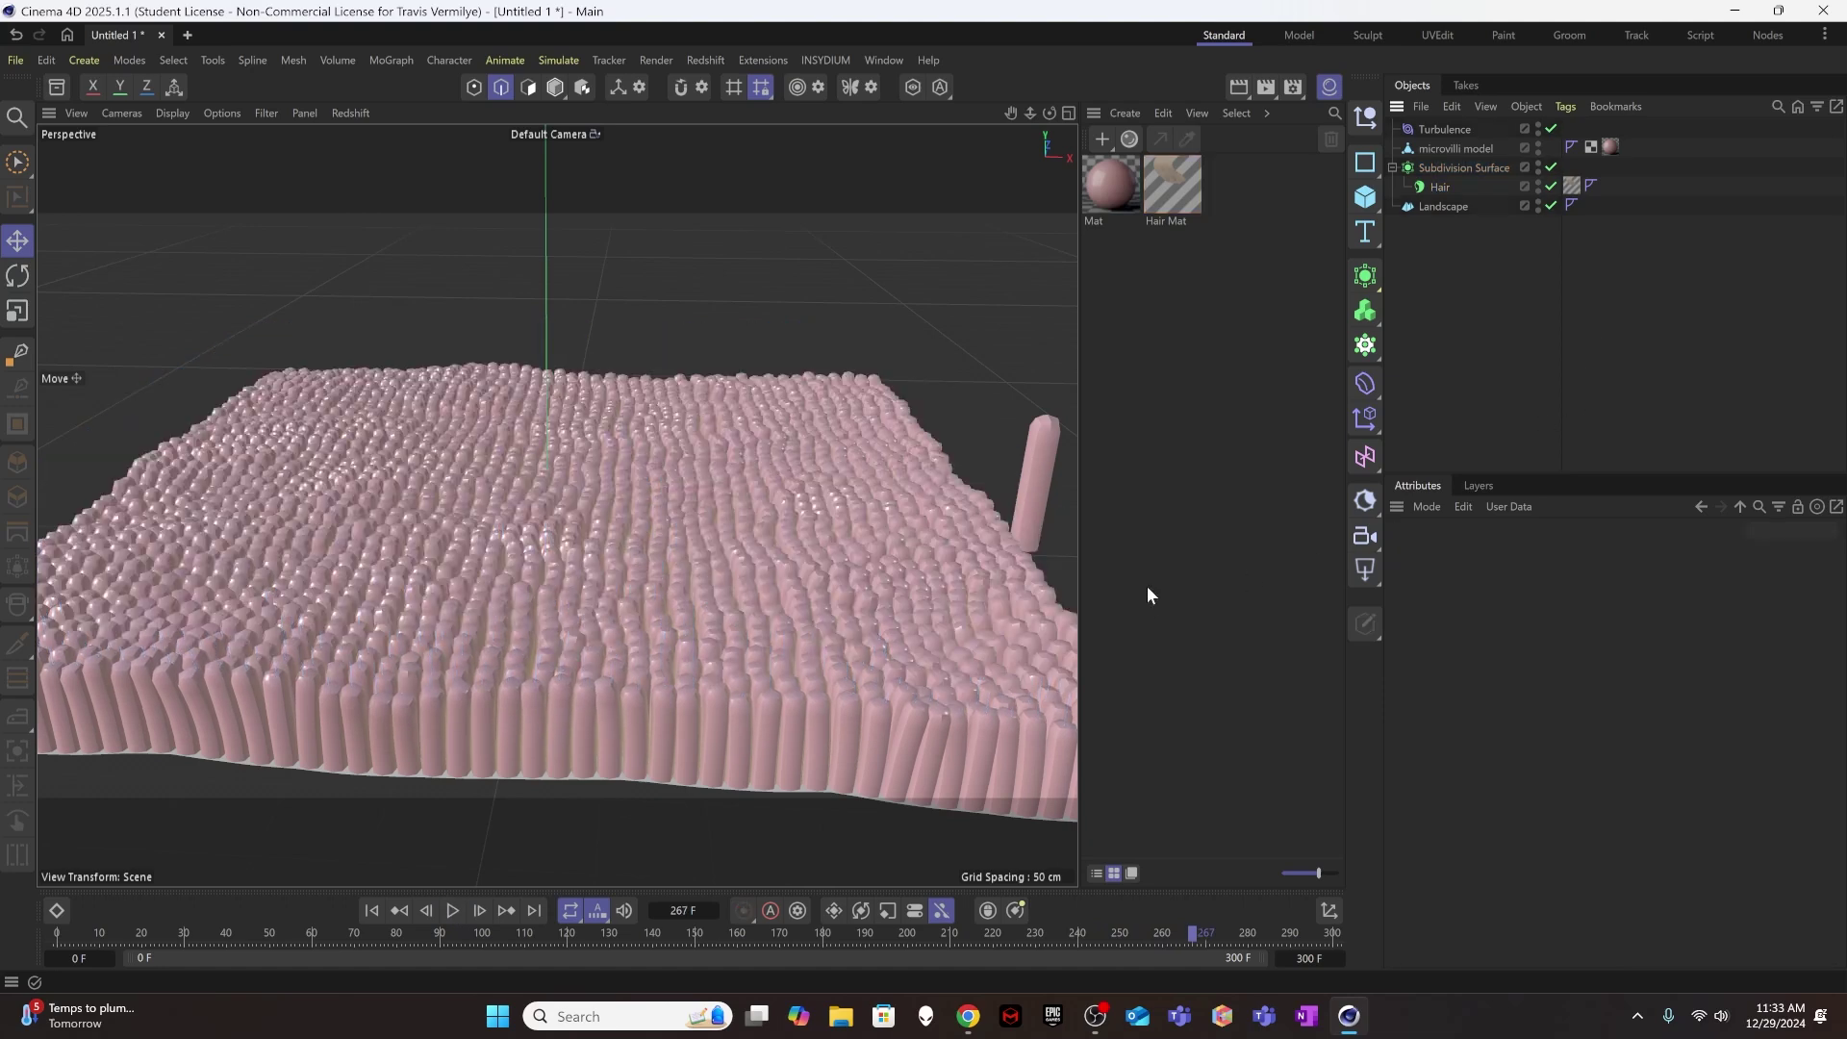
left_click(379, 914)
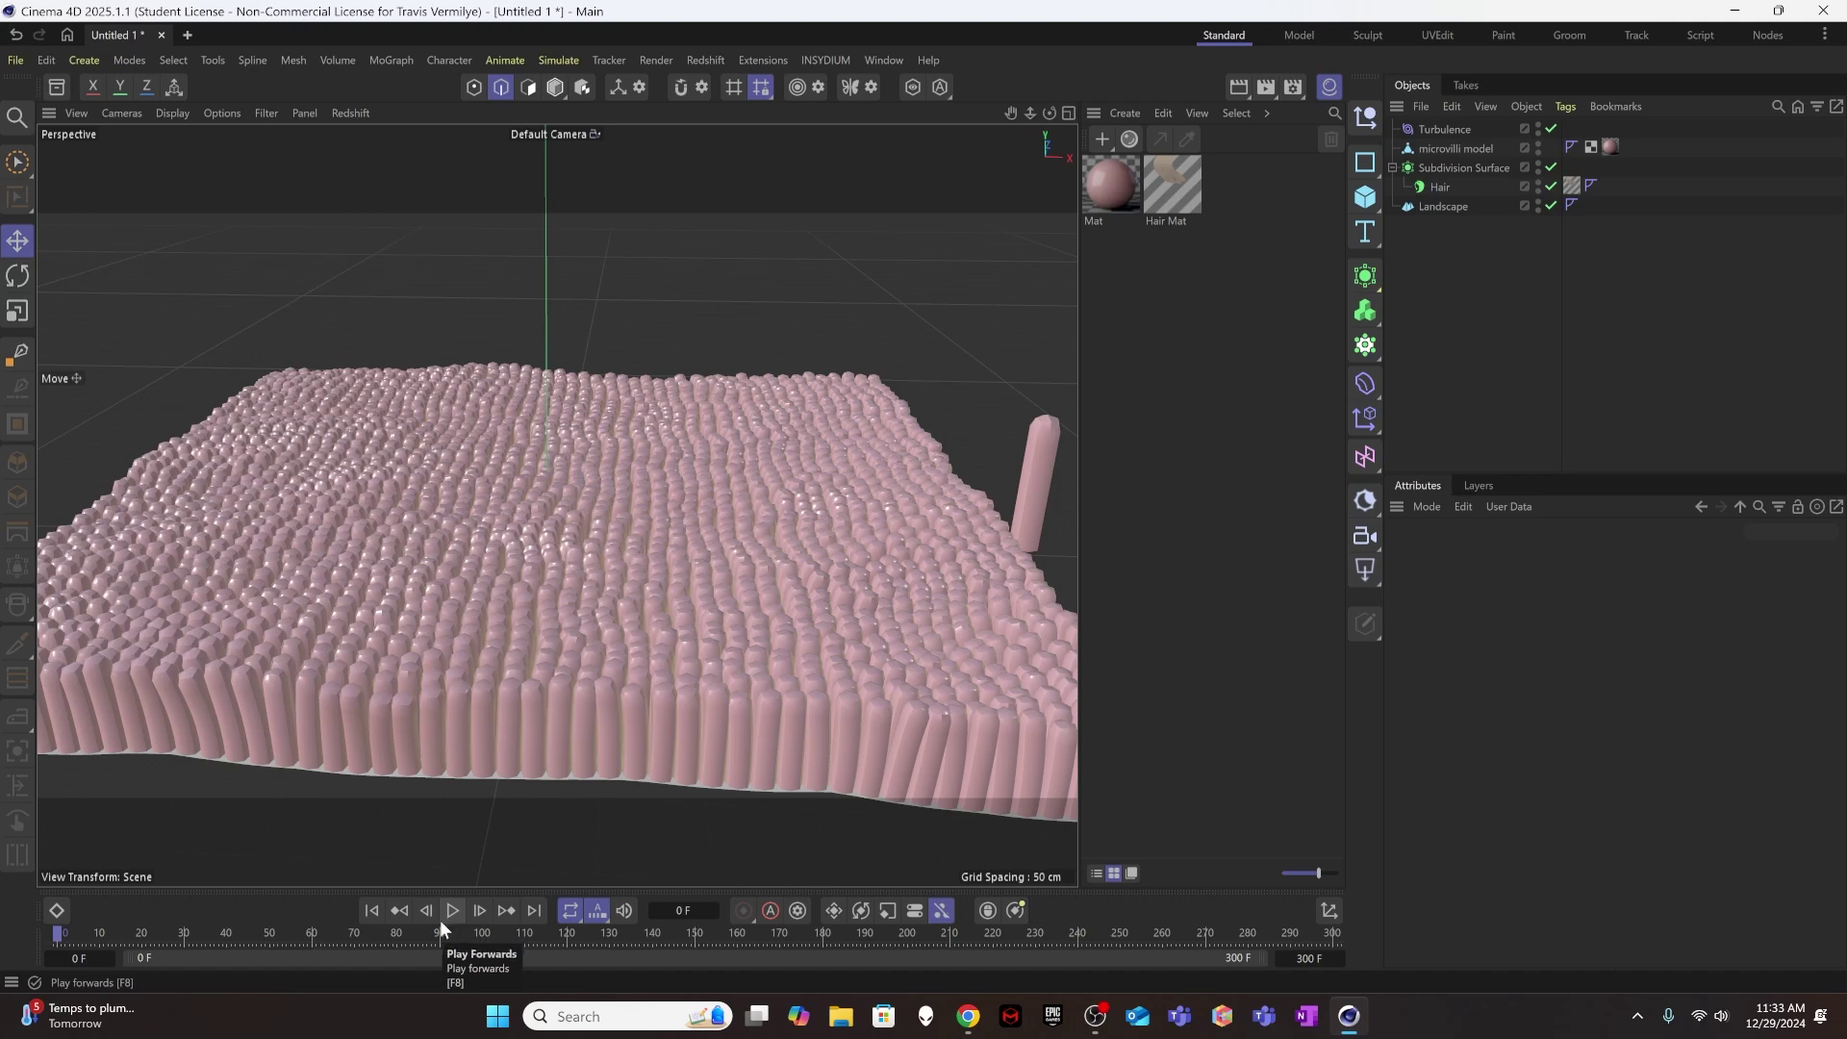
left_click(453, 912)
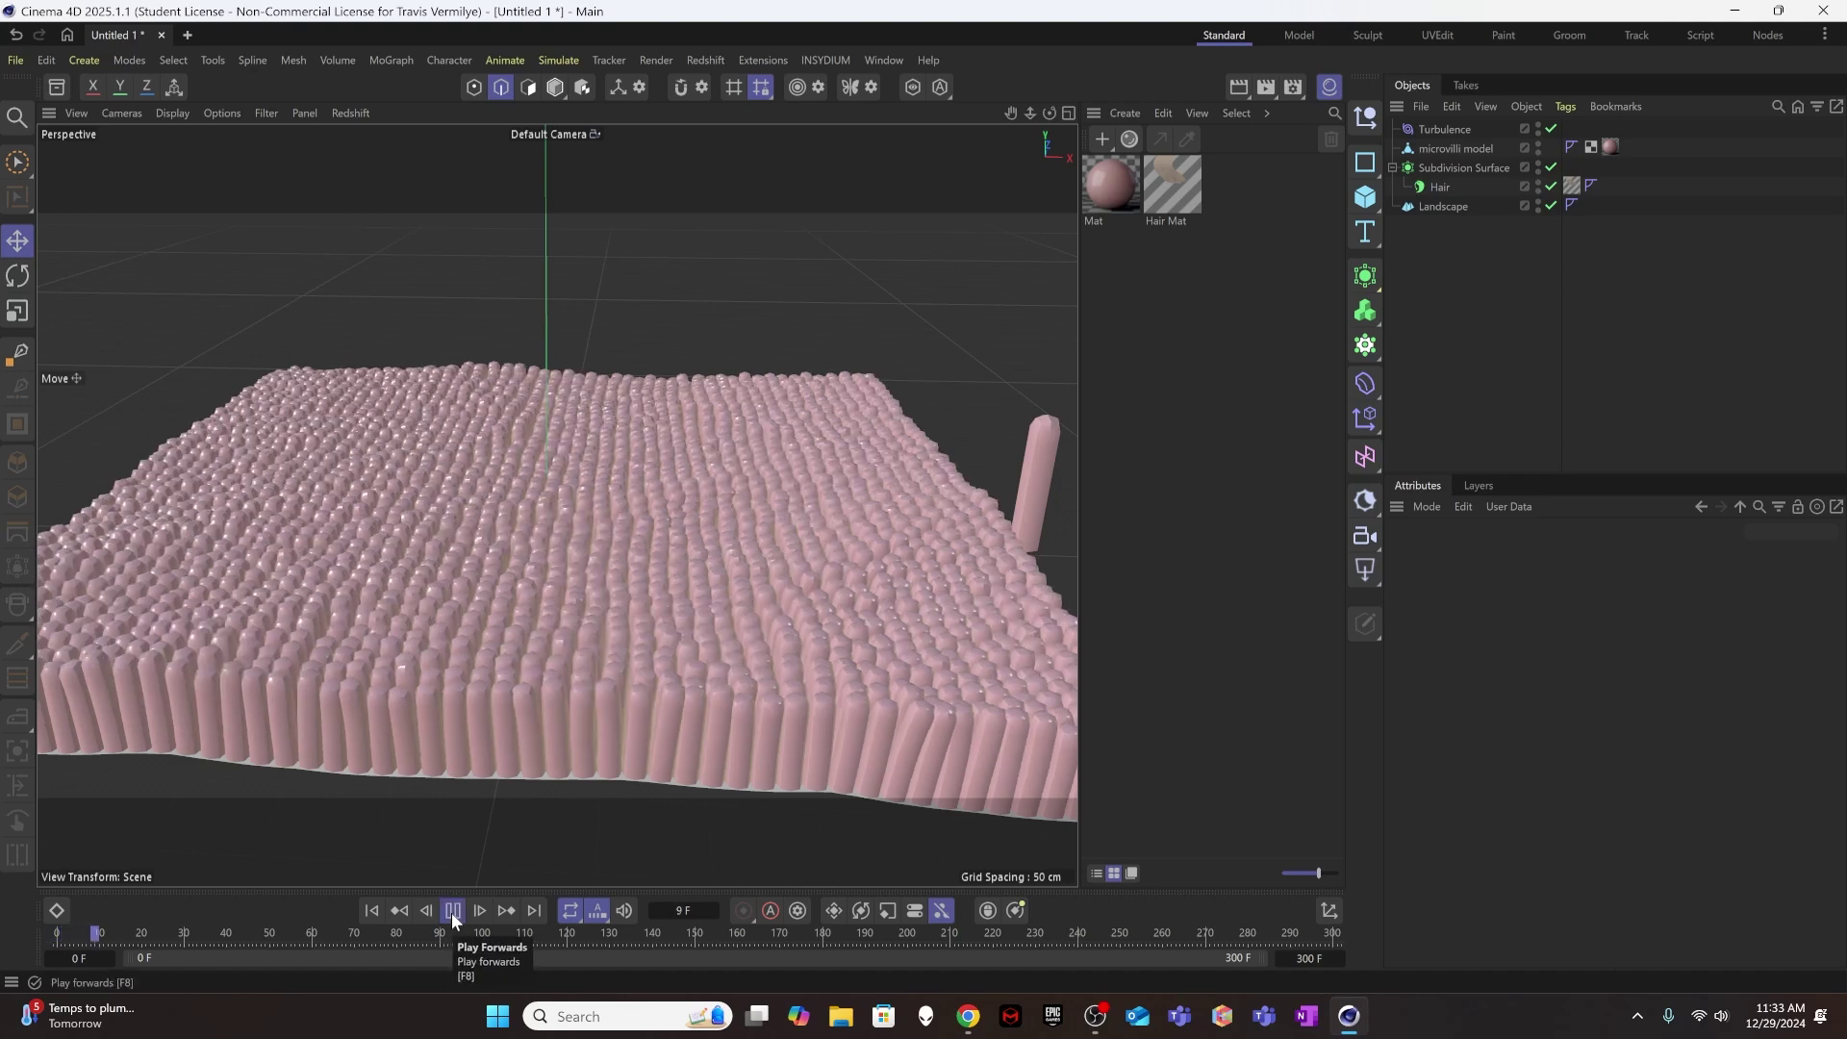
left_click(453, 912)
key("shift+f")
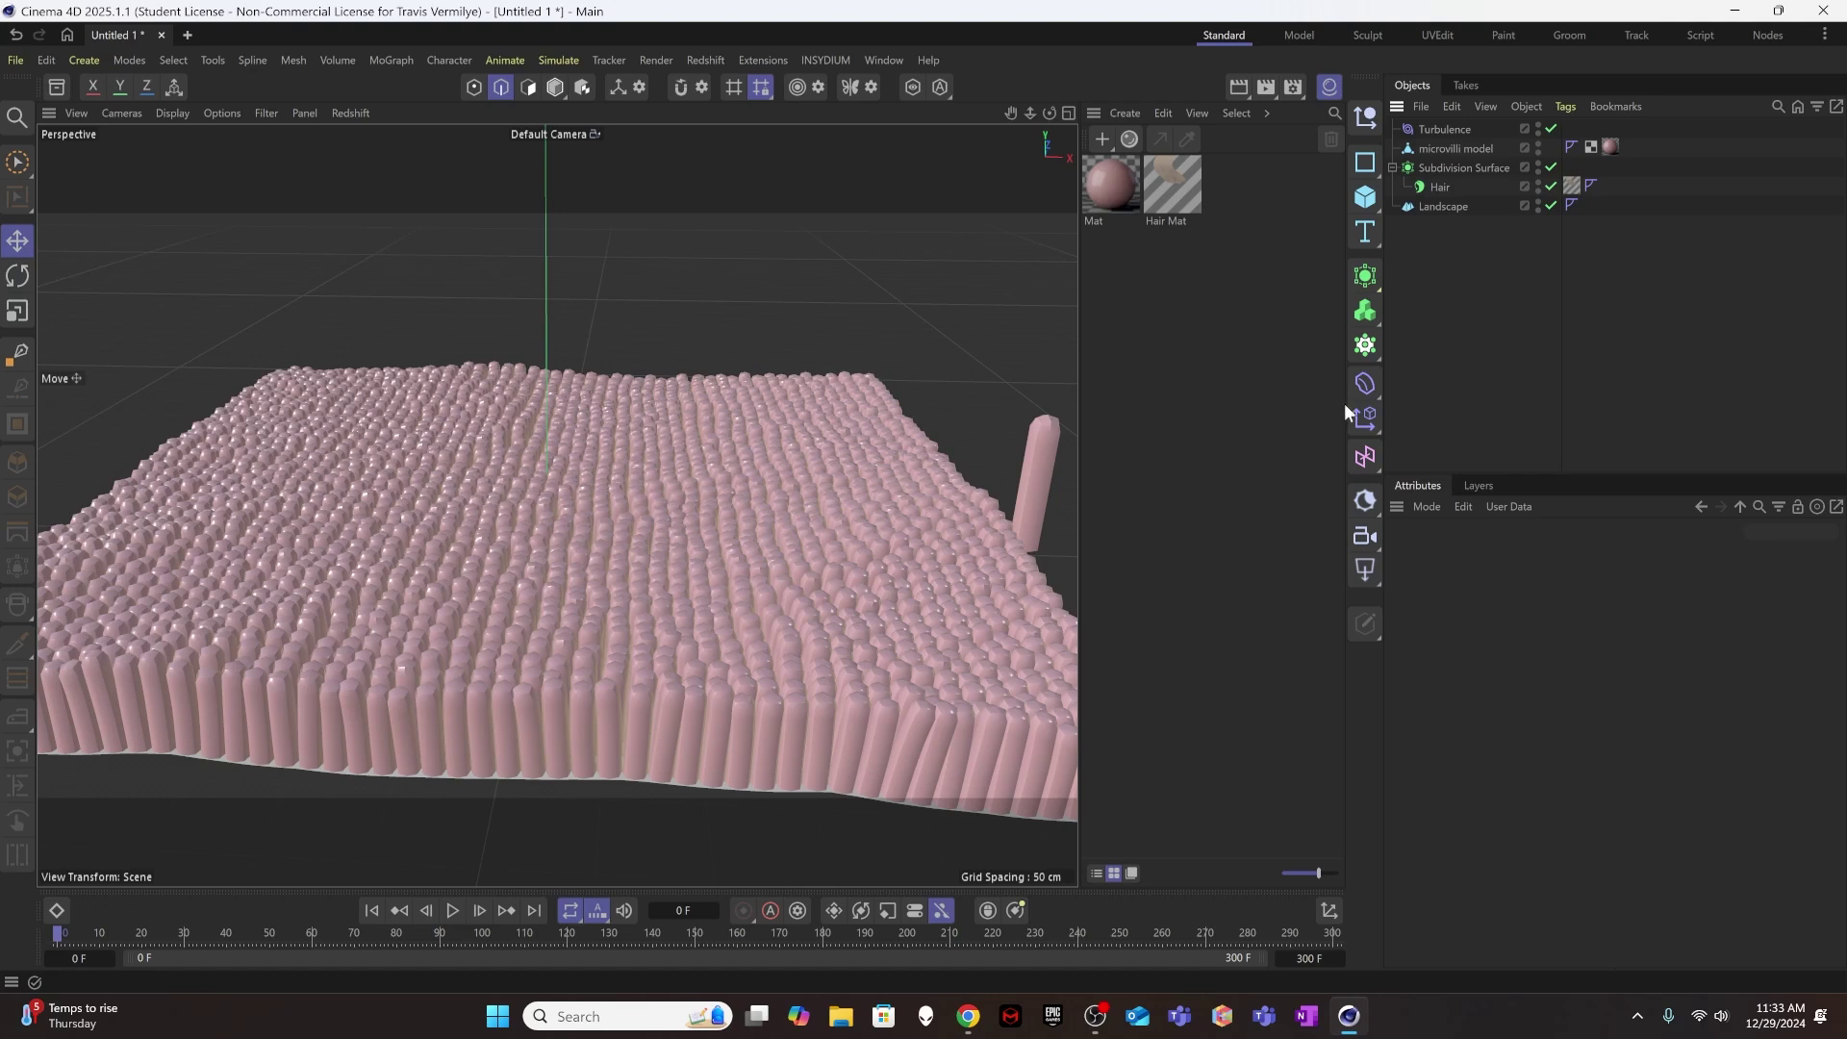
- Add a Bend deformer, rotate it onto its side and move it over one half of the landscape
left_click(1365, 383)
left_click(1450, 373)
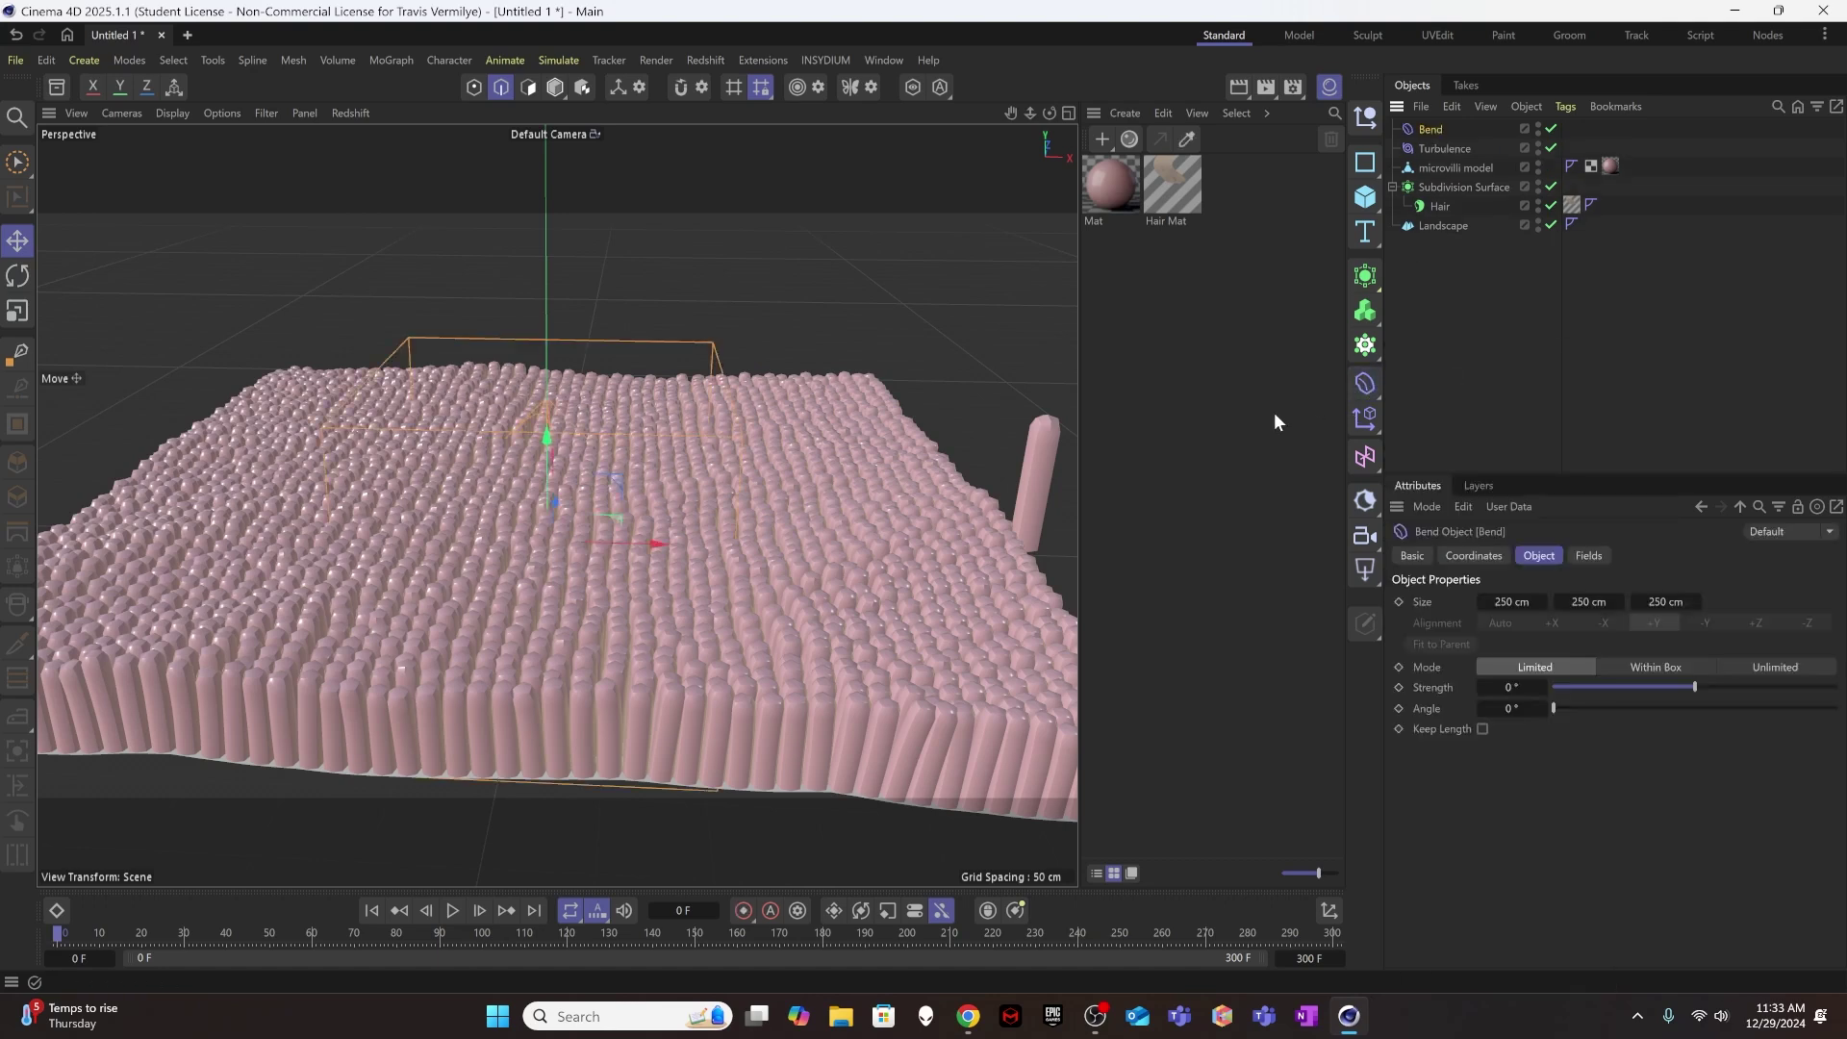
key("r")
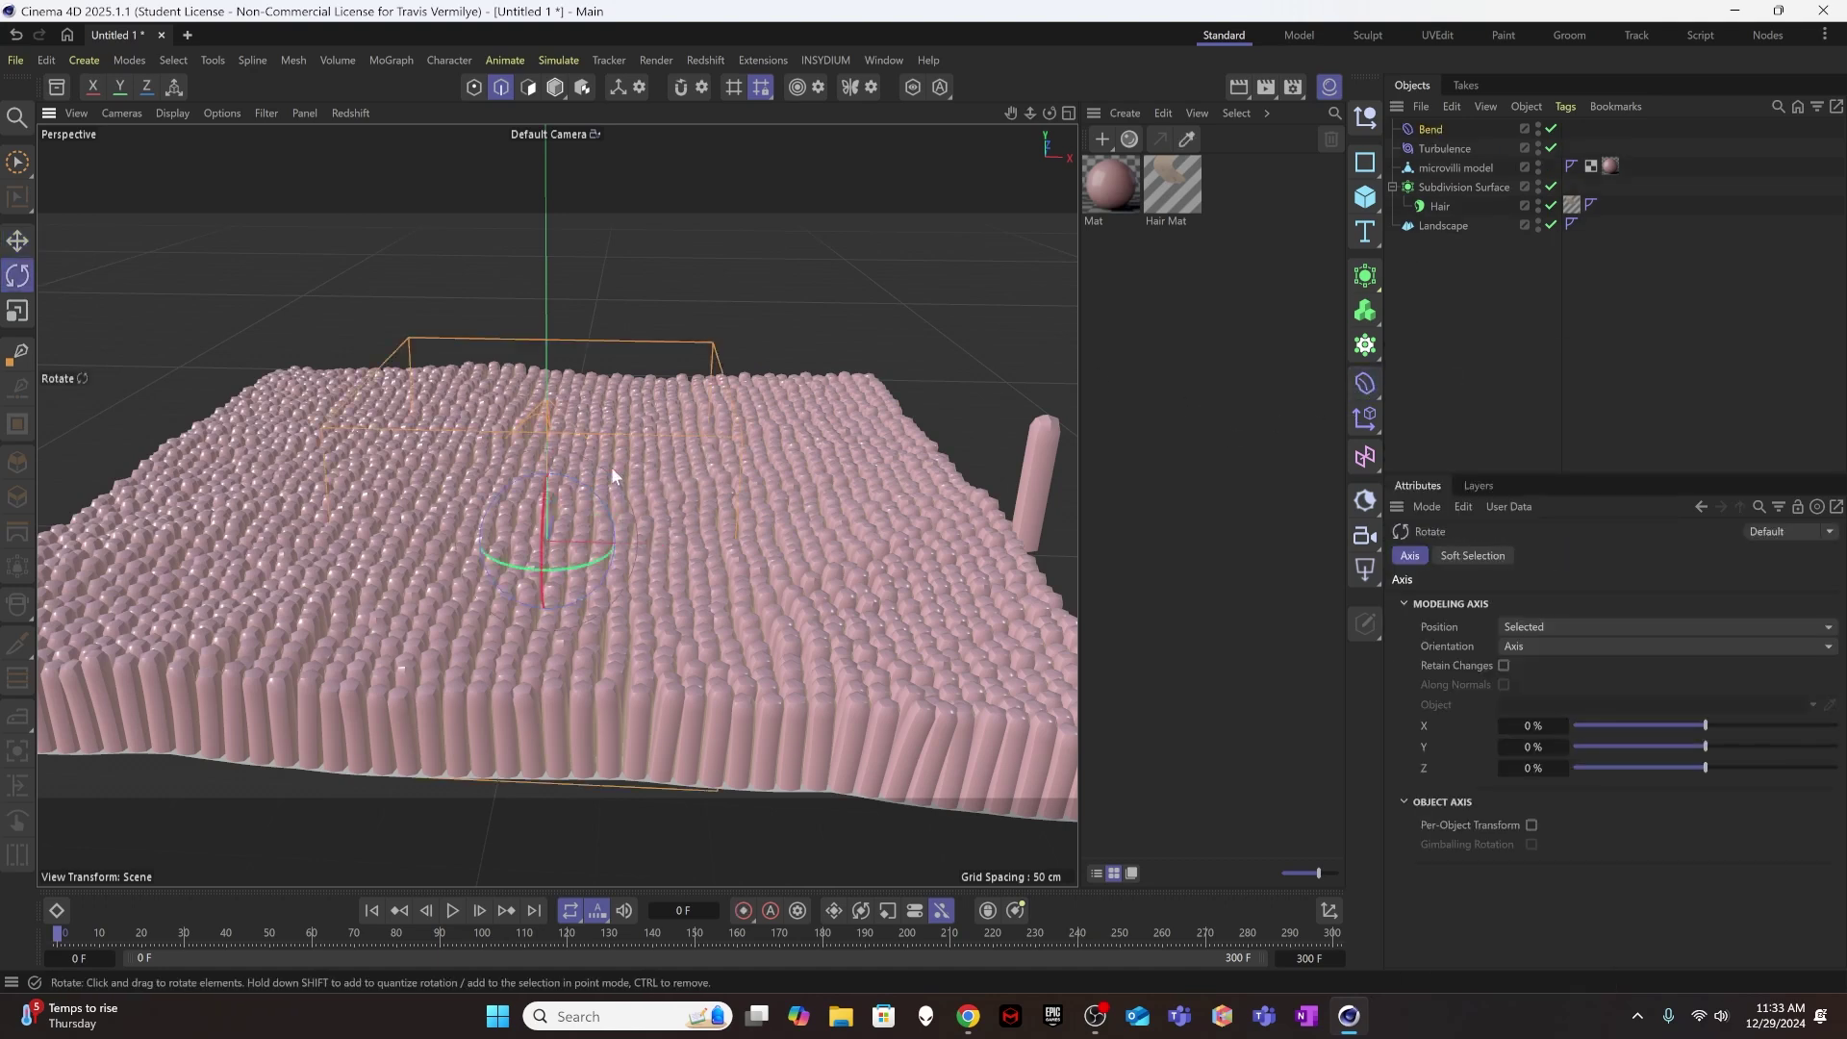
left_click_drag(567, 477, 630, 564)
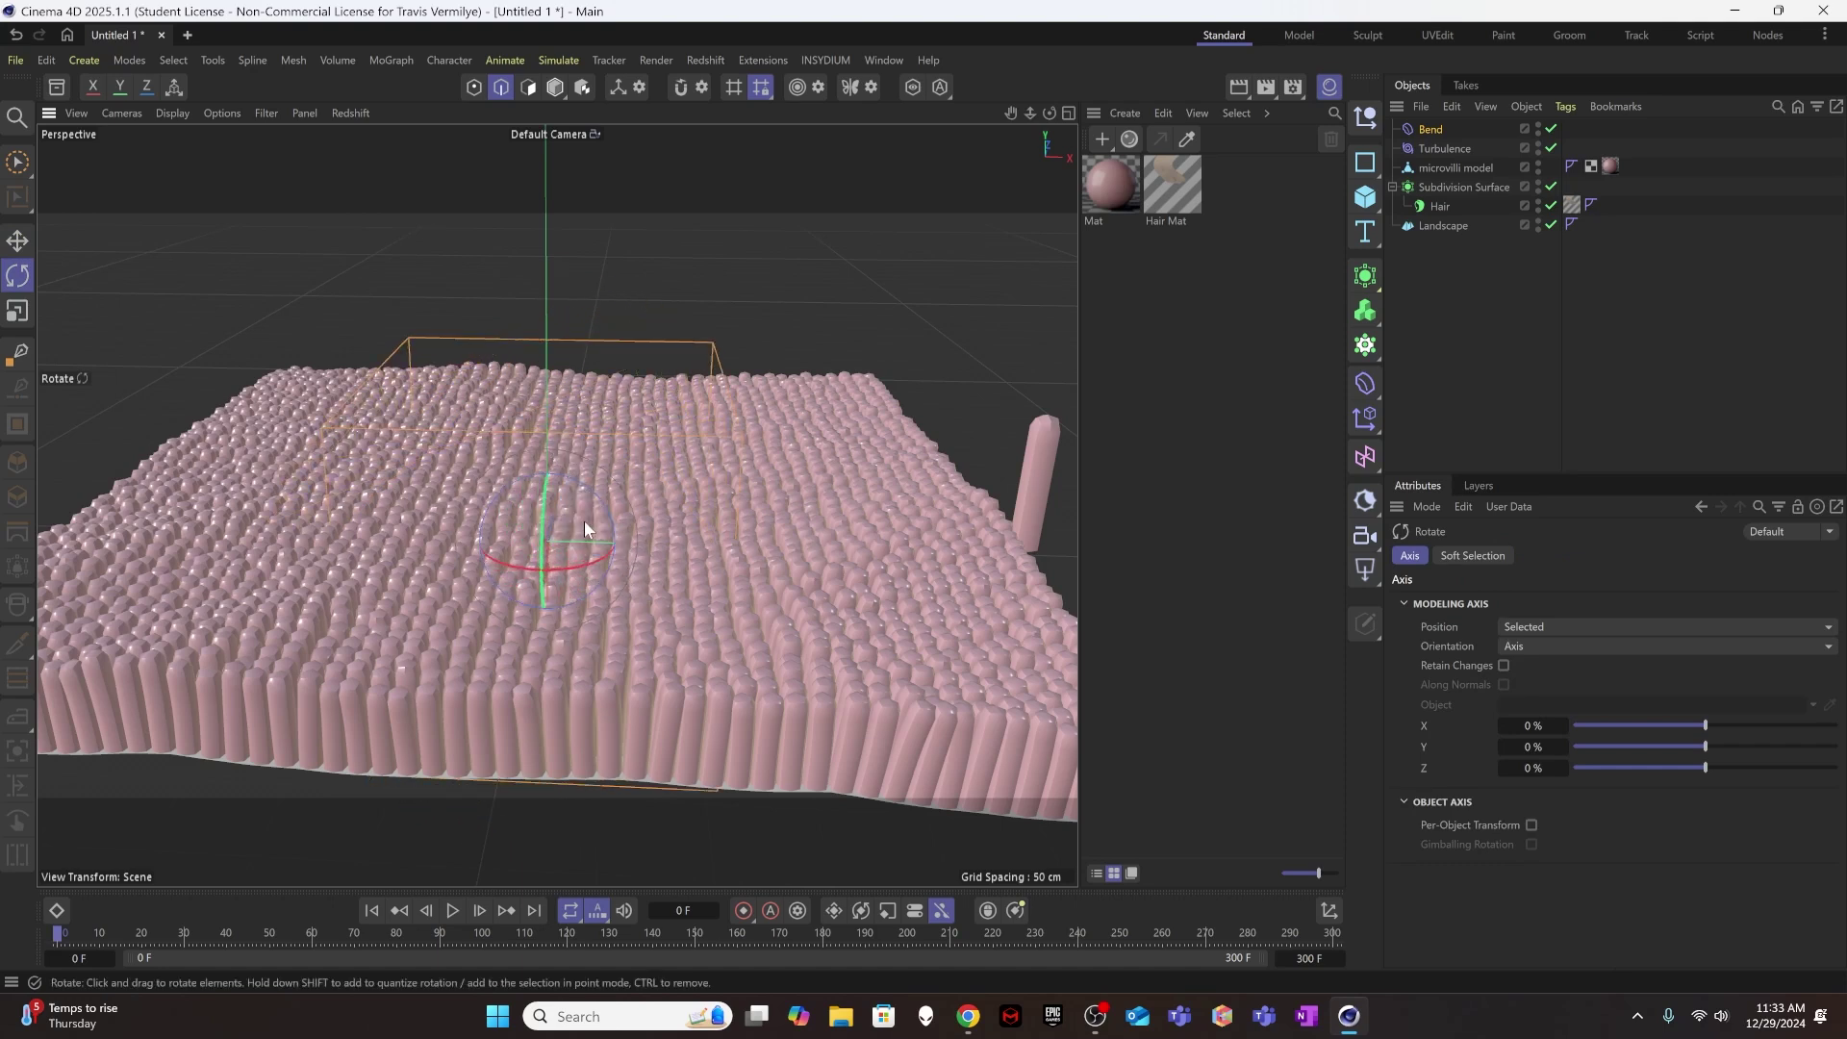
key("e")
left_click_drag(586, 545, 875, 566)
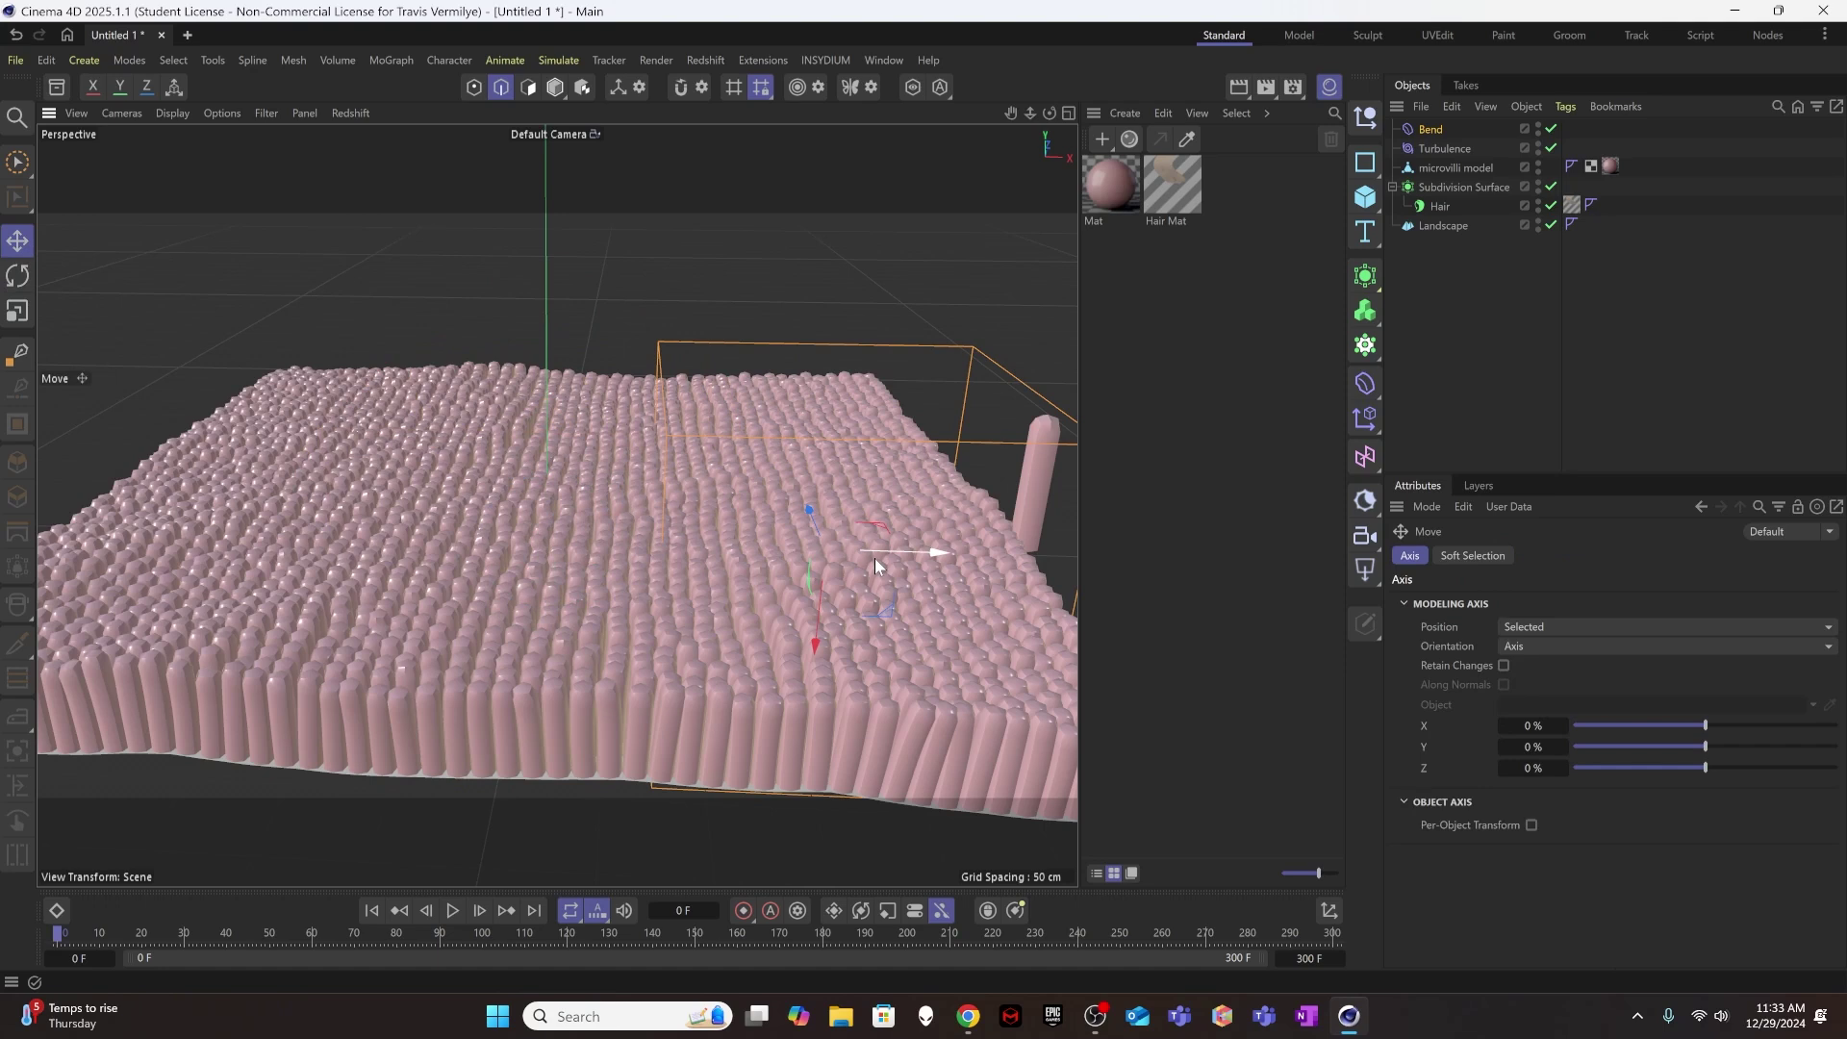
- Duplicate the Bend deformer, rotate the copy to face the opposite way and move it over the landscape's other half
key("ctrl+c")
key("ctrl+v")
key("r")
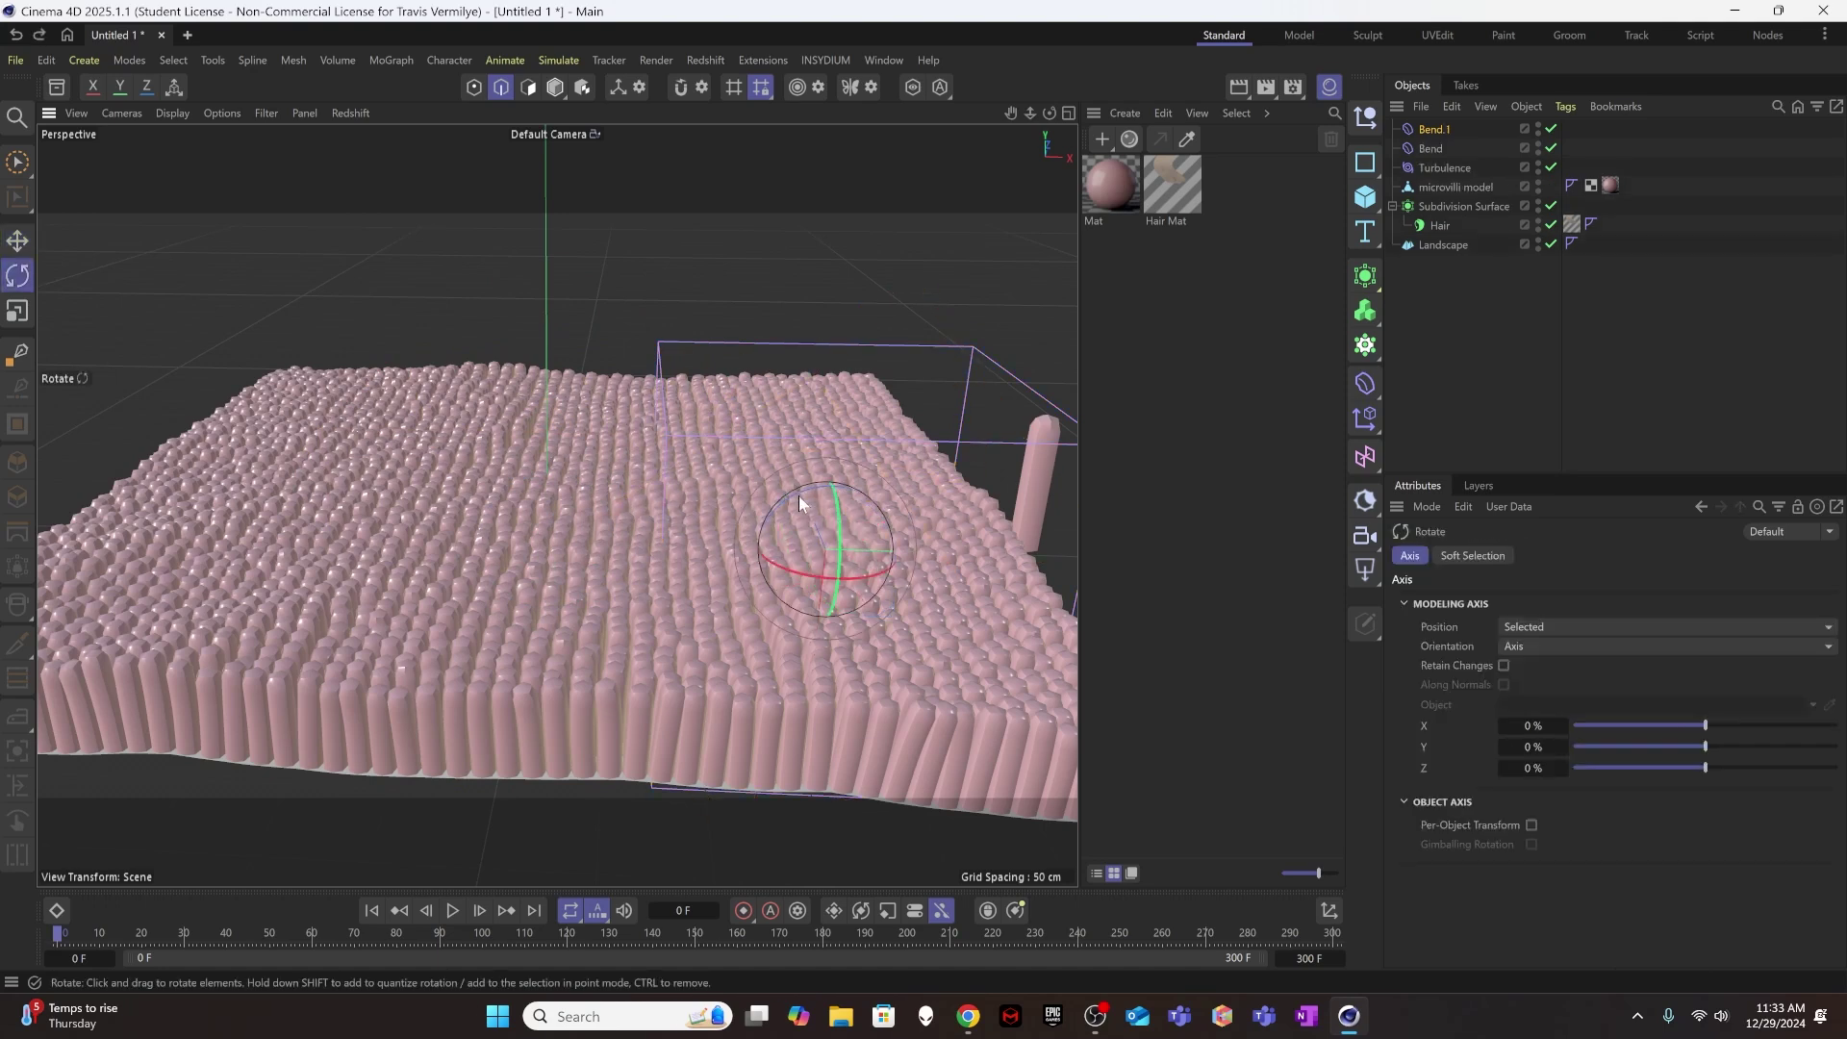
left_click_drag(871, 580, 391, 538)
key("e")
- Set both Bend deformers' Y size to 342 cm and slide the duplicate outward until the two cages meet
left_click(1432, 146, "ctrl")
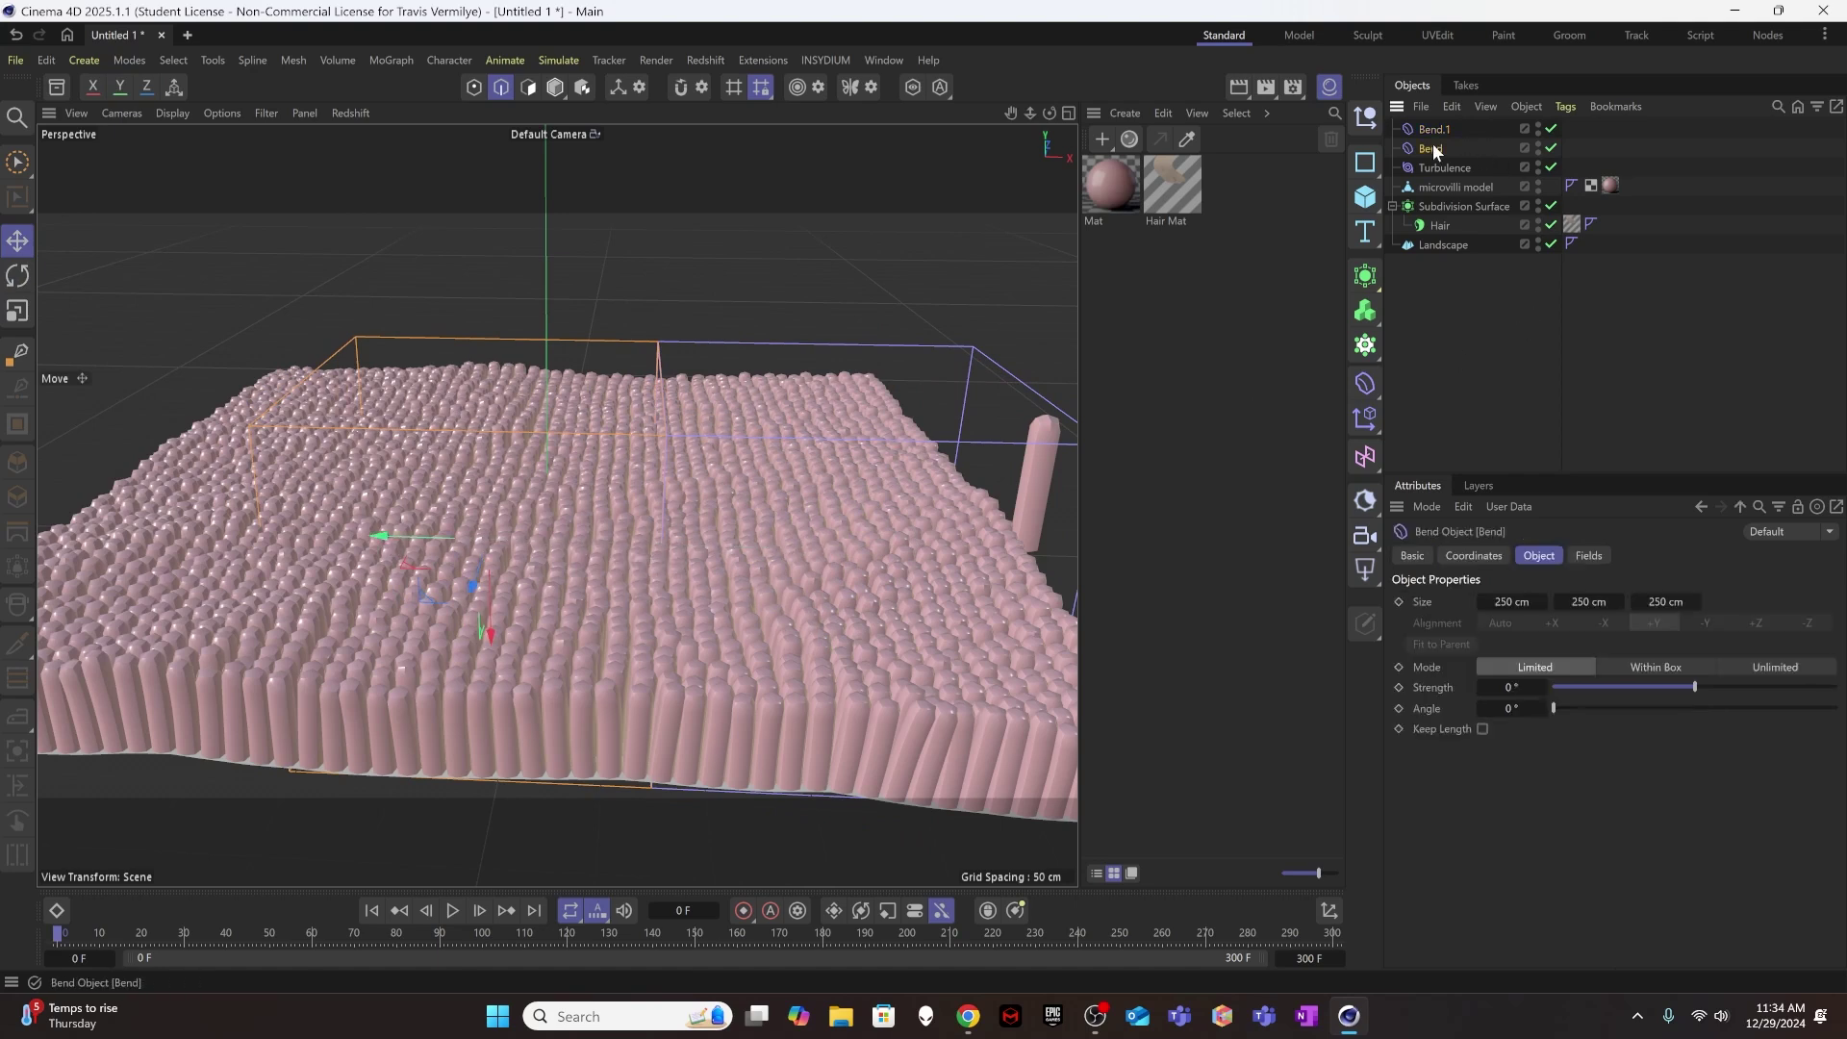
left_click_drag(1558, 601, 1646, 601)
left_click(1176, 308)
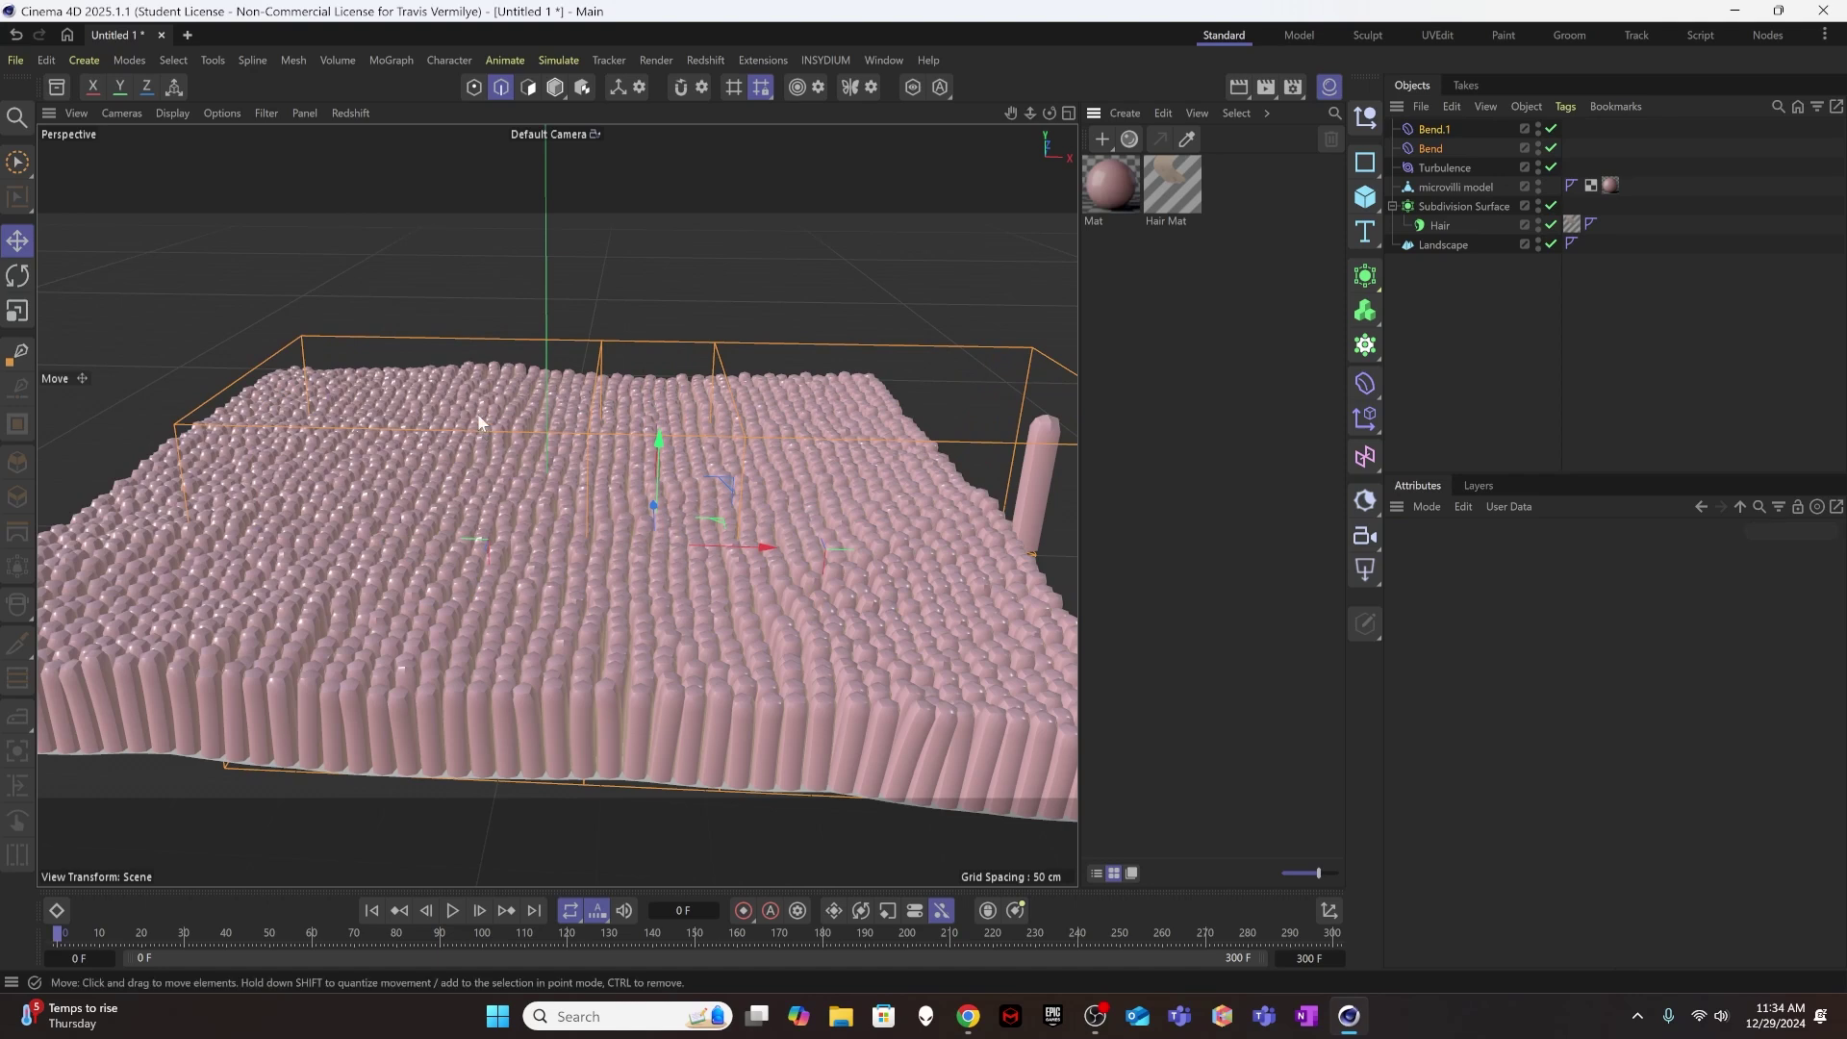
left_click(1469, 323)
left_click(583, 340)
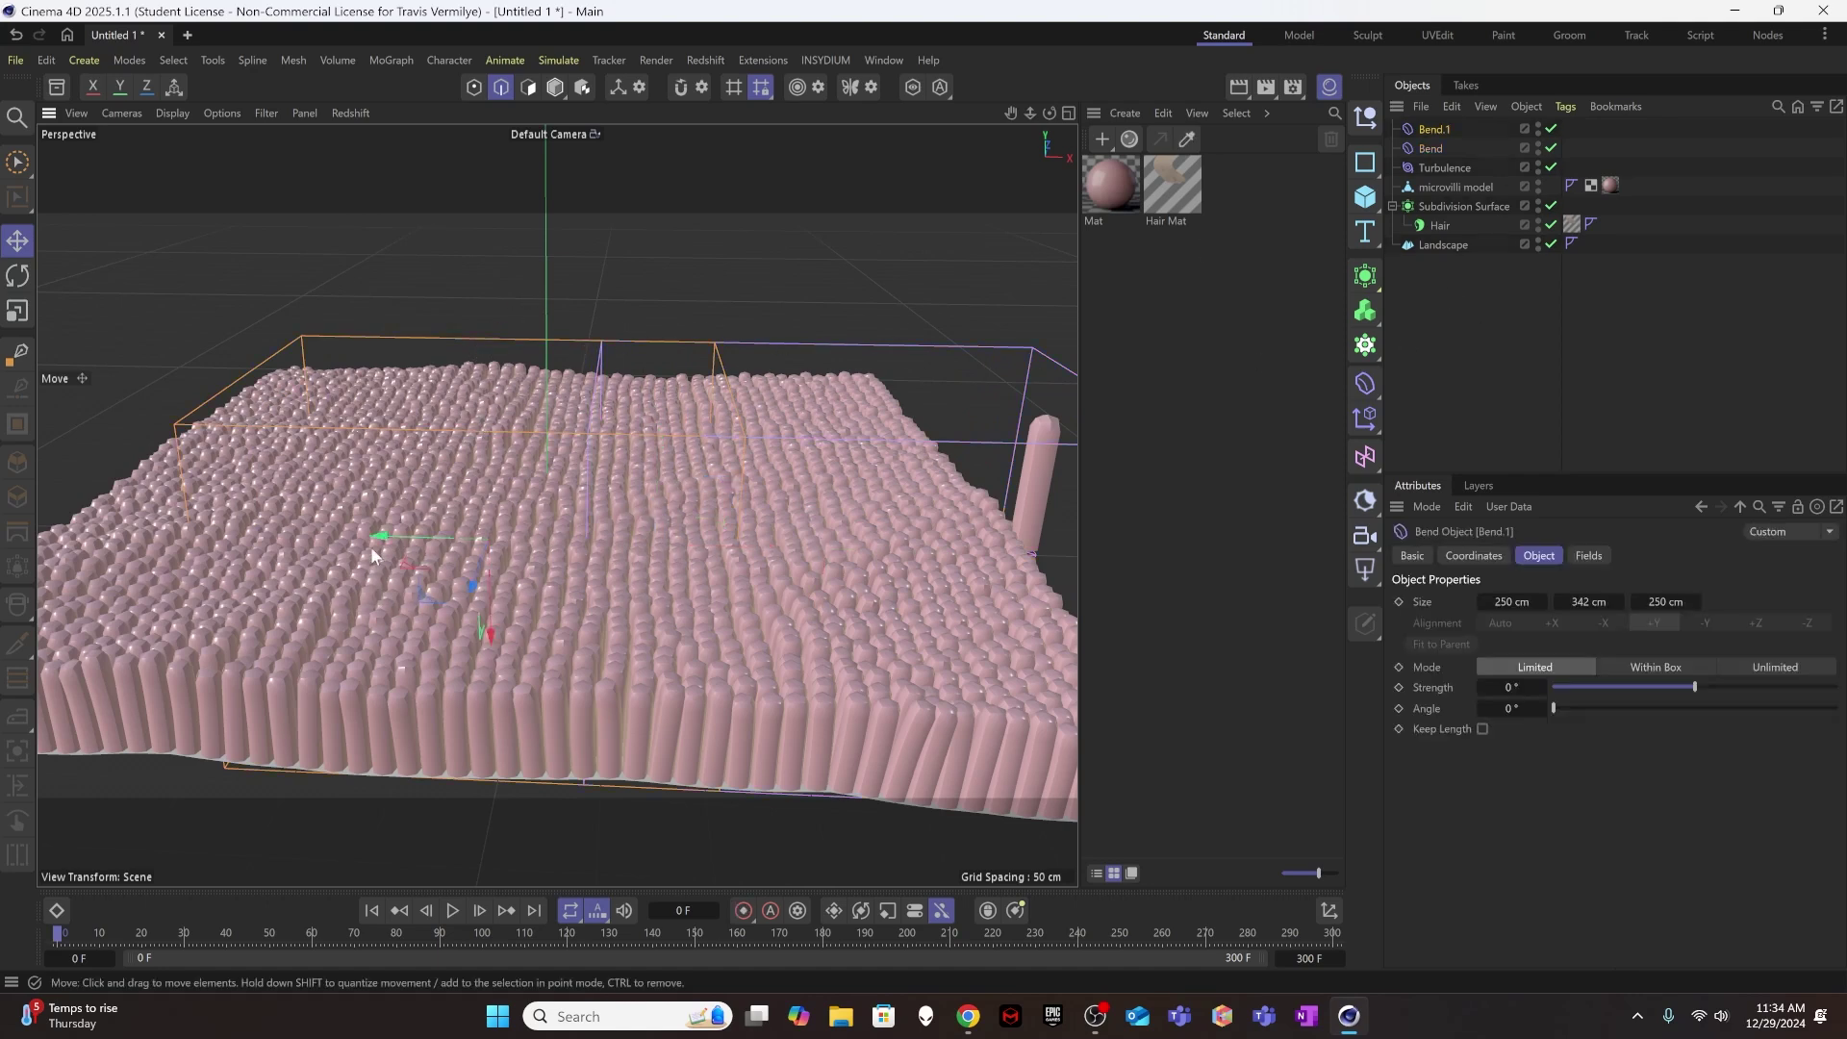
left_click_drag(380, 535, 260, 525)
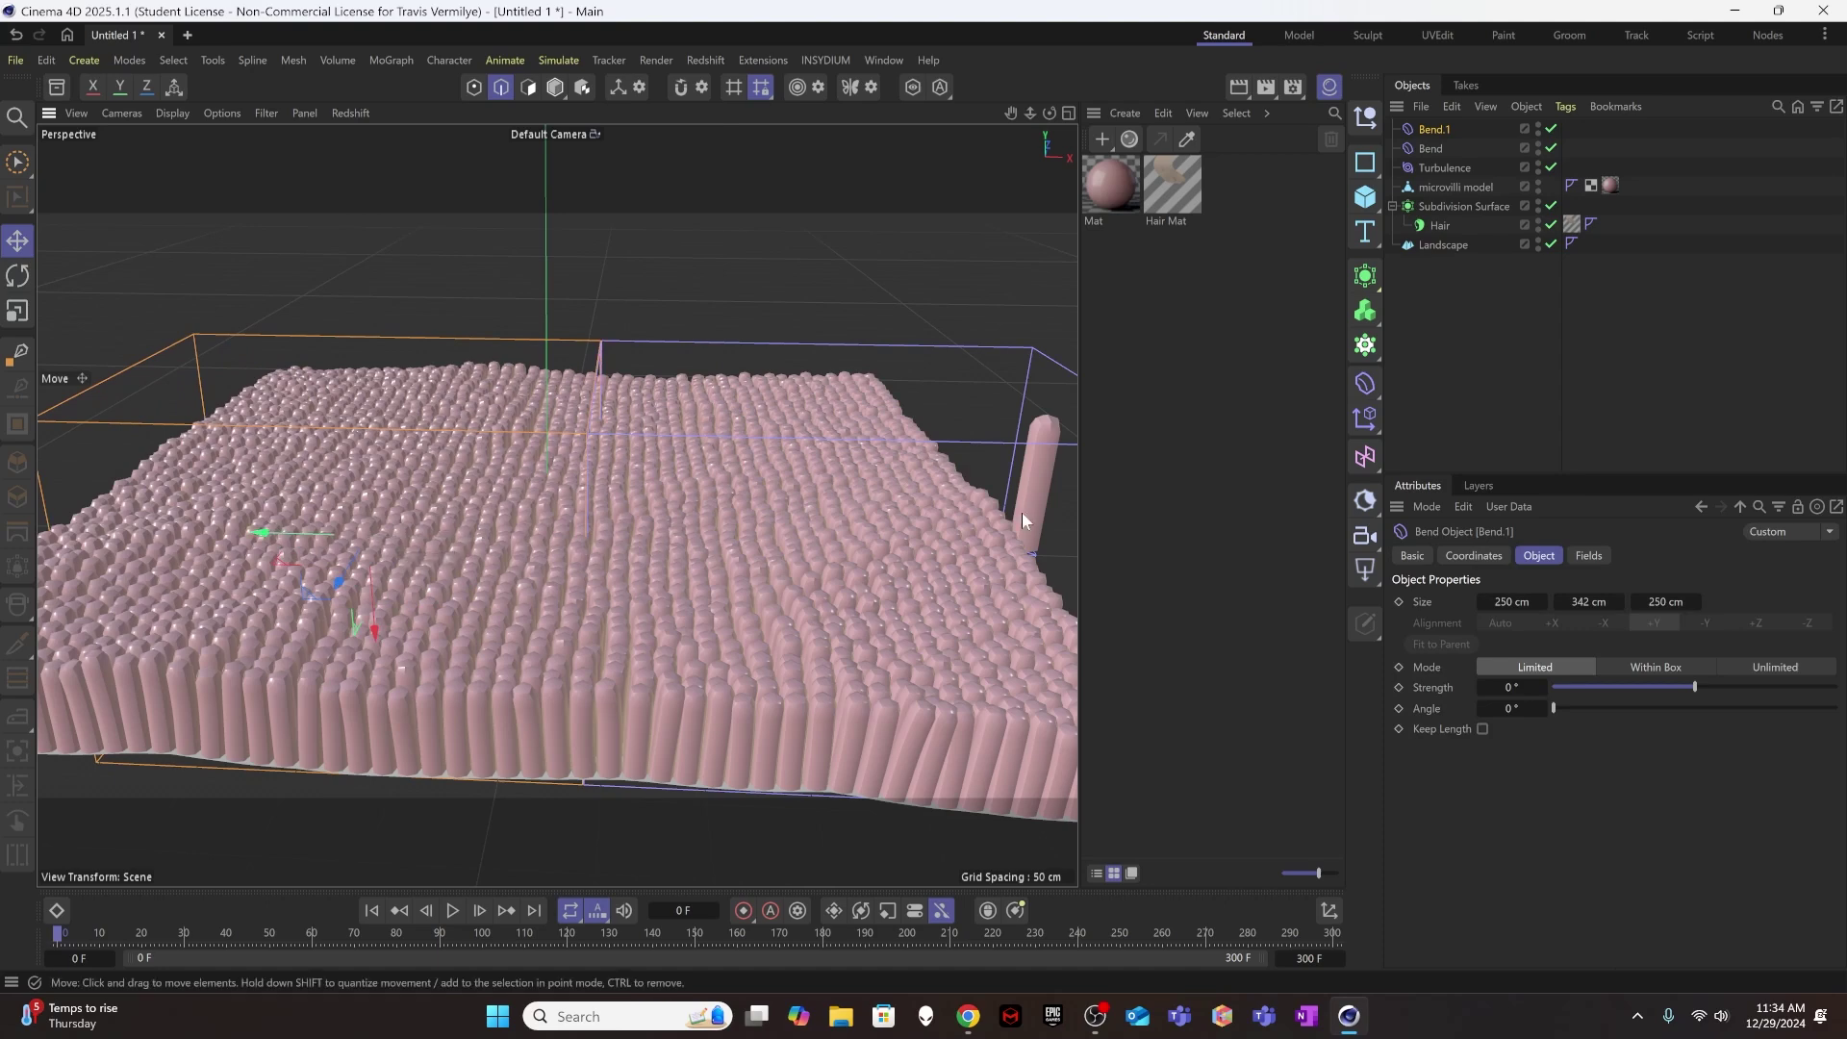
- Make both Bend deformers children of the Landscape object
left_click(1423, 147, "ctrl")
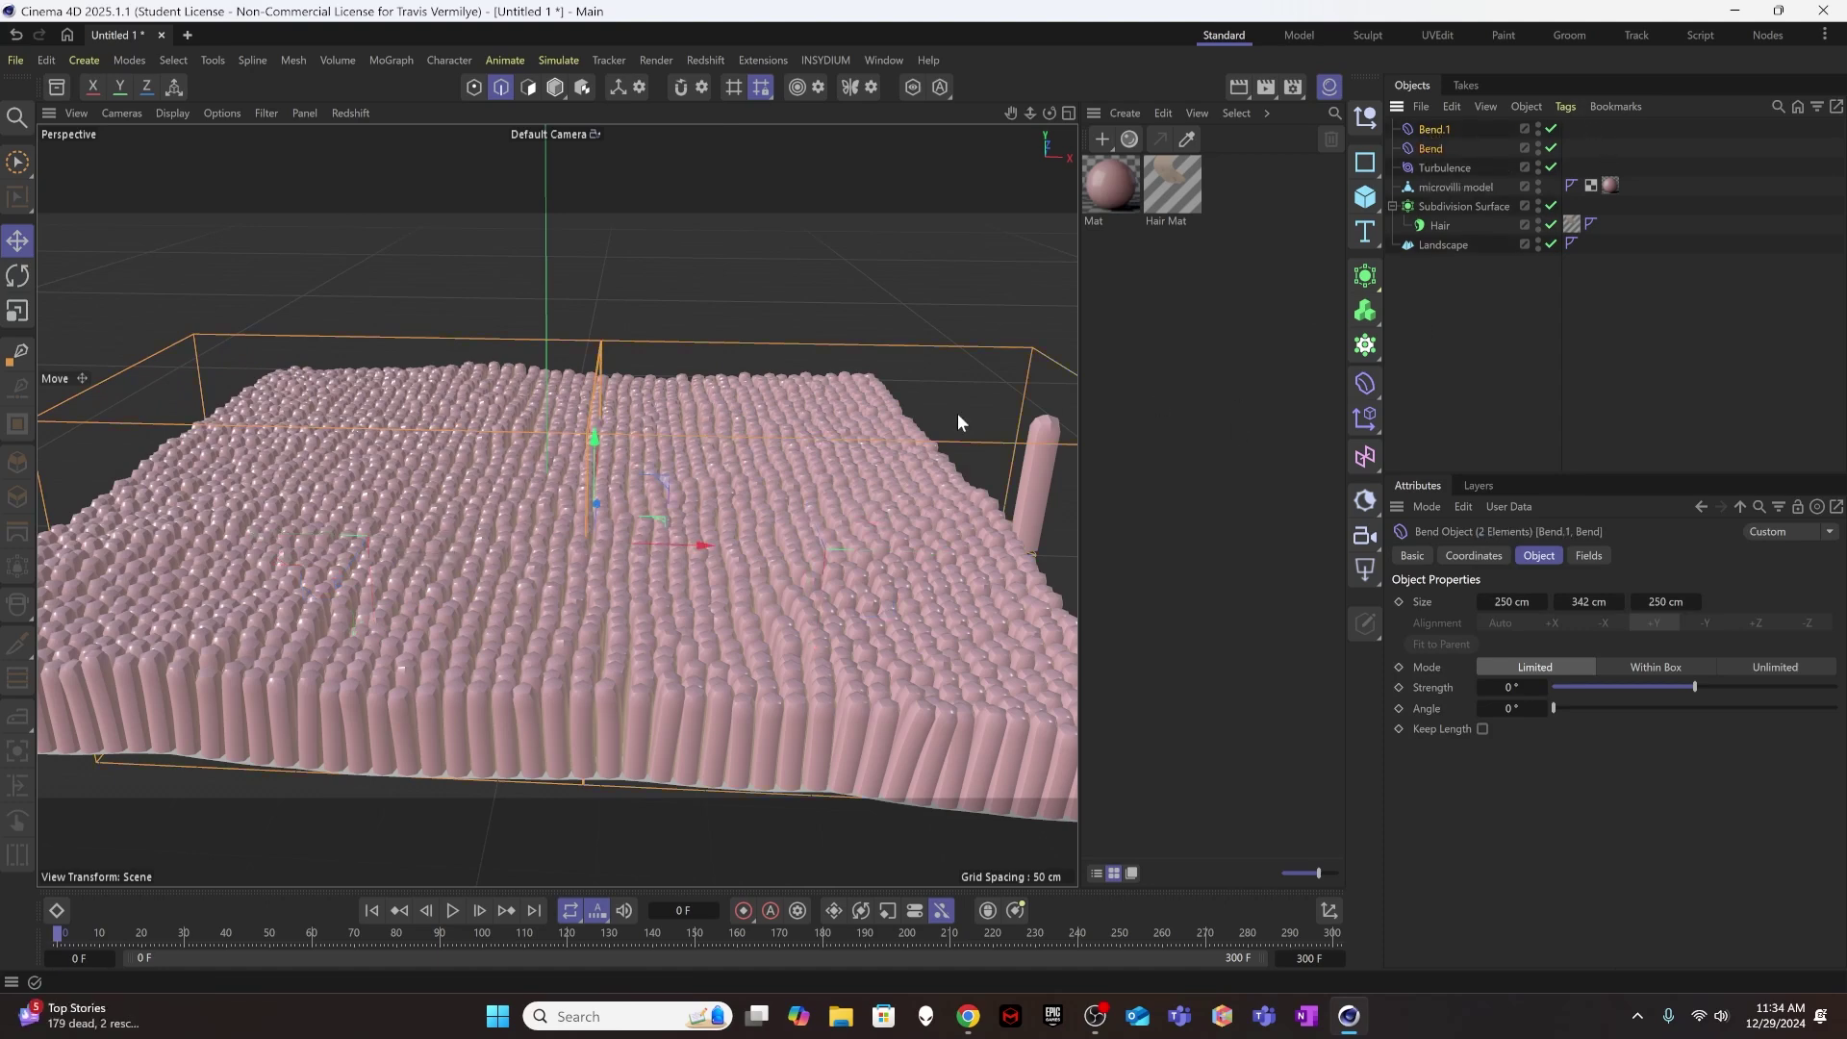
scroll(721, 443, "down", 6)
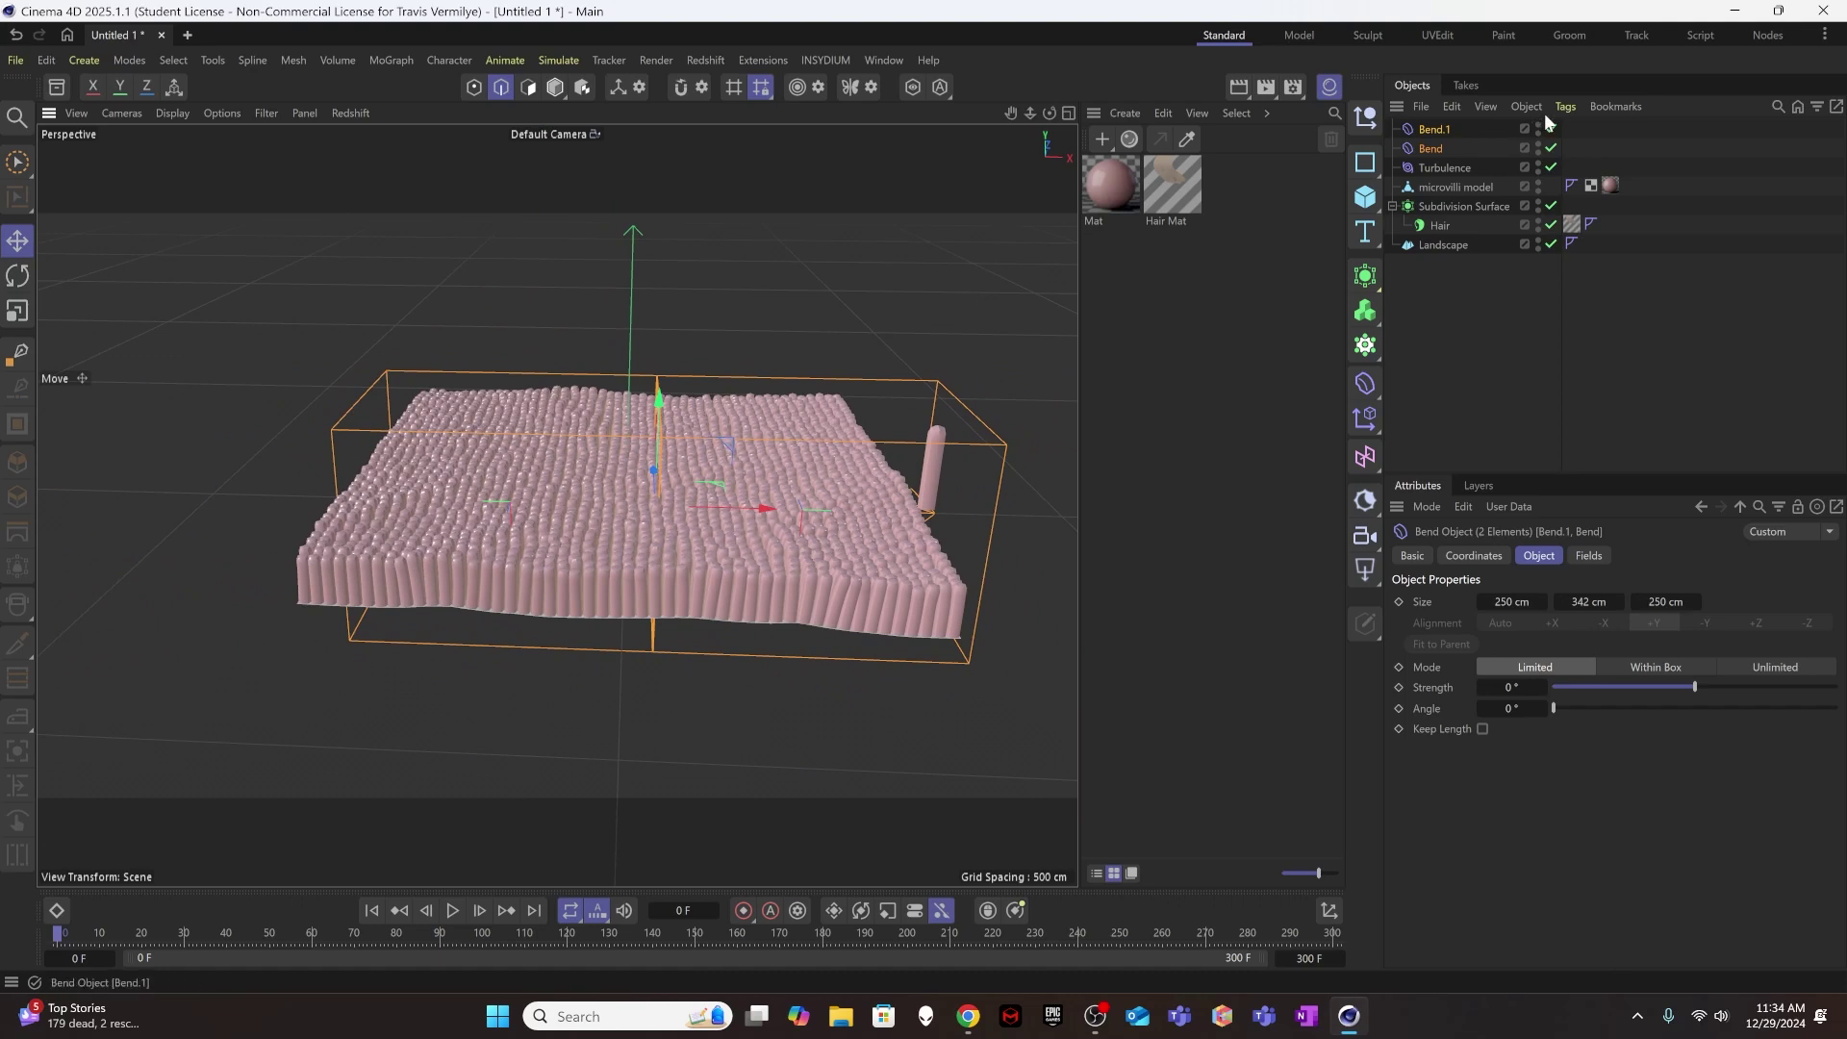
left_click_drag(1433, 138, 1443, 240)
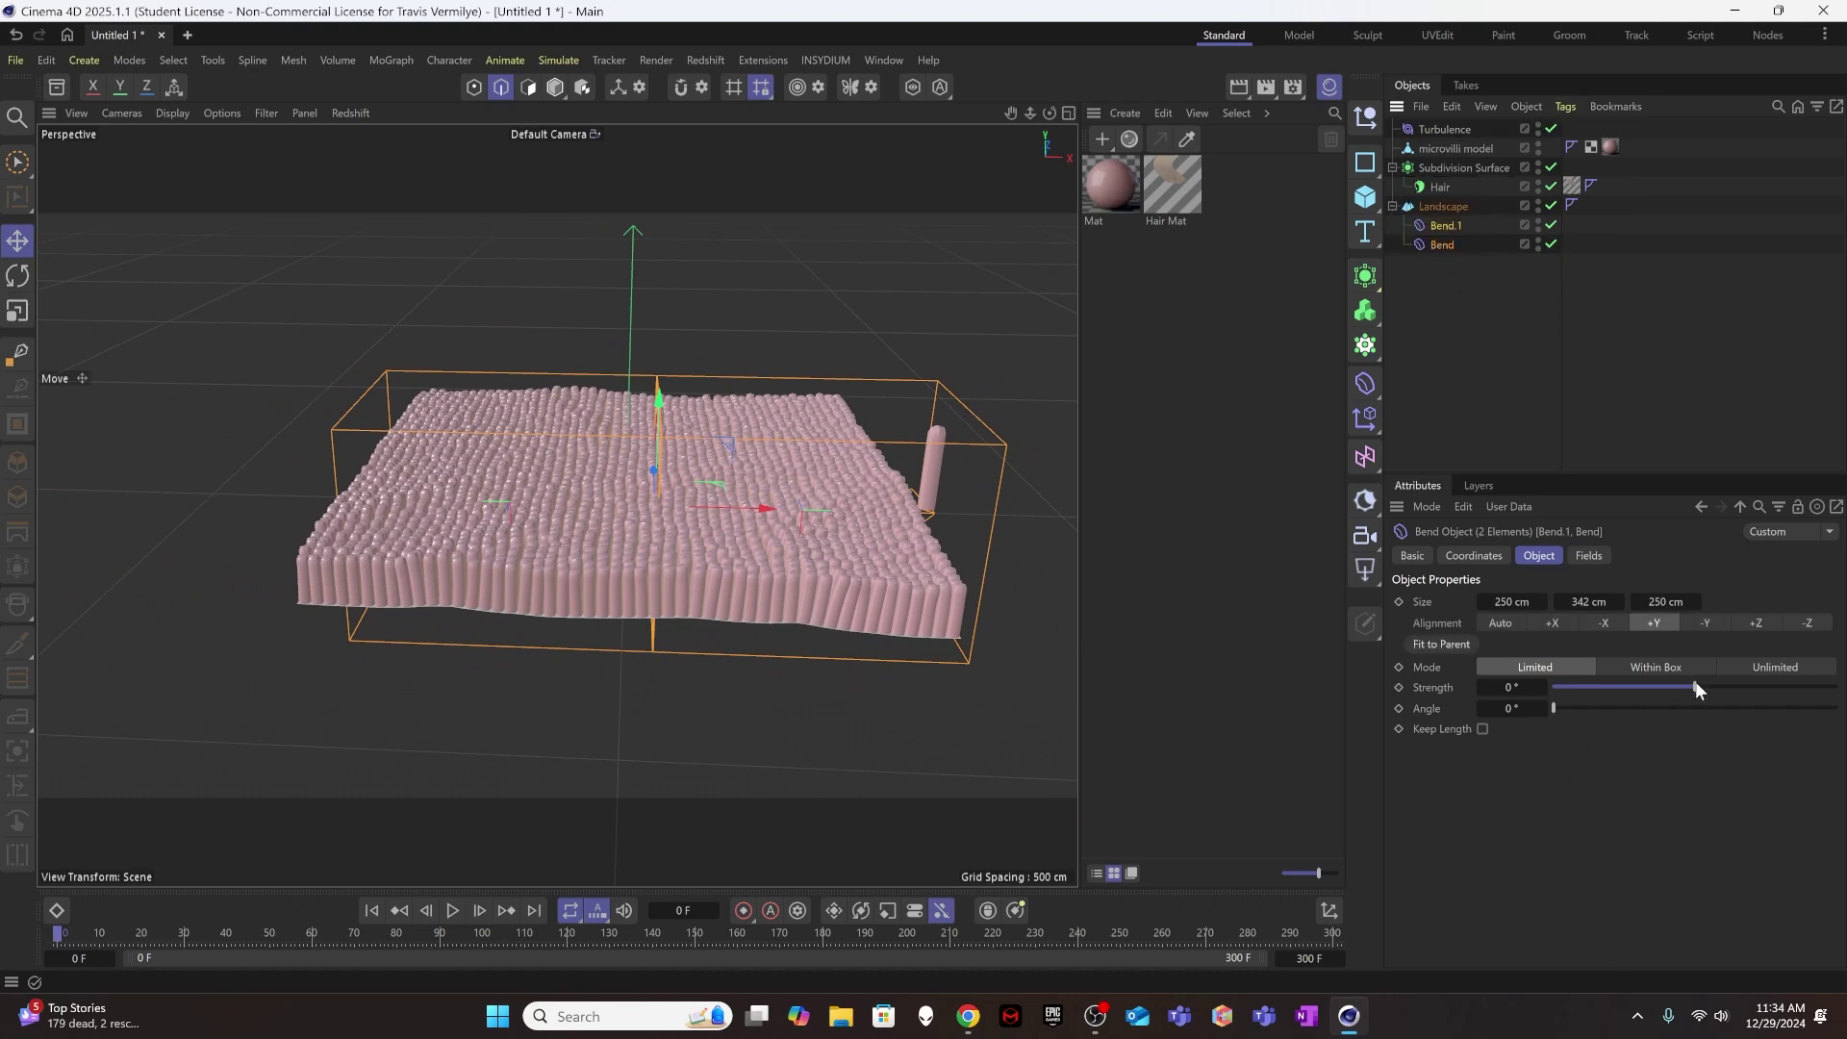
- Set both Bend deformers' strength to -41° and enable Keep Length to curve the landscape upward on both sides
left_click_drag(1695, 685, 1677, 687)
left_click_drag(807, 574, 623, 560, "alt")
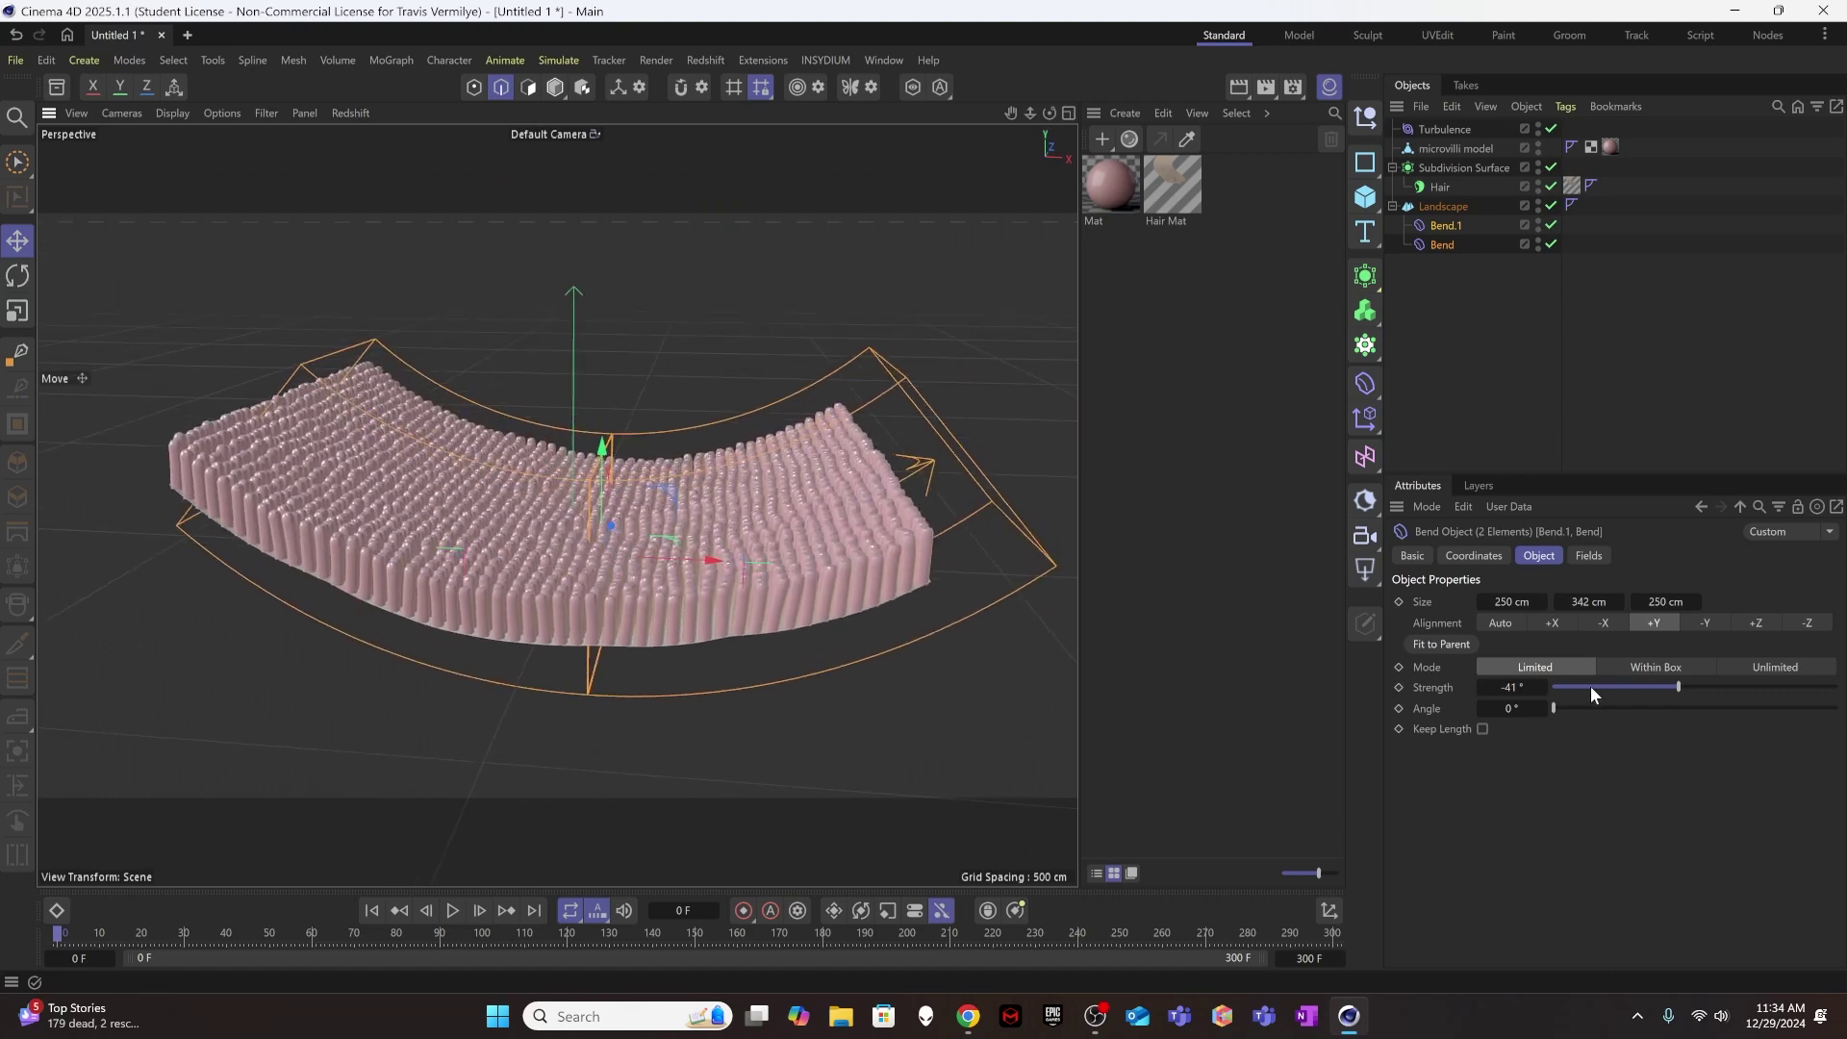
left_click(1483, 729)
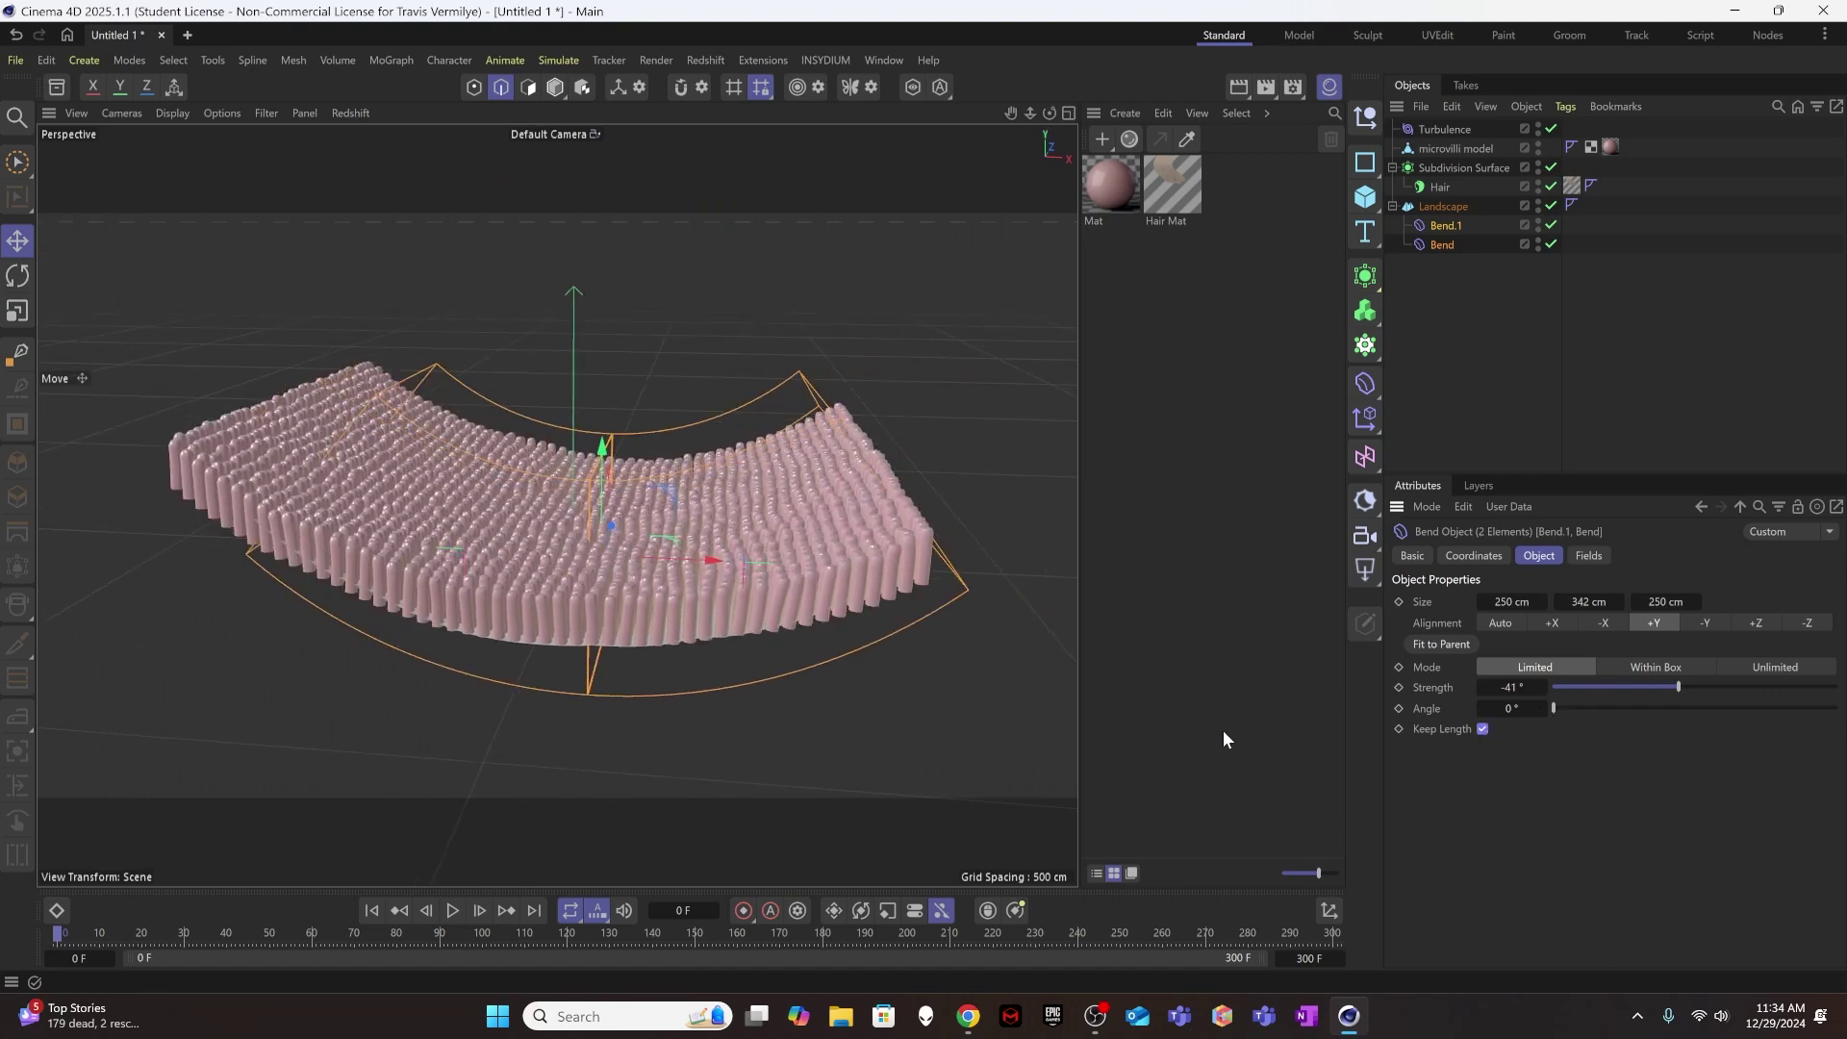
- Examine the curved microvilli field from several angles, both close up and from farther away
left_click_drag(505, 626, 585, 608, "alt")
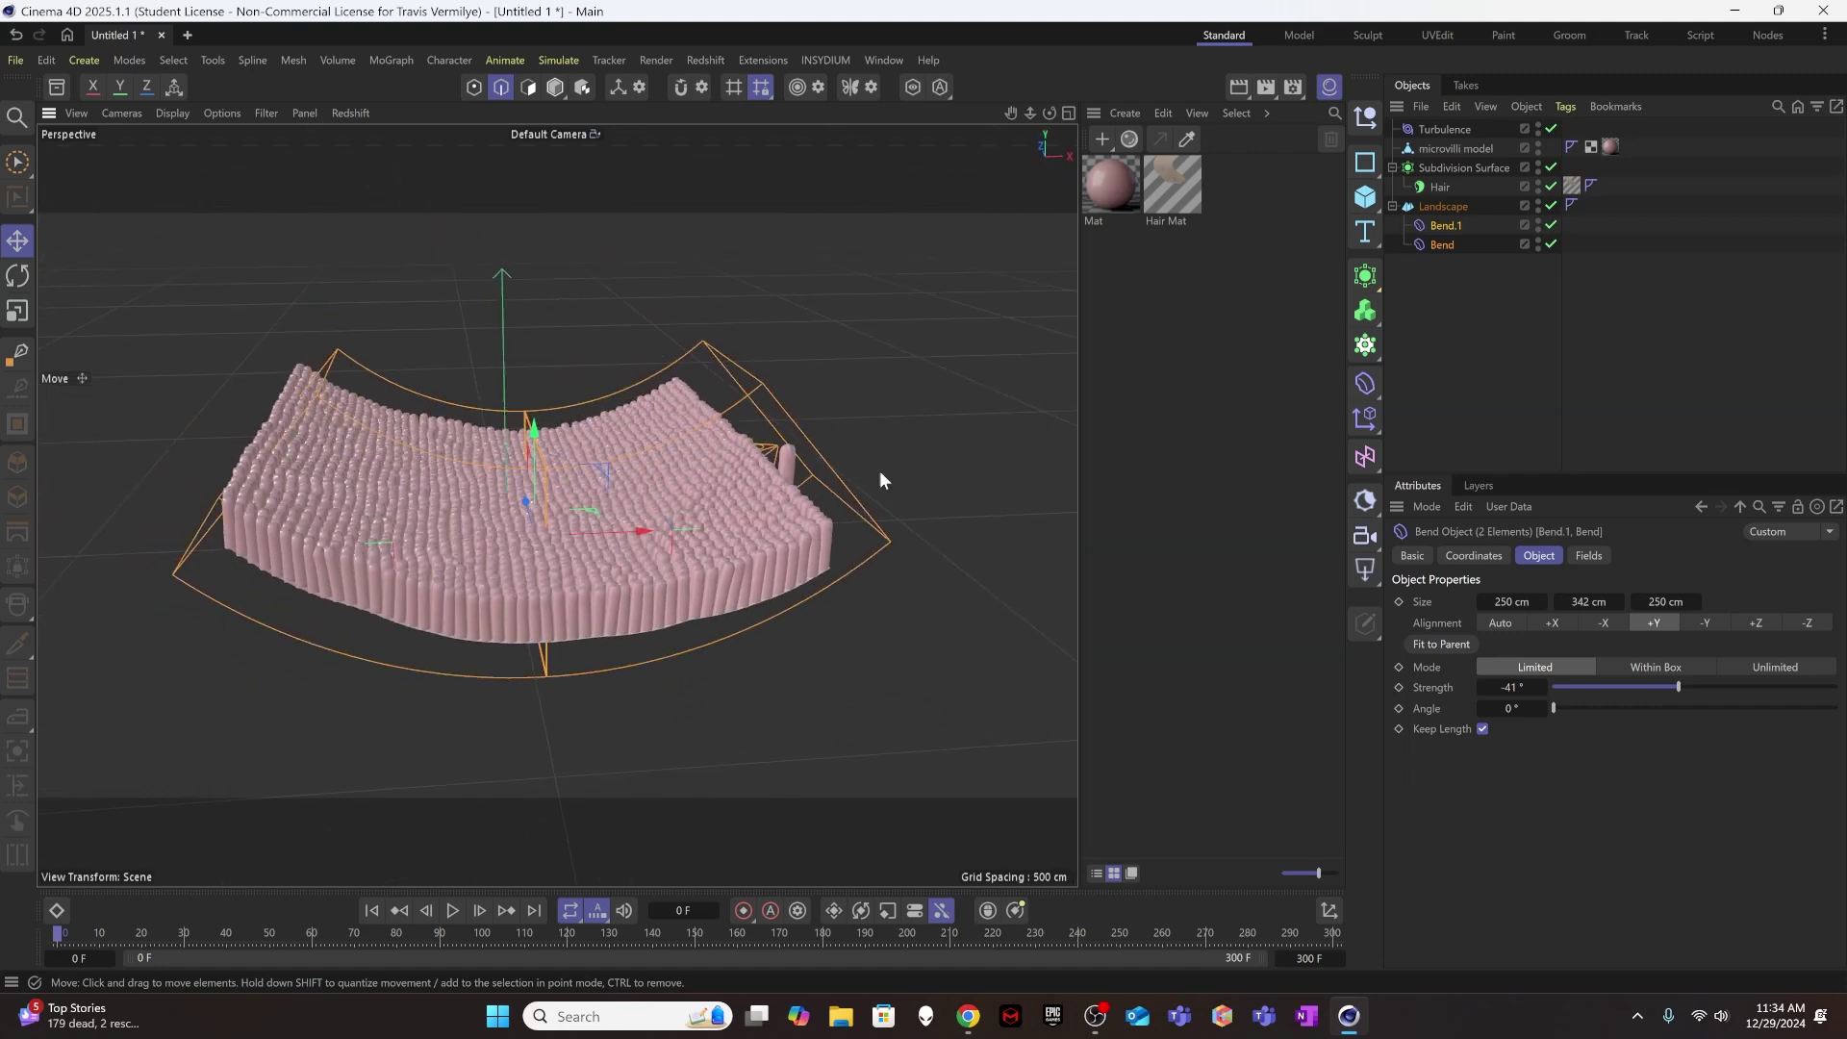
left_click_drag(753, 462, 795, 400, "alt")
scroll(581, 417, "up", 5)
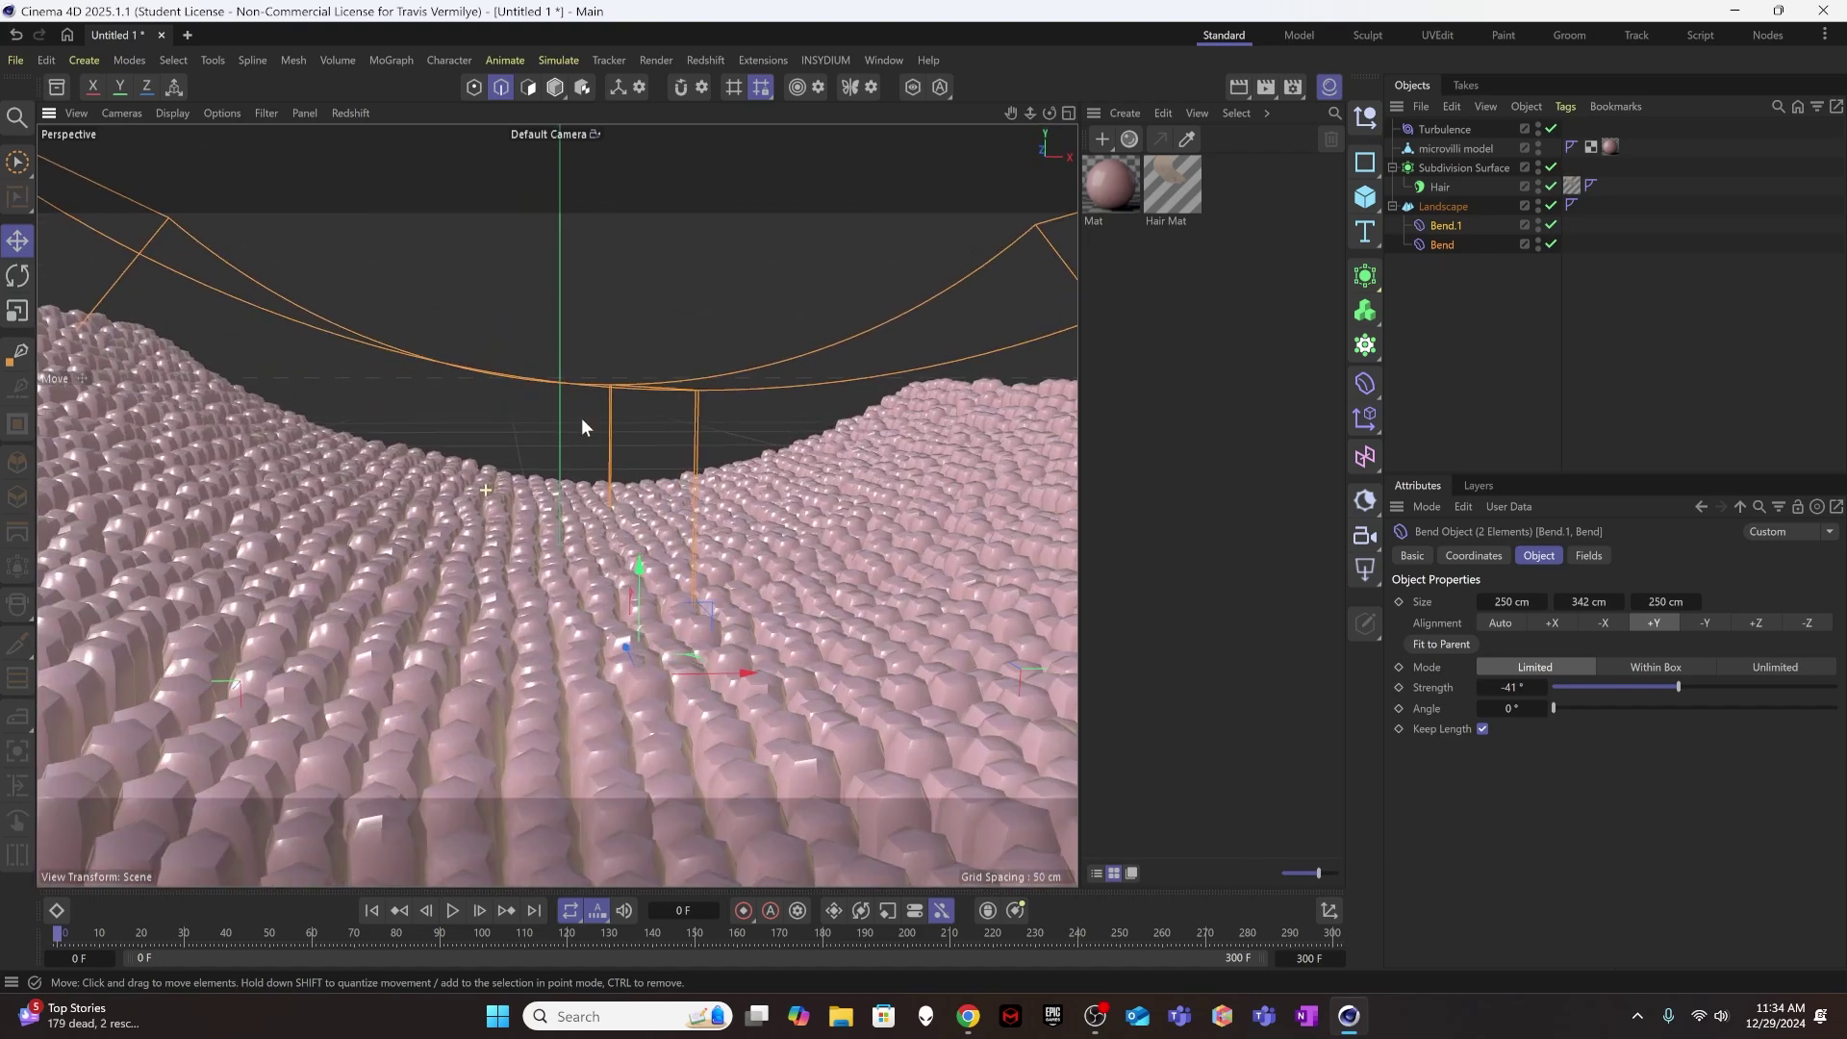
scroll(608, 448, "up", 3)
left_click_drag(585, 515, 547, 590, "alt")
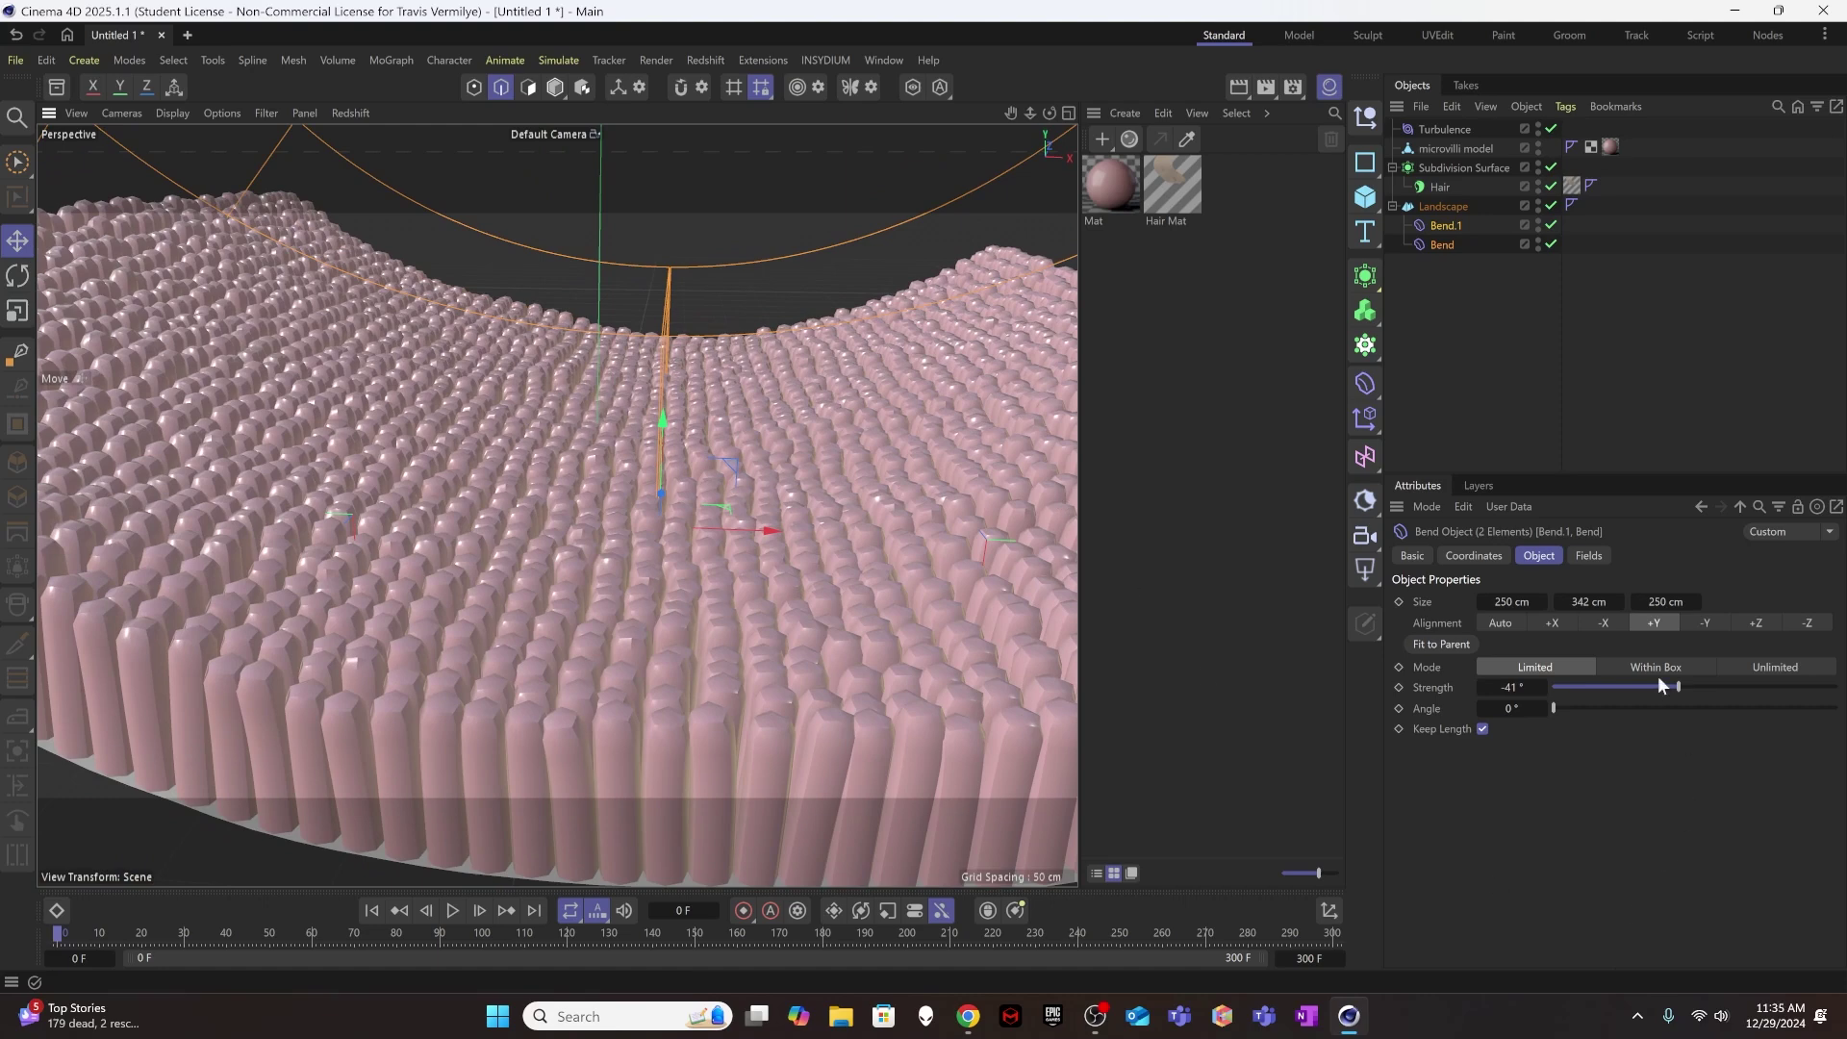
scroll(773, 501, "down", 10)
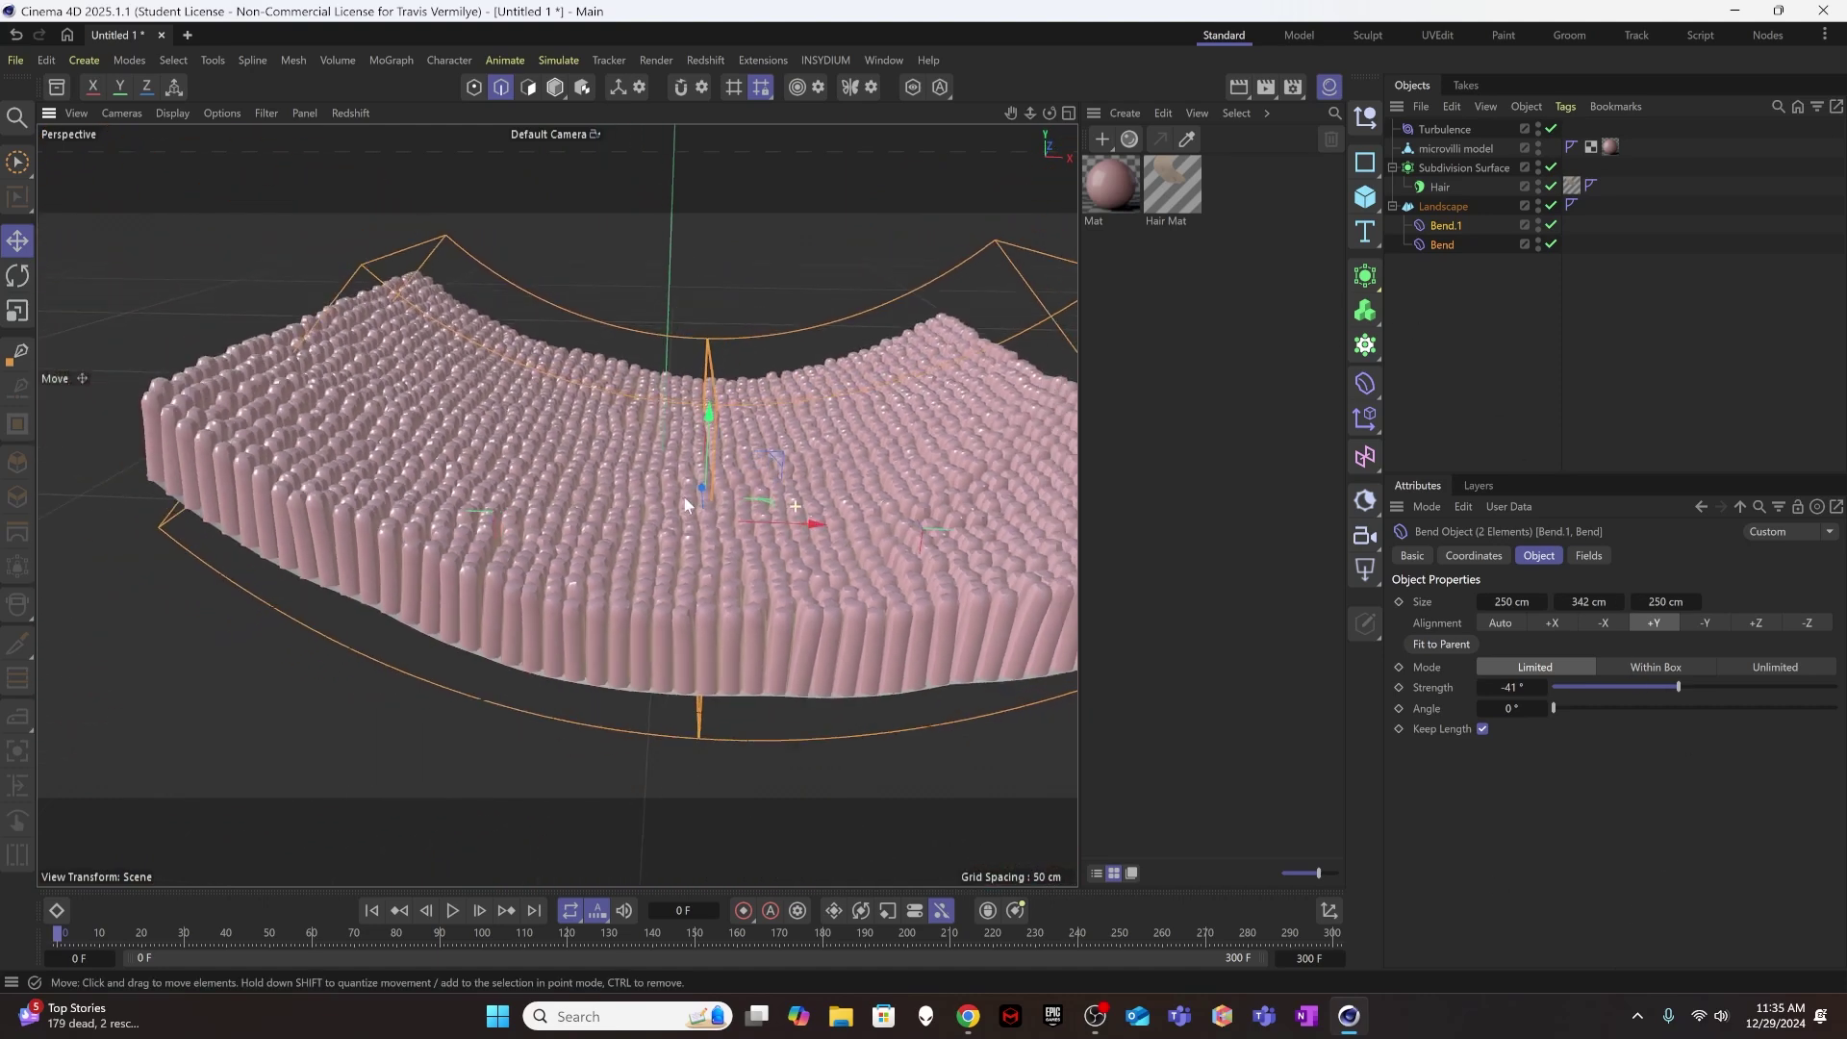
left_click_drag(846, 486, 1190, 377, "alt")
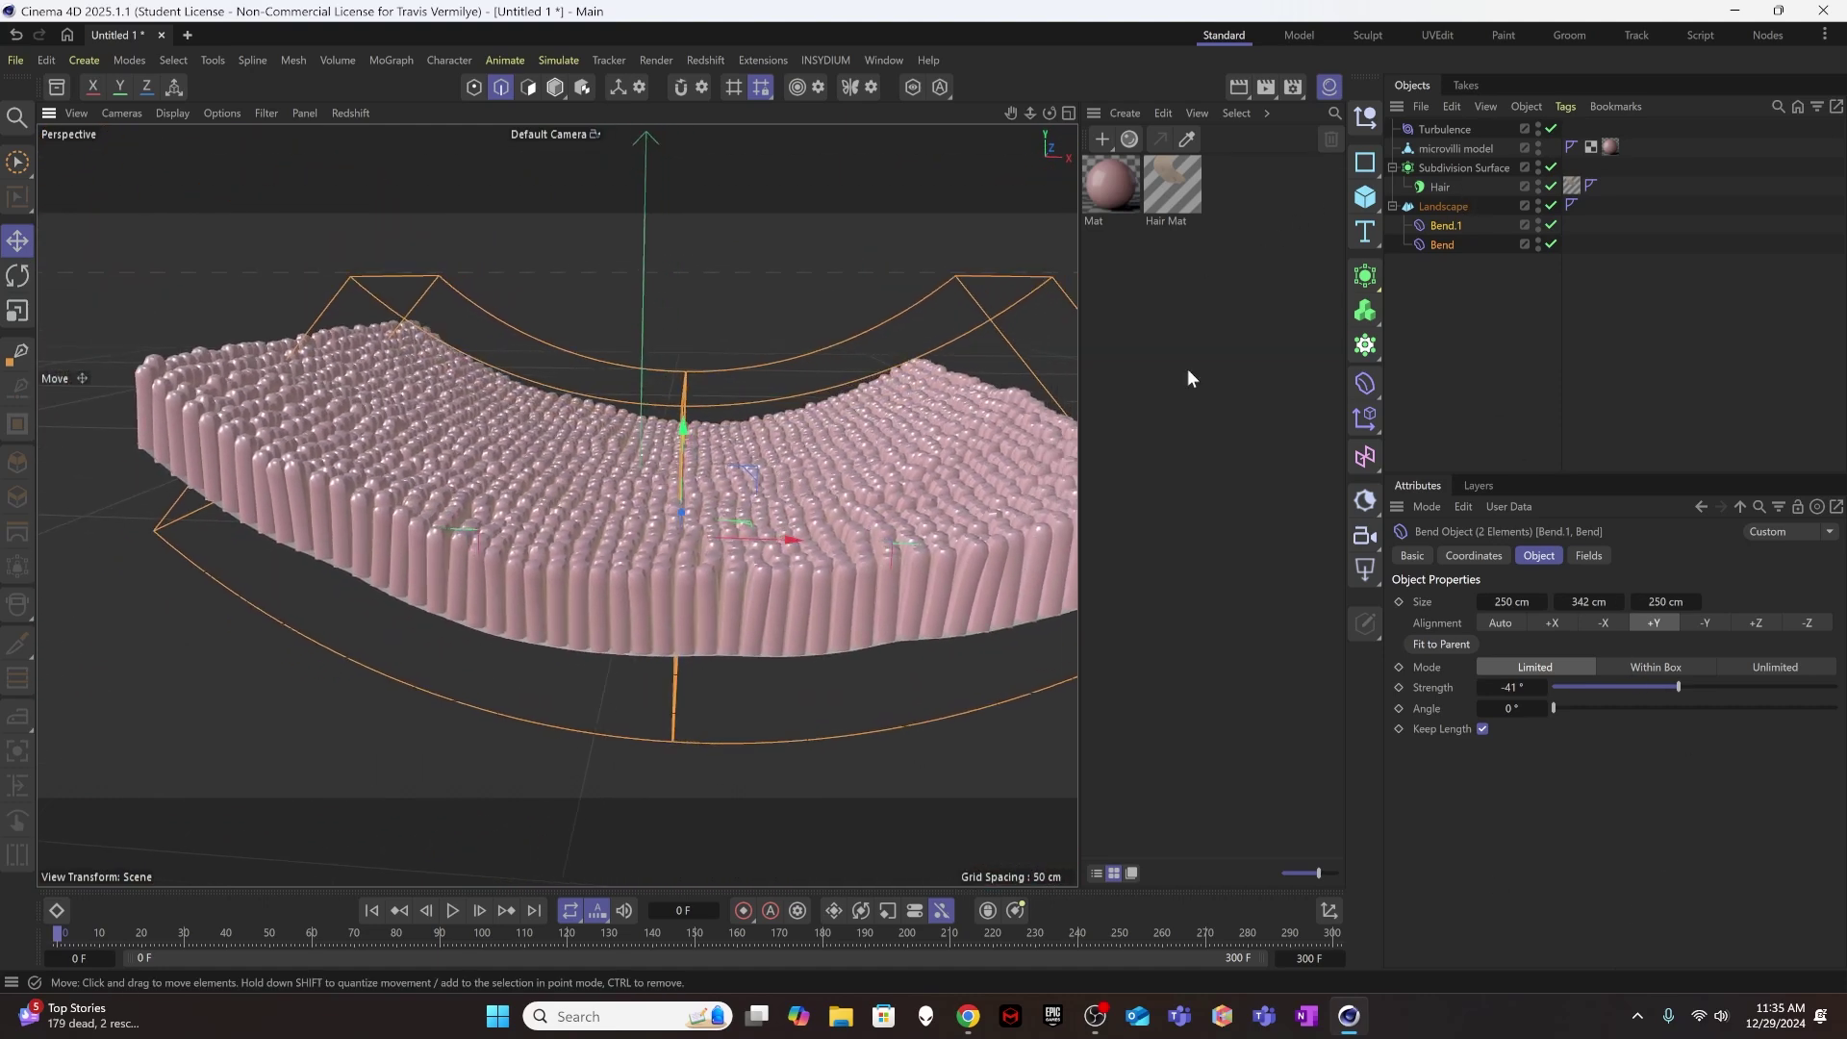
- Set the Landscape object's Z size to 900 cm
left_click(1442, 208)
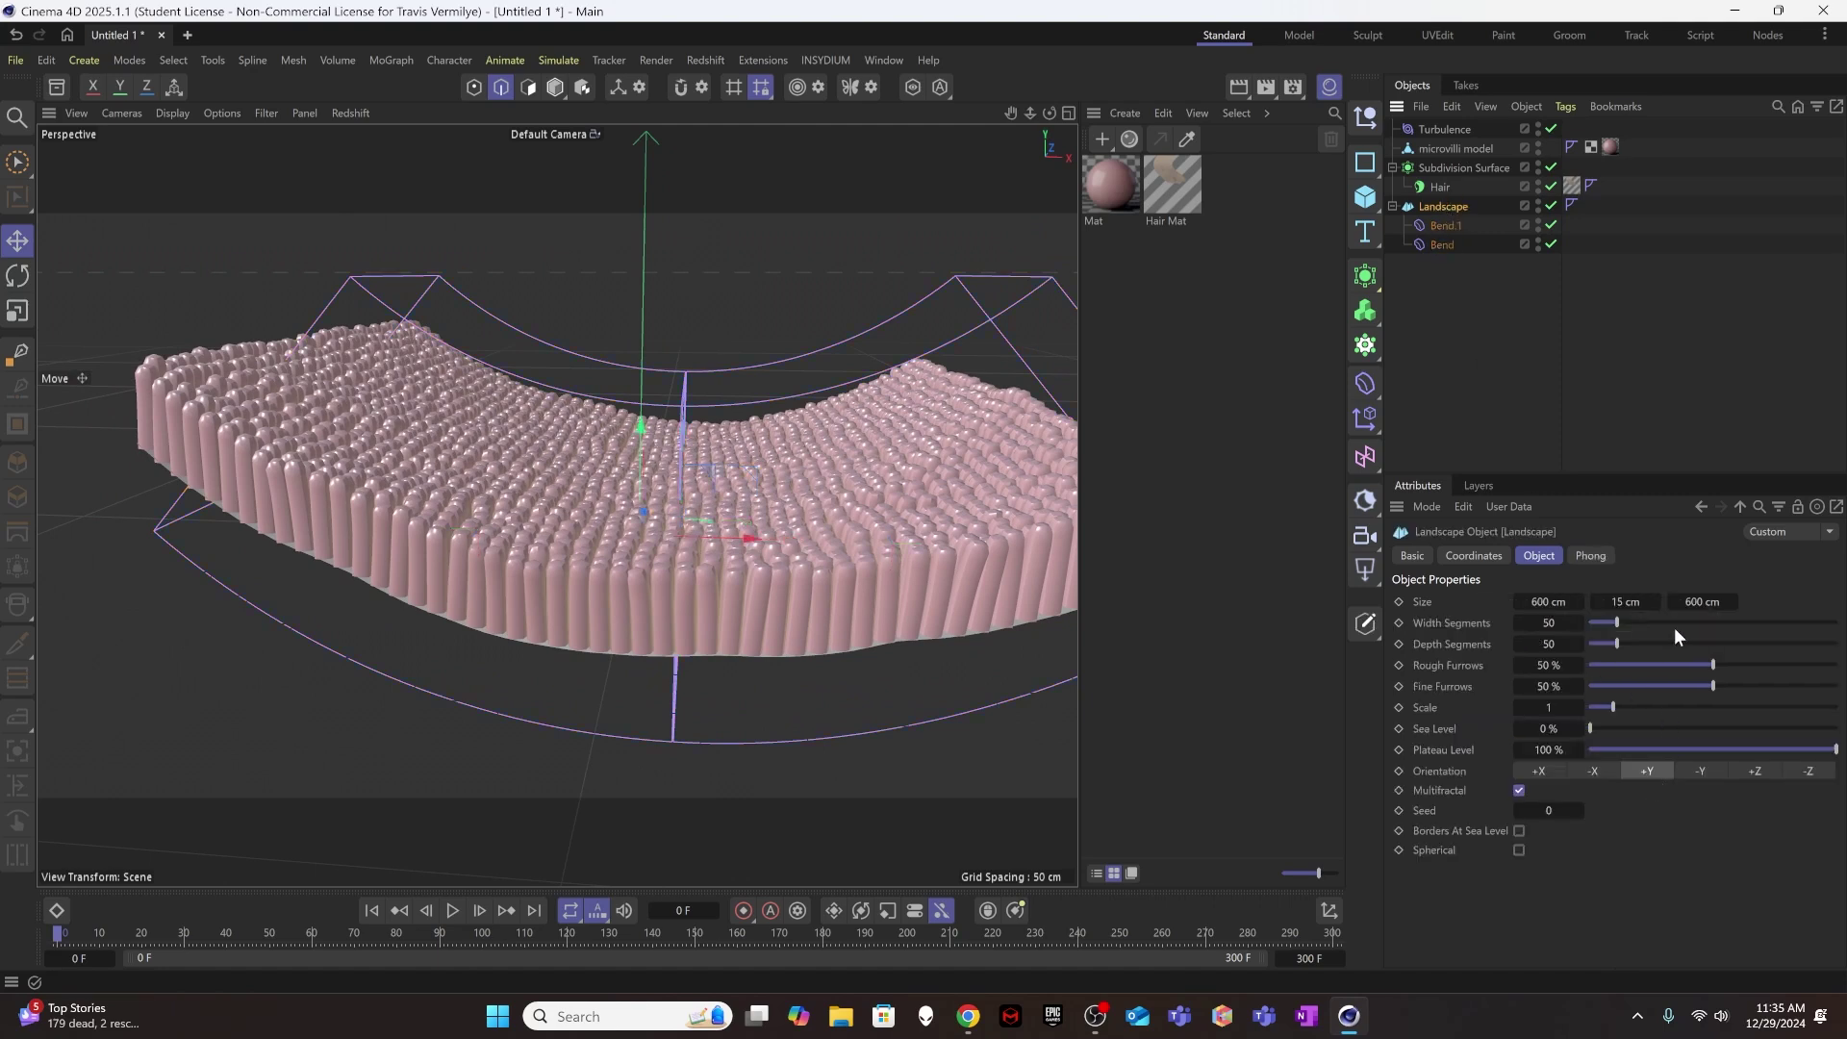
double_click(1702, 602)
type("12")
key("BackSpace")
key("BackSpace")
type("900")
key("Return")
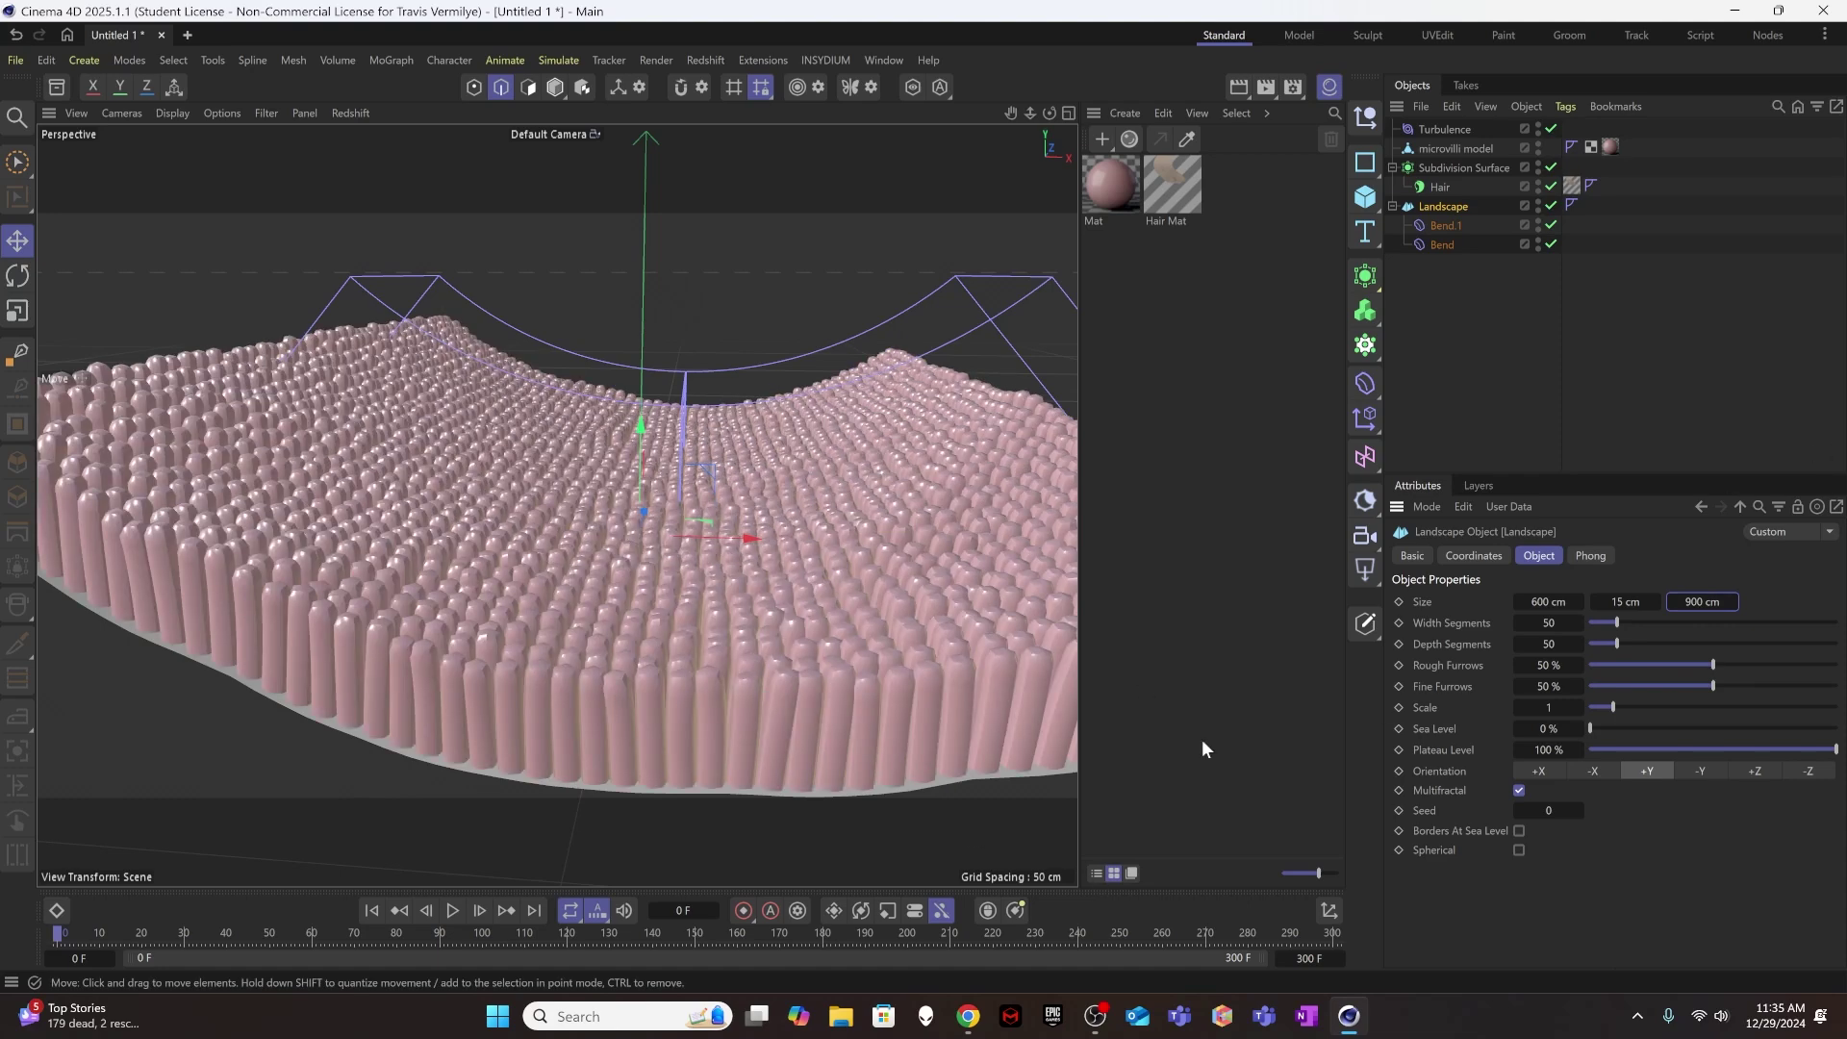
- Set the Landscape object's depth segments to 75 and check how evenly the microvilli cover the lengthened surface
left_click(1549, 644)
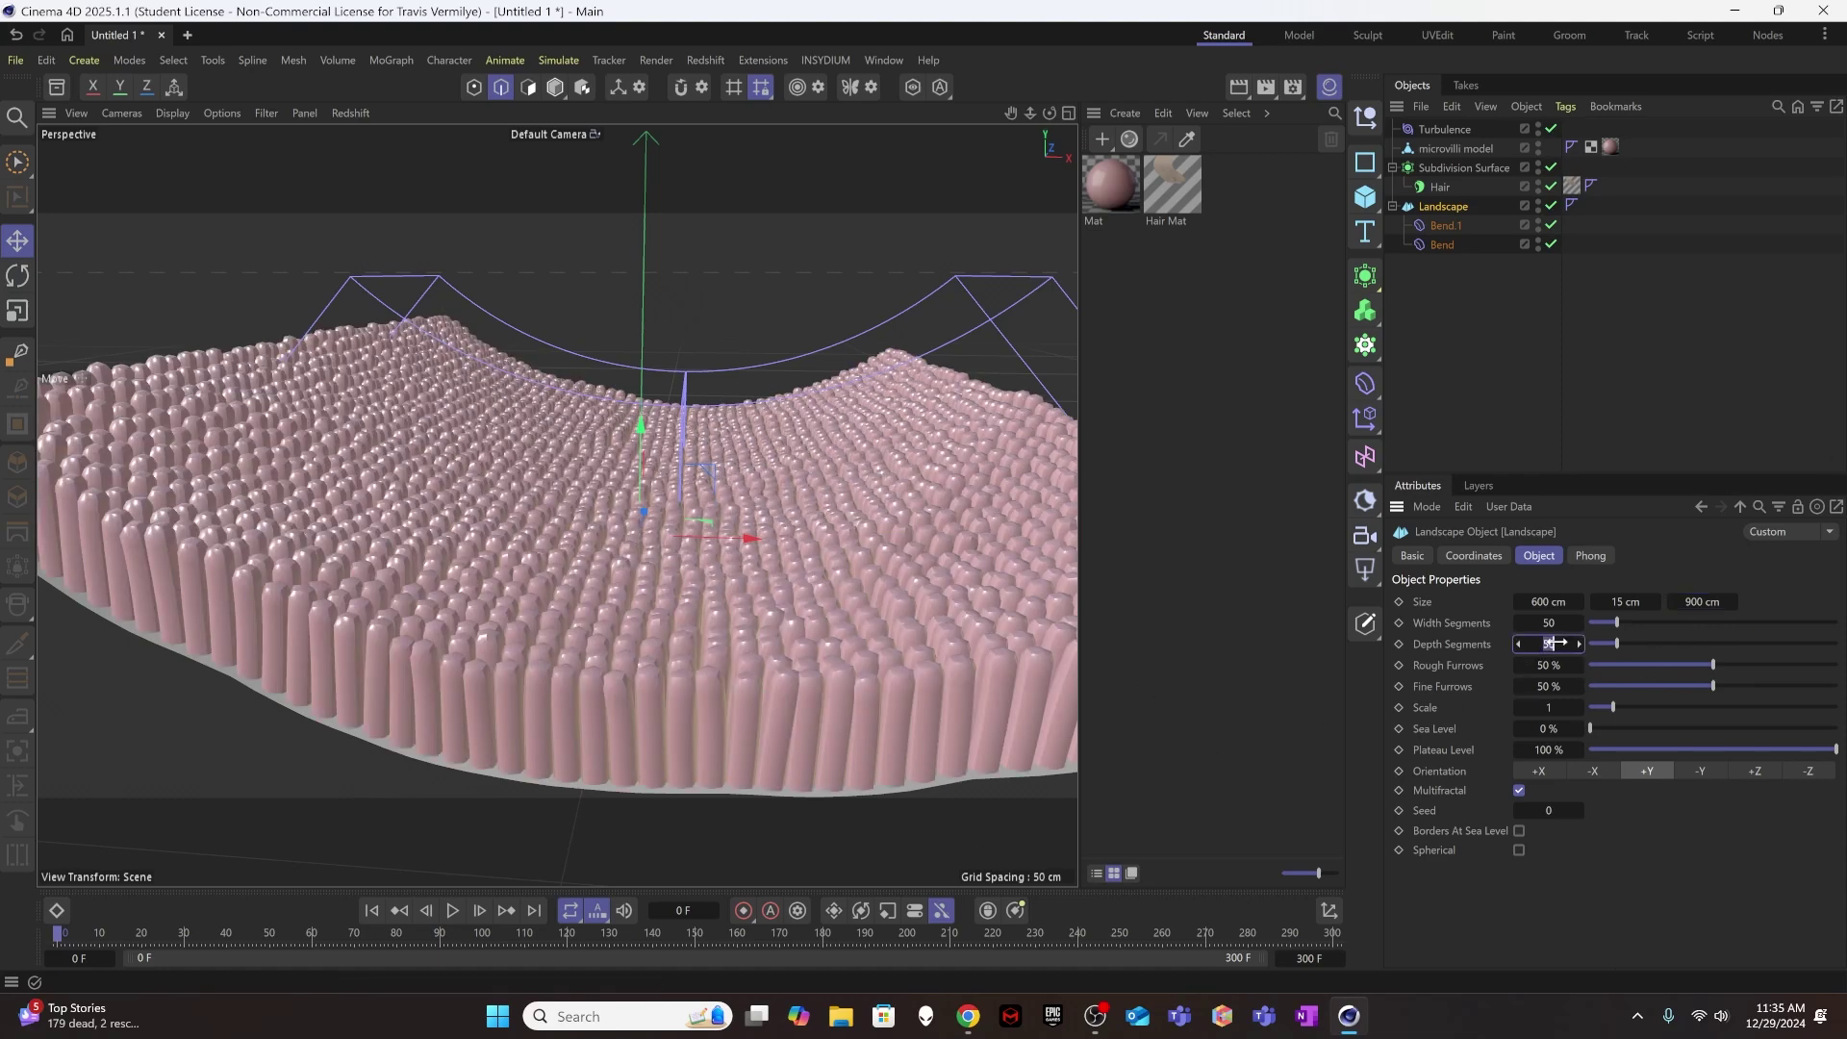
type("75")
key("Return")
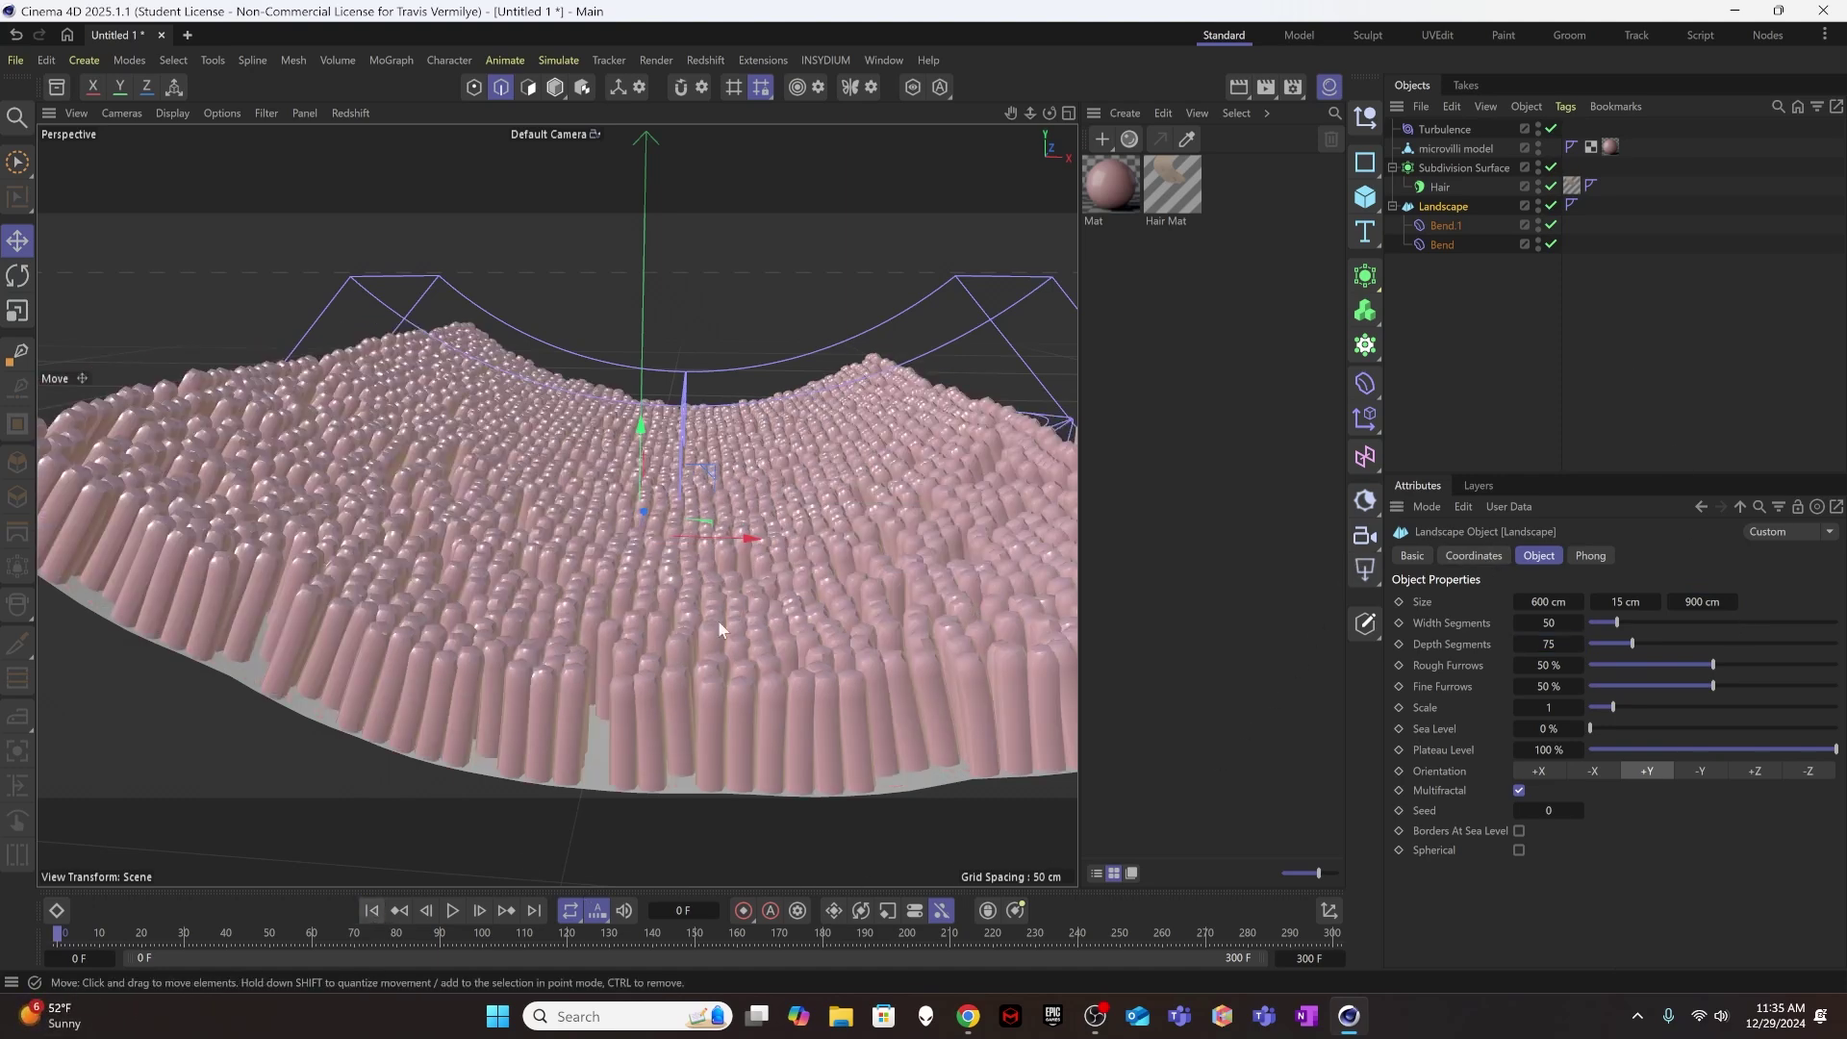
left_click_drag(775, 575, 772, 677, "alt")
scroll(771, 677, "down", 5)
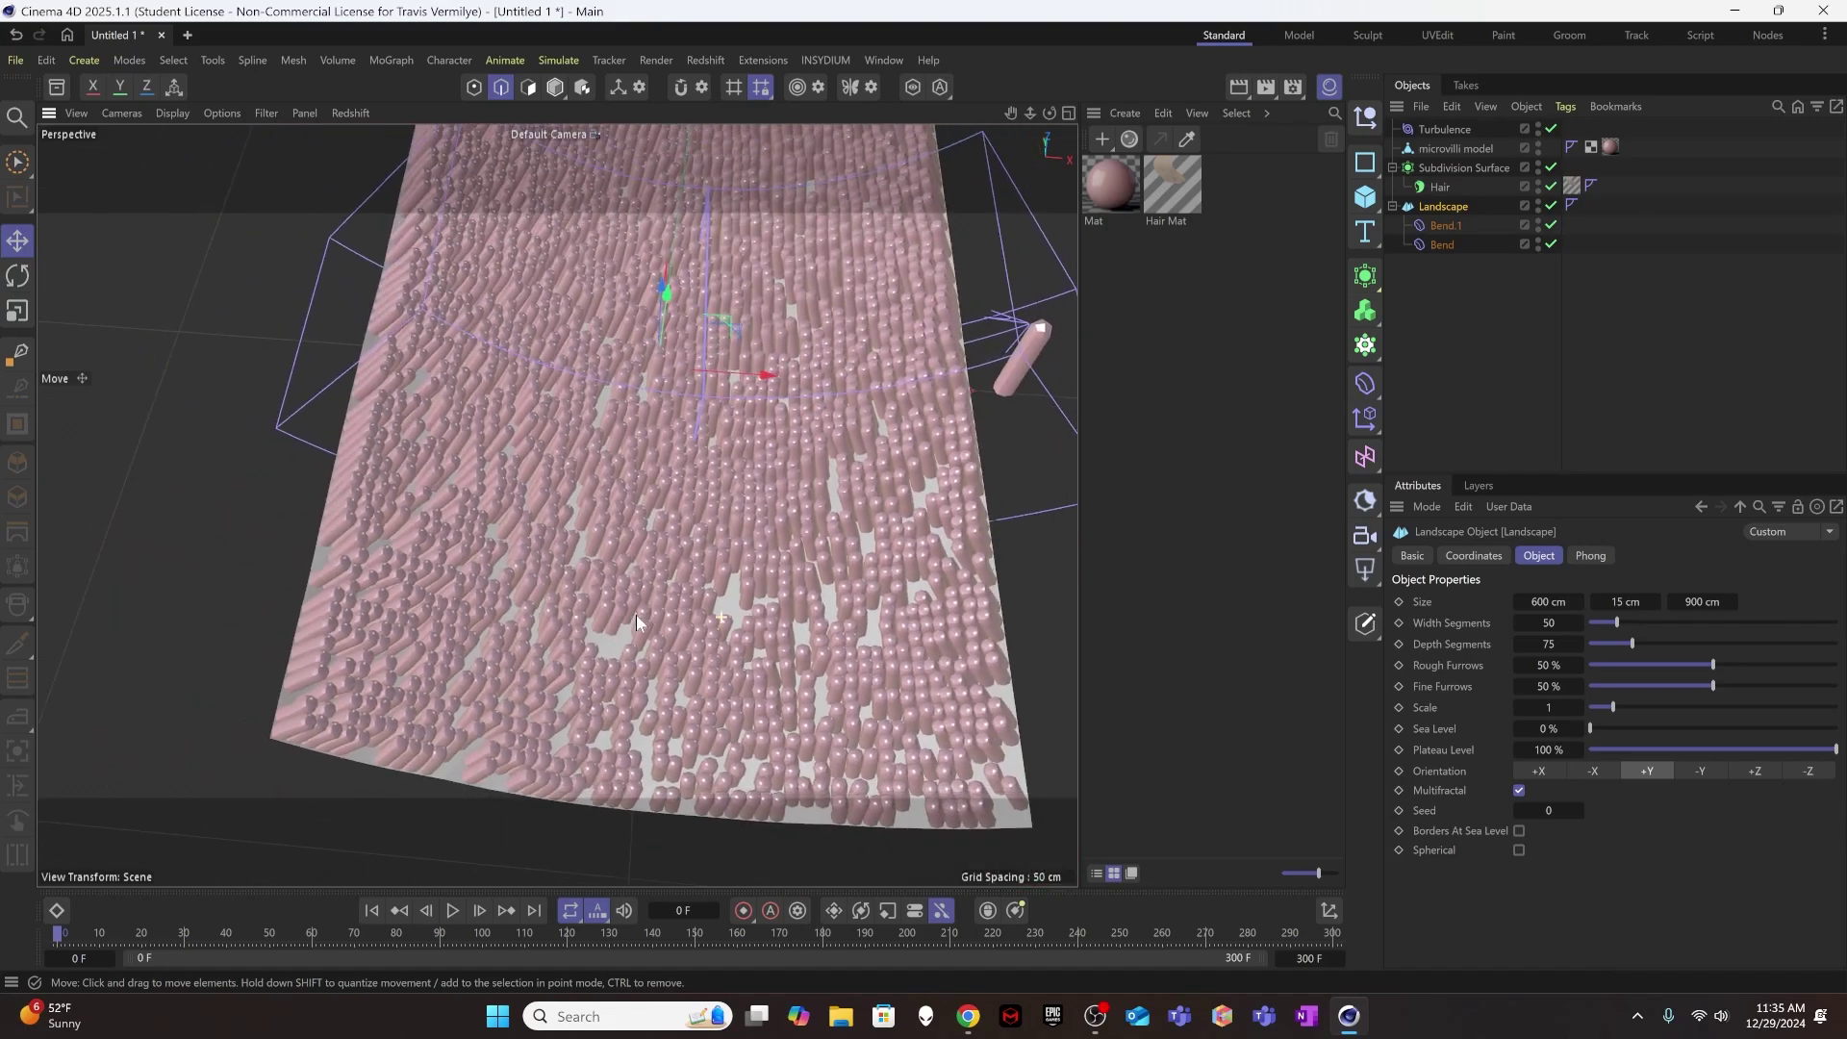
left_click_drag(637, 615, 596, 624, "alt")
scroll(617, 527, "up", 5)
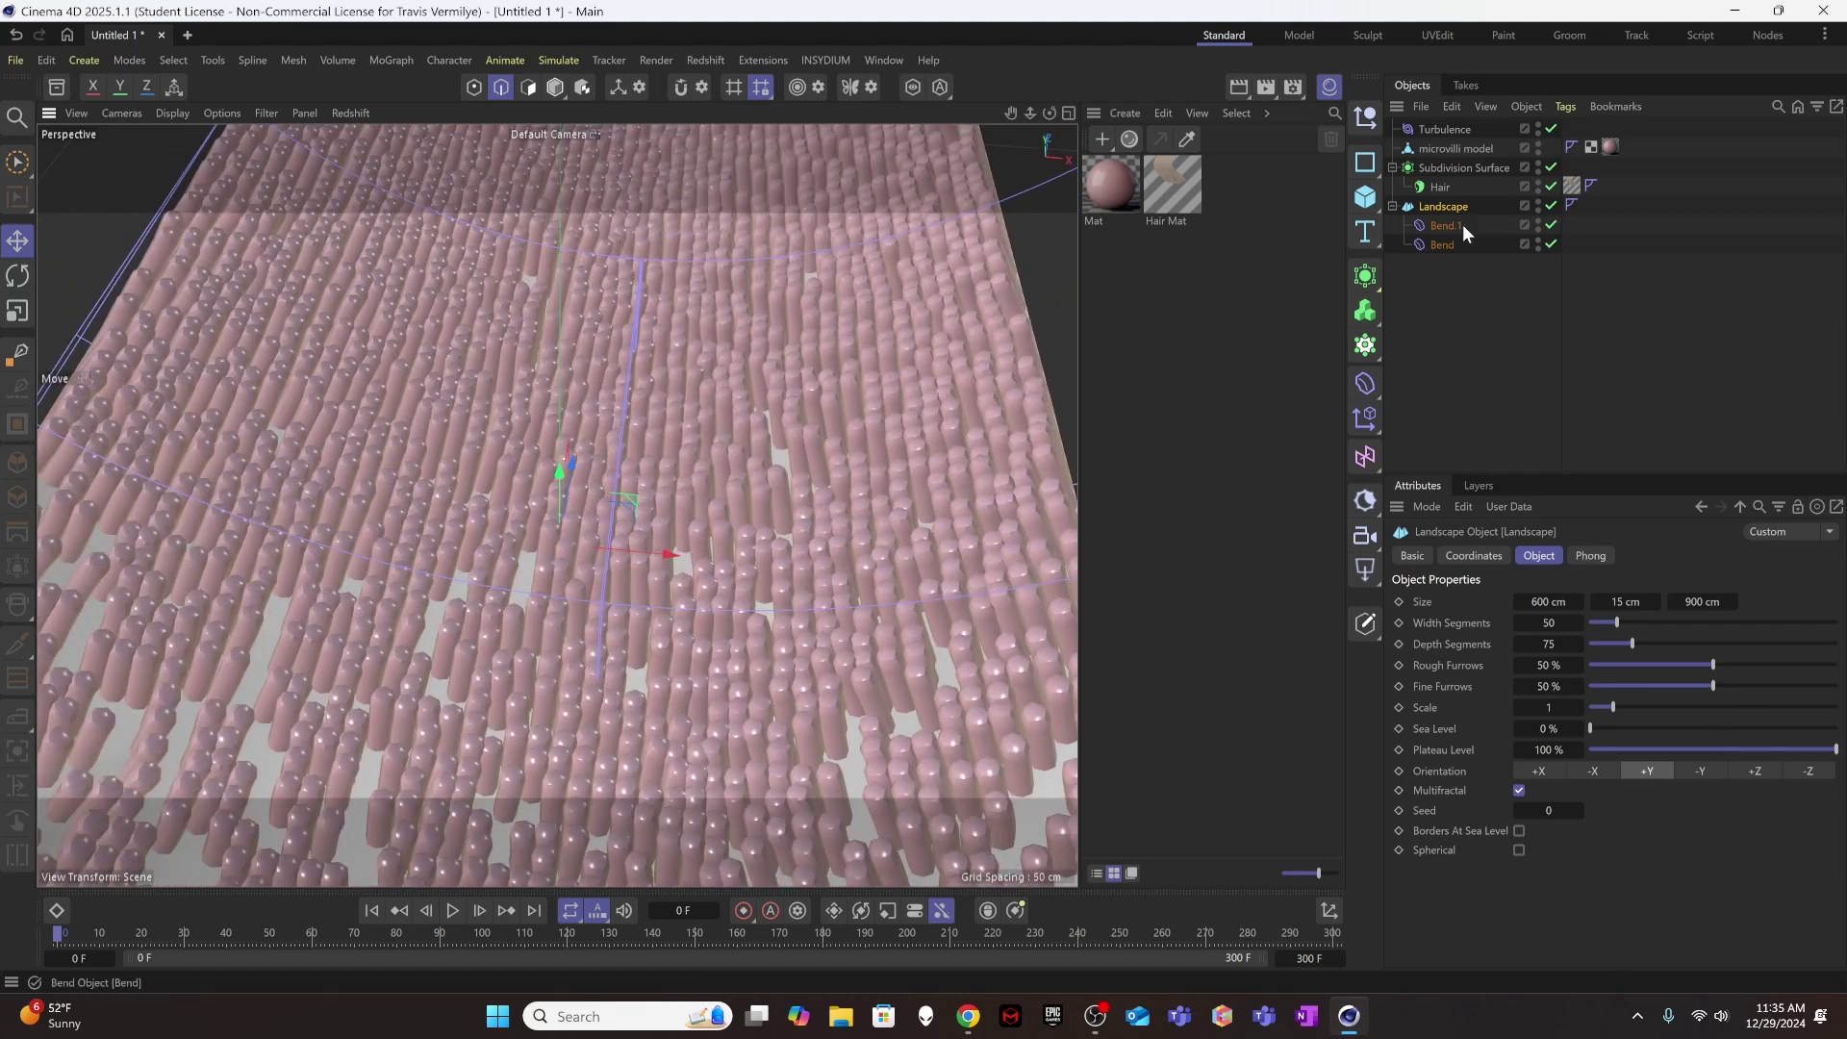
- Set the Hair object's guide root count to 3750 so the microvilli fill the whole landscape
left_click(1436, 186)
scroll(798, 560, "down", 6)
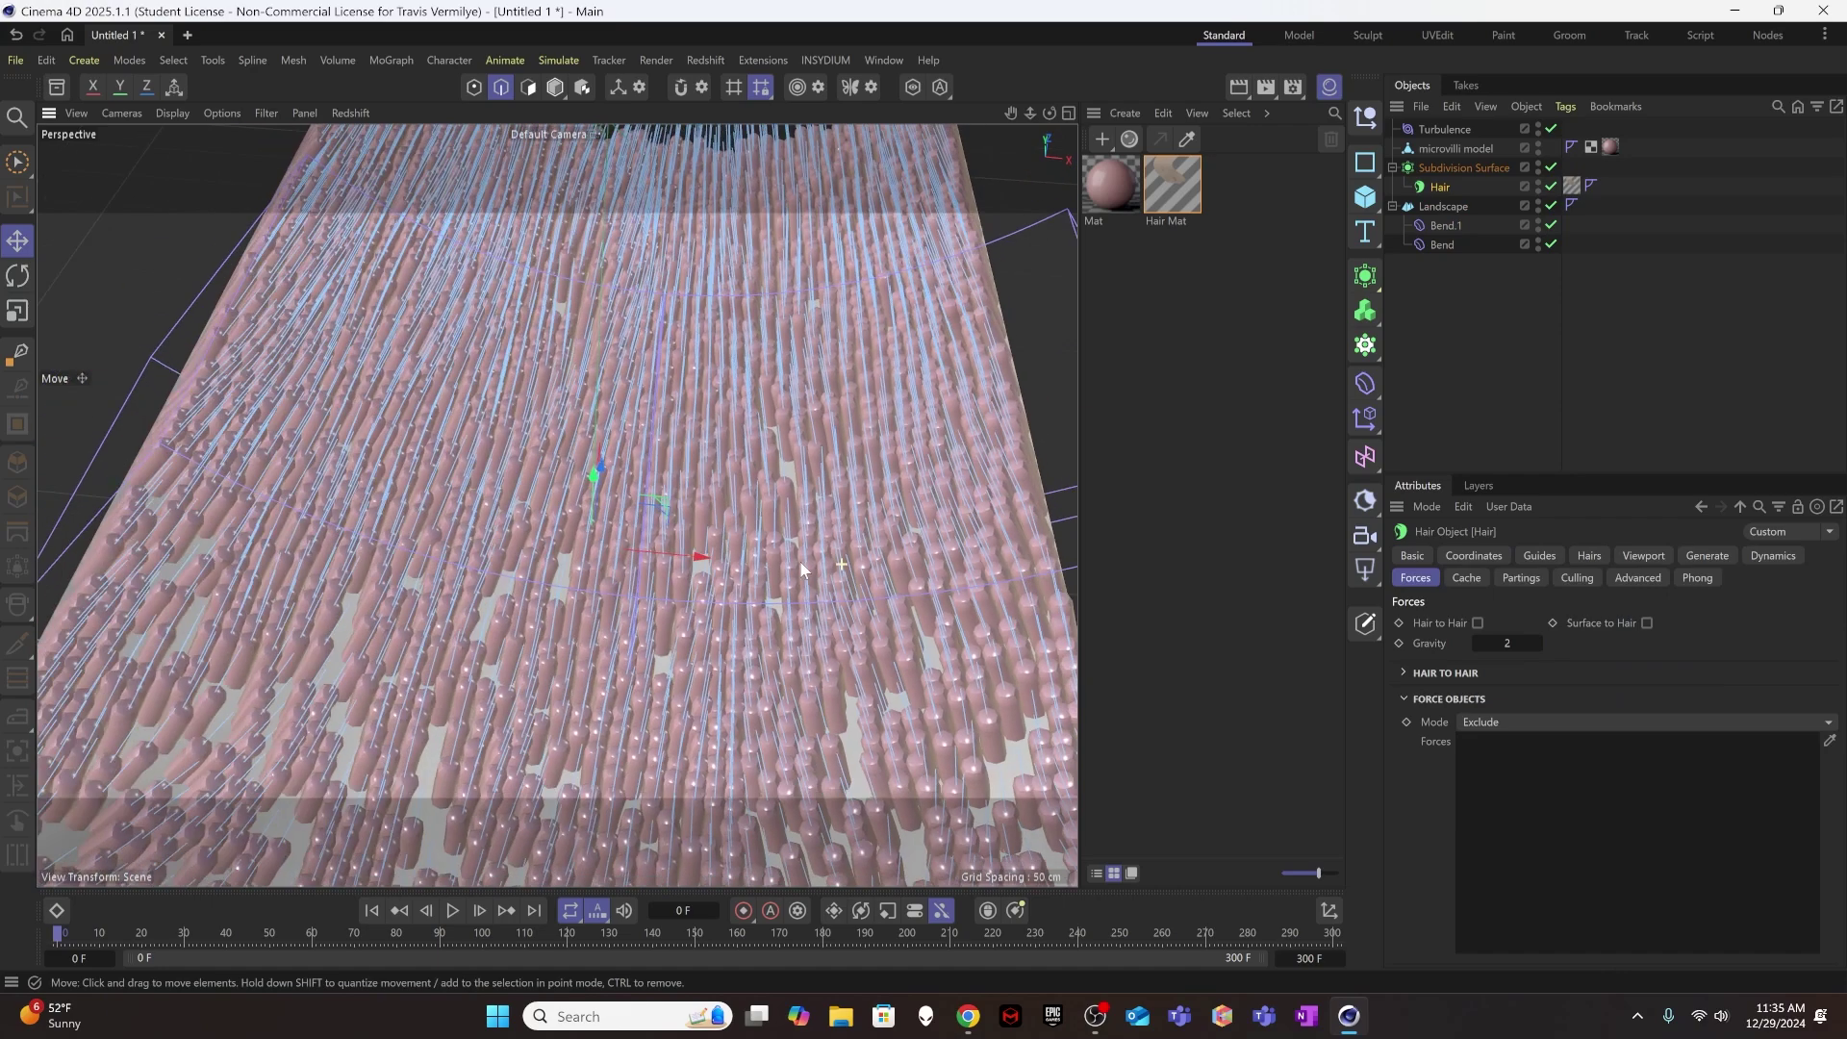
left_click_drag(706, 571, 697, 463, "alt")
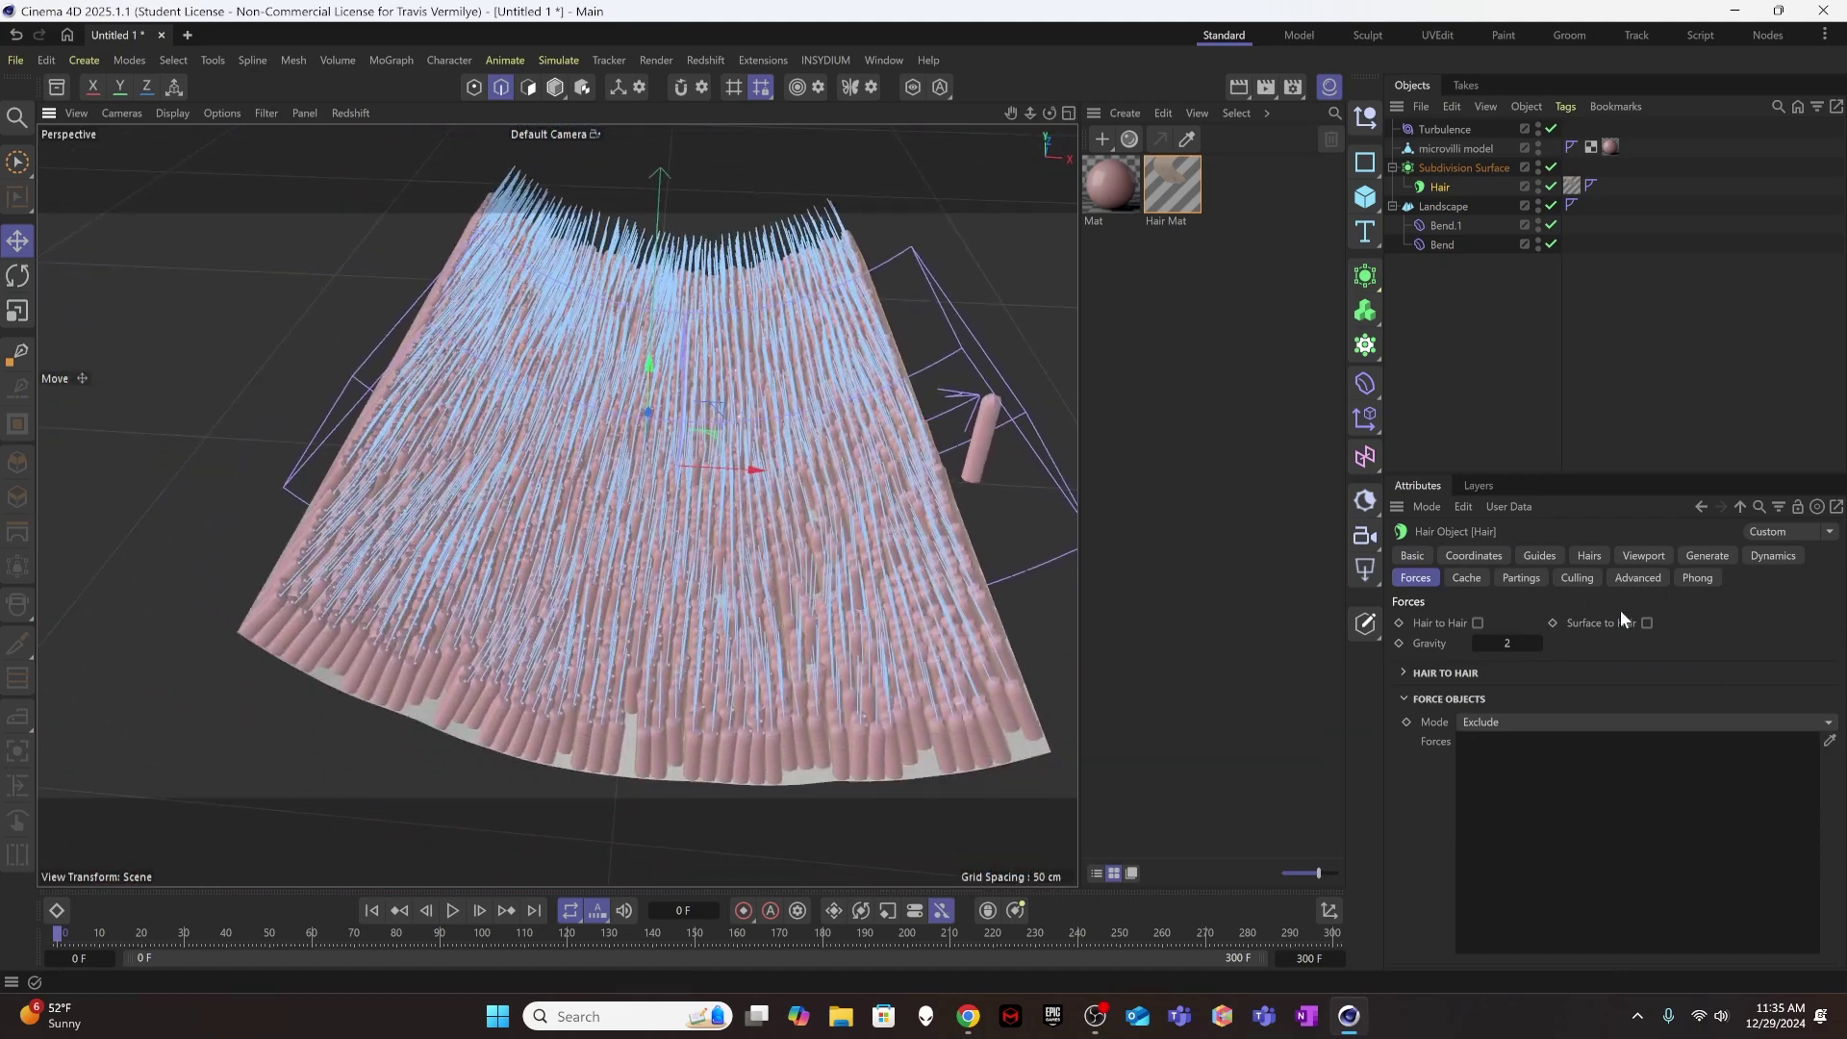
left_click(1544, 558)
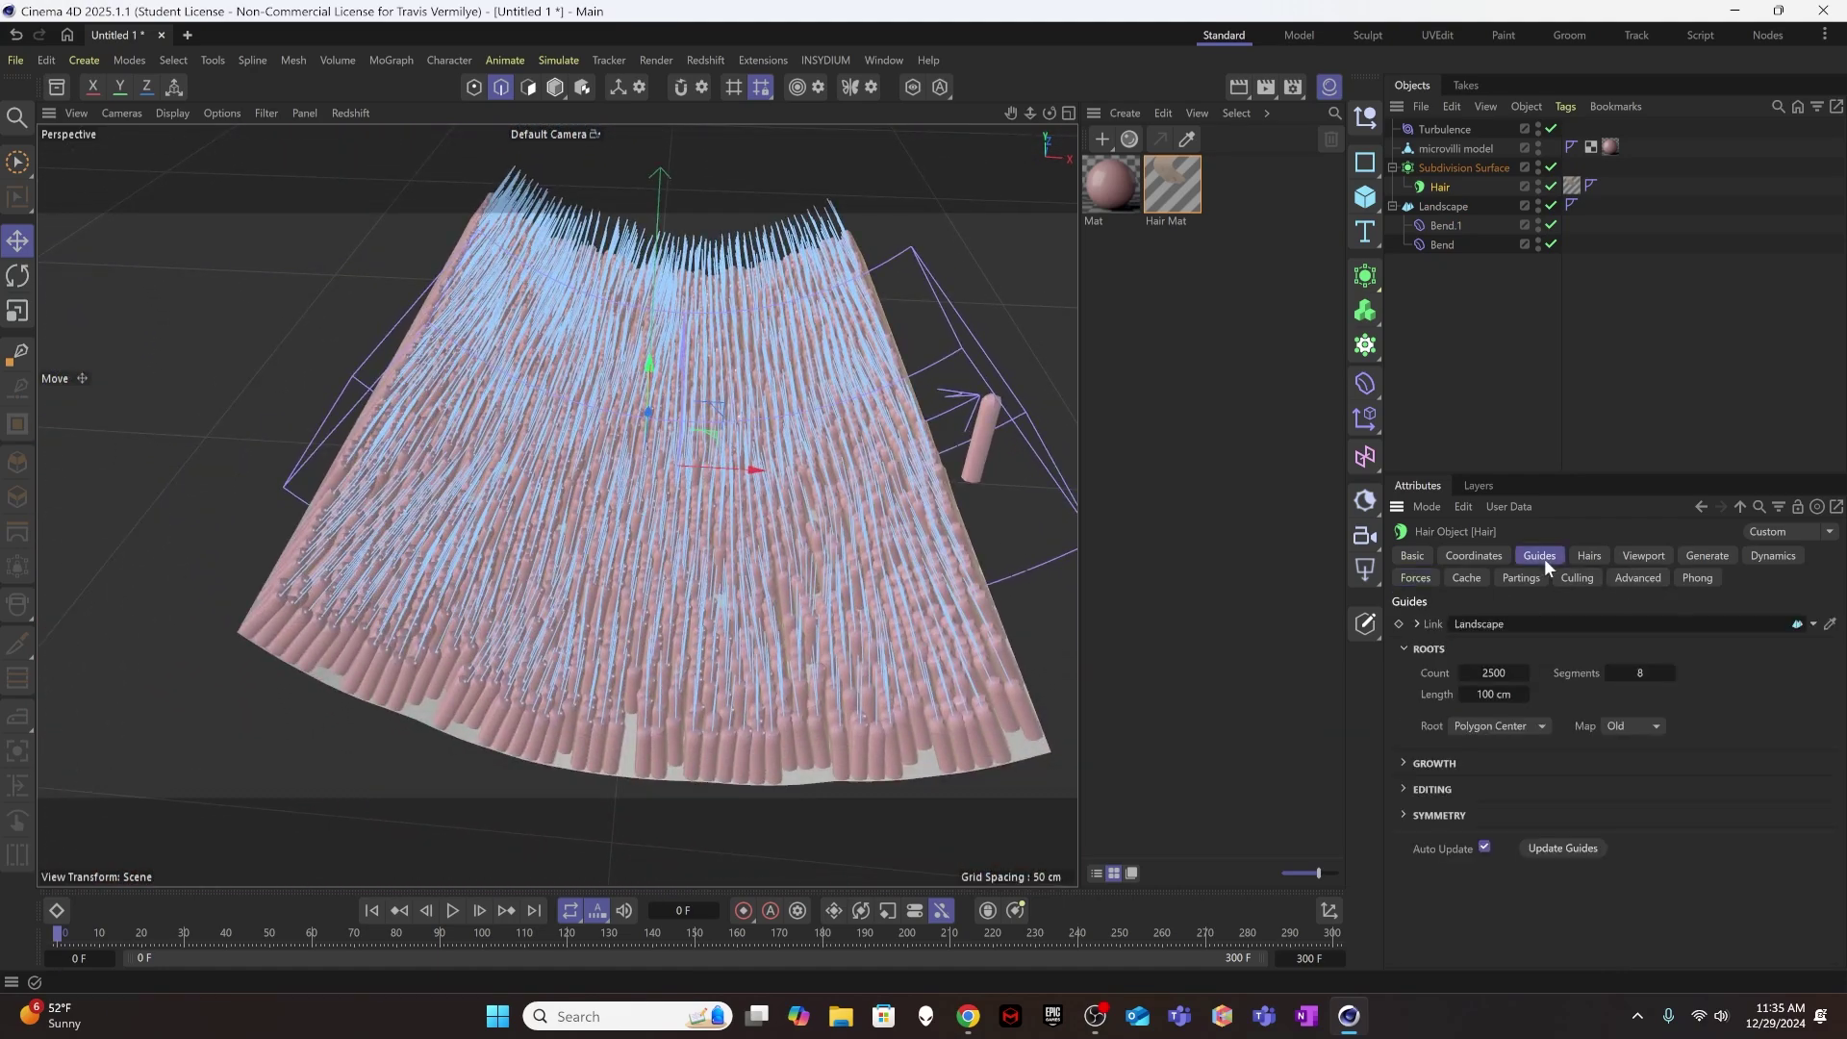
left_click(1494, 673)
left_click(1487, 672)
type("0")
key("Tab")
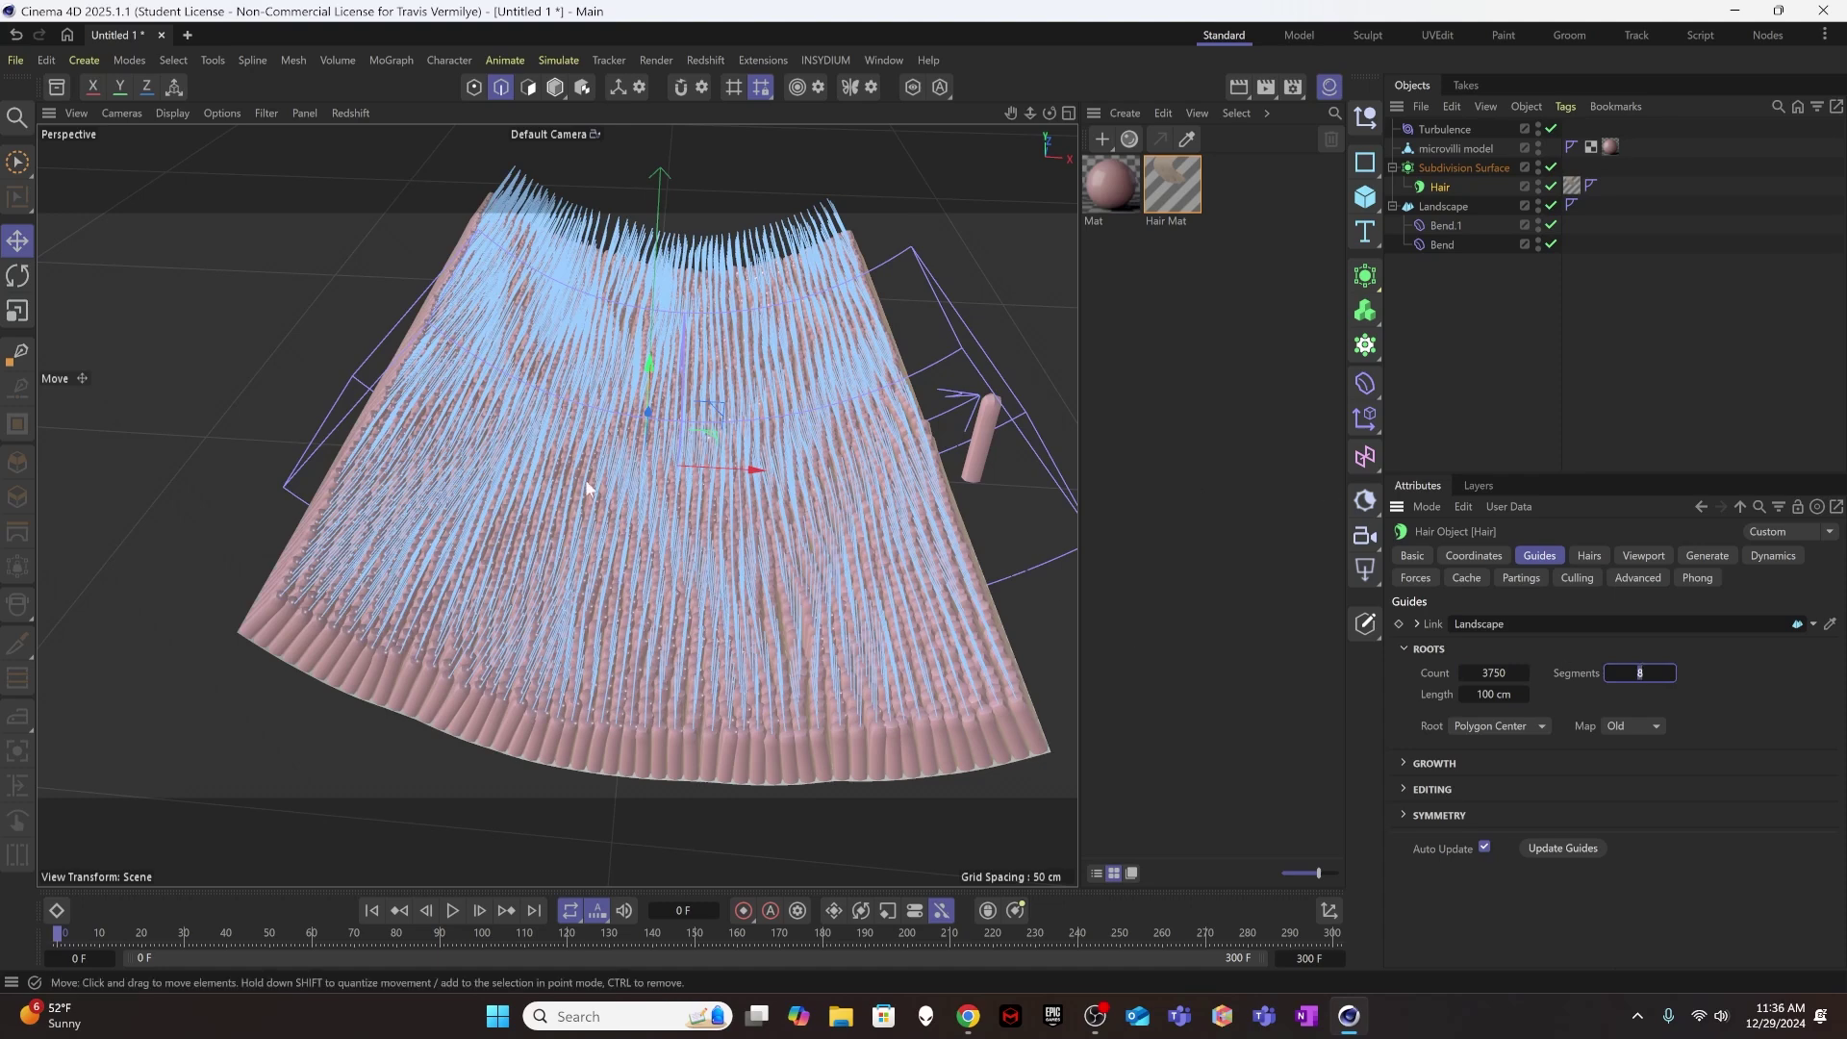
left_click(1451, 351)
- Move both Bend deformers together slightly in the negative X direction to shift the curve of the landscape
left_click_drag(646, 511, 656, 420, "alt")
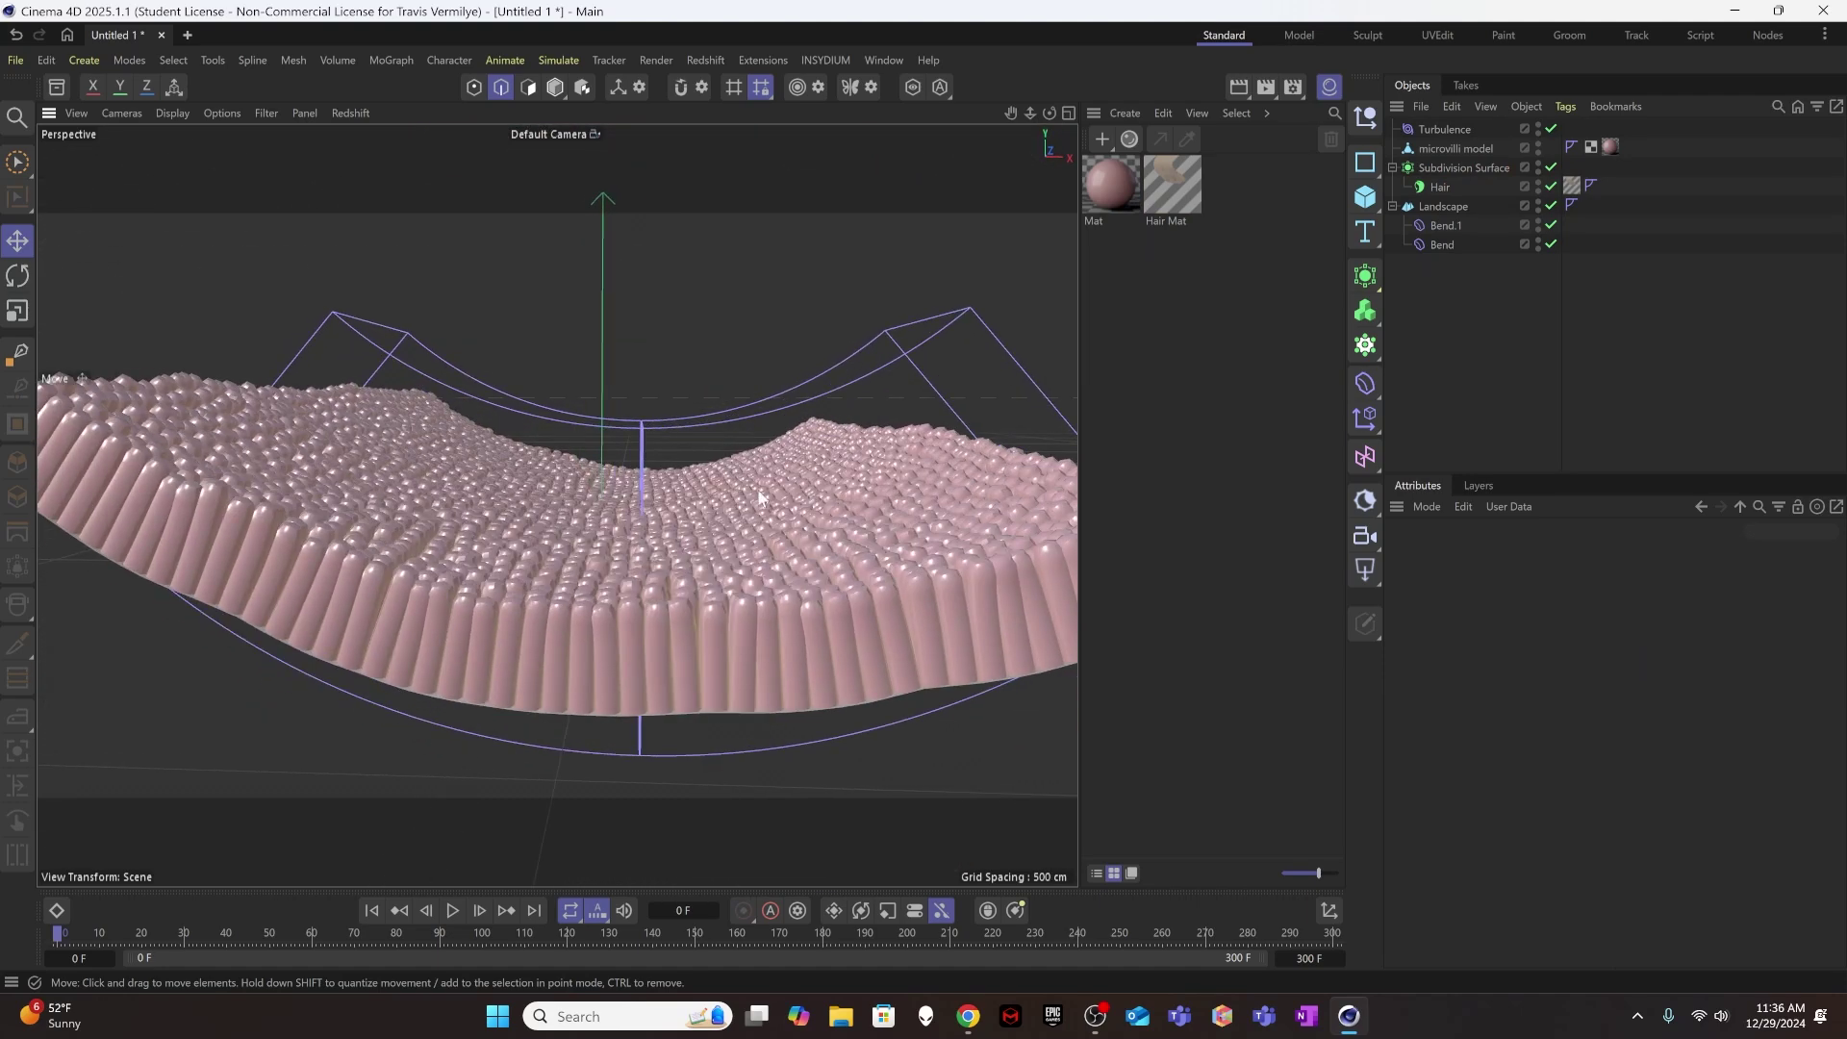
left_click(1439, 228)
left_click(1440, 246, "ctrl")
left_click_drag(745, 577, 712, 575)
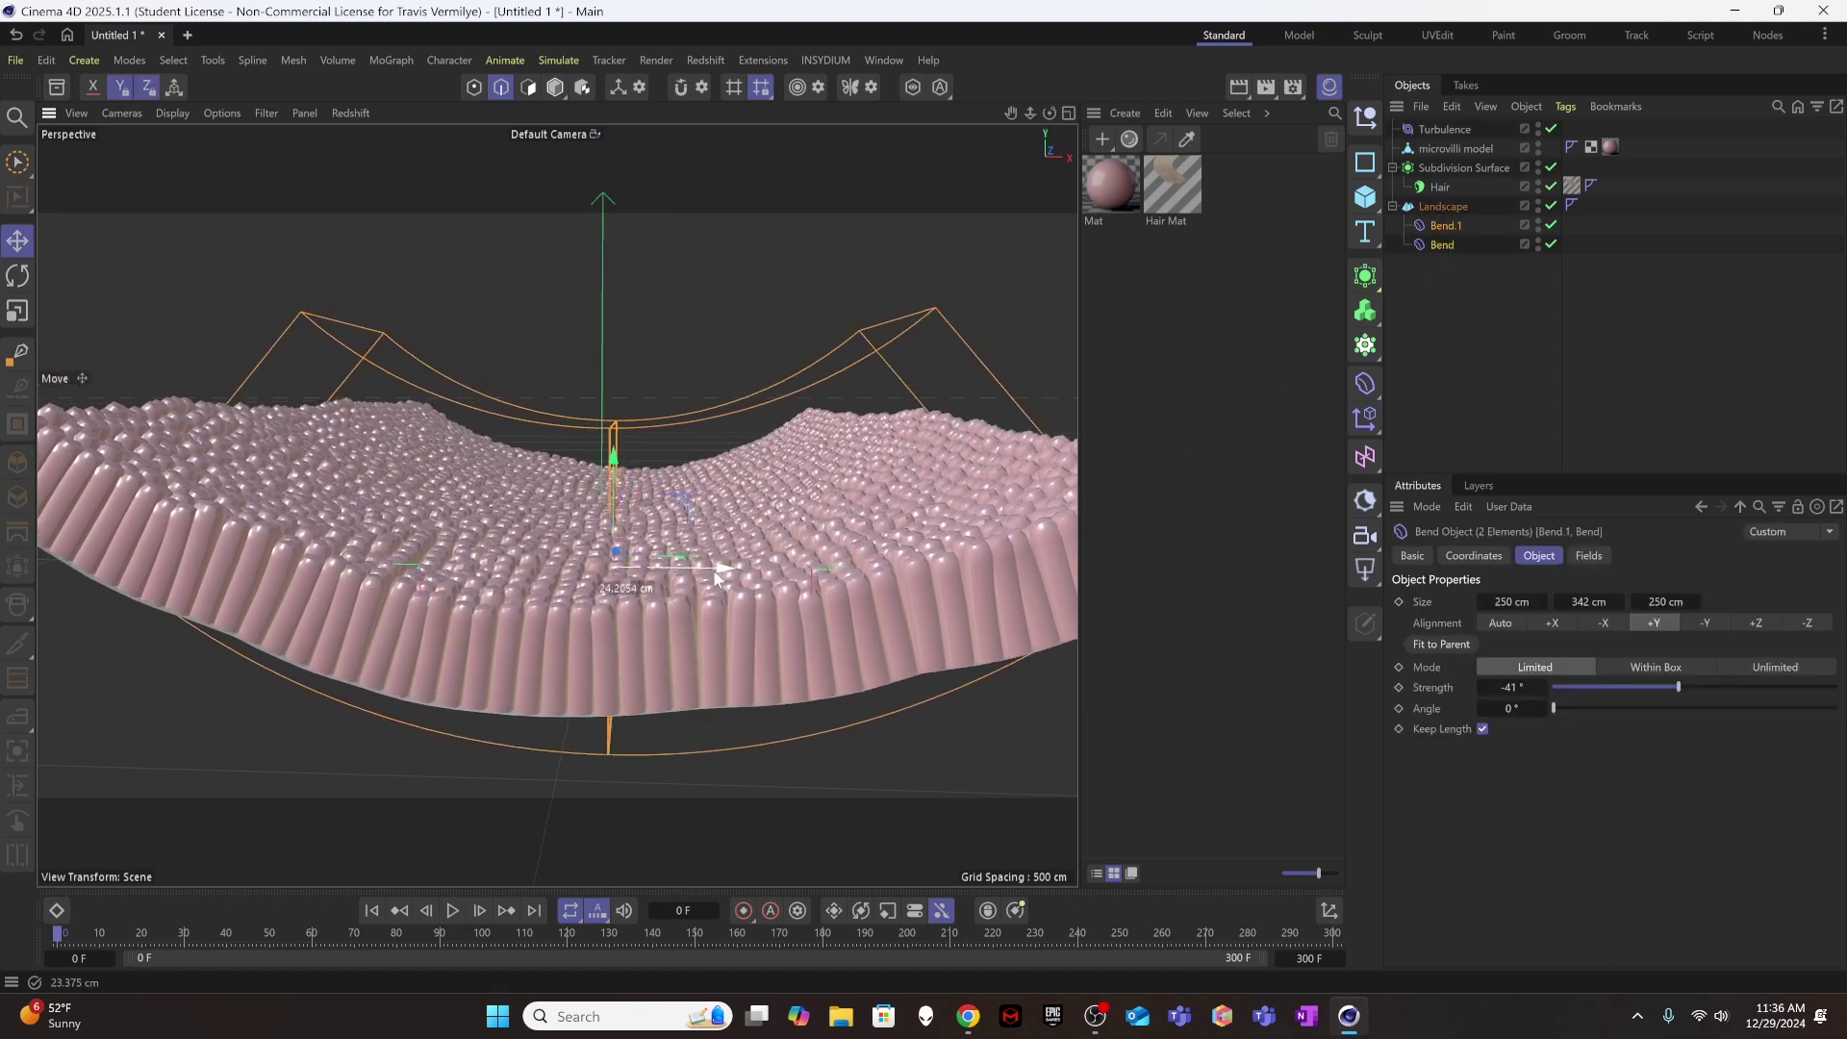
left_click(1468, 375)
- Play the animation to about frame 46 and examine the swaying microvilli close up
left_click(453, 911)
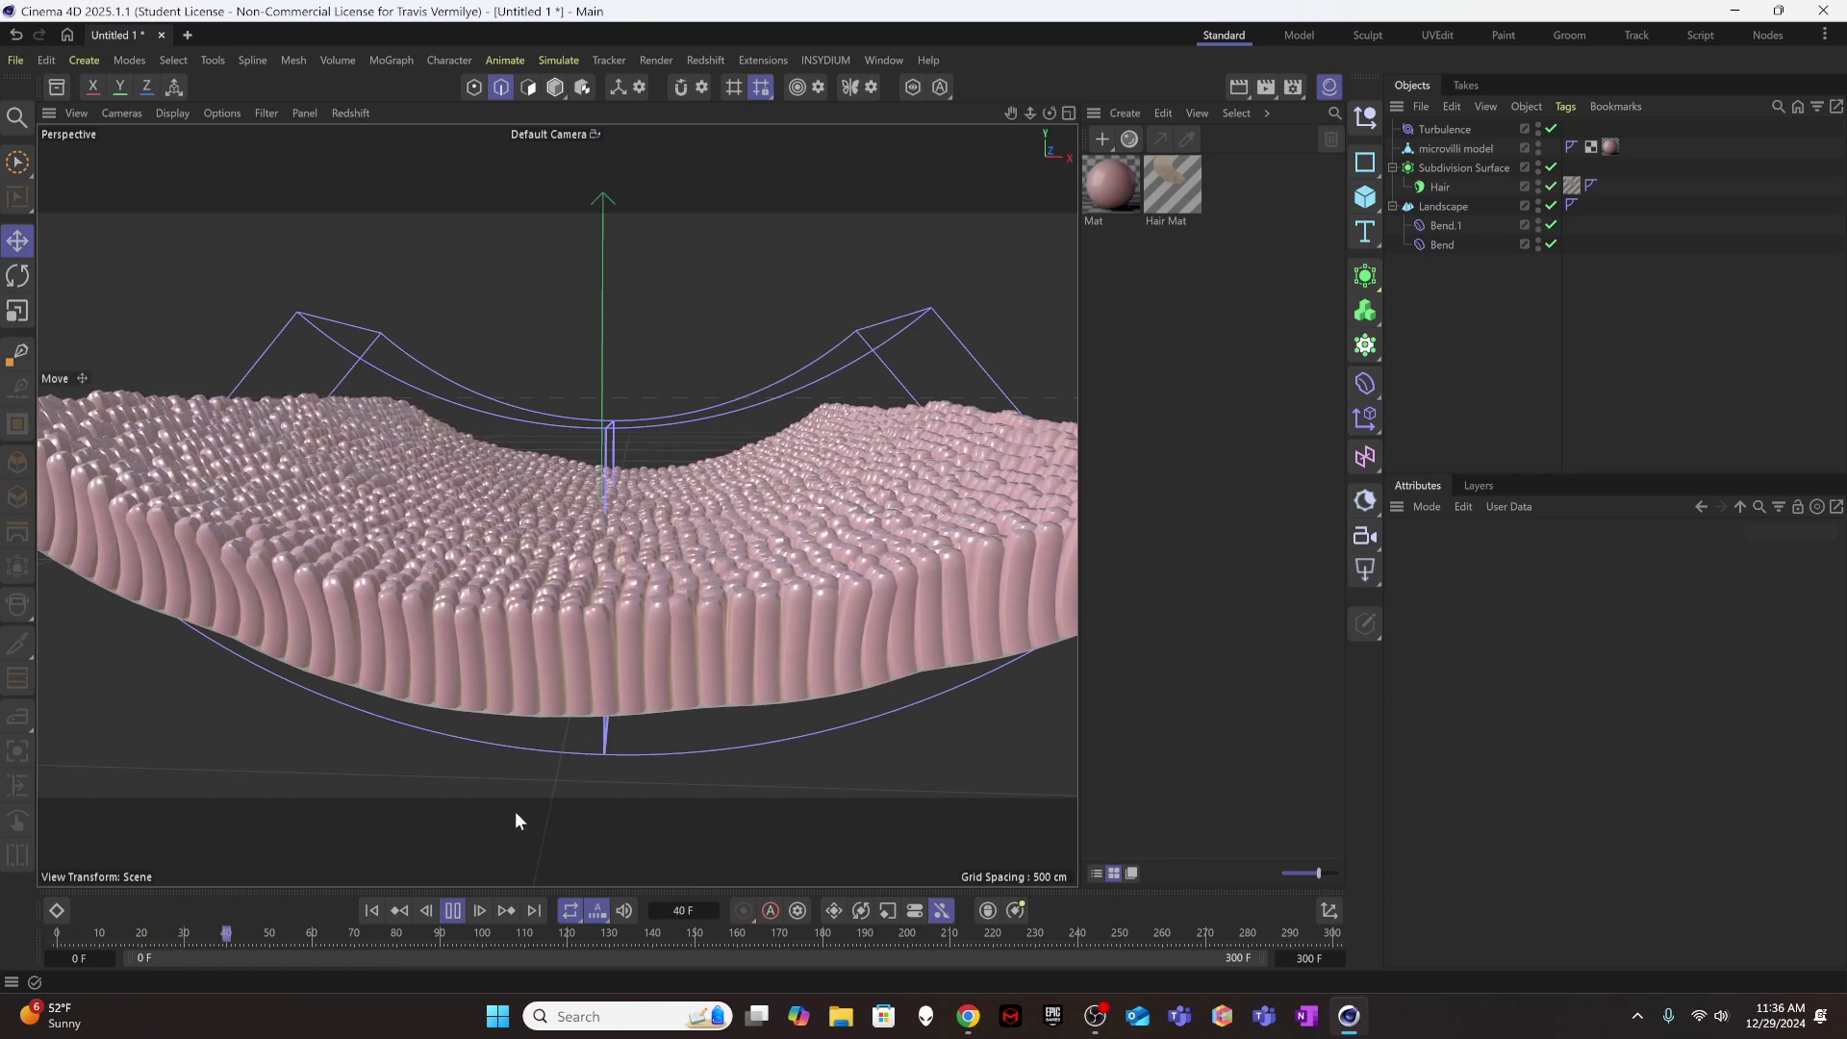
left_click(451, 911)
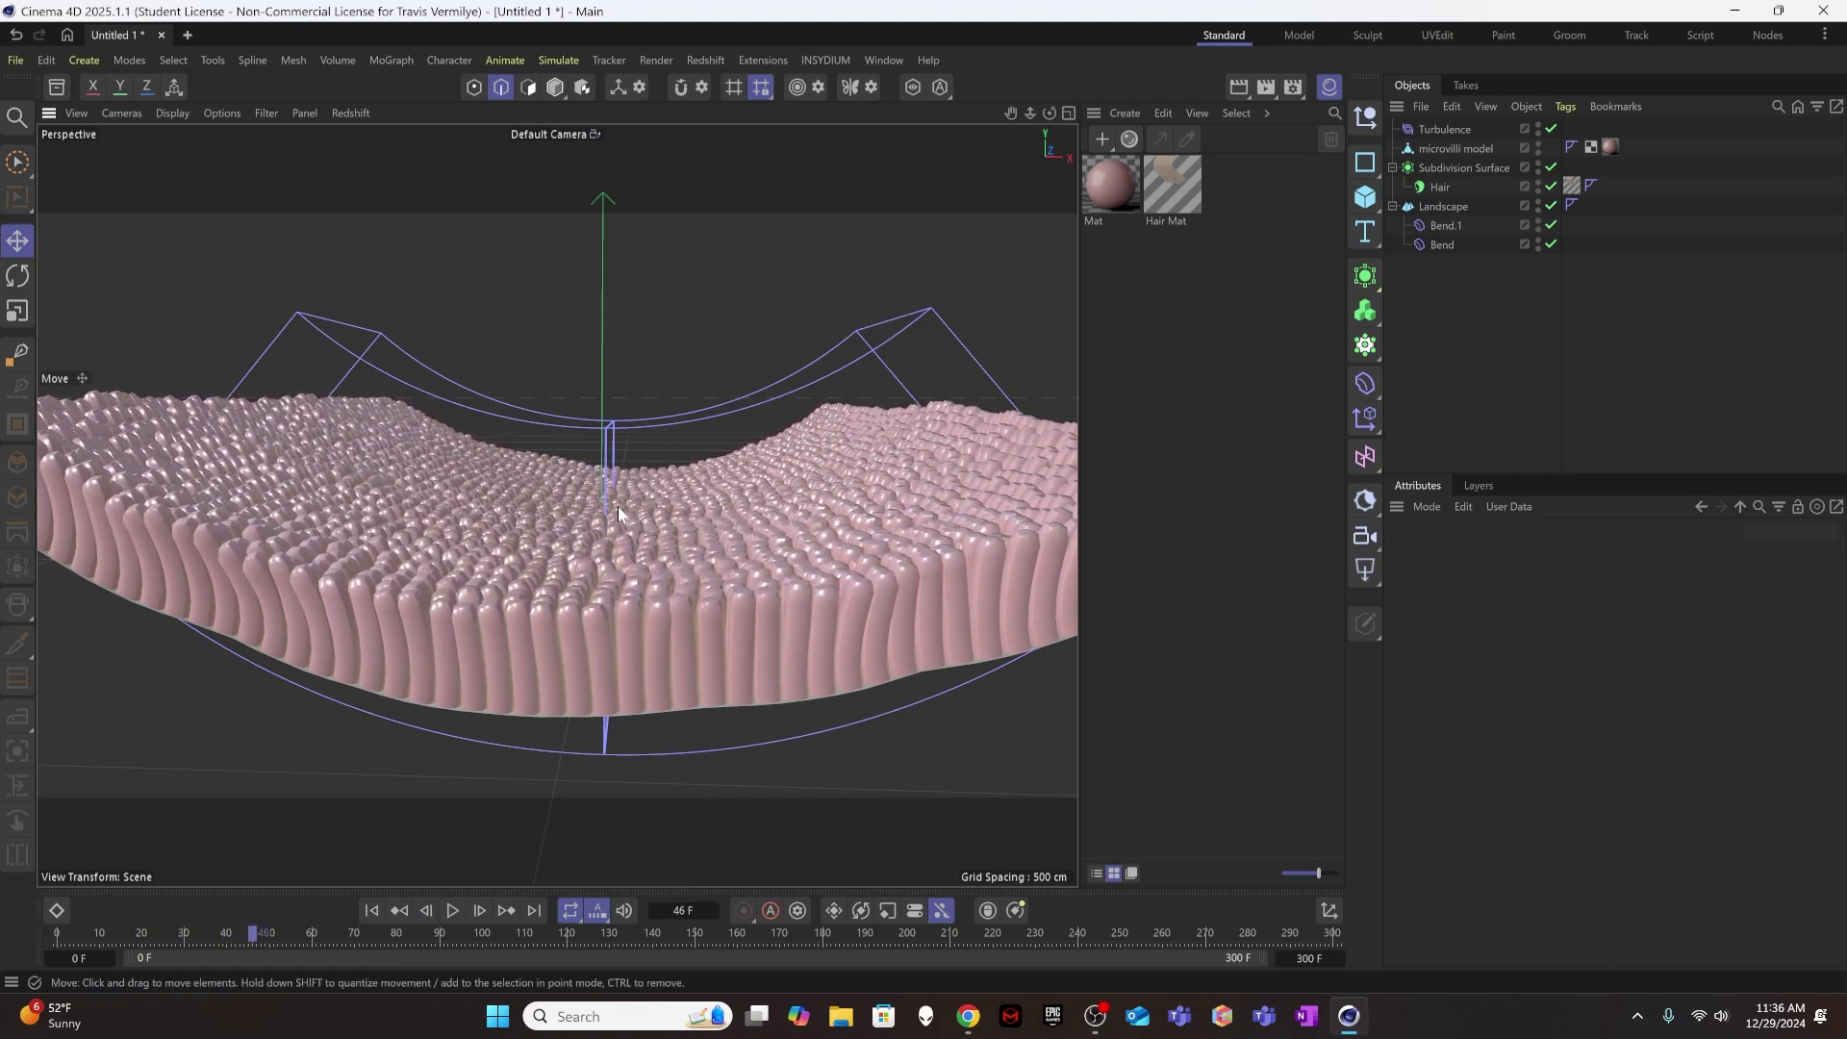
scroll(621, 498, "up", 3)
scroll(662, 481, "up", 2)
right_click_drag(686, 473, 625, 604, "alt")
left_click_drag(625, 604, 596, 468, "alt")
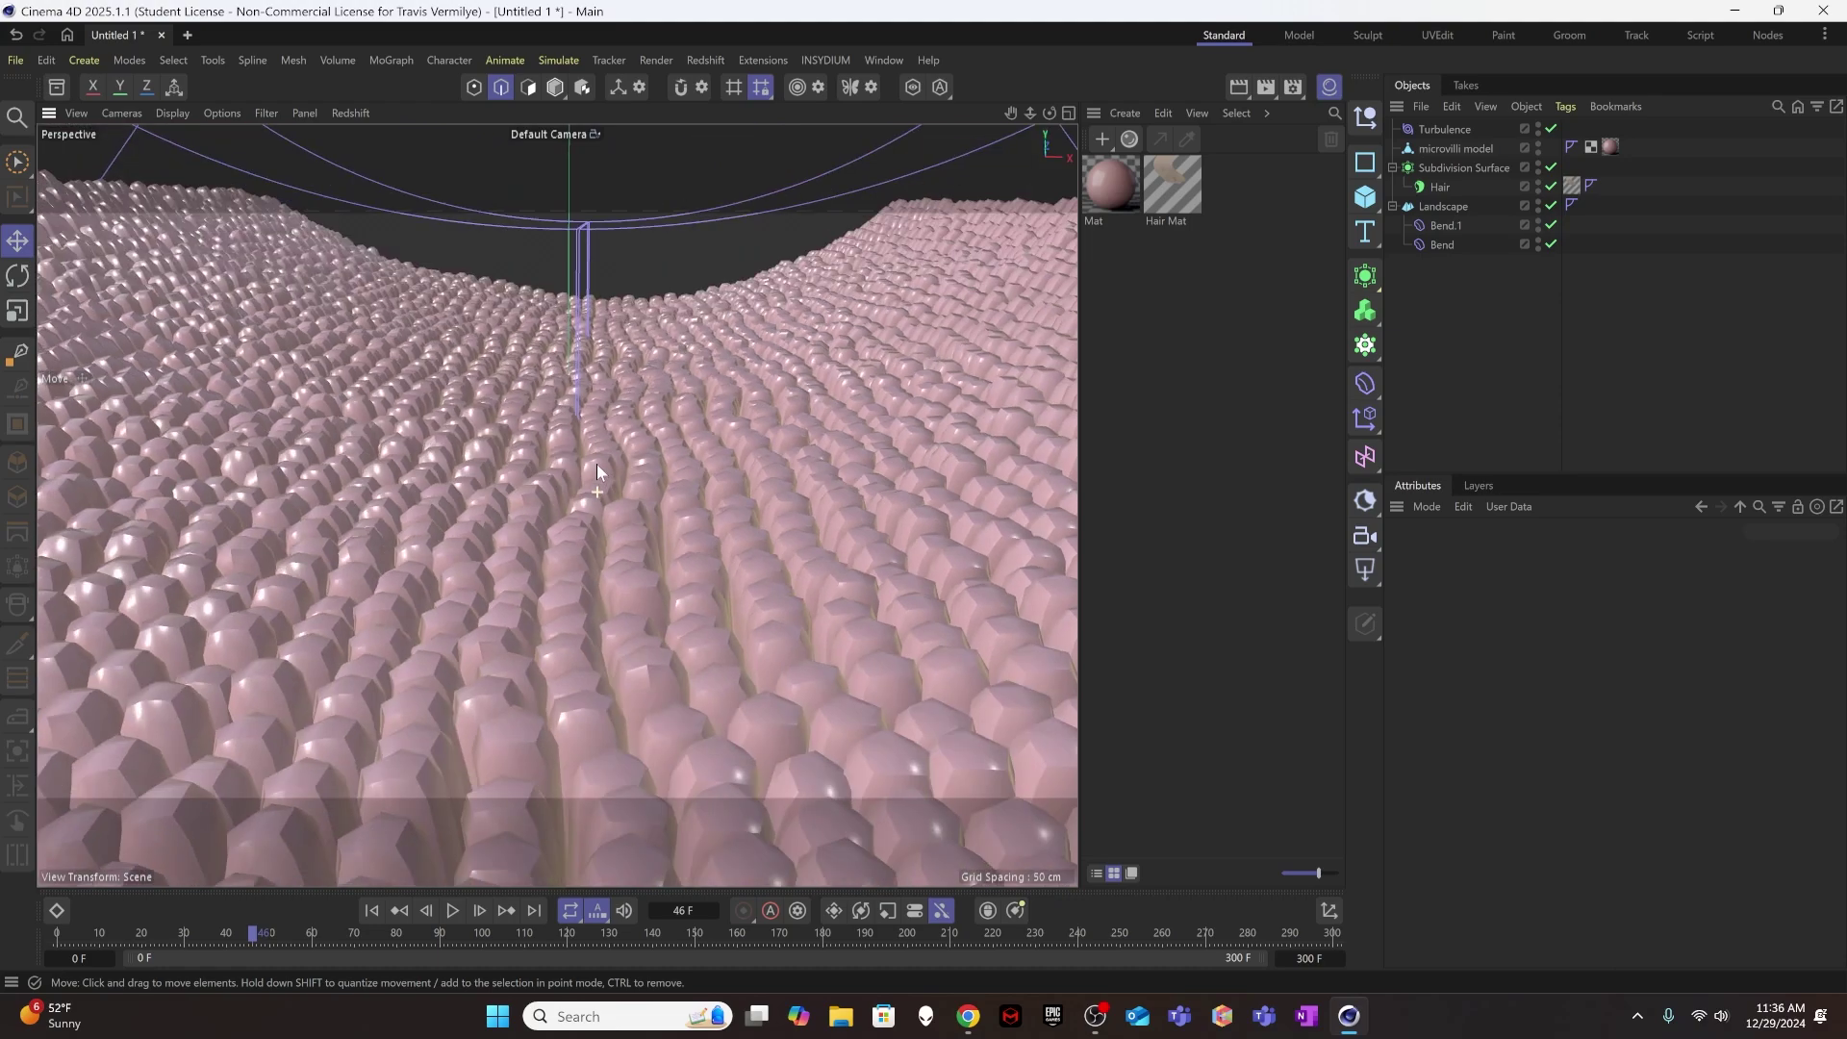